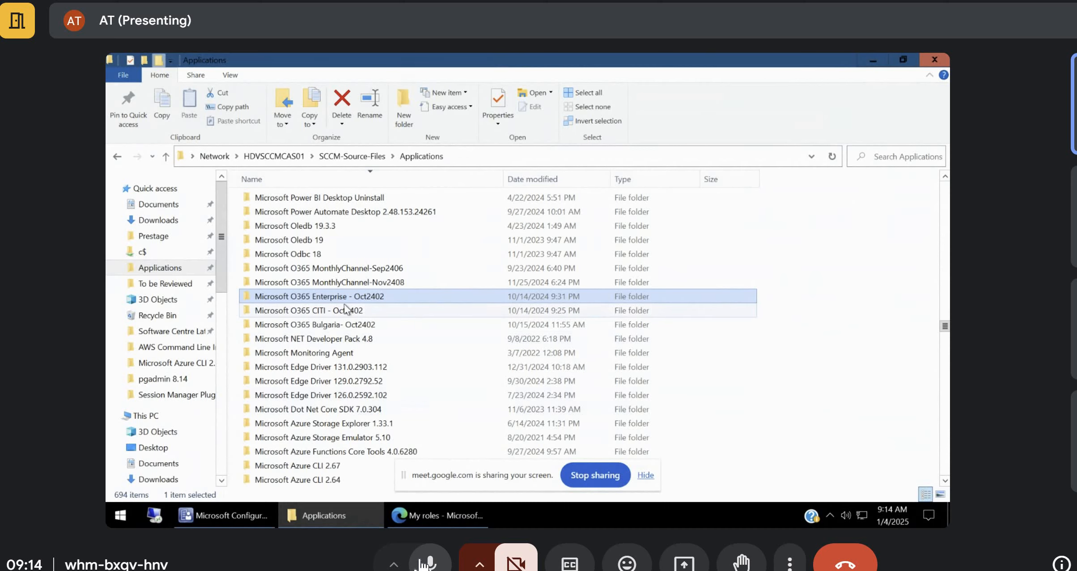
Open the Microsoft O365 Enterprise - Oct2402 source folder and select its setup.exe file.
mouse_move(345, 309)
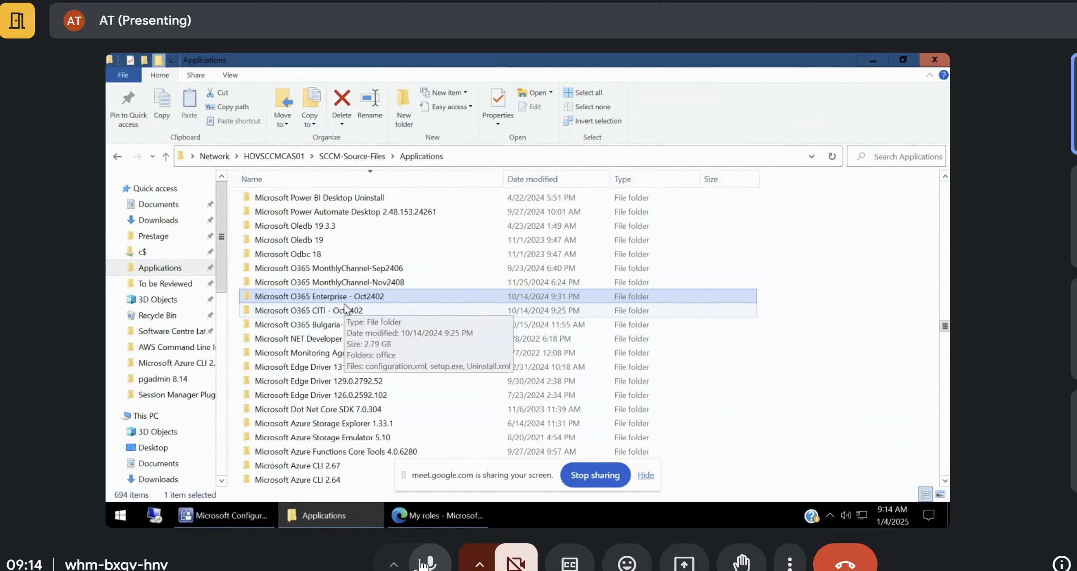
double_click(331, 299)
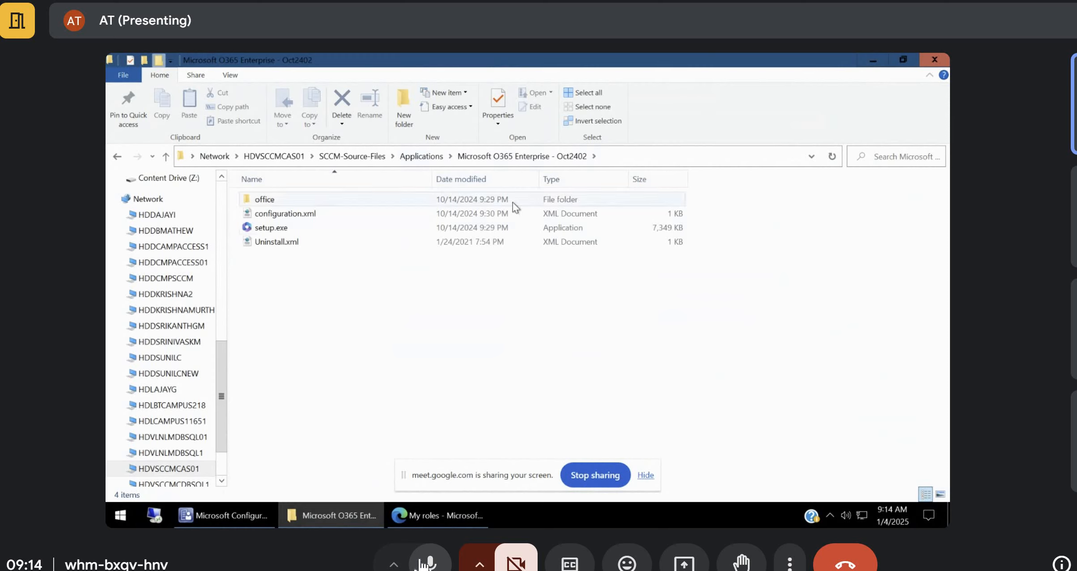
click(306, 231)
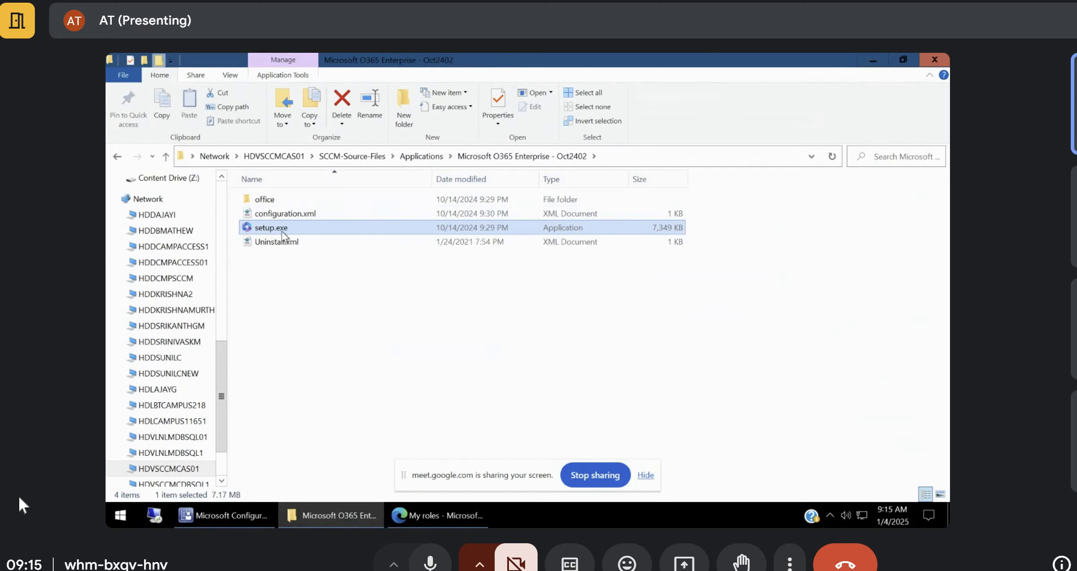
Browse through the office and data folders into 16.0.17328.20612 and select a640_exp.cab to examine the Office source files.
click(279, 204)
double_click(280, 204)
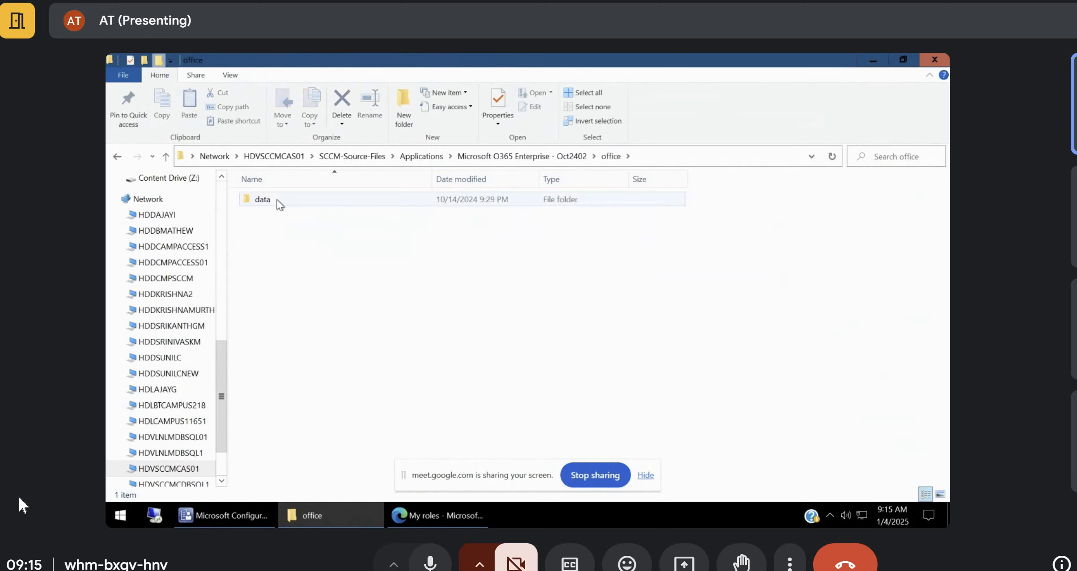
click(286, 202)
double_click(285, 201)
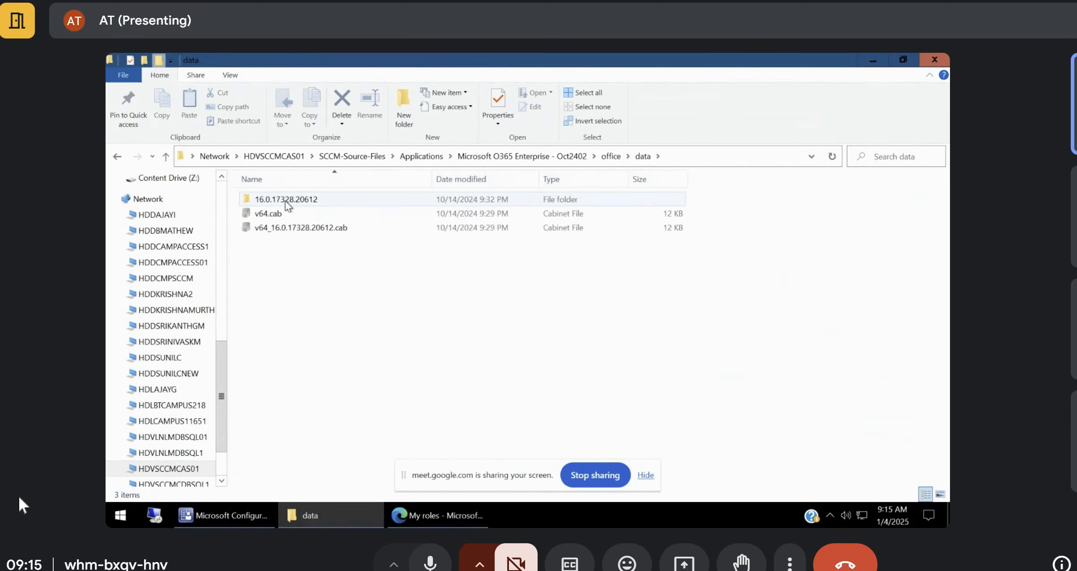
double_click(316, 202)
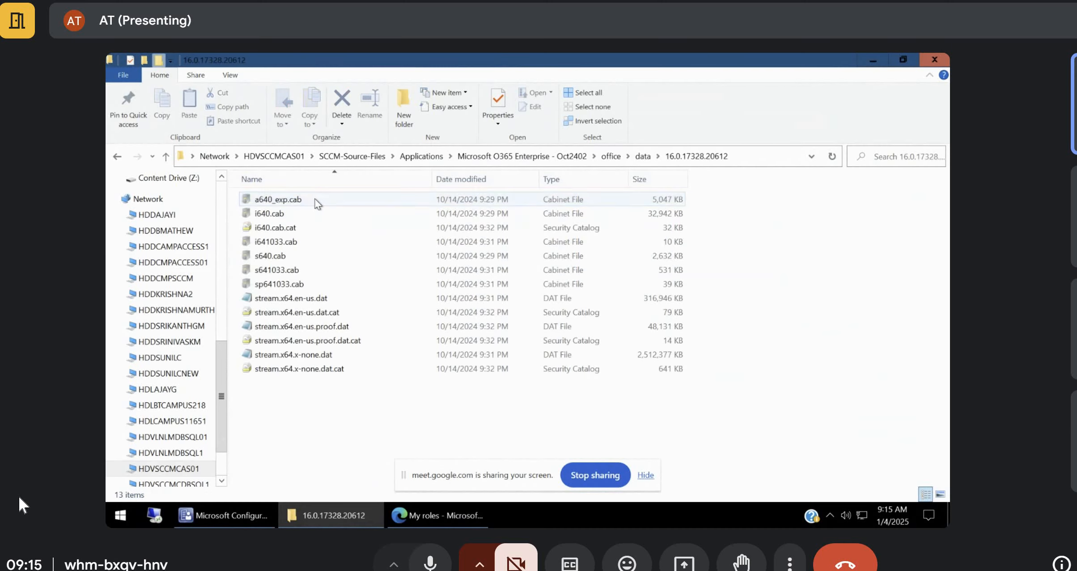
click(313, 200)
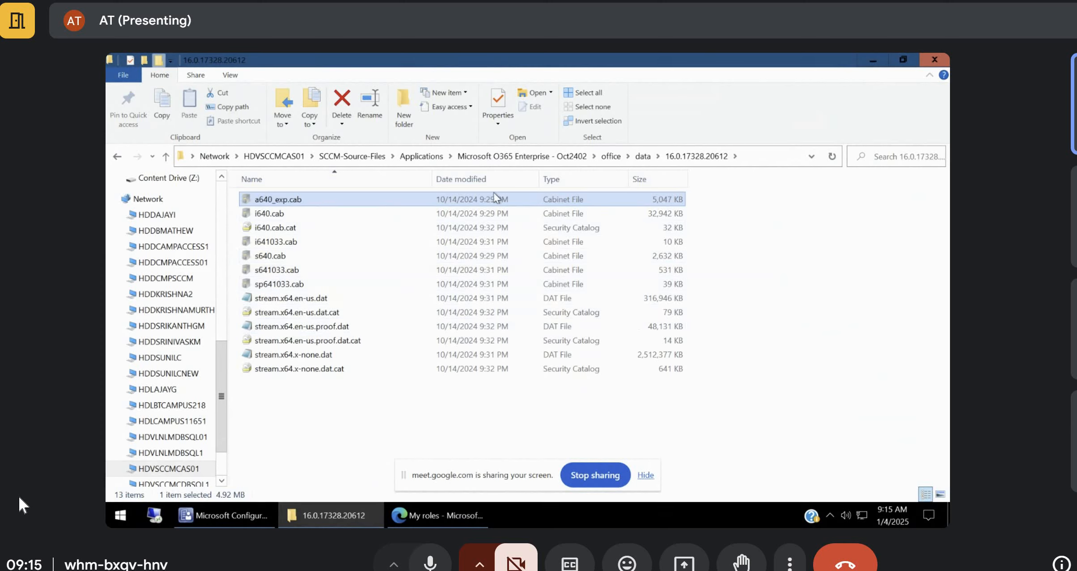
Return to the Microsoft O365 Enterprise - Oct2402 folder and select configuration.xml.
click(525, 164)
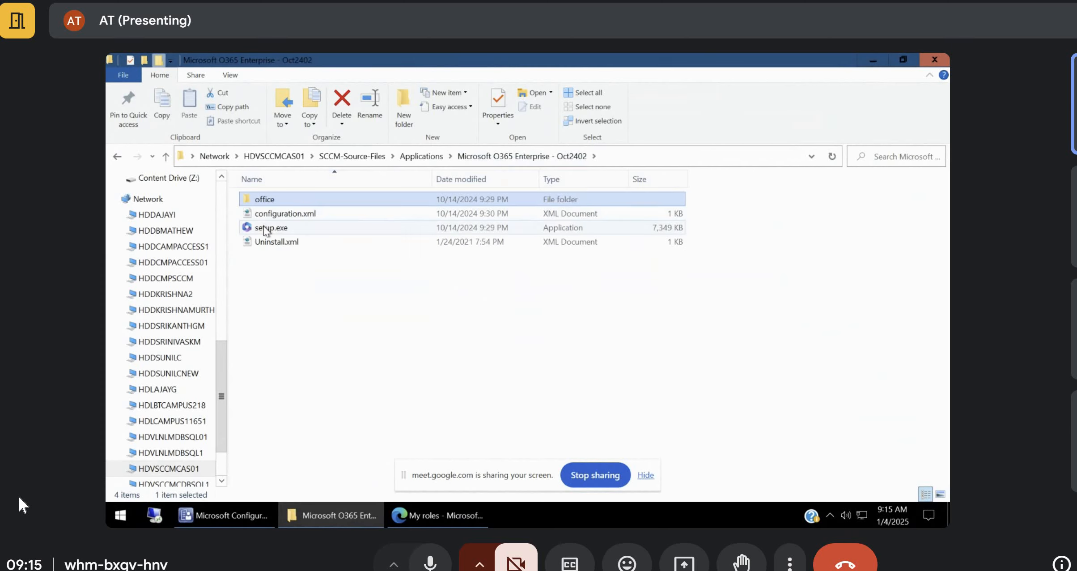
click(269, 229)
click(271, 205)
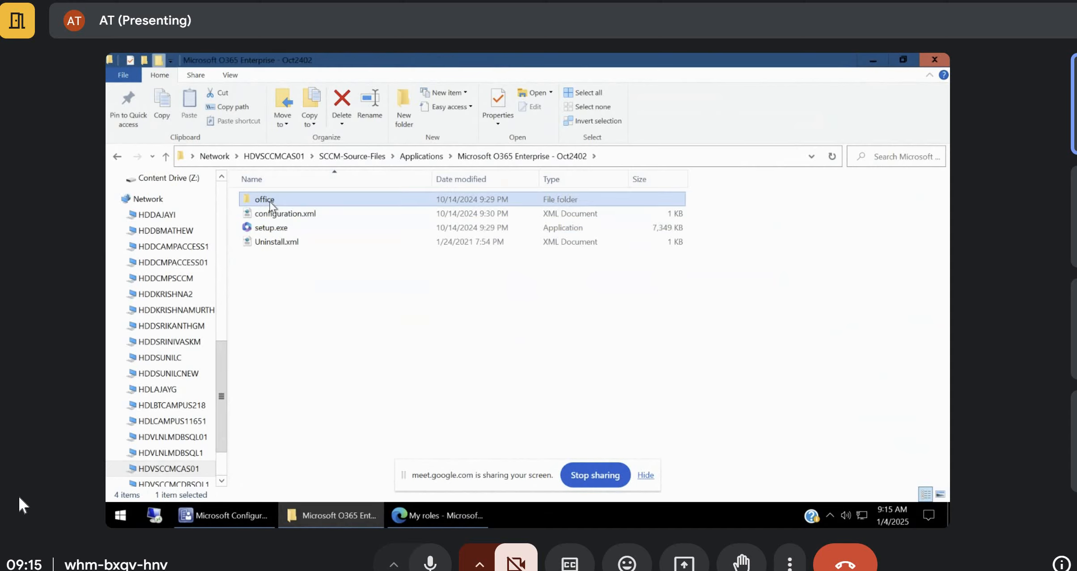
click(291, 215)
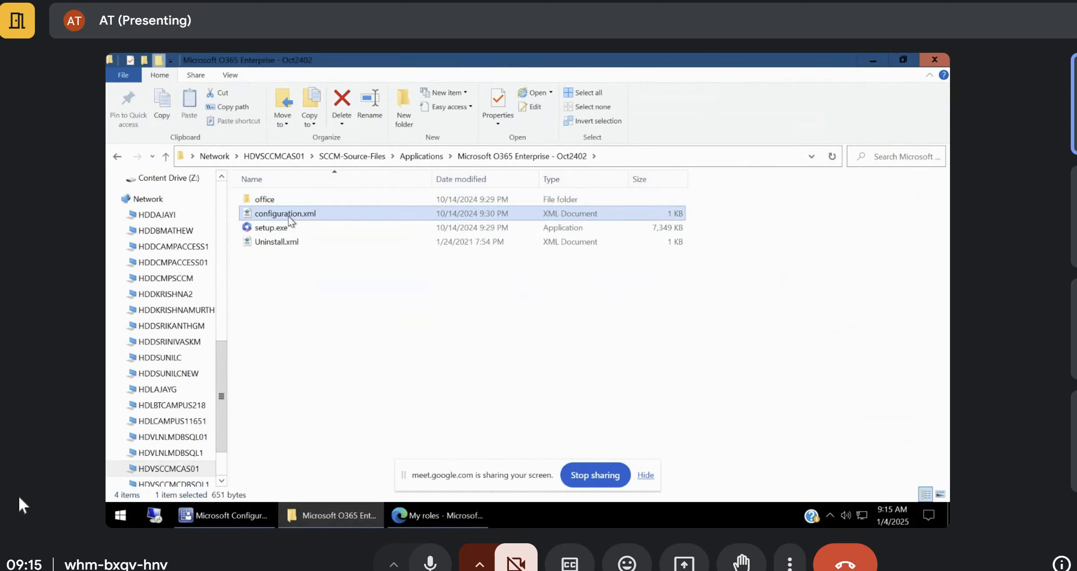
Switch to Configuration Manager and search the Software Library's Applications node for 365.
click(231, 521)
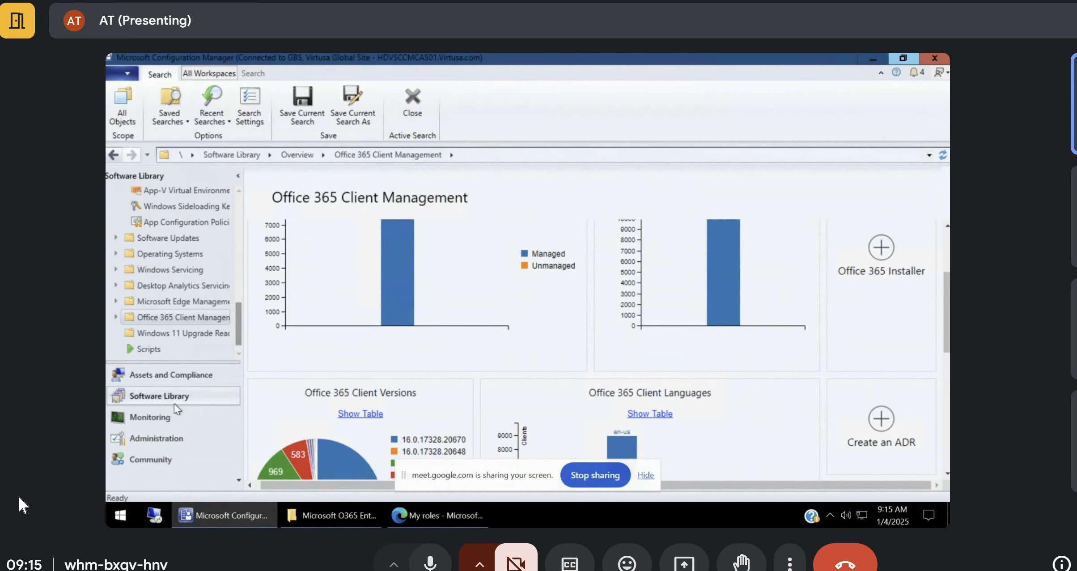
scroll(241, 287, up, 10)
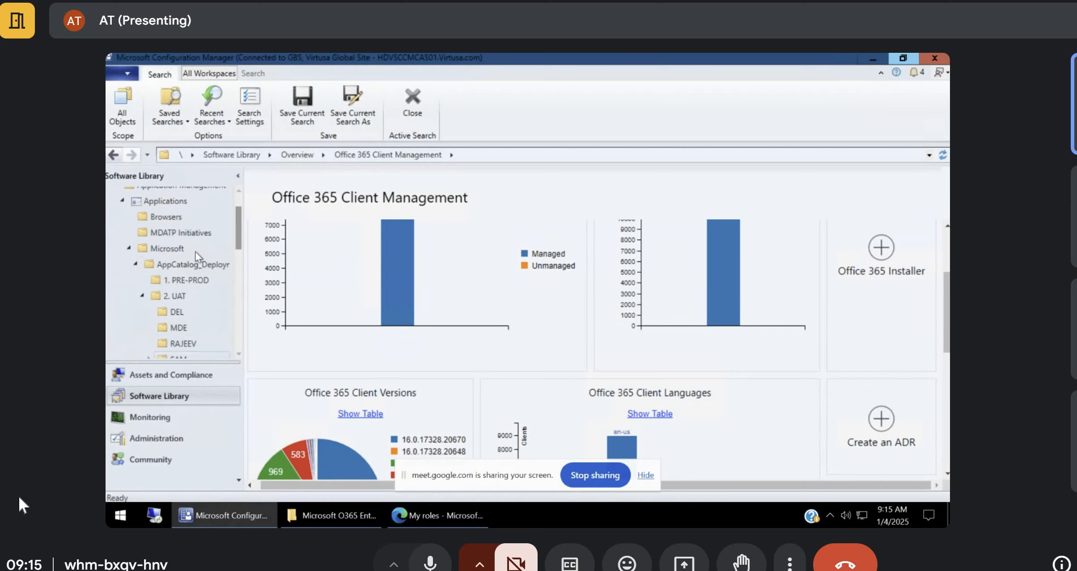
click(164, 200)
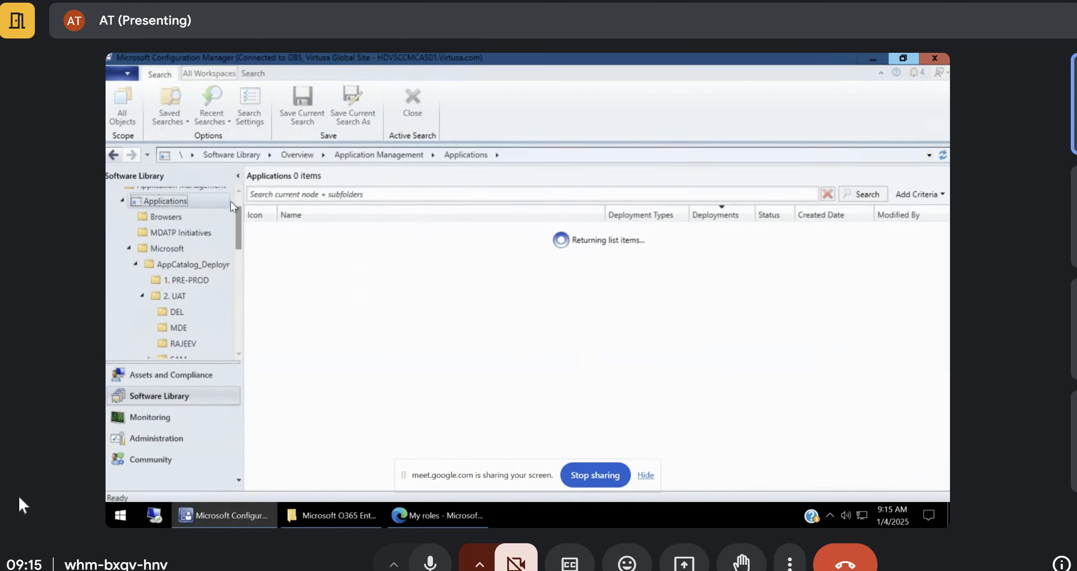
click(276, 193)
text(365)
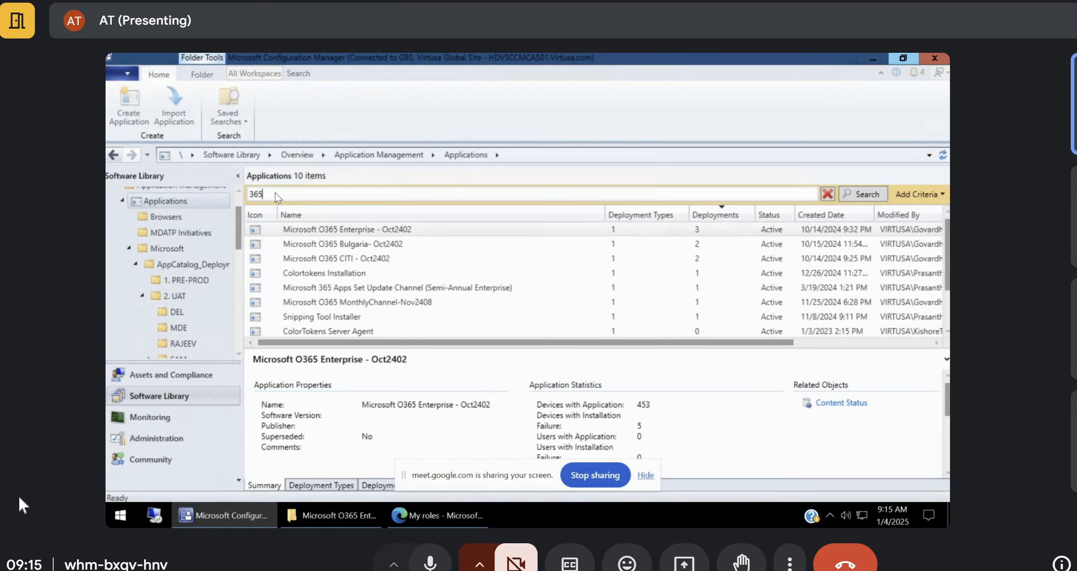
key(Return)
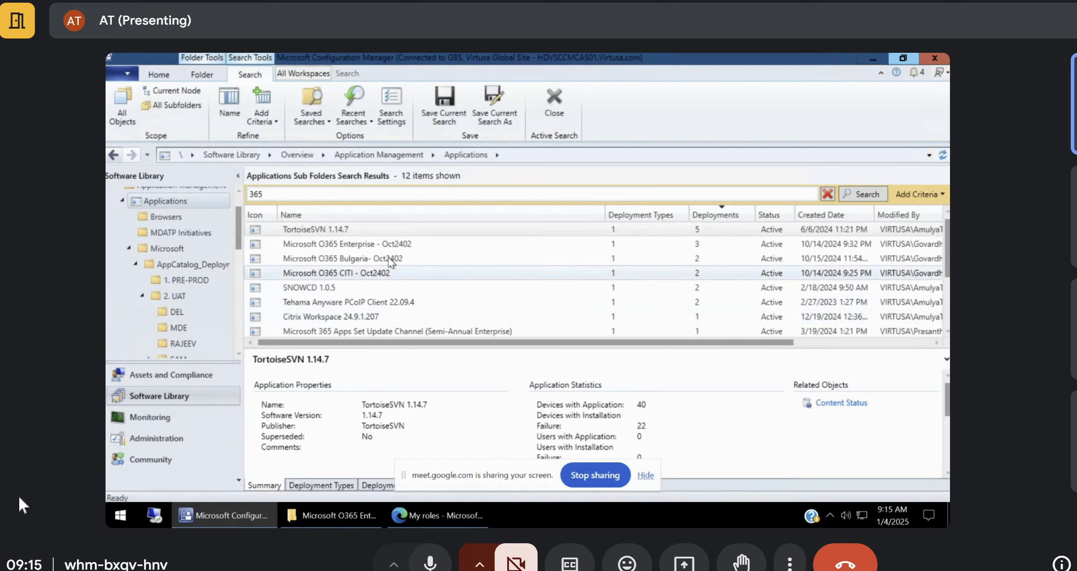
Open the Microsoft O365 Enterprise - Oct2402 application's properties and open its Office 365 Default Deployment Type for editing.
click(387, 244)
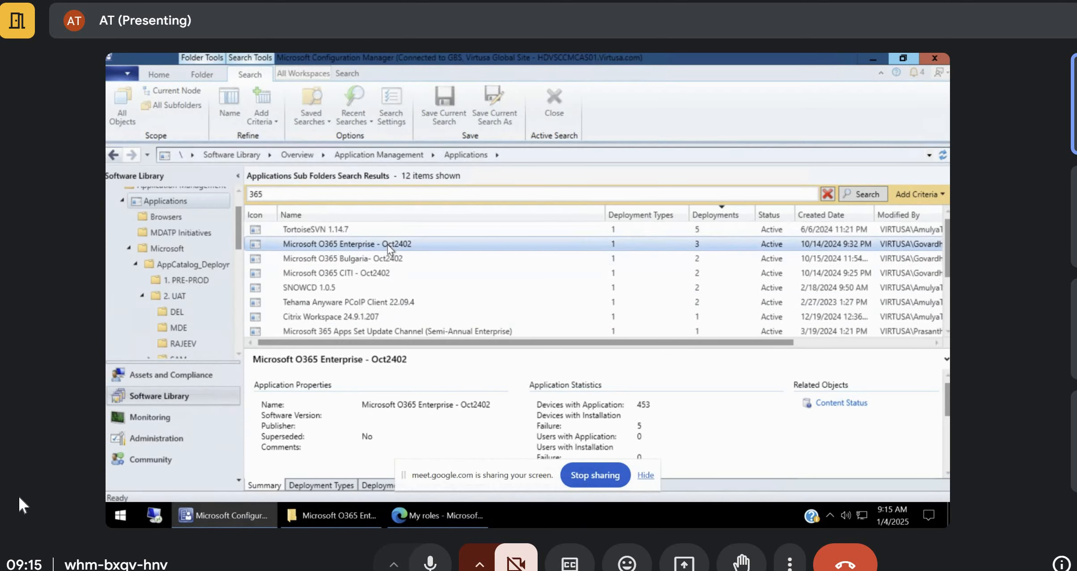
click(643, 476)
click(318, 484)
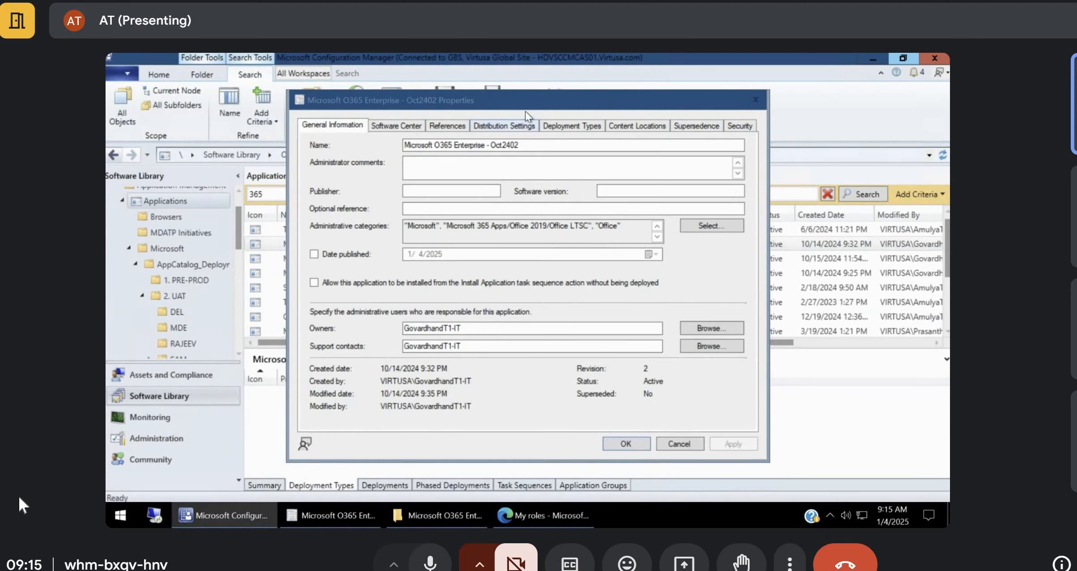
click(565, 128)
click(391, 220)
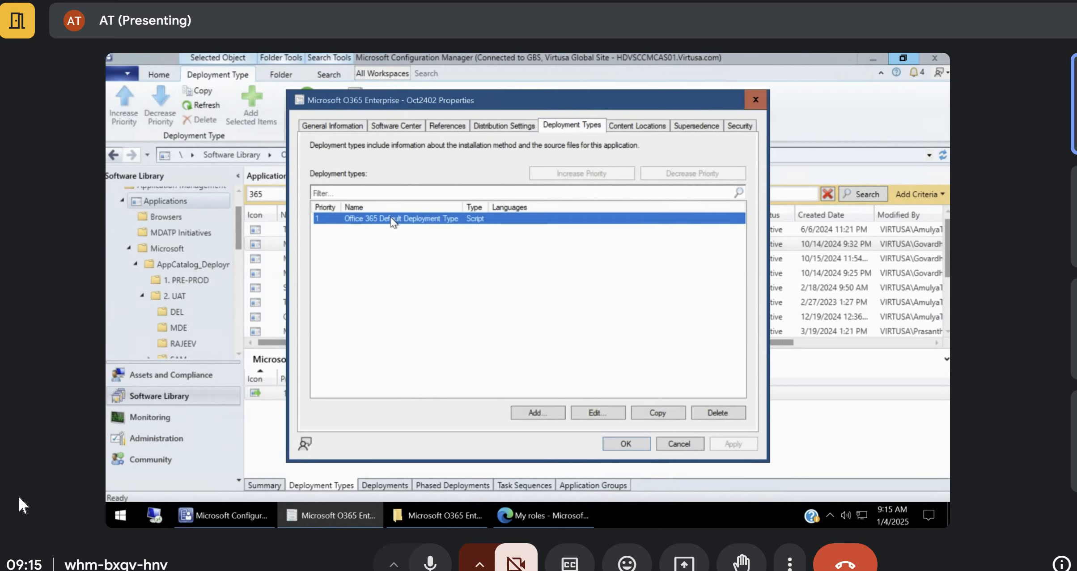
click(596, 413)
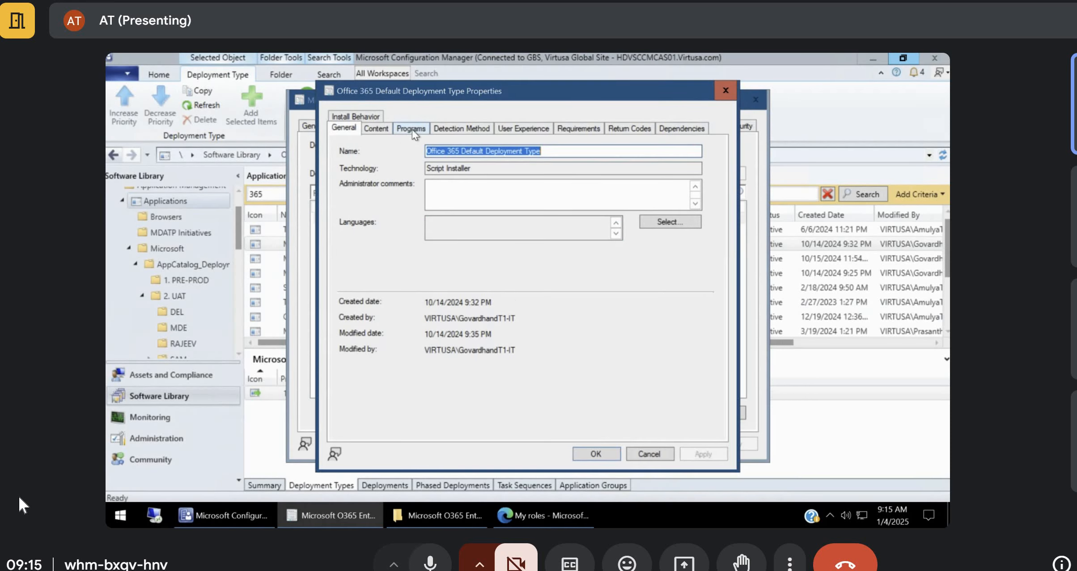
Show the deployment type's program commands and select the entire installation program command.
click(411, 129)
click(589, 166)
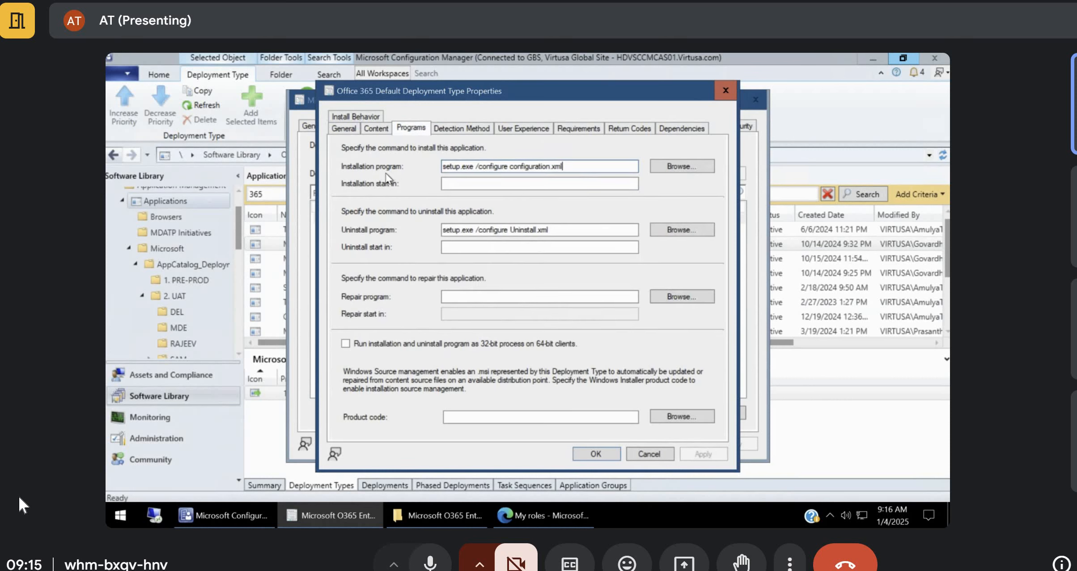
click(476, 167)
double_click(534, 167)
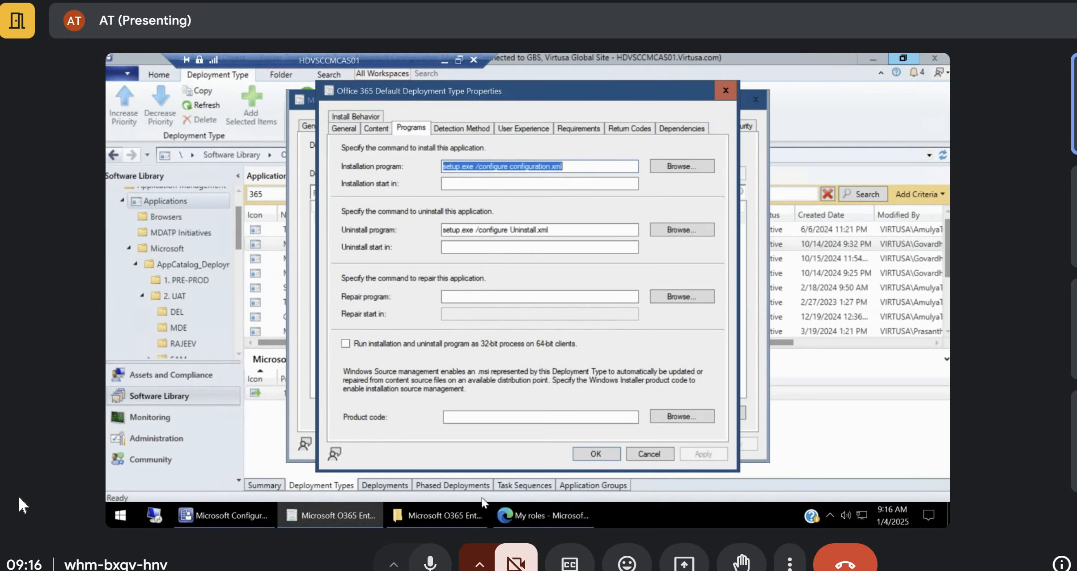
Launch Notepad and put the installation command setup.exe /configure configuration.xml into the blank document.
key(super+r)
text(noytepad)
key(Return)
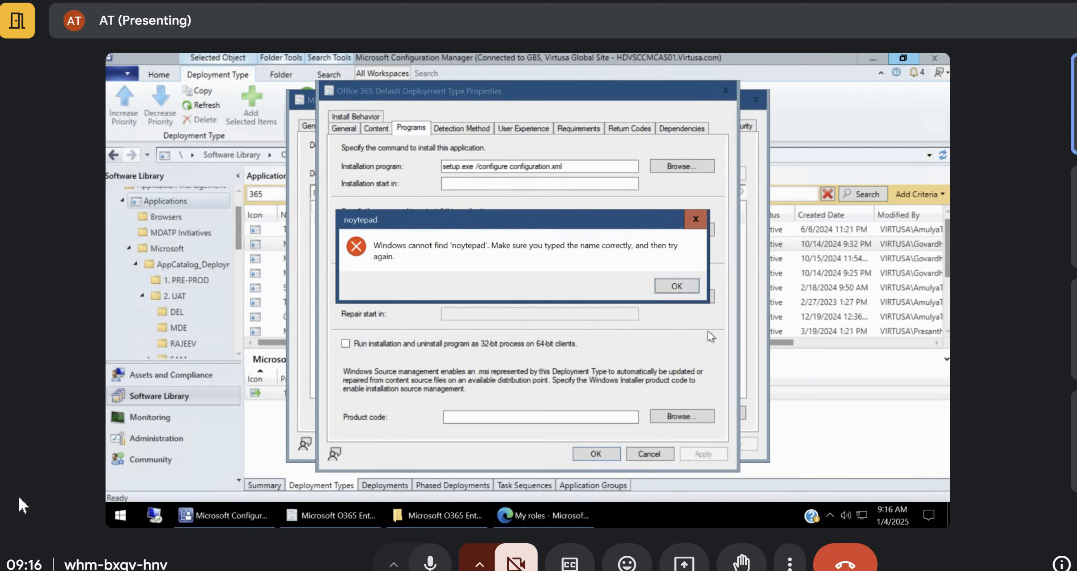
click(676, 285)
text(notepad)
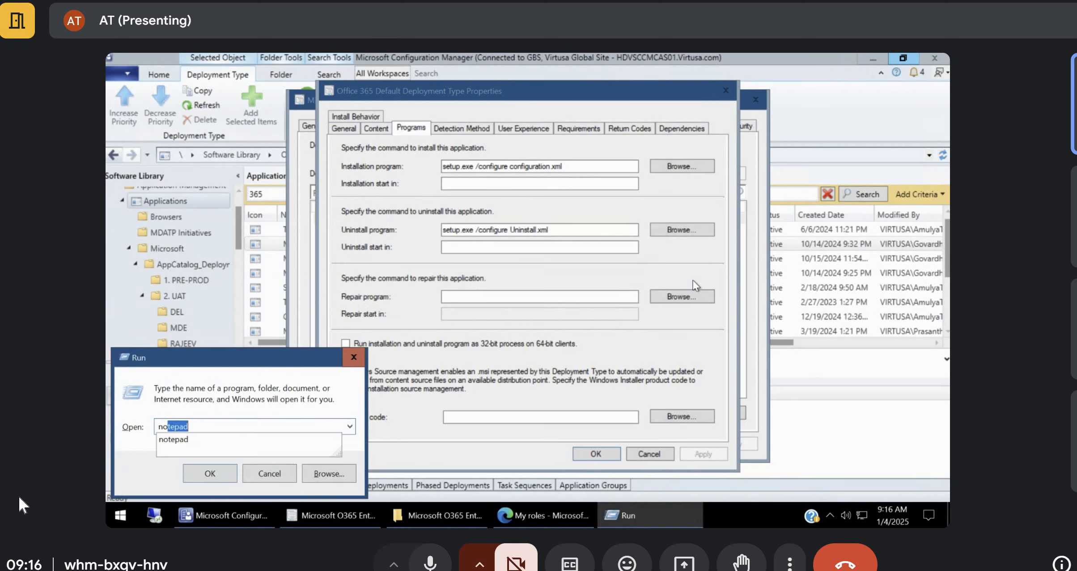
key(Return)
text(setup.exe /configure configuration.xml)
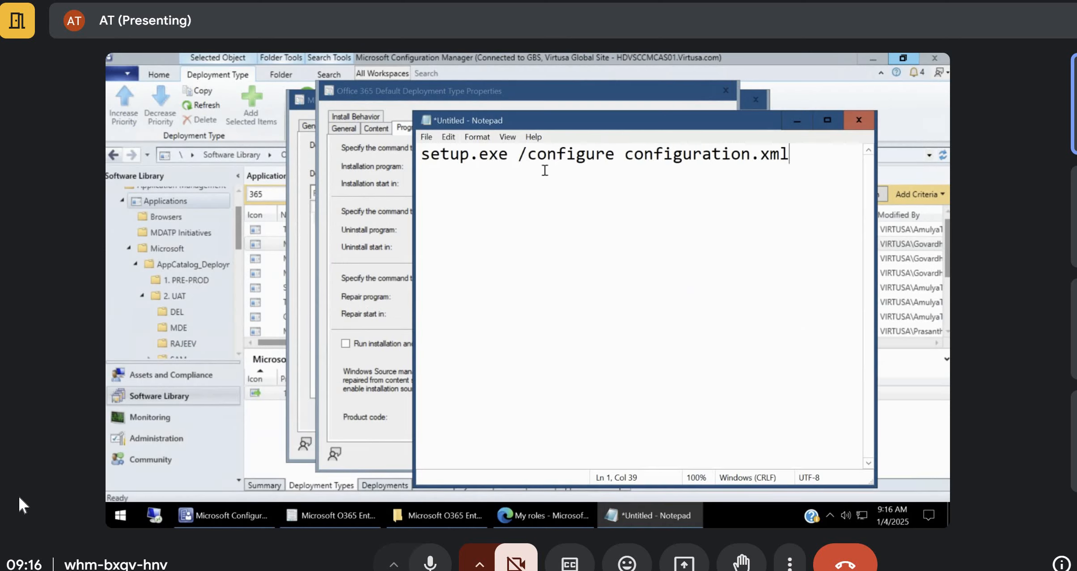
Examine the command in Notepad by highlighting its setup.exe, /configure and configuration.xml parts in turn.
click(507, 150)
shift+click(421, 152)
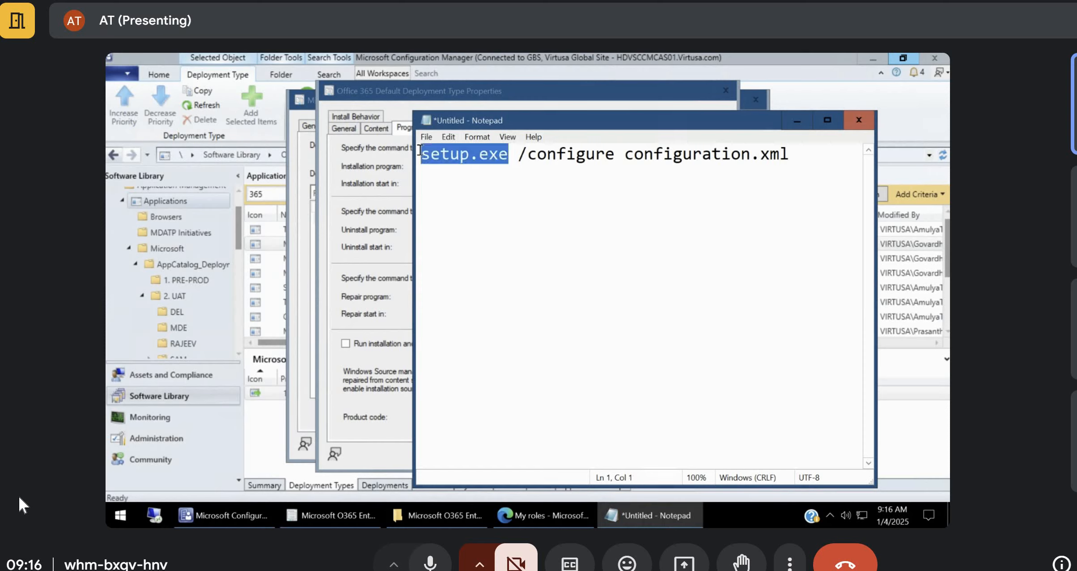
click(522, 155)
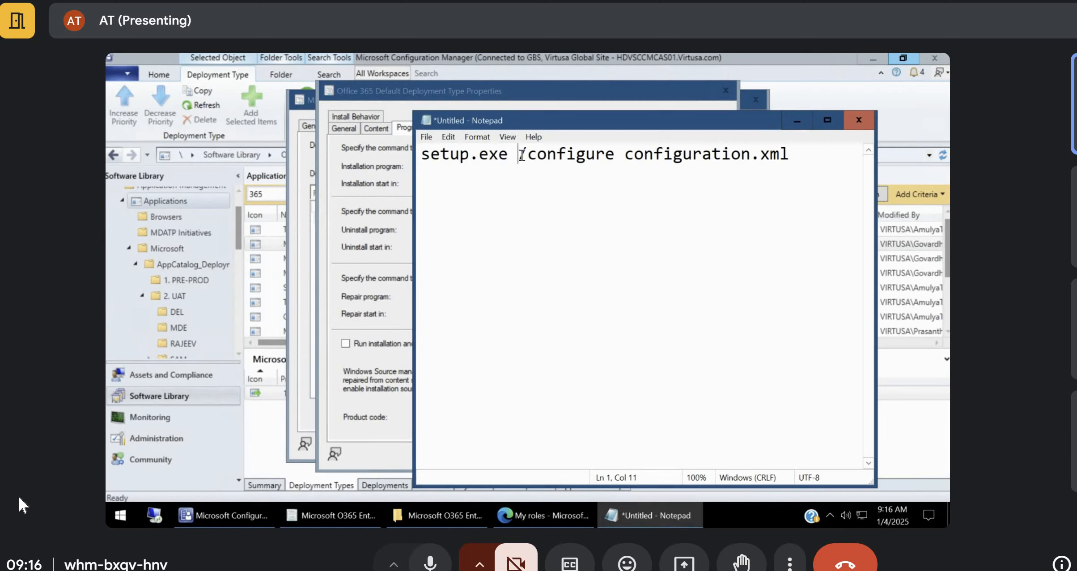
shift+click(612, 154)
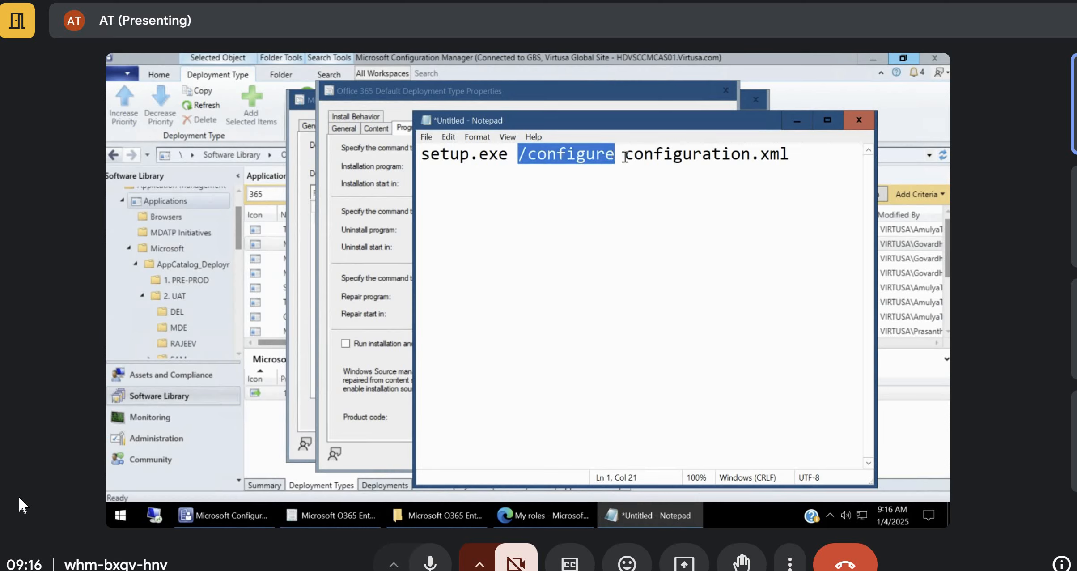
click(625, 155)
shift+click(785, 153)
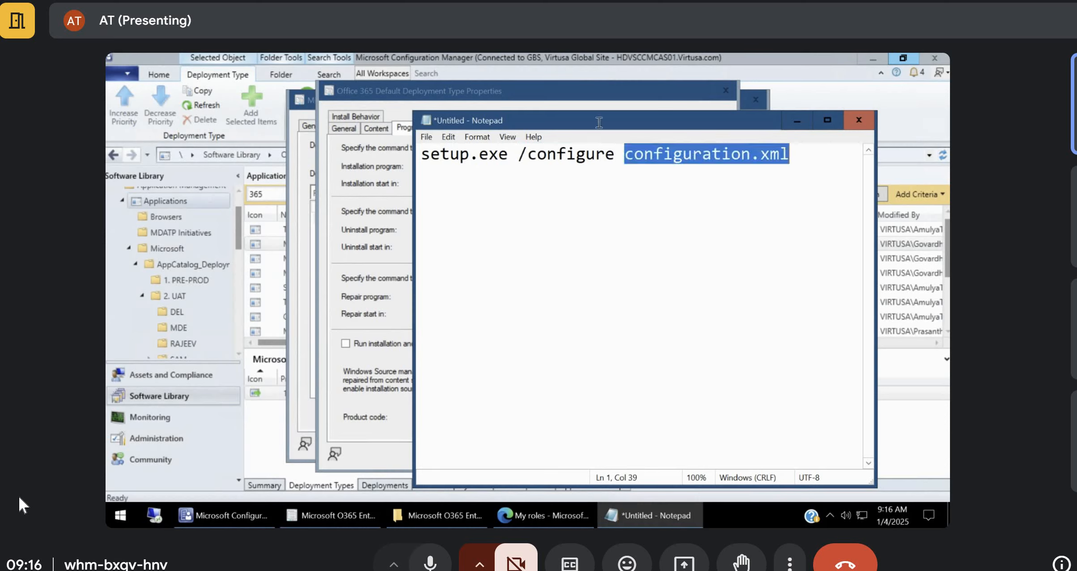
click(677, 148)
double_click(677, 148)
click(609, 152)
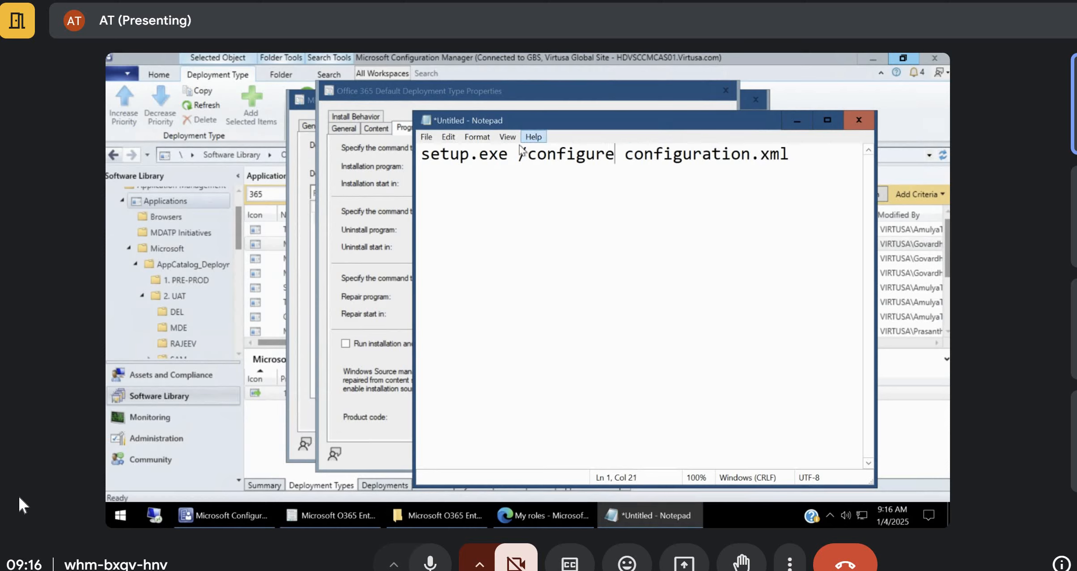
double_click(762, 157)
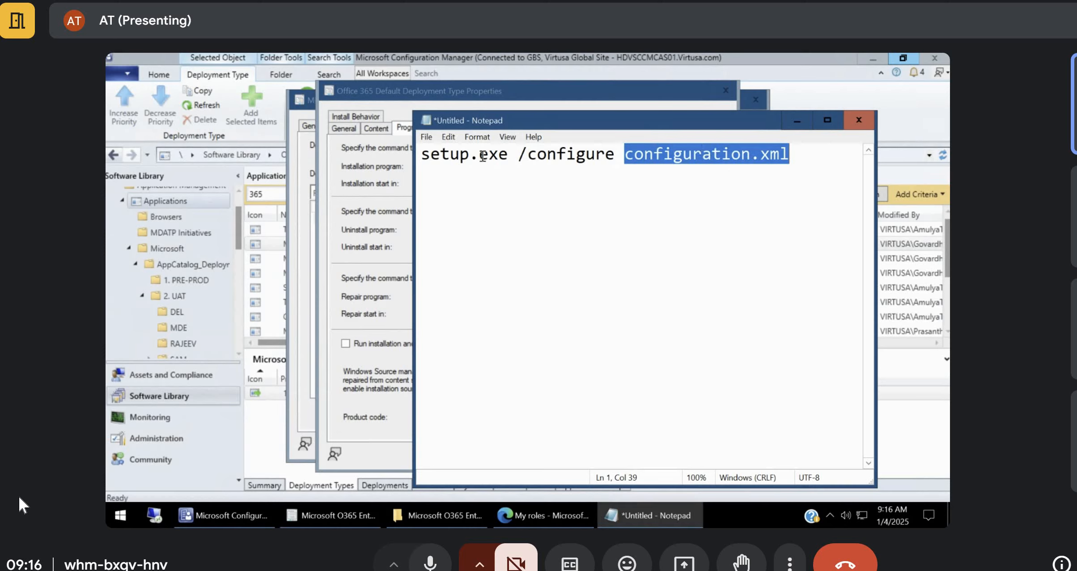
click(642, 157)
double_click(642, 156)
Open configuration.xml from the source folder in a maximized Notepad window and highlight its OfficeClientEdition="64" attribute.
click(438, 515)
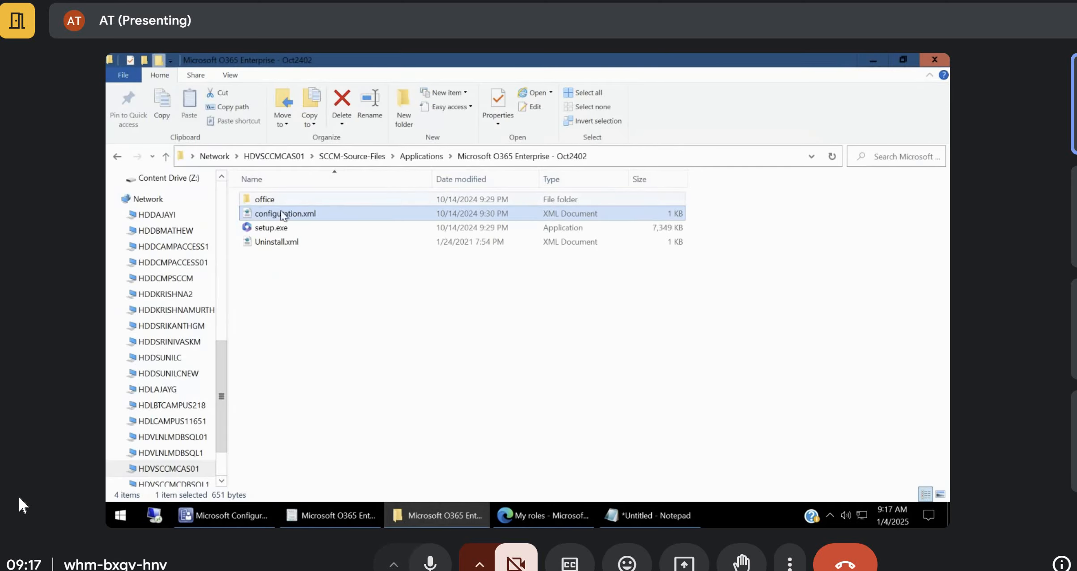
right_click(270, 217)
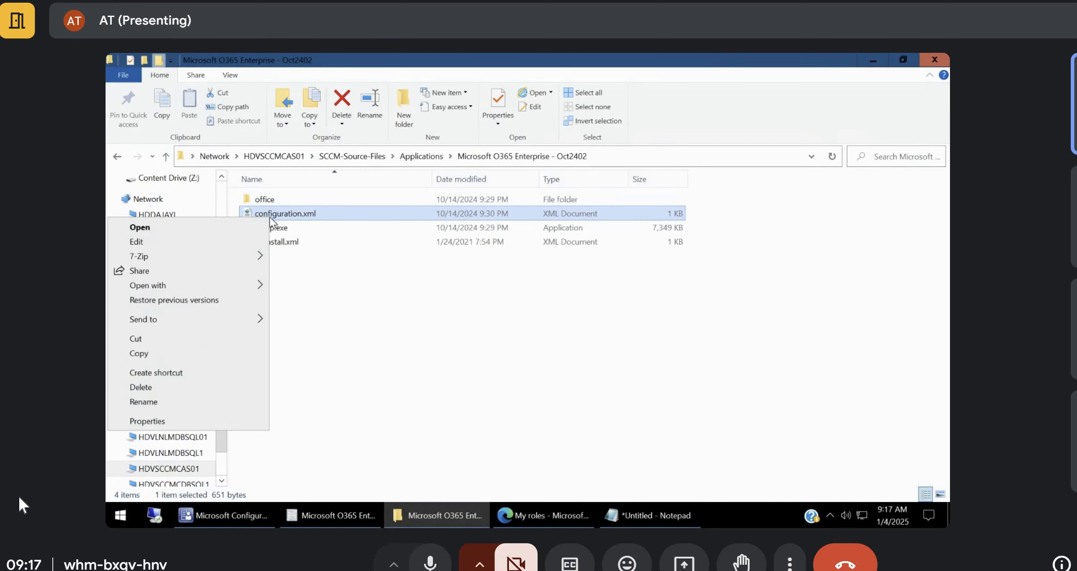
click(139, 243)
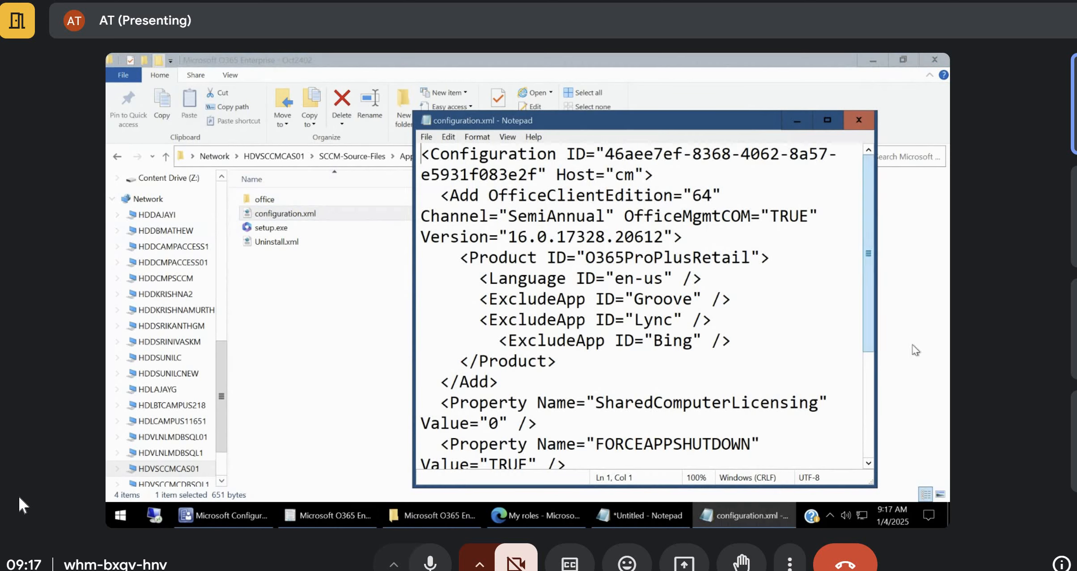
click(827, 120)
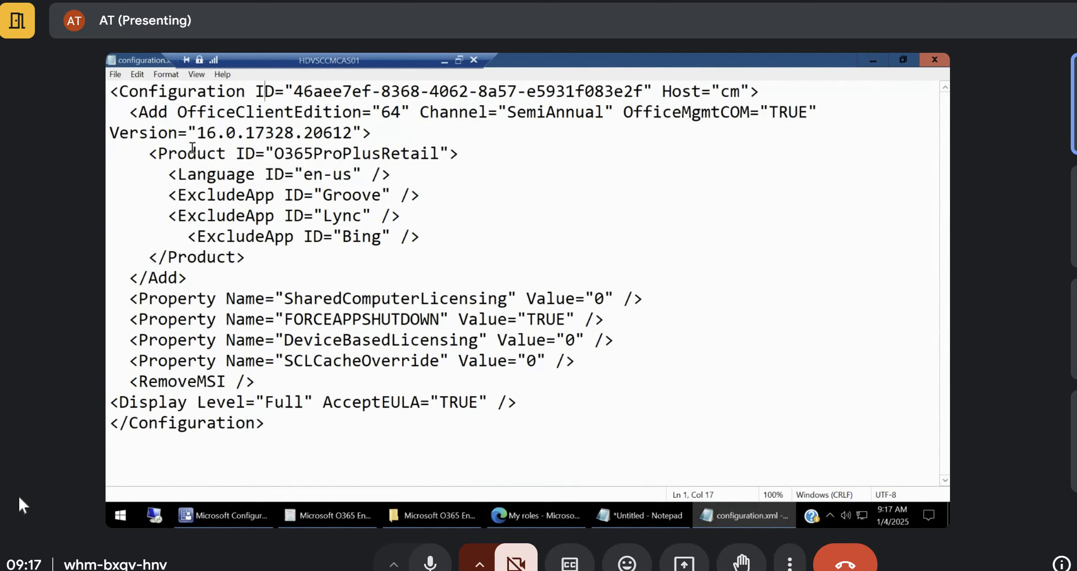
double_click(382, 114)
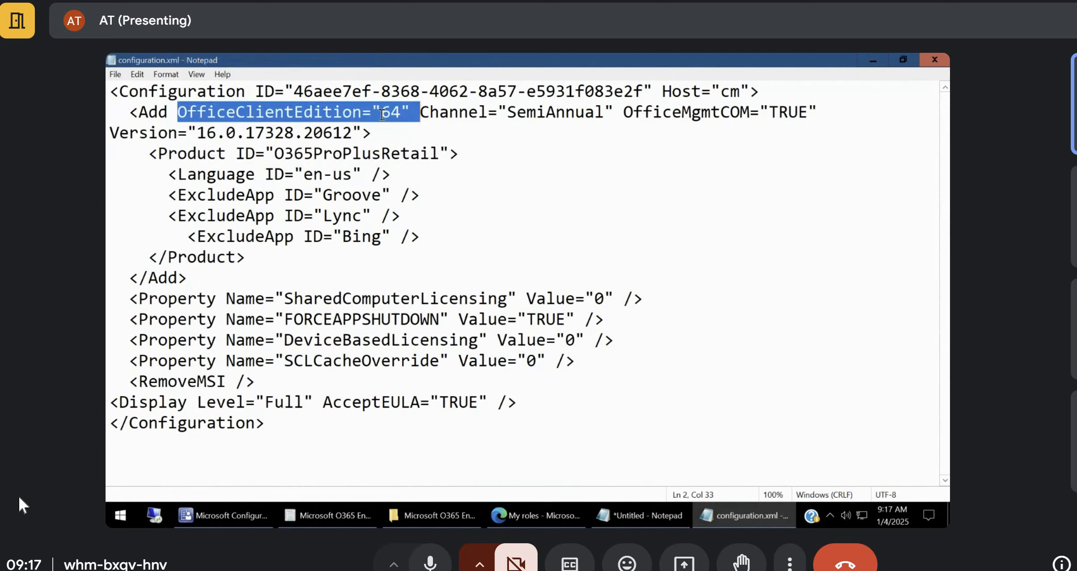
Highlight the value 64 of OfficeClientEdition and the version number 16.0.17328.20612 in configuration.xml.
click(387, 113)
double_click(387, 114)
click(388, 113)
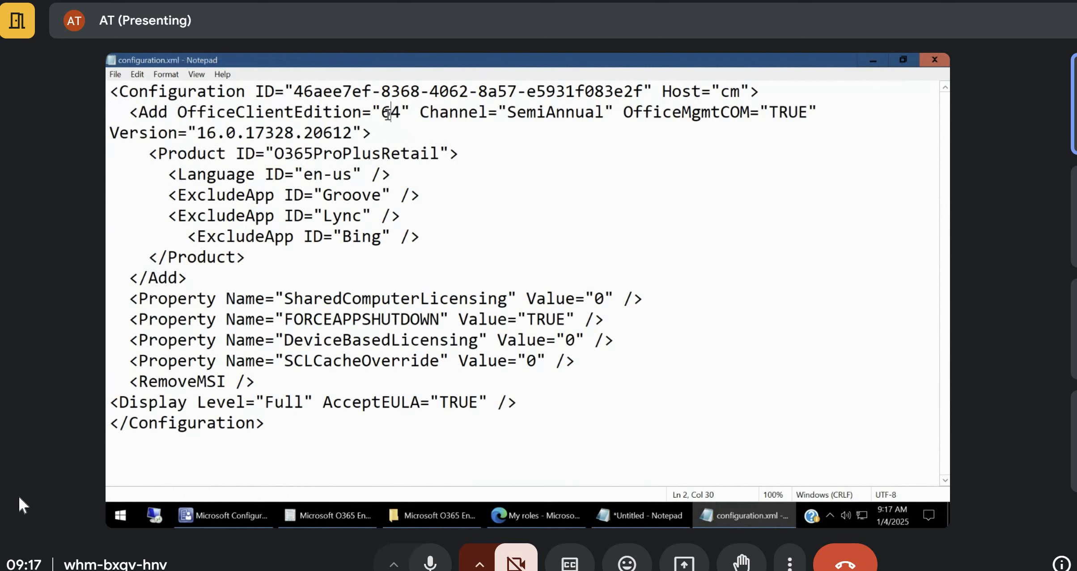
drag(398, 113, 380, 112)
click(203, 132)
shift+click(353, 130)
key(shift)
key(shift)
key(shift)
key(shift)
key(shift)
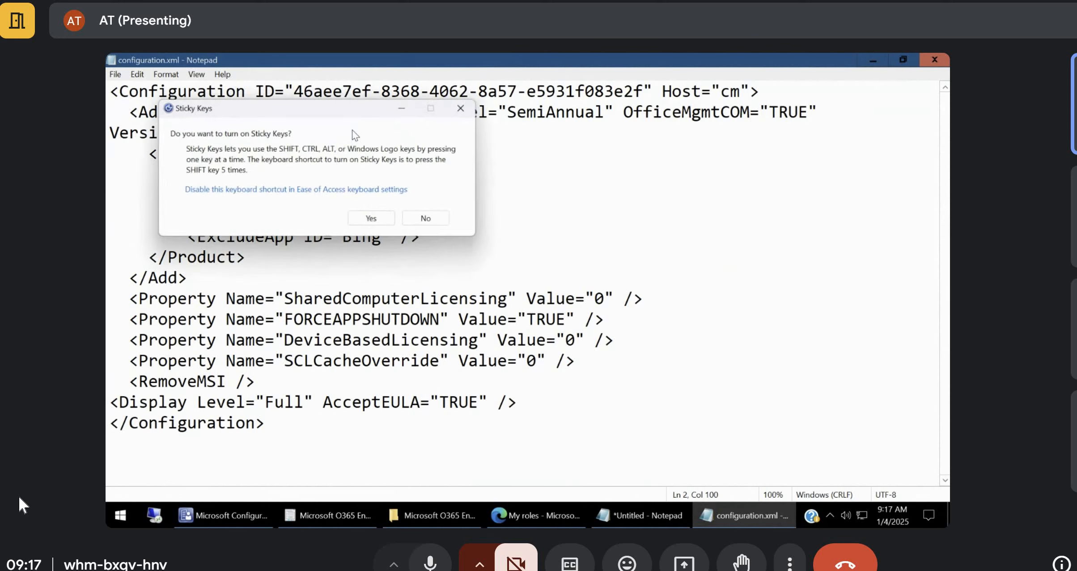
click(467, 107)
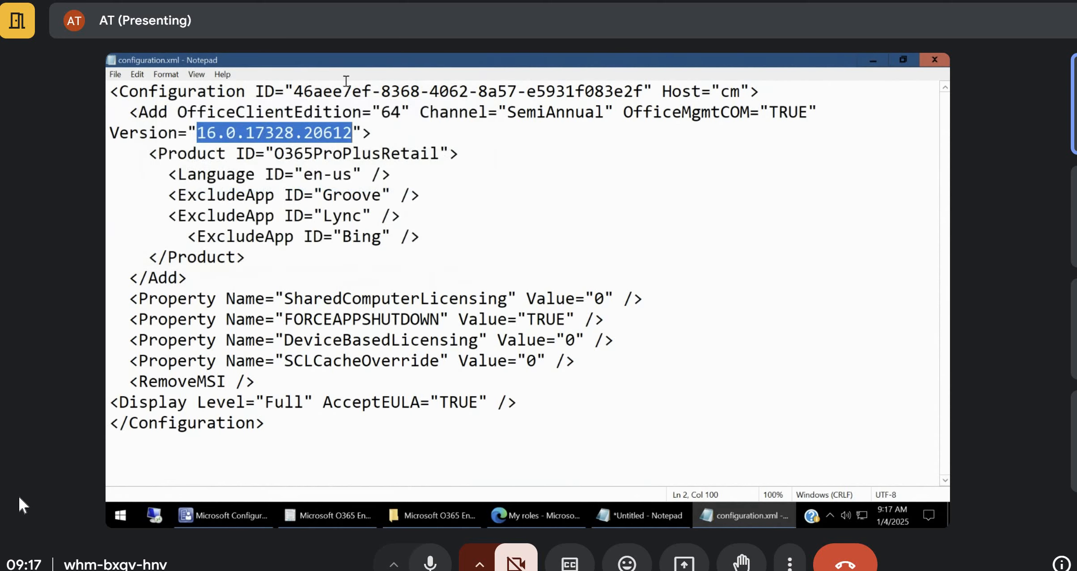
Examine the Configuration ID value, the version number and the OfficeClientEdition attribute by highlighting each in turn.
click(293, 90)
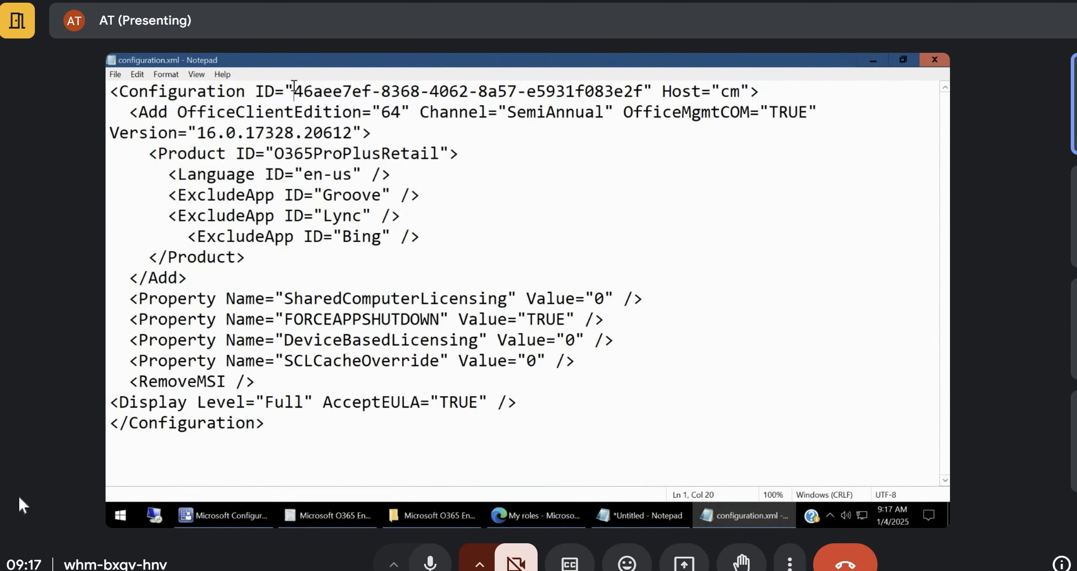
shift+click(642, 89)
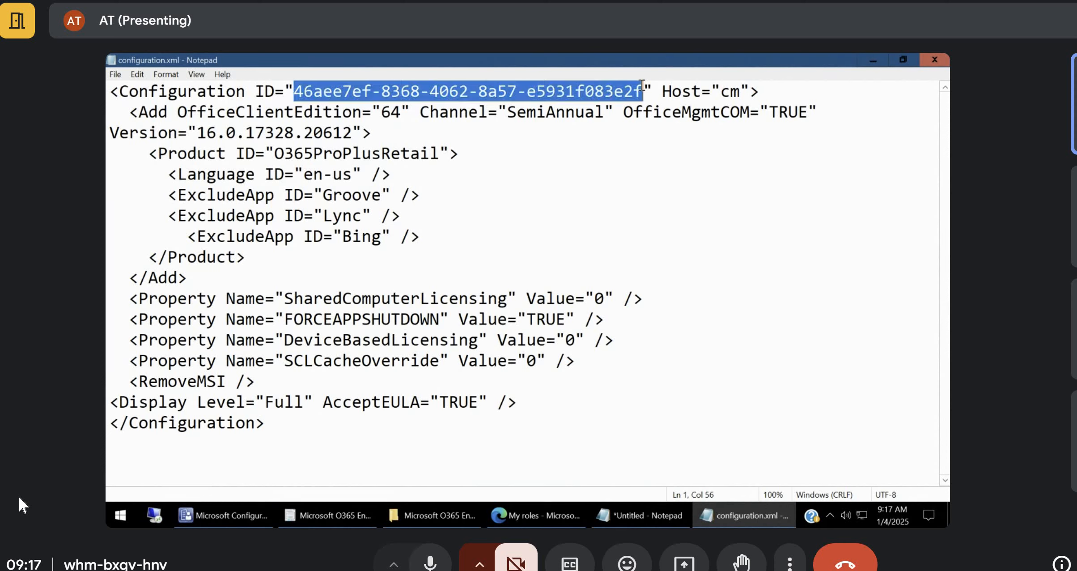
click(198, 135)
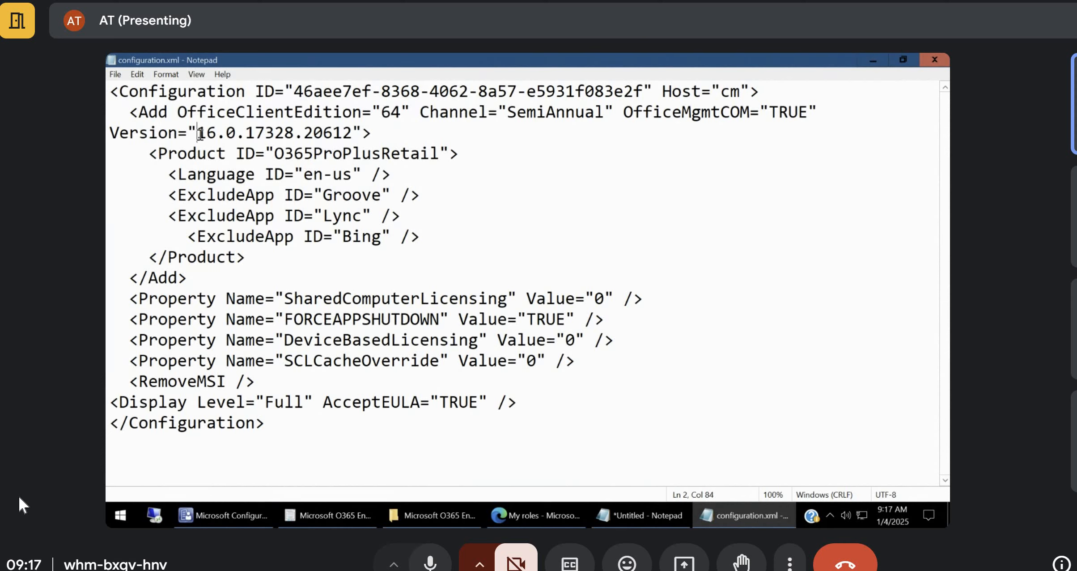
shift+click(352, 134)
double_click(395, 116)
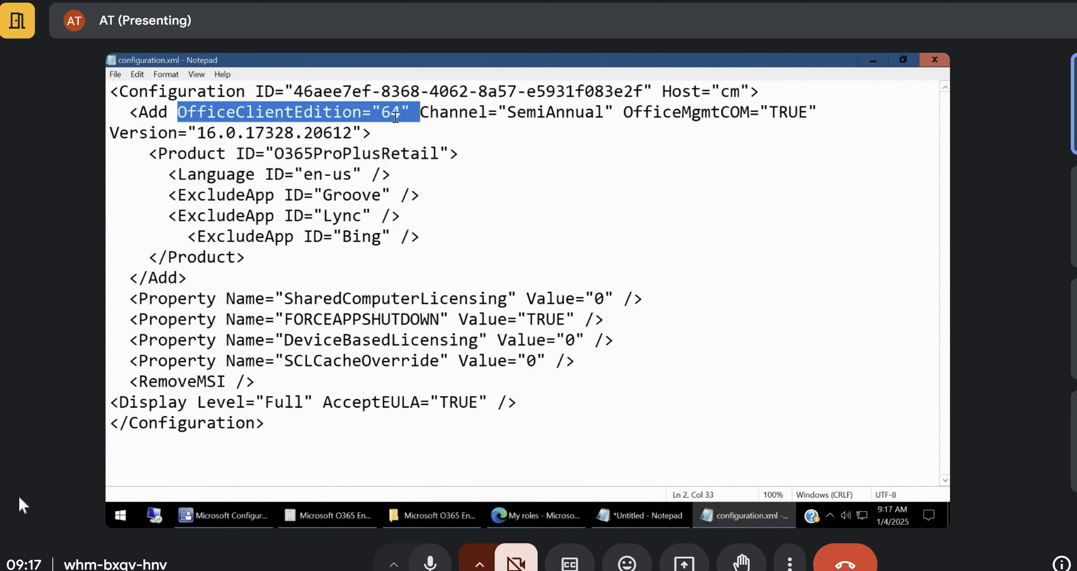
click(395, 116)
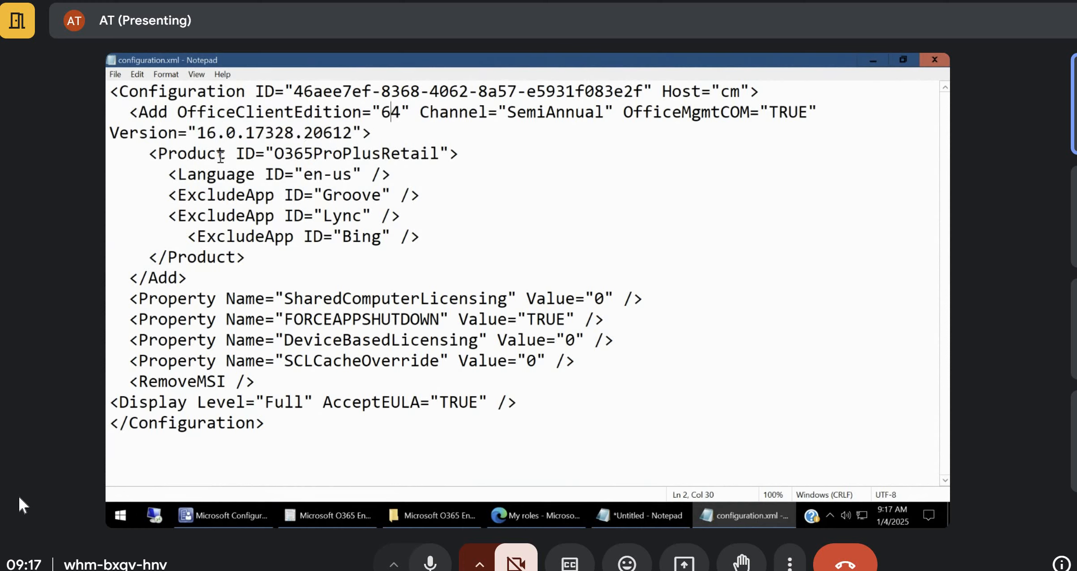
Examine the Language element by highlighting the parts of its ID="en-us" attribute.
double_click(262, 173)
double_click(282, 175)
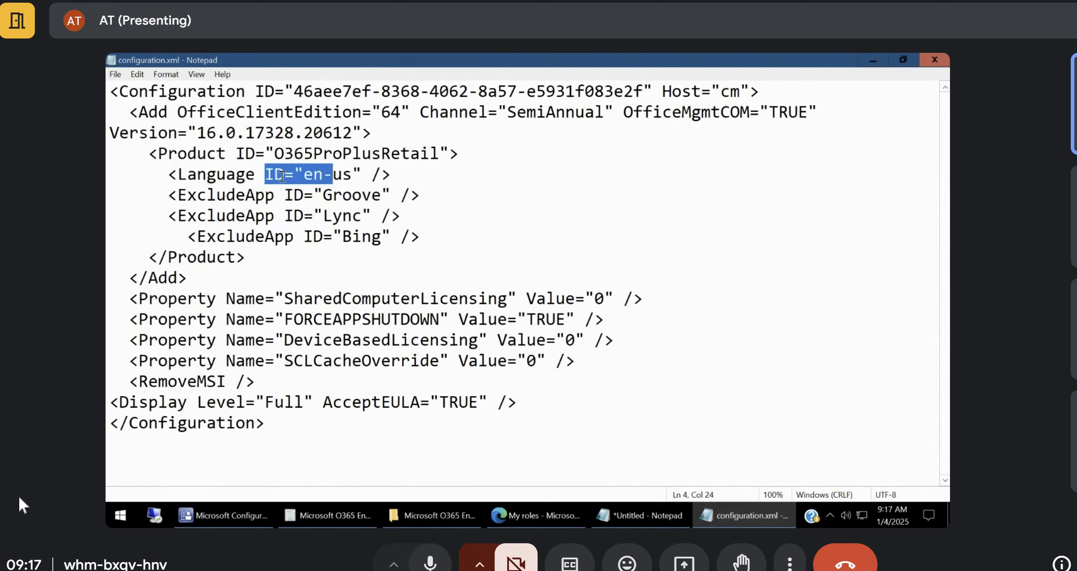
click(303, 175)
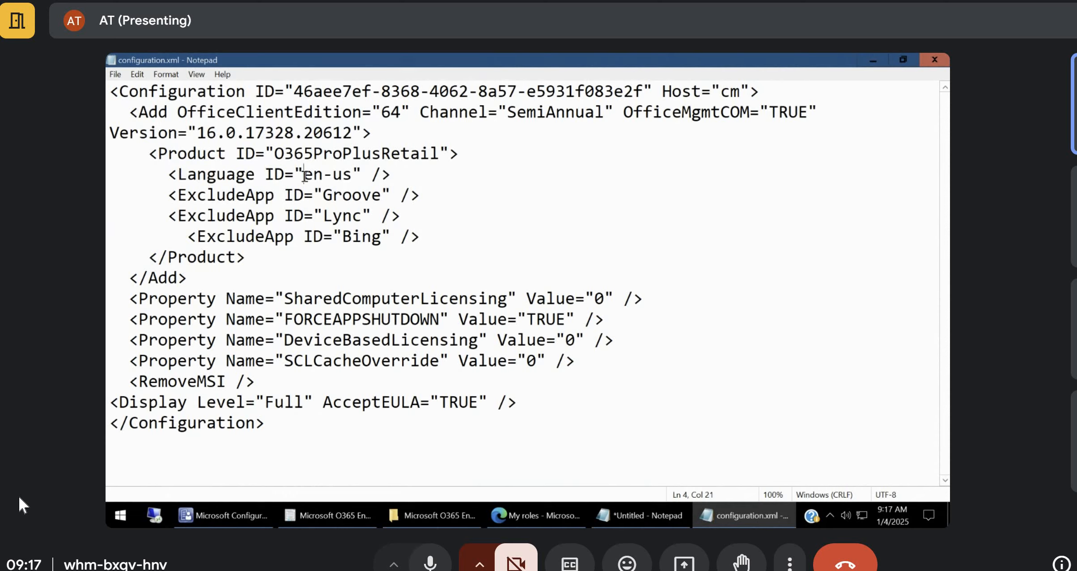
double_click(315, 175)
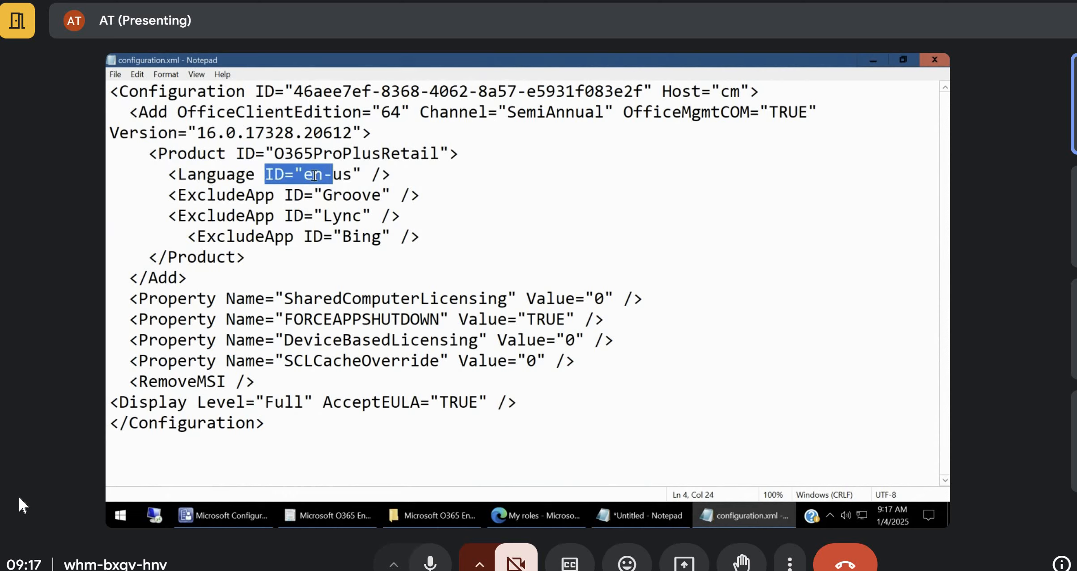
double_click(347, 172)
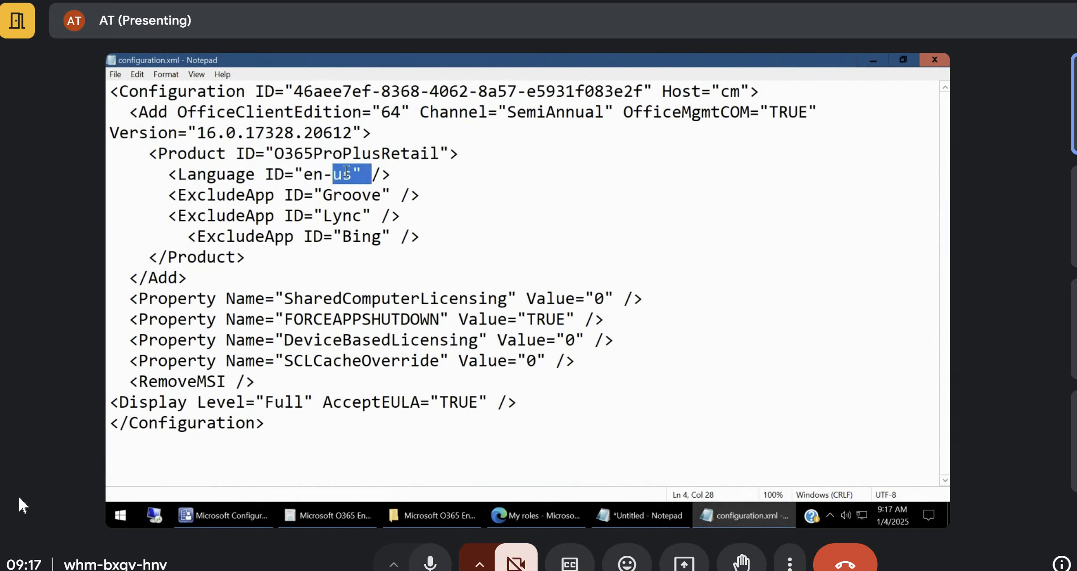
Examine the three ExcludeApp entries by highlighting the Groove, Lync and Bing IDs in turn.
click(274, 208)
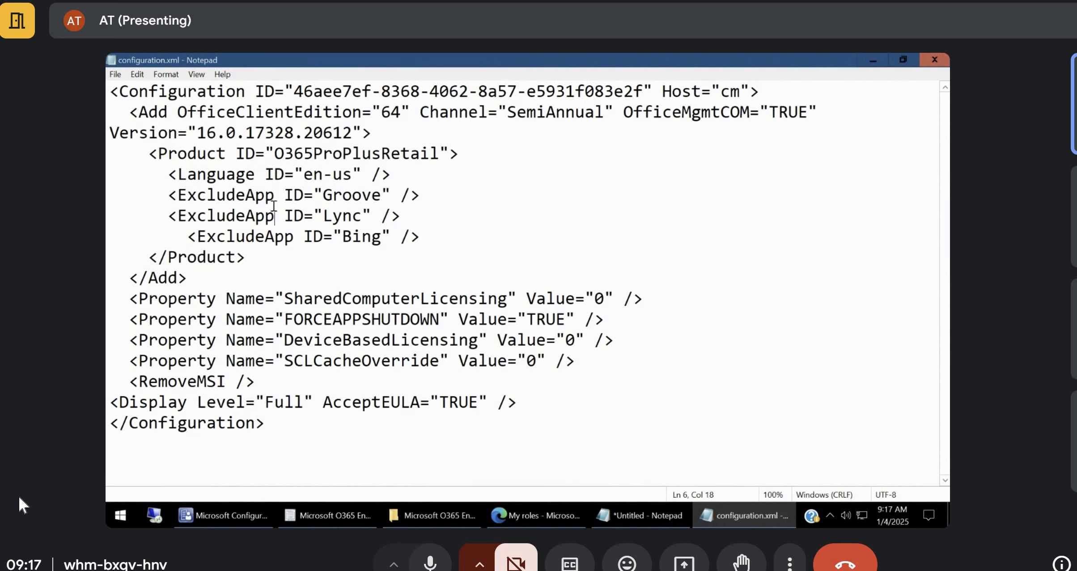
double_click(353, 195)
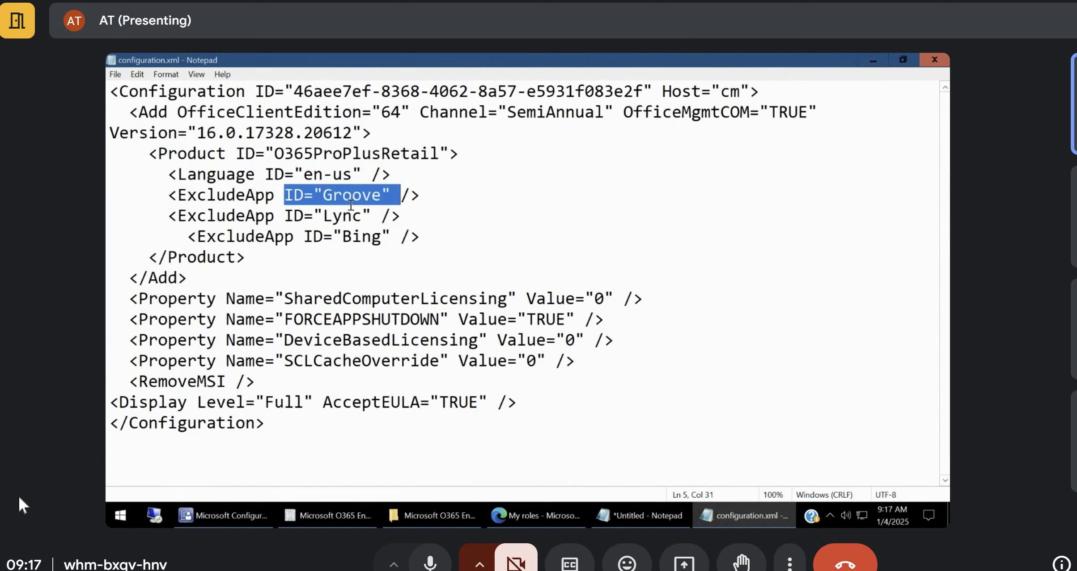
double_click(351, 215)
click(352, 214)
double_click(350, 229)
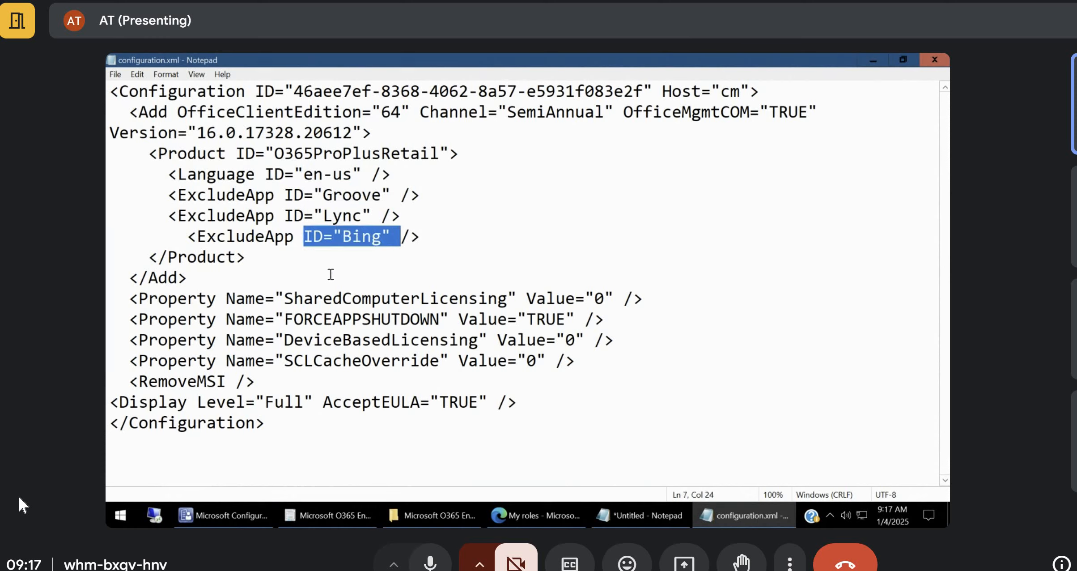
Examine the SharedComputerLicensing and FORCEAPPSHUTDOWN properties by highlighting their names.
click(371, 297)
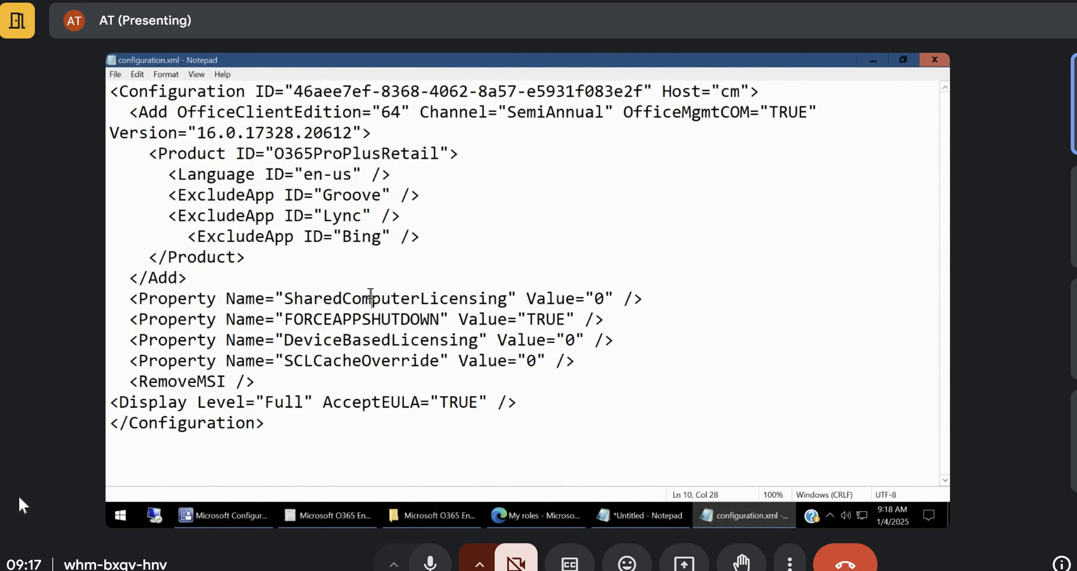
double_click(457, 299)
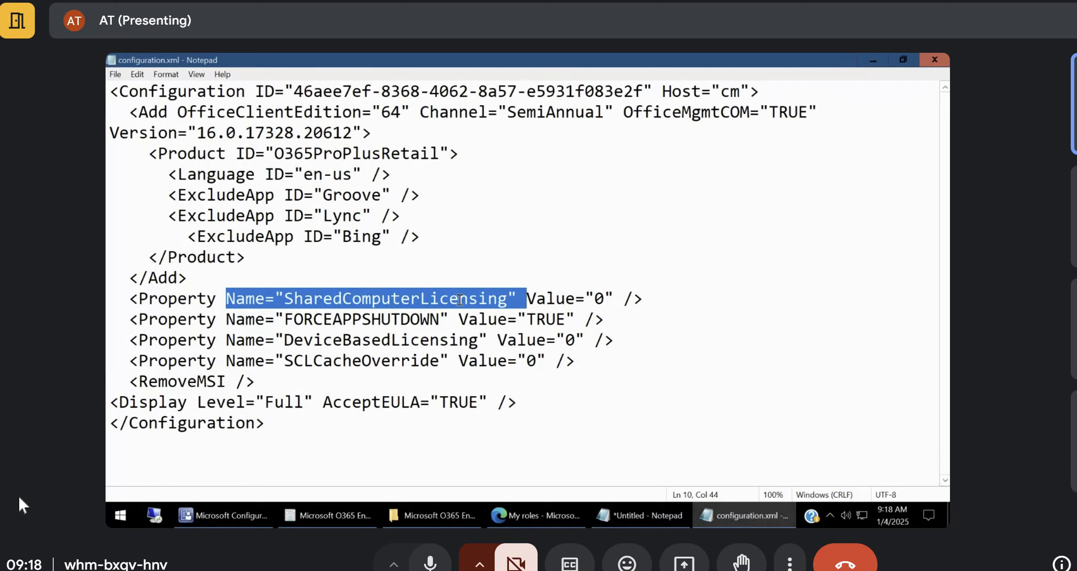
double_click(416, 324)
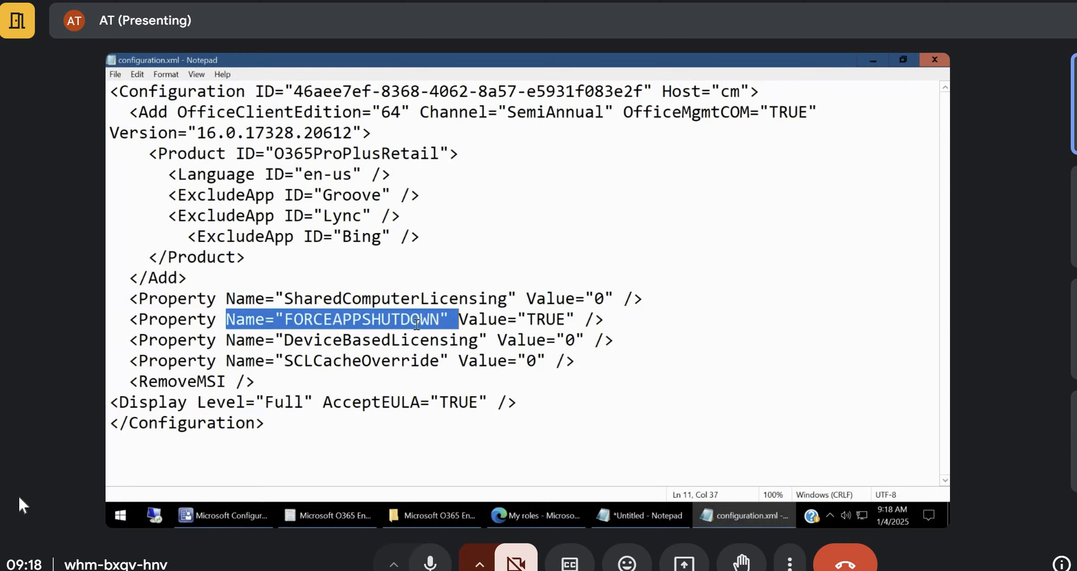
click(416, 323)
click(444, 321)
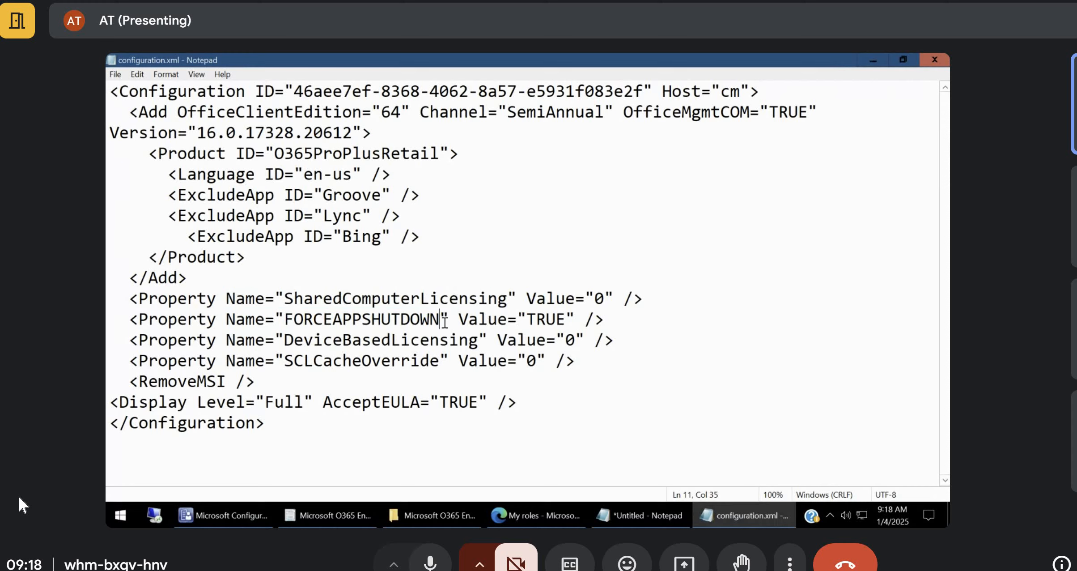
click(289, 321)
double_click(423, 318)
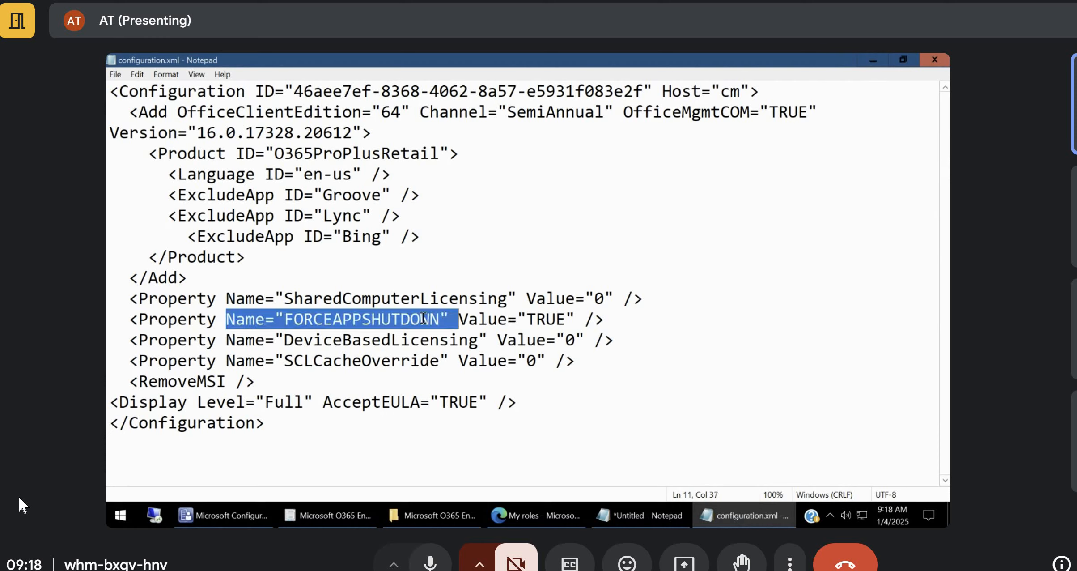
click(436, 345)
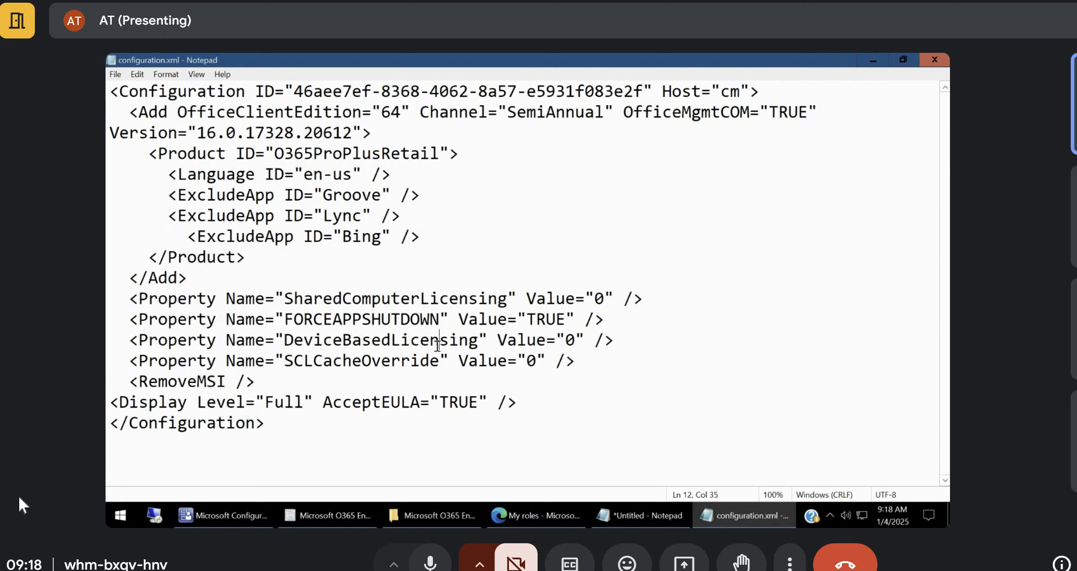
click(424, 374)
Highlight part of the Language ID again, the closing Add tag and the AcceptEULA="TRUE" attribute.
drag(264, 174, 333, 174)
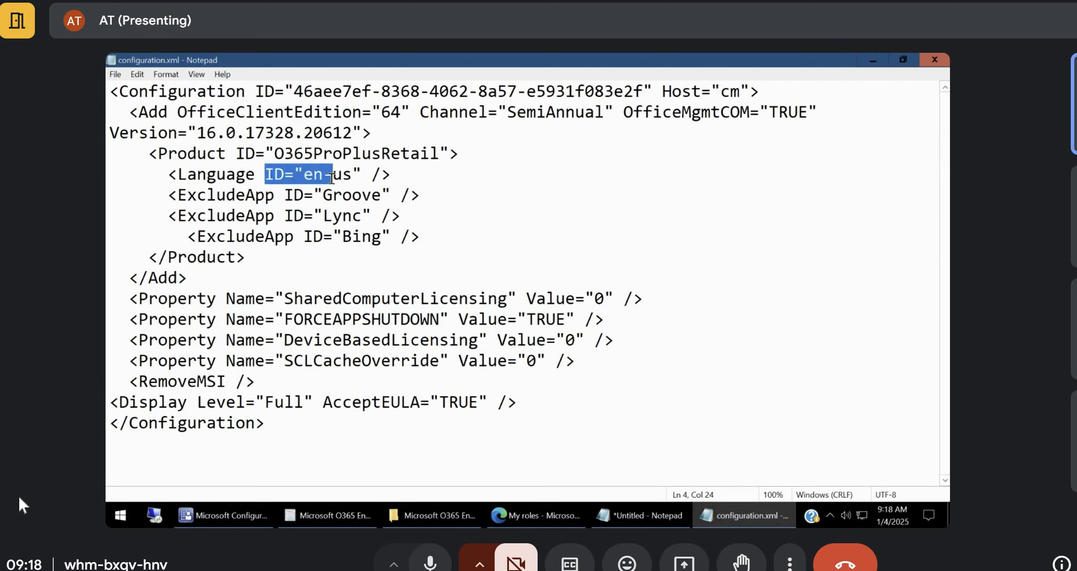
double_click(372, 274)
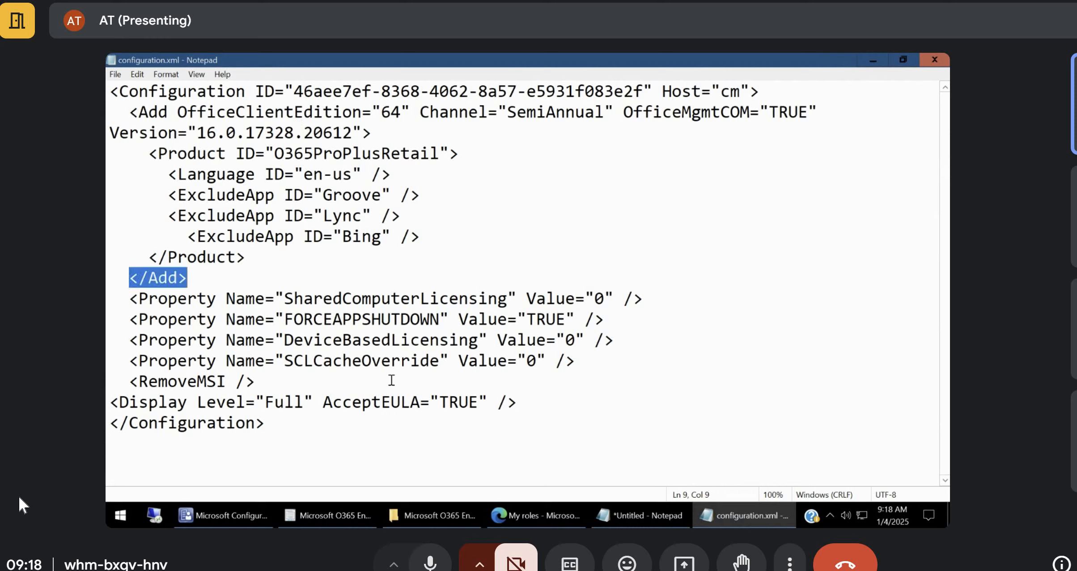
double_click(402, 398)
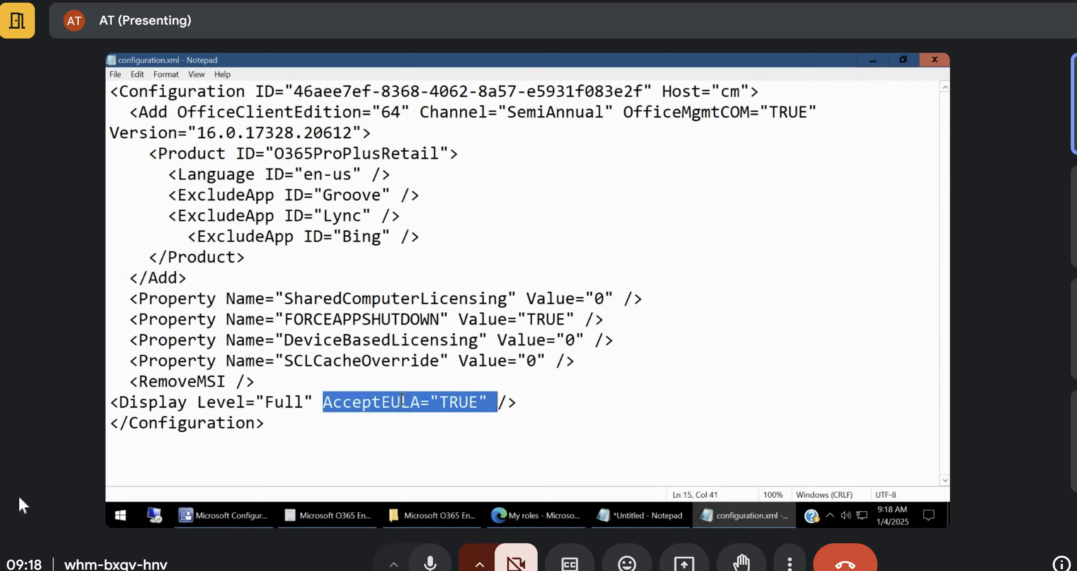
click(441, 408)
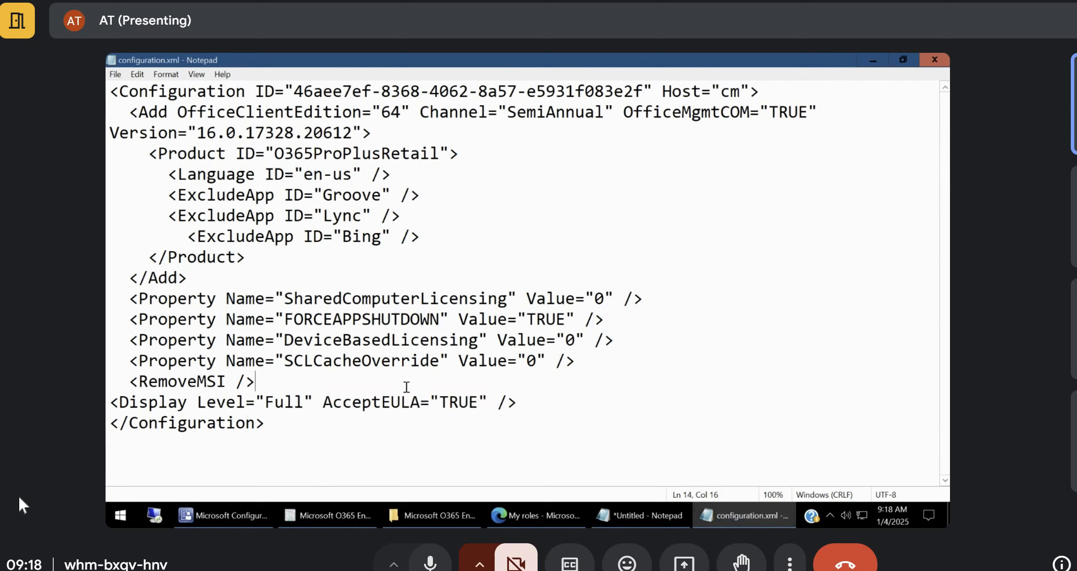
click(326, 400)
click(482, 397)
Examine the Display element by highlighting its tag name and its Level="Full" attribute.
click(167, 401)
double_click(167, 402)
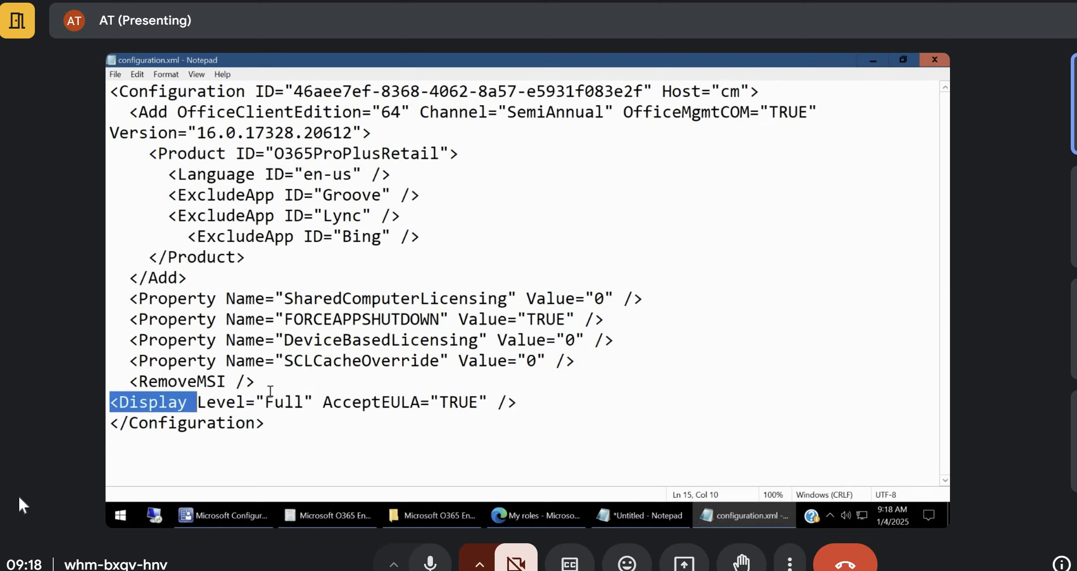
double_click(287, 399)
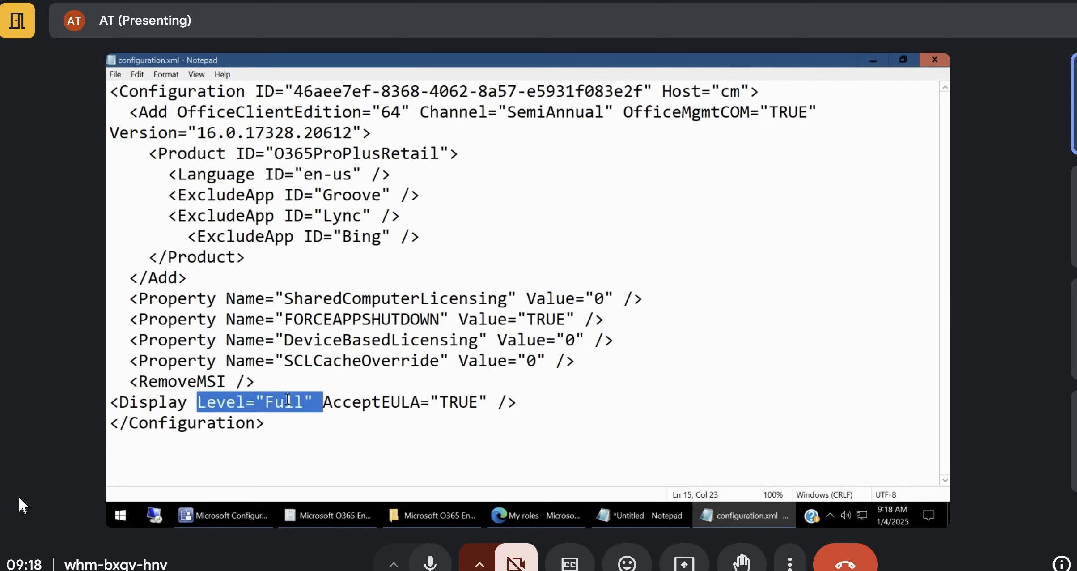
click(287, 400)
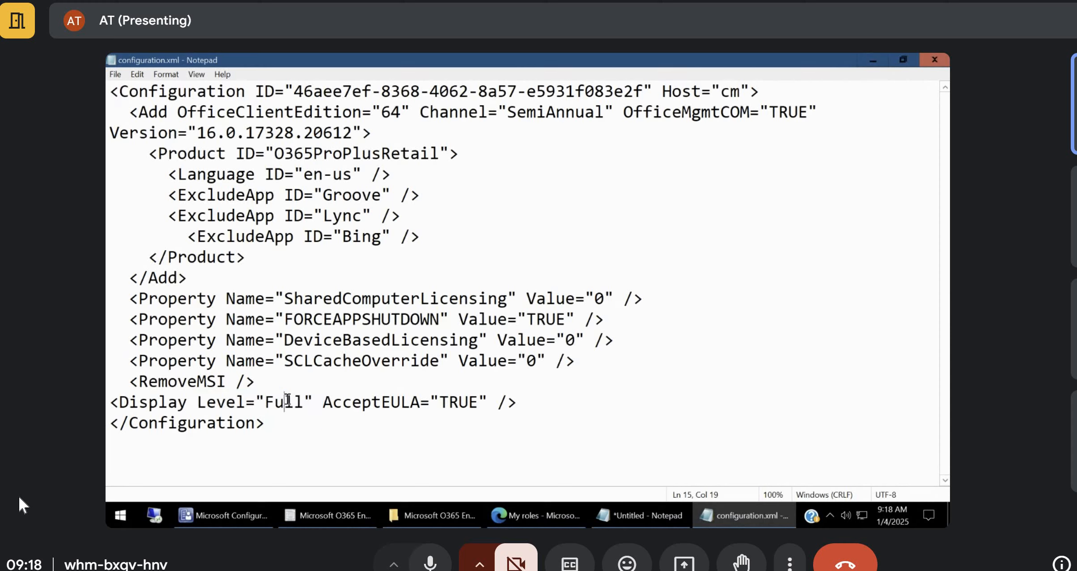
double_click(287, 399)
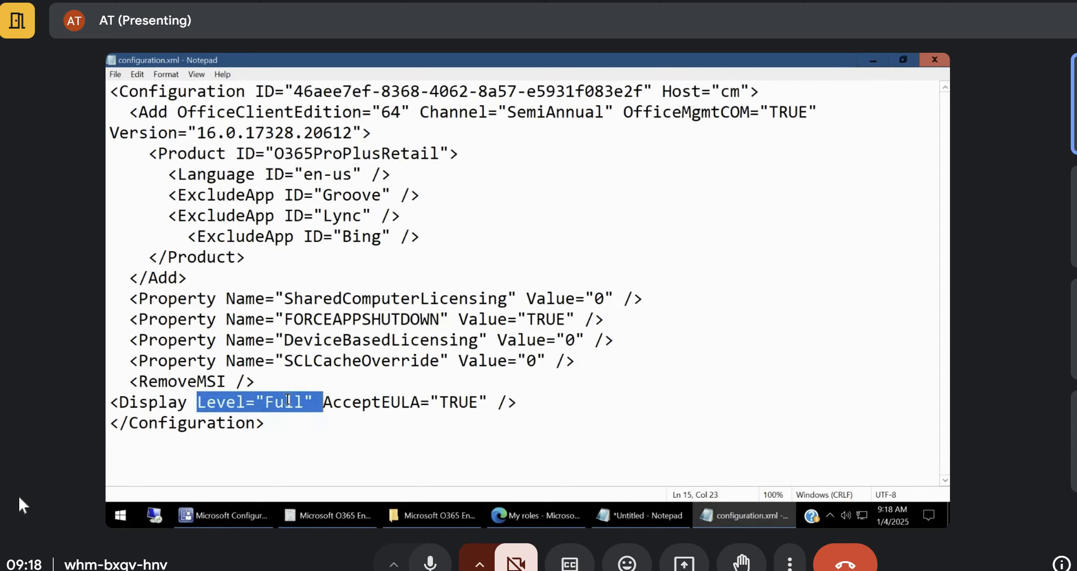
click(287, 399)
double_click(288, 400)
click(288, 399)
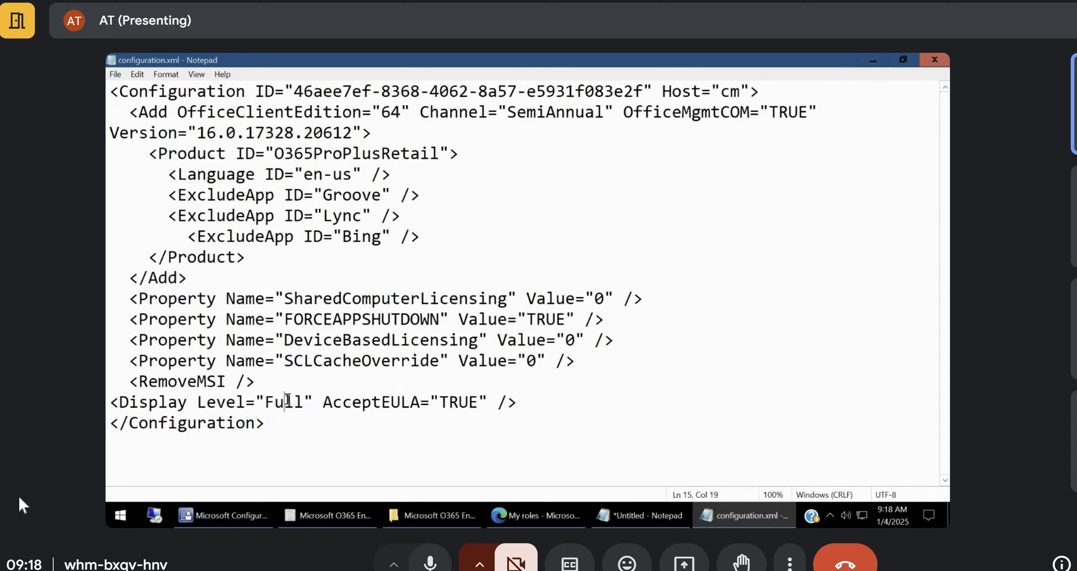
double_click(288, 400)
click(288, 399)
Review the file's settings once more, highlighting the SharedComputerLicensing, FORCEAPPSHUTDOWN and DeviceBasedLicensing property names in turn.
click(333, 172)
click(343, 133)
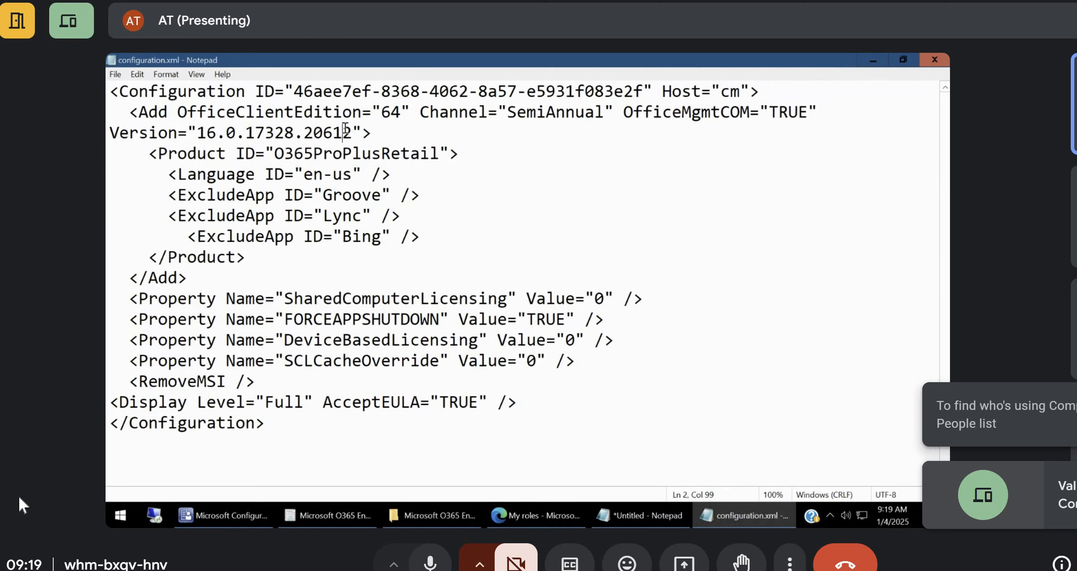
click(342, 213)
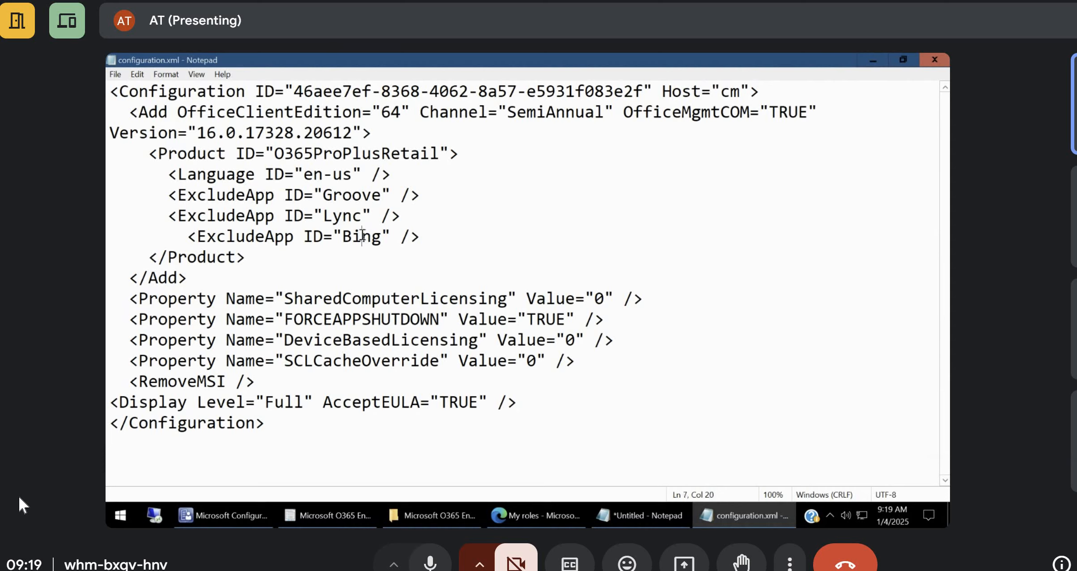
click(323, 299)
double_click(441, 298)
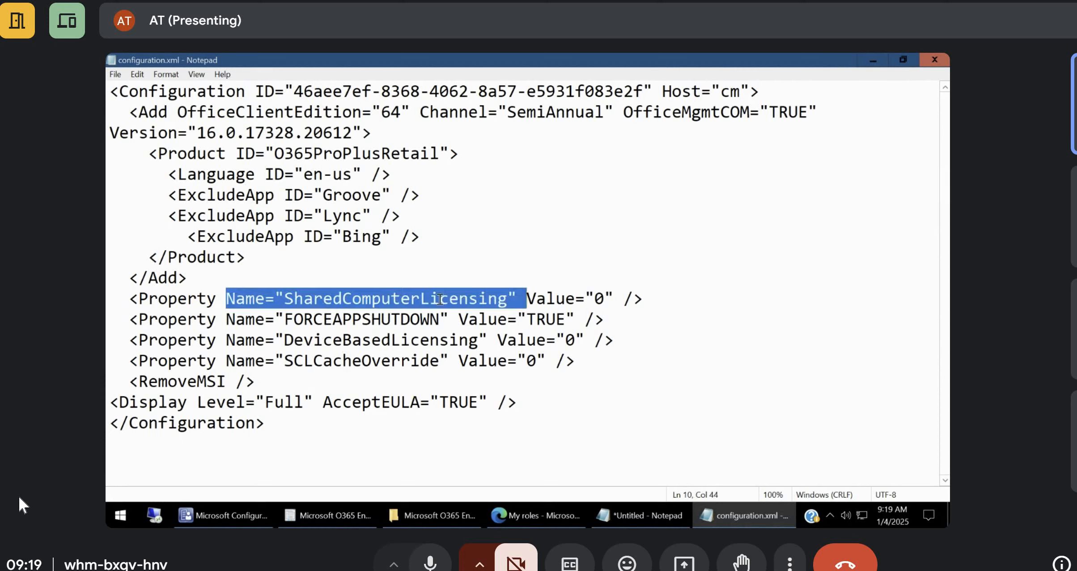
click(427, 332)
double_click(426, 321)
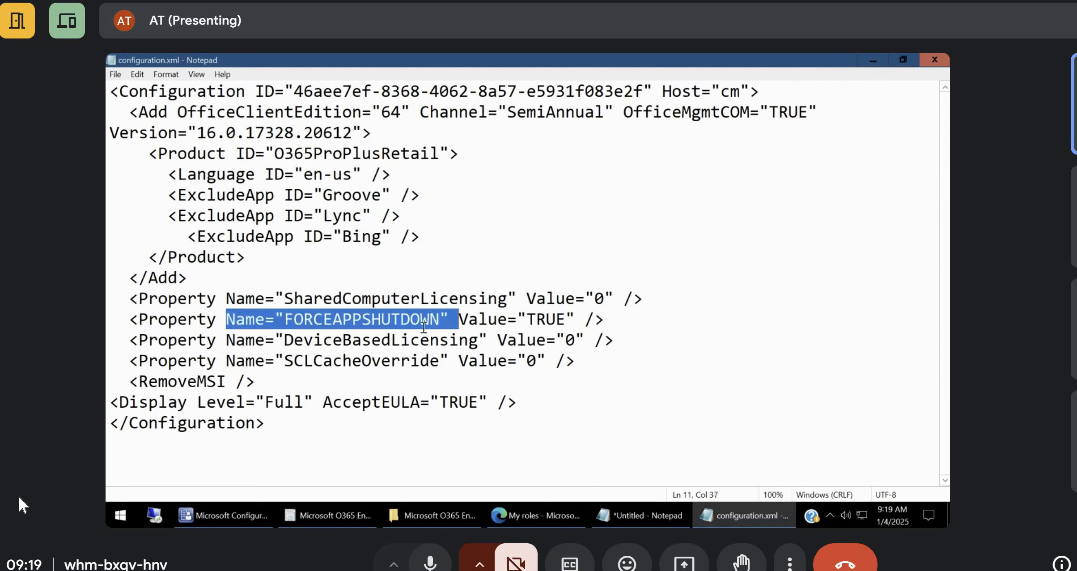
click(433, 342)
double_click(432, 343)
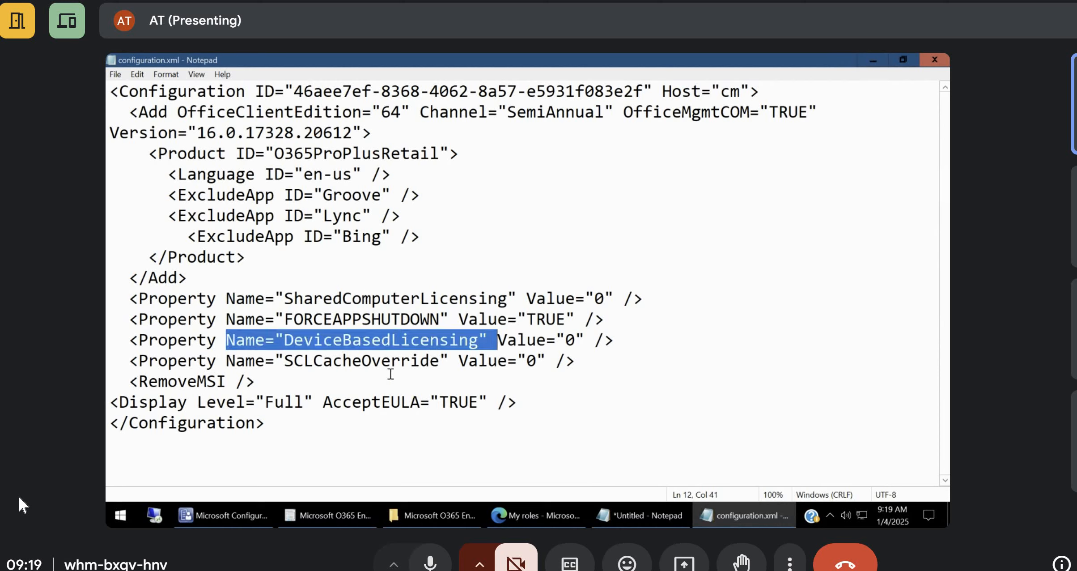
Highlight the SCLCacheOverride property name, the Display Level="Full" and AcceptEULA="TRUE" attributes, and close configuration.xml.
click(409, 361)
double_click(409, 361)
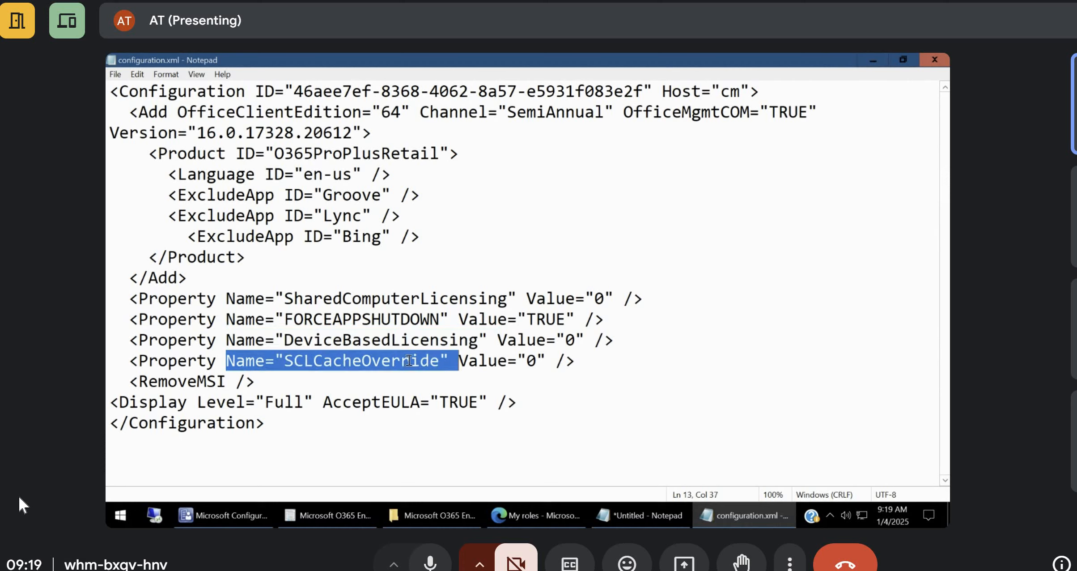
double_click(275, 403)
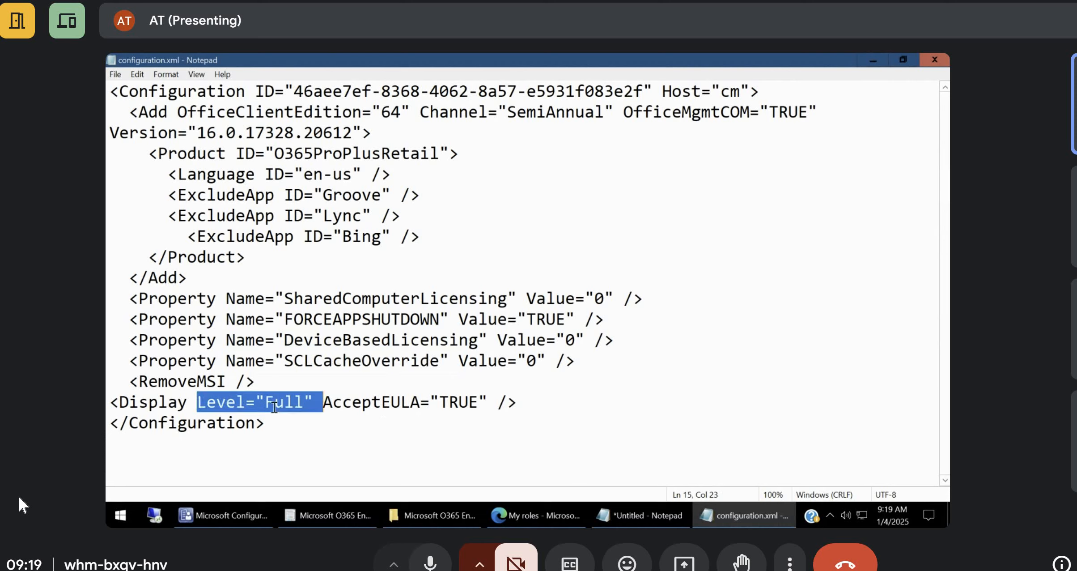
click(376, 402)
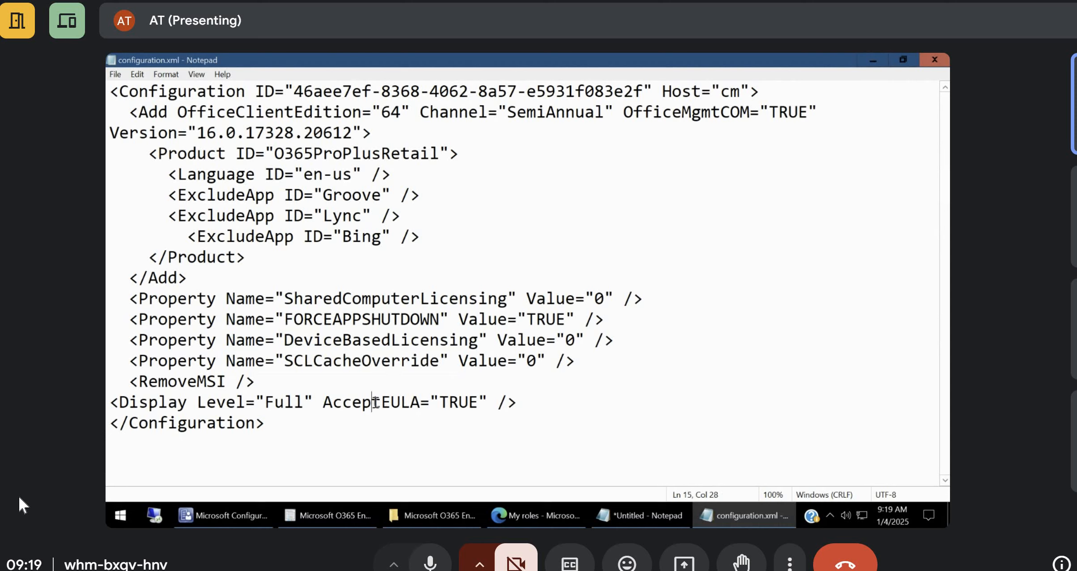
double_click(375, 402)
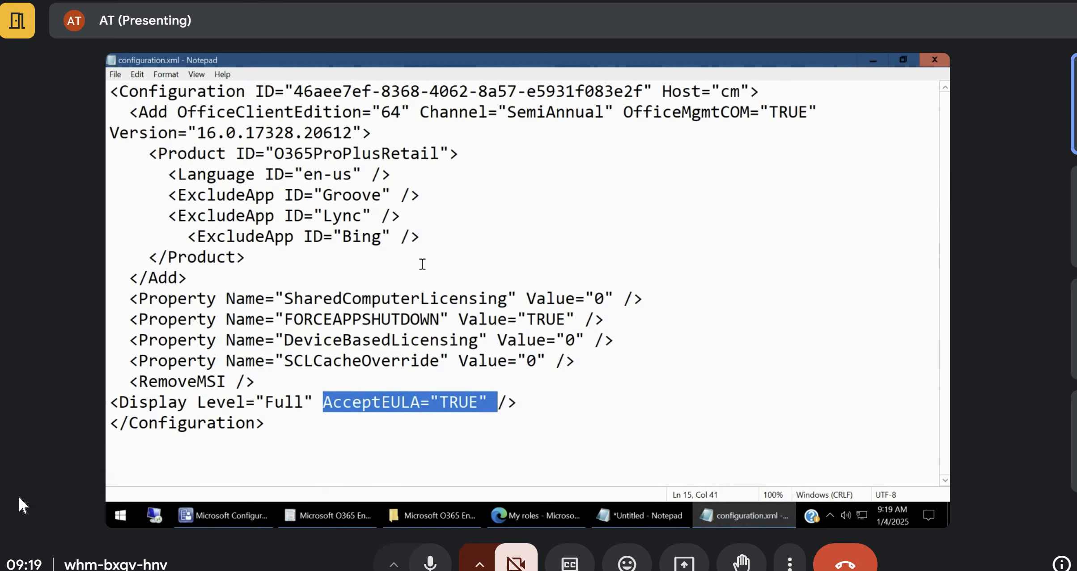
click(942, 56)
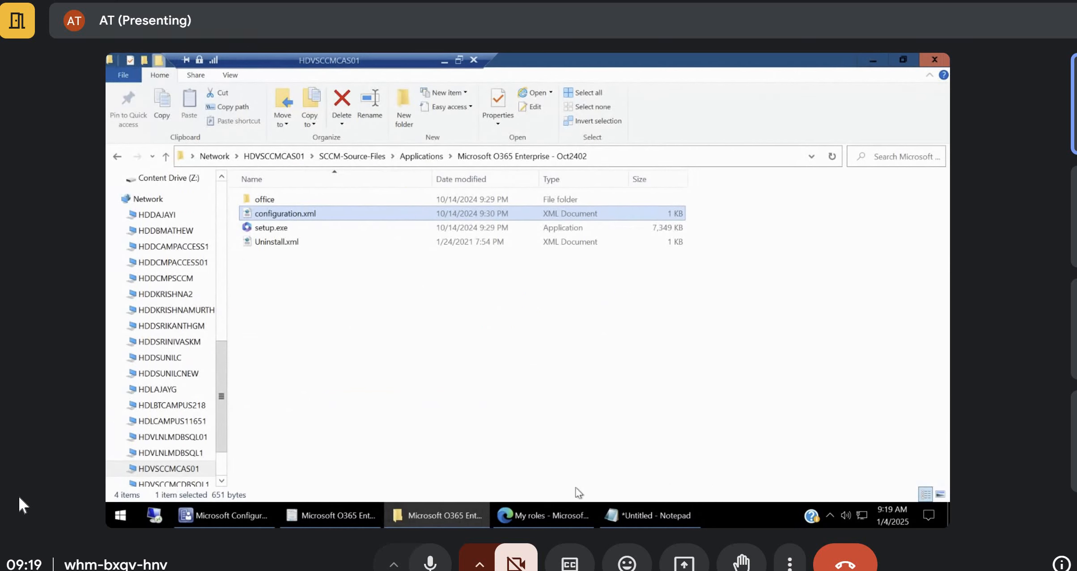
Review the installation program in the Office 365 deployment type properties and its copy in the untitled note.
click(332, 514)
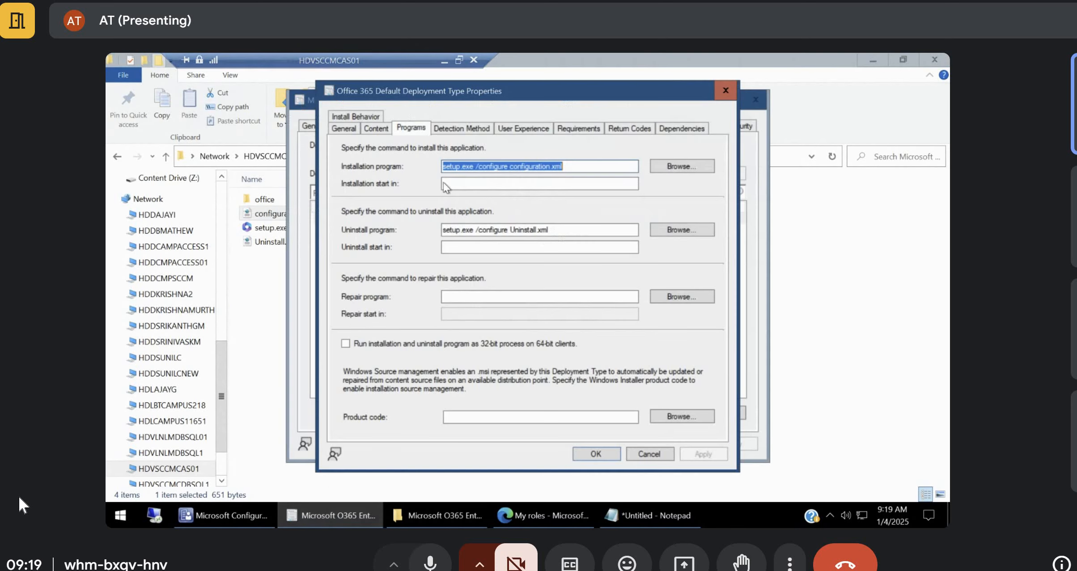
click(572, 166)
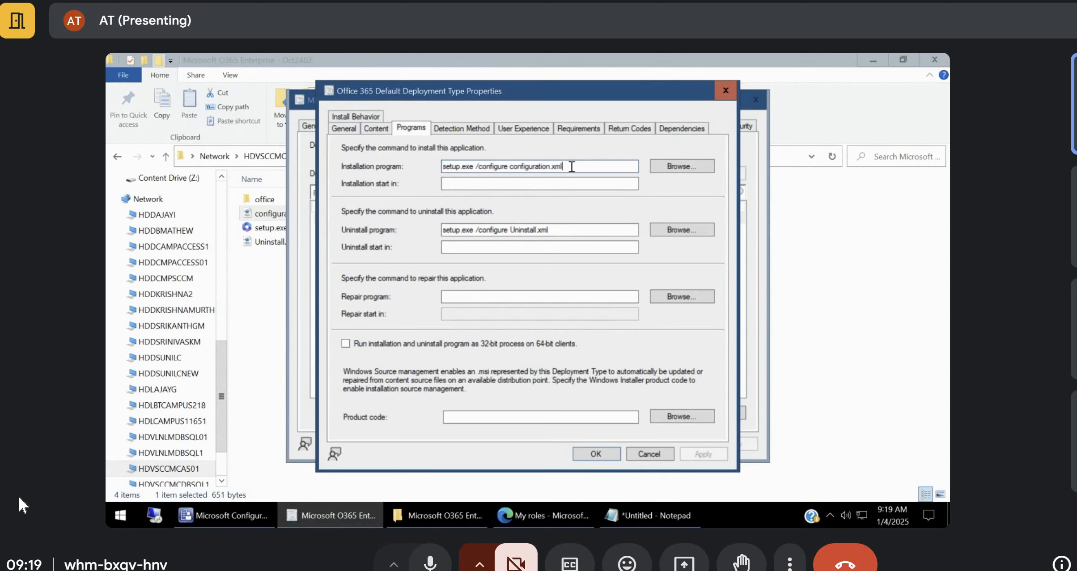
click(651, 515)
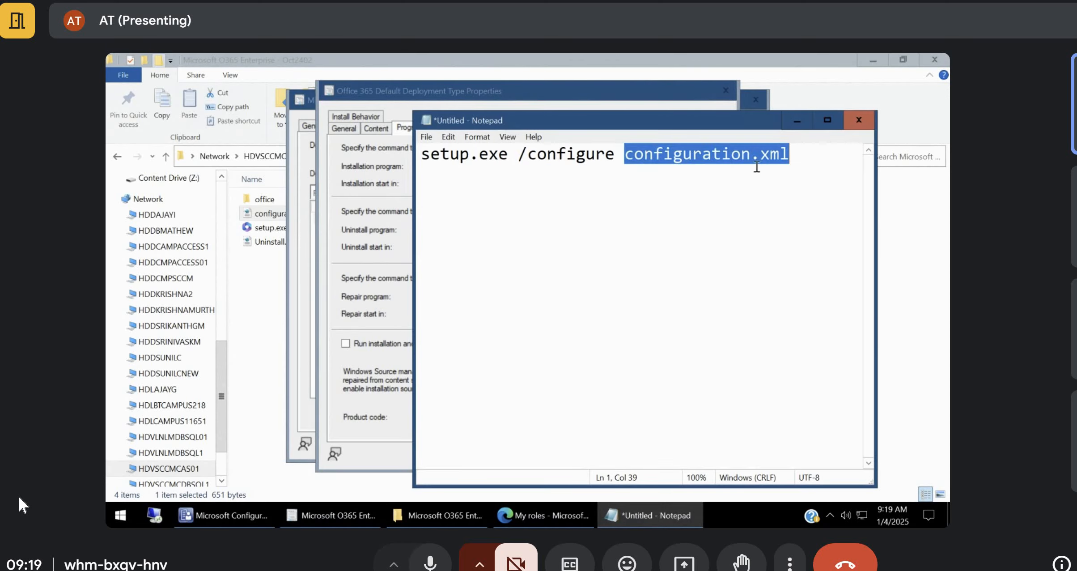
click(807, 152)
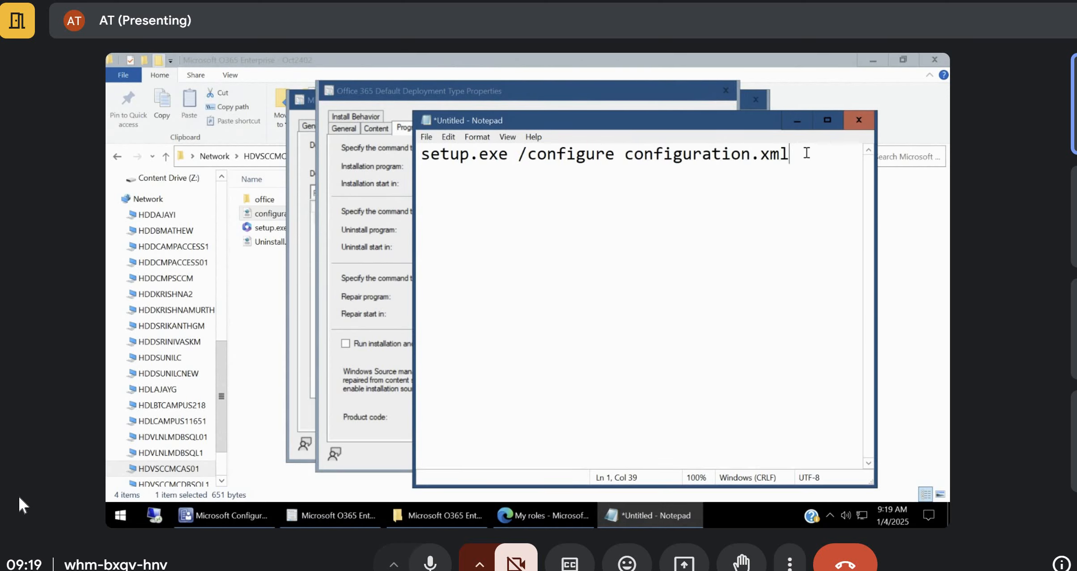
Copy the uninstall program command setup.exe /configure Uninstall.xml into the untitled note, three lines below the install command, and highlight its file name.
click(340, 248)
triple_click(466, 232)
key(ctrl+c)
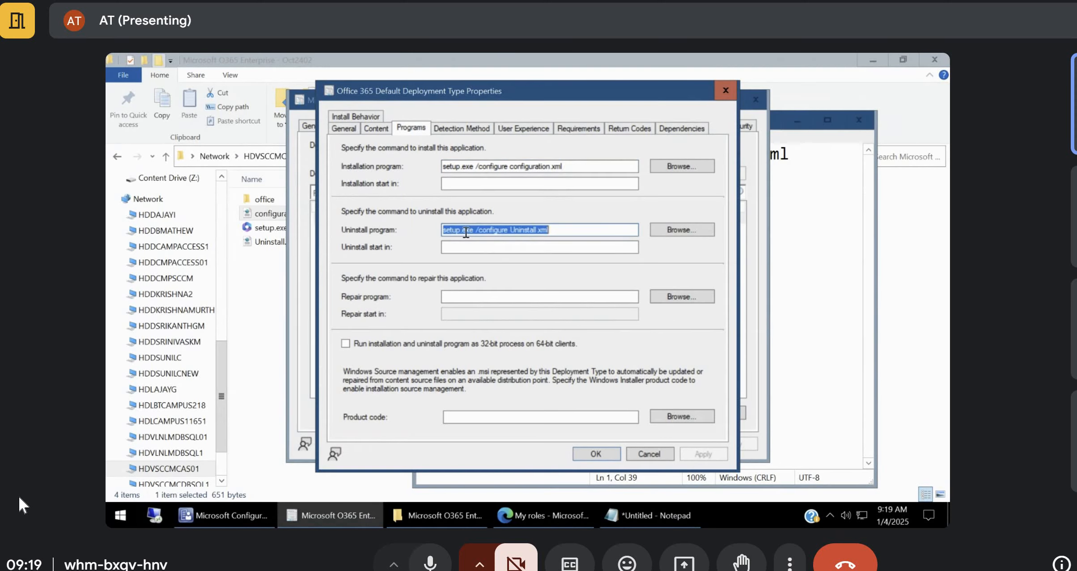
click(847, 261)
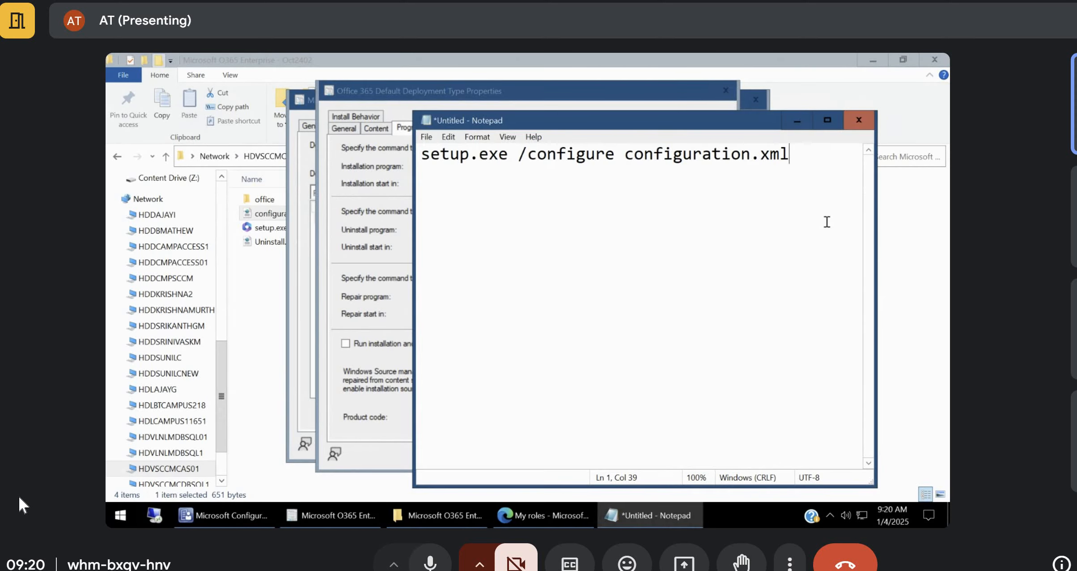
key(Return)
key(Return)
key(Return)
key(ctrl+v)
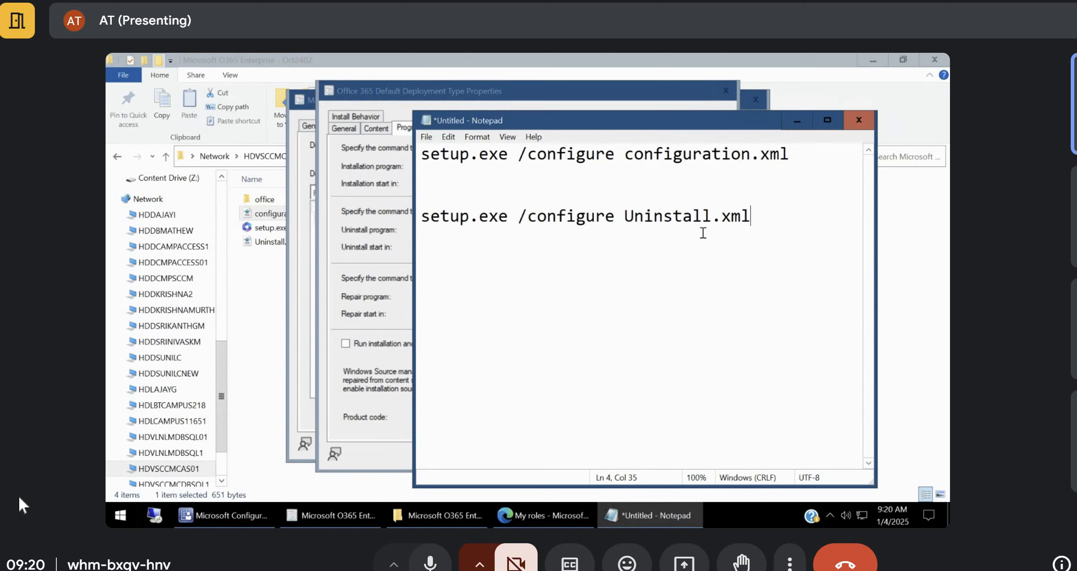
double_click(693, 217)
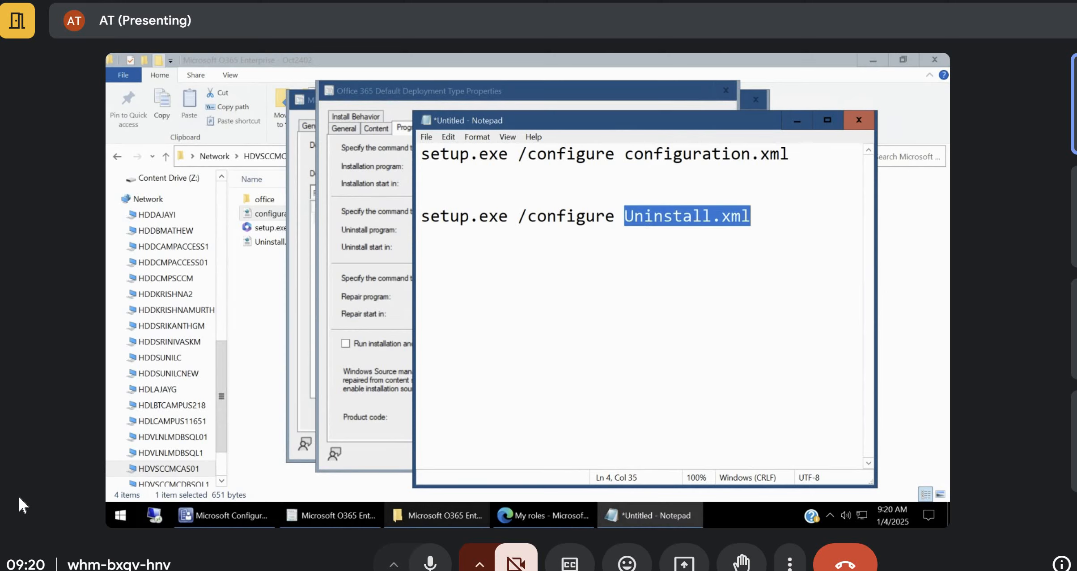
Open Uninstall.xml from the Microsoft O365 Enterprise - Oct2402 source folder for editing and highlight its O365ProPlusRetail product ID.
click(444, 514)
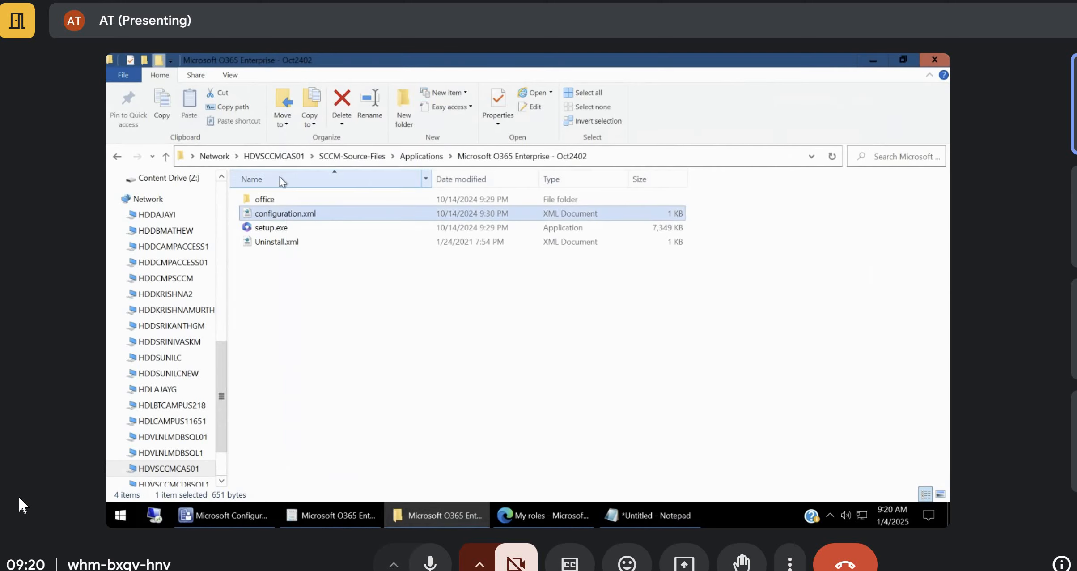
click(281, 238)
right_click(282, 236)
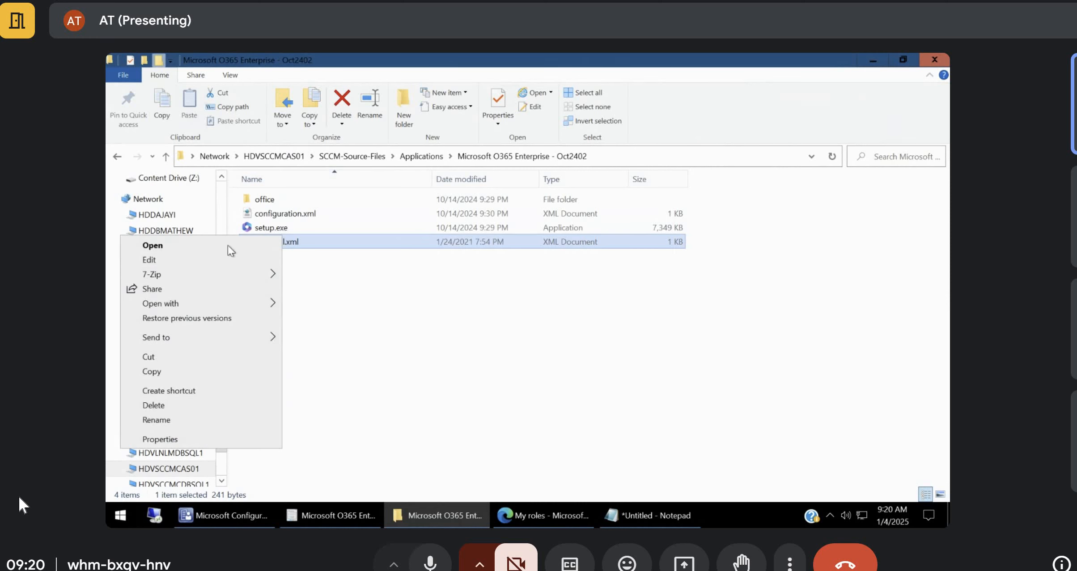
click(193, 261)
double_click(613, 195)
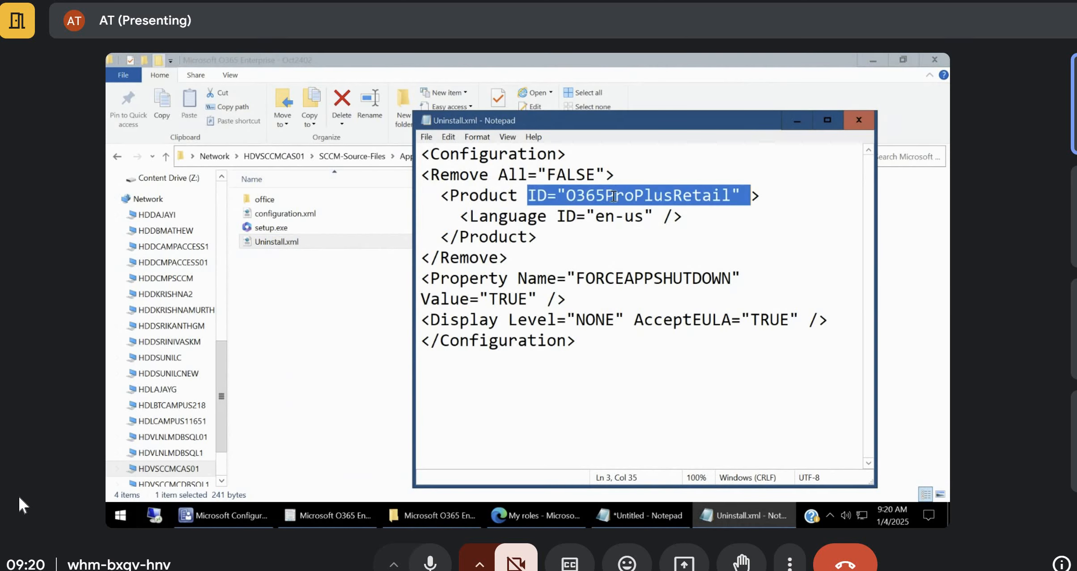
Examine Uninstall.xml by highlighting the FORCEAPPSHUTDOWN property name and the Display element's Level="NONE" and AcceptEULA="TRUE" attributes.
double_click(612, 285)
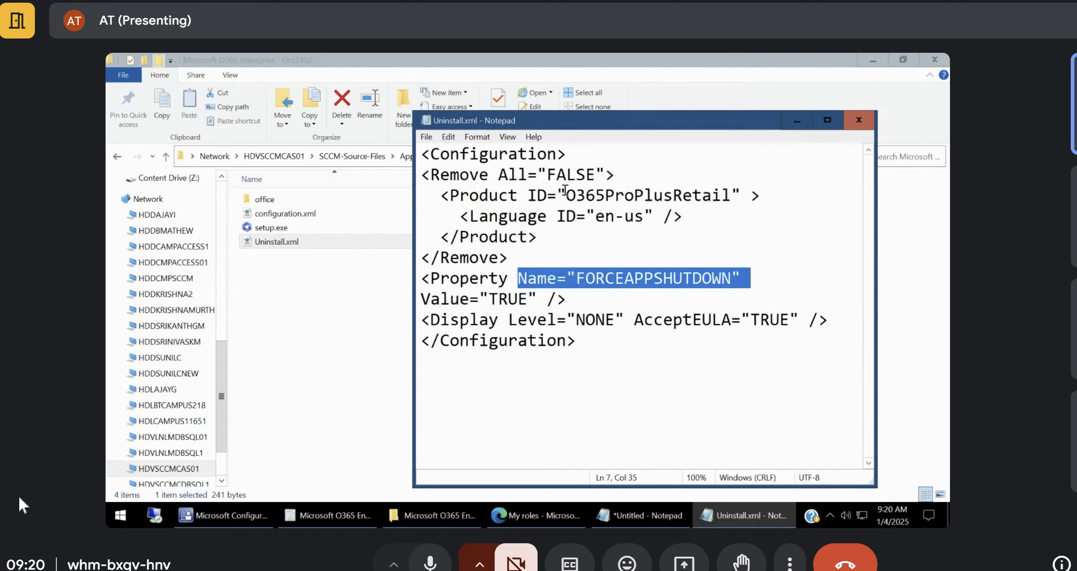
click(597, 302)
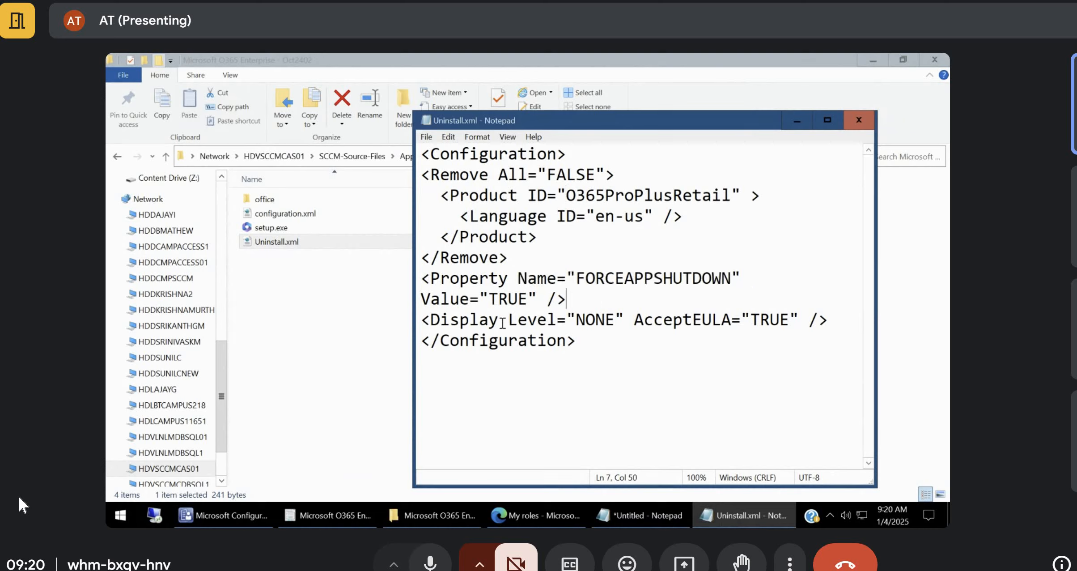
double_click(634, 278)
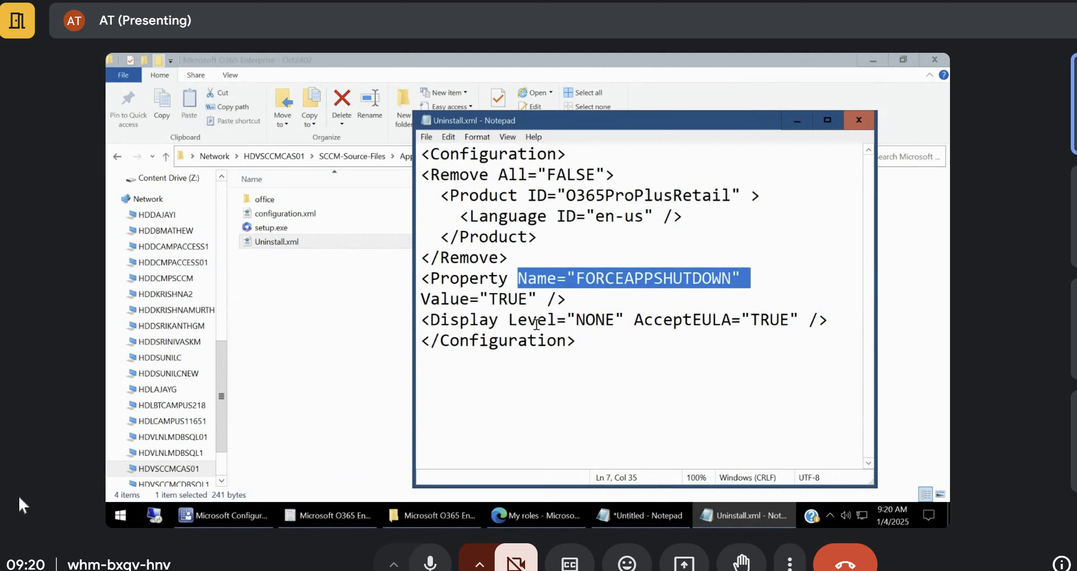
double_click(601, 327)
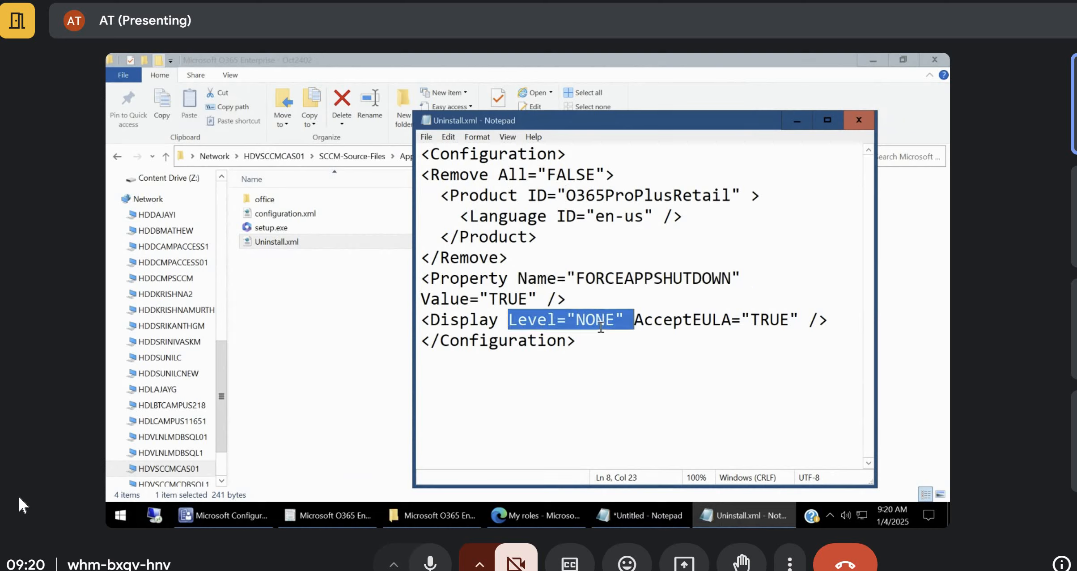
double_click(778, 325)
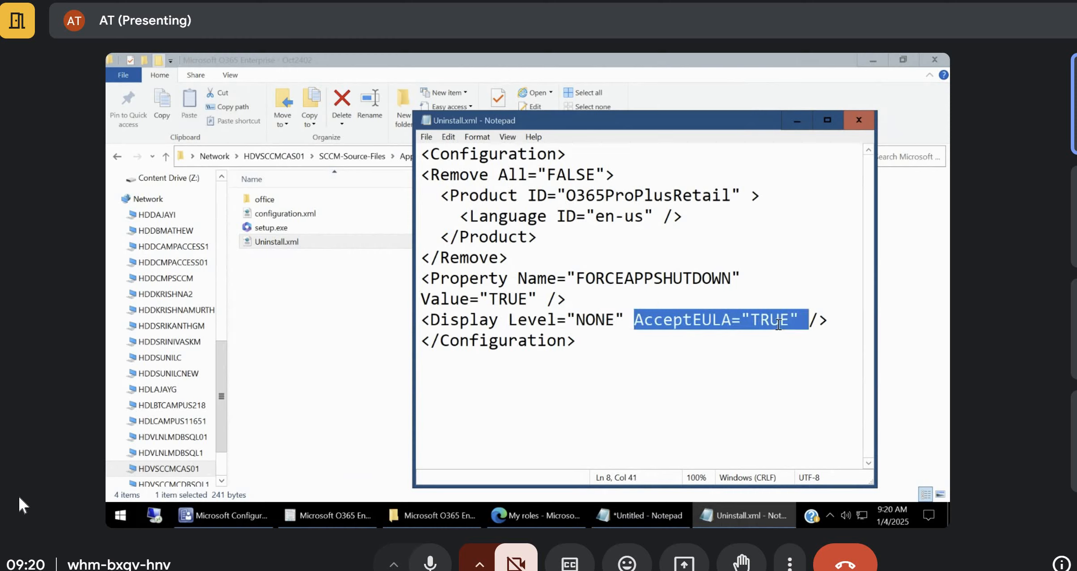
Highlight part of the Language ID in Uninstall.xml and close the file.
double_click(614, 217)
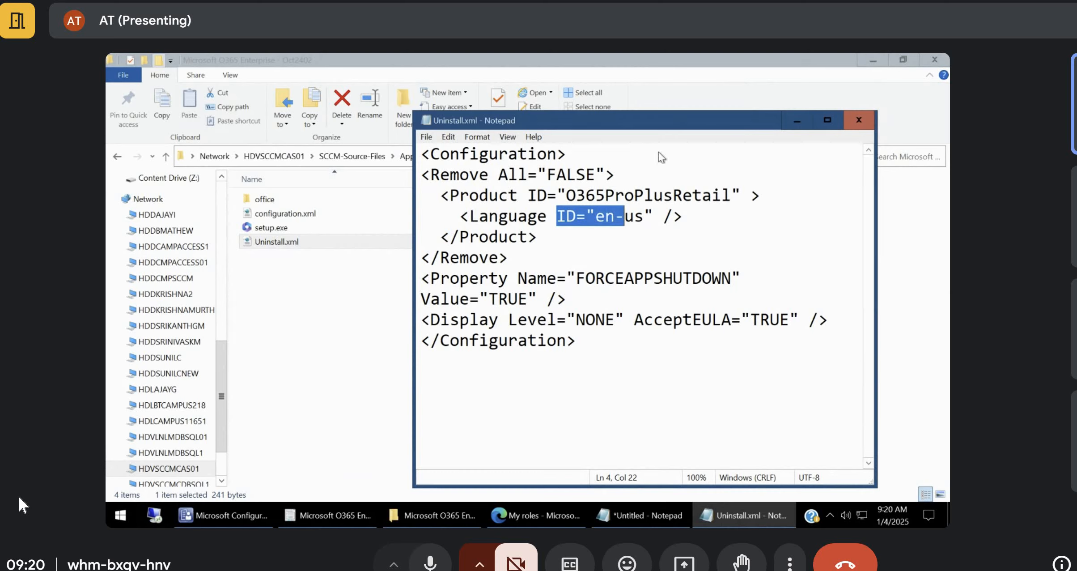
click(563, 159)
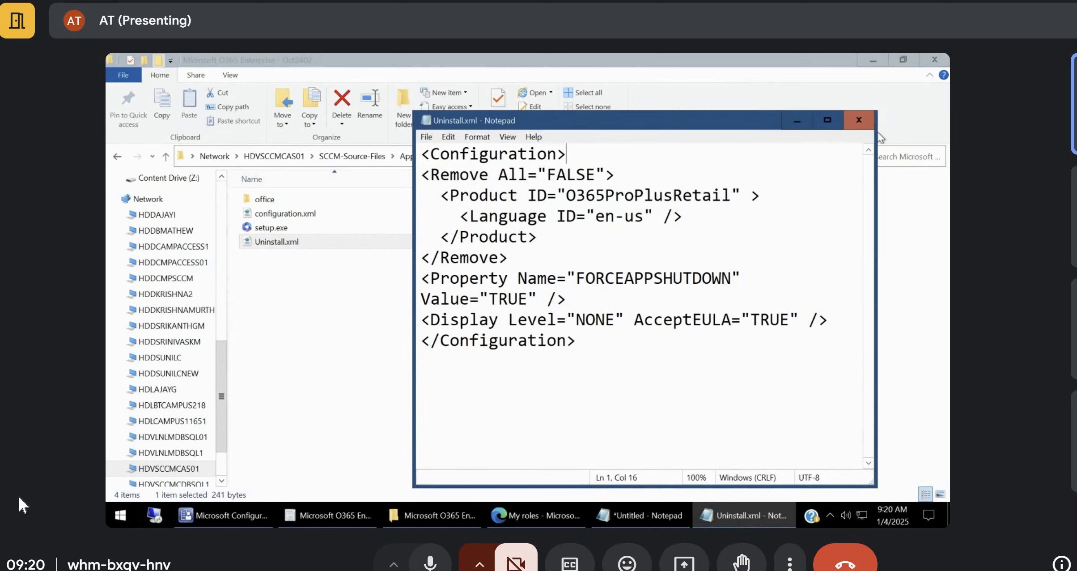
click(863, 117)
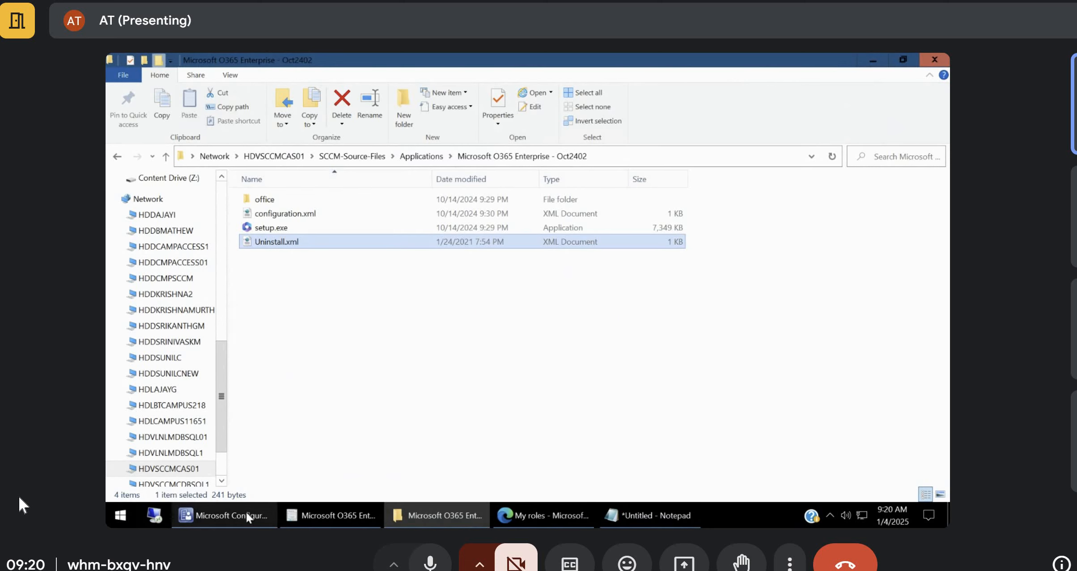
Return to the deployment type properties and highlight the words setup and configuration in the installation program command.
click(303, 515)
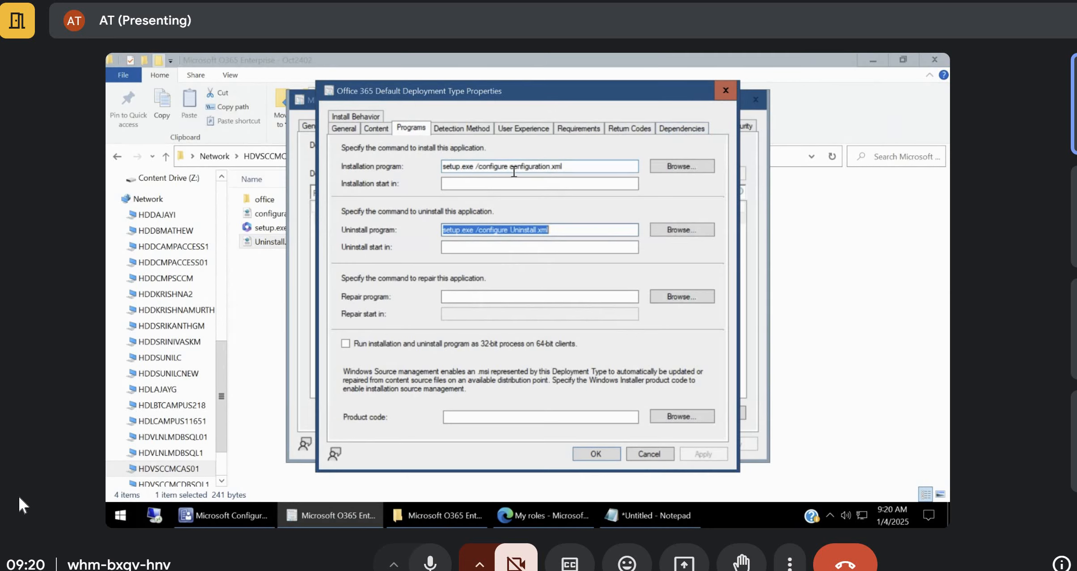
click(534, 167)
double_click(456, 167)
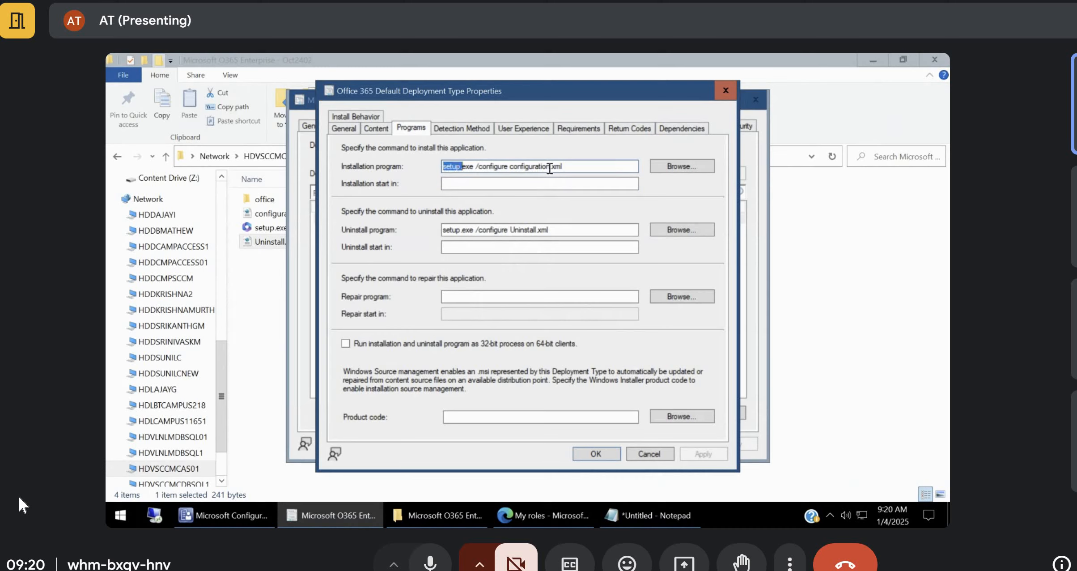
double_click(551, 167)
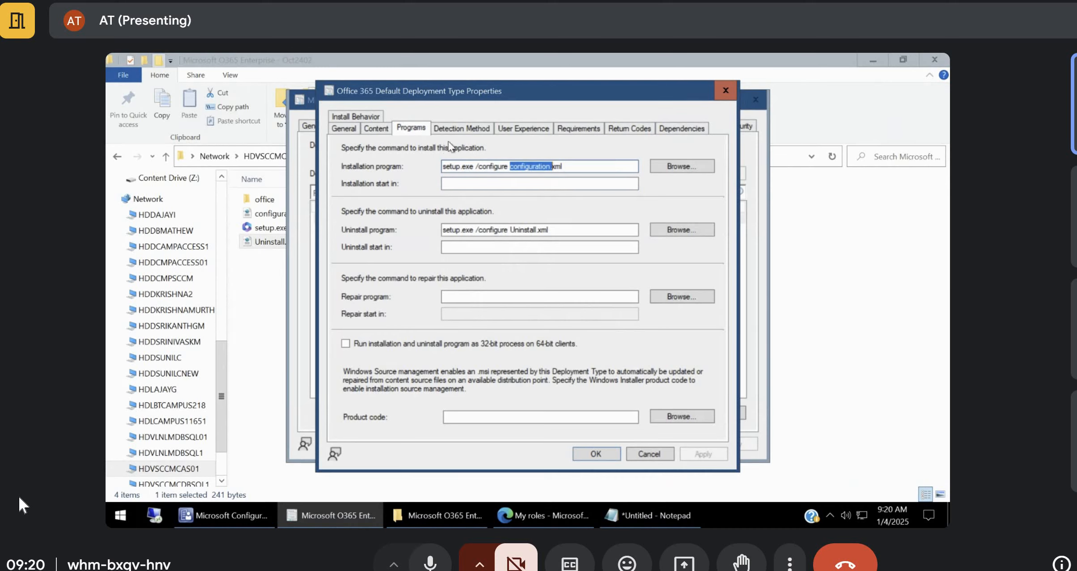
View the deployment type's detection method and close both the deployment type and application properties windows.
click(451, 129)
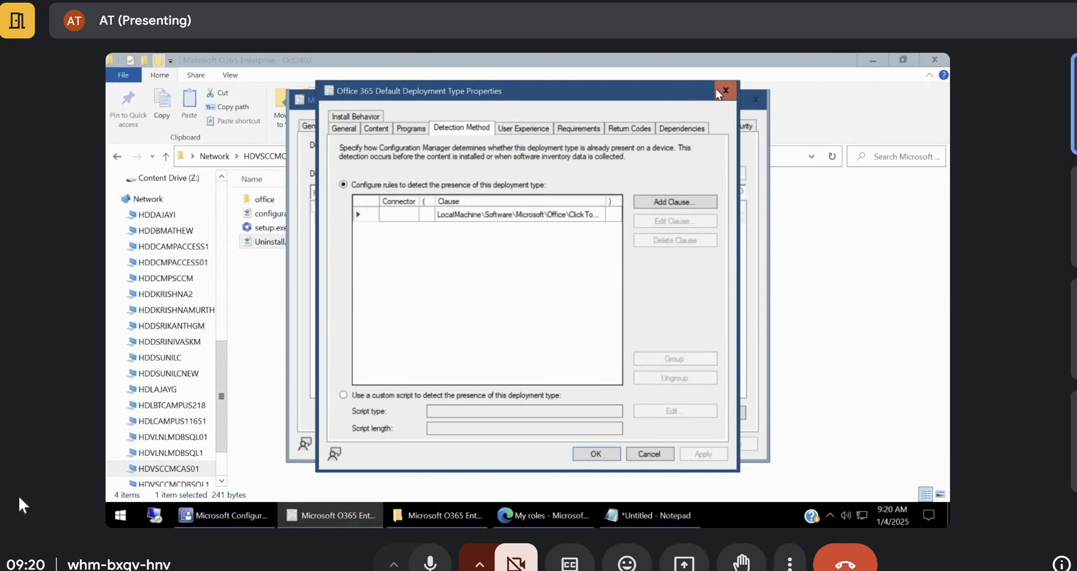
click(718, 89)
click(756, 99)
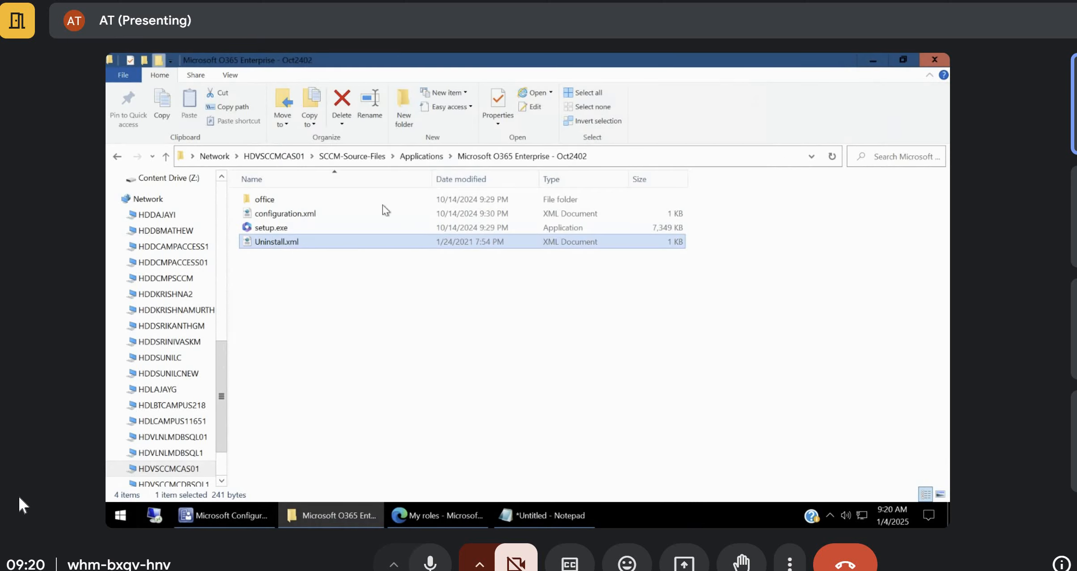
Point out setup.exe and the office folder among the application's source files by selecting them alternately.
click(287, 230)
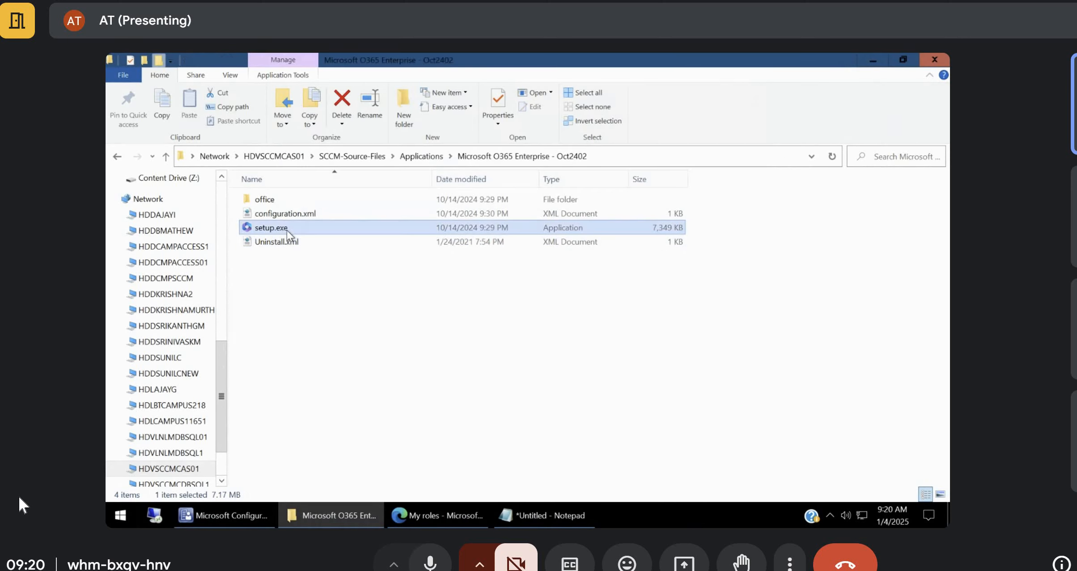
click(279, 200)
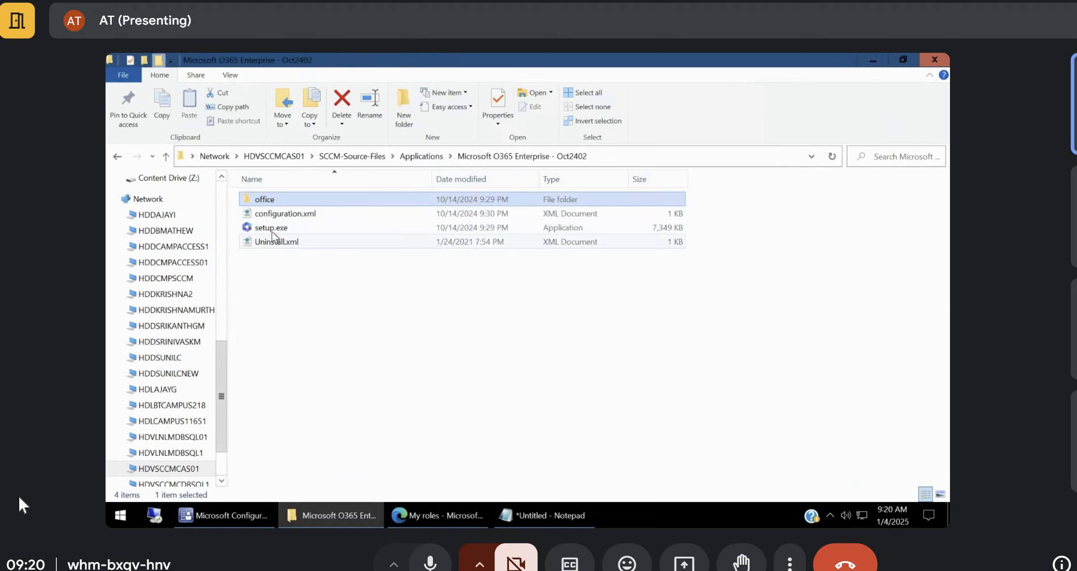
click(280, 228)
click(279, 201)
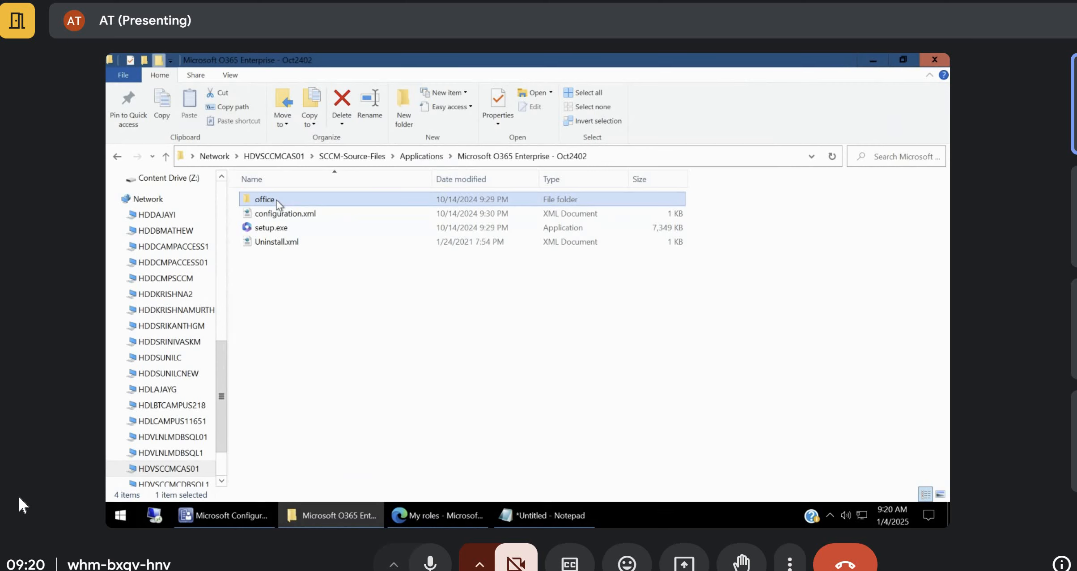
click(282, 228)
click(274, 200)
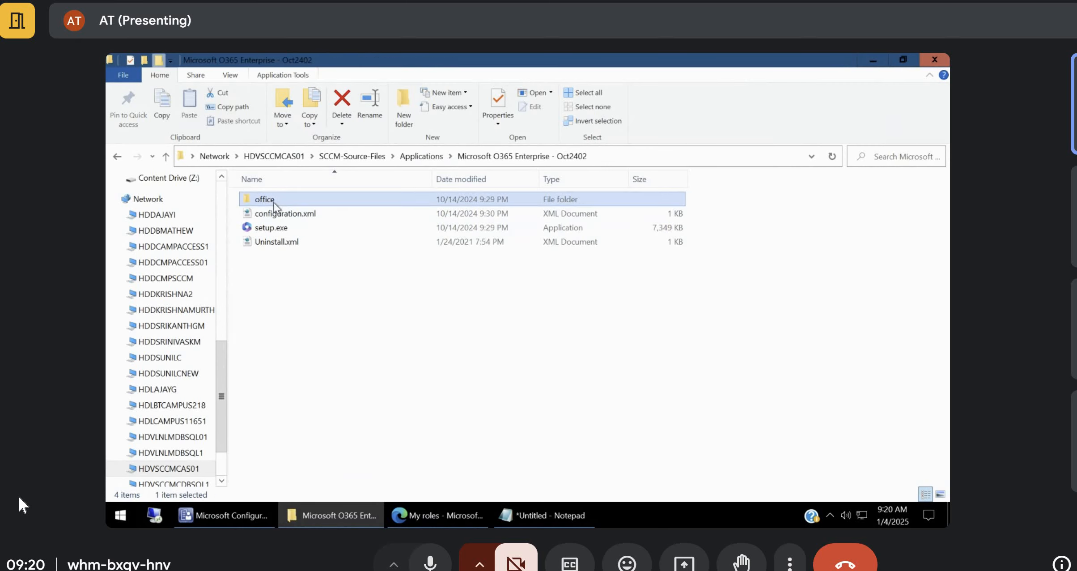
Create a folder named "Microsoft 0365 TEST" in the Applications source directory and open it.
click(425, 157)
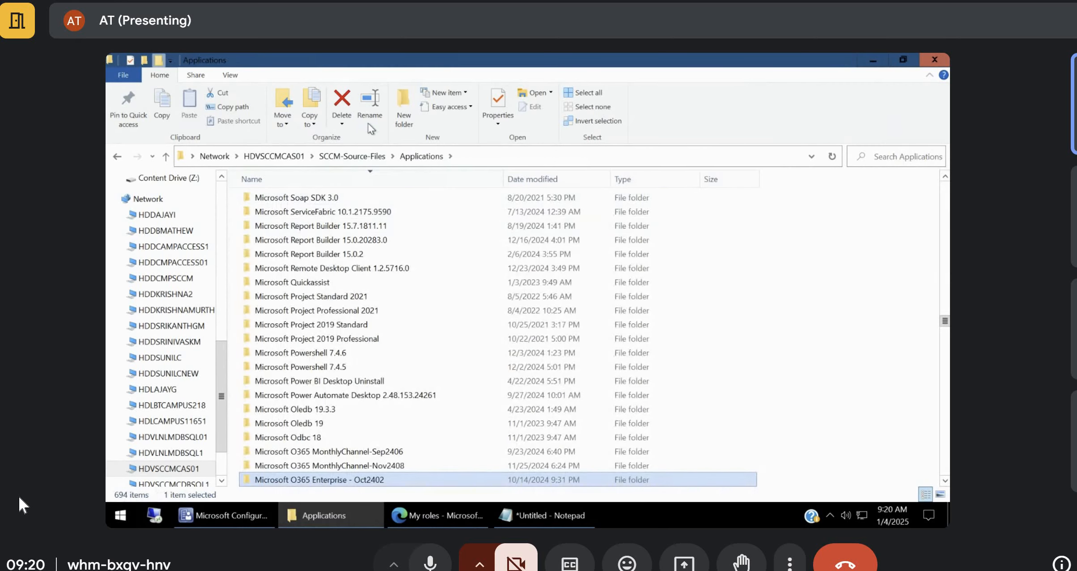
click(416, 108)
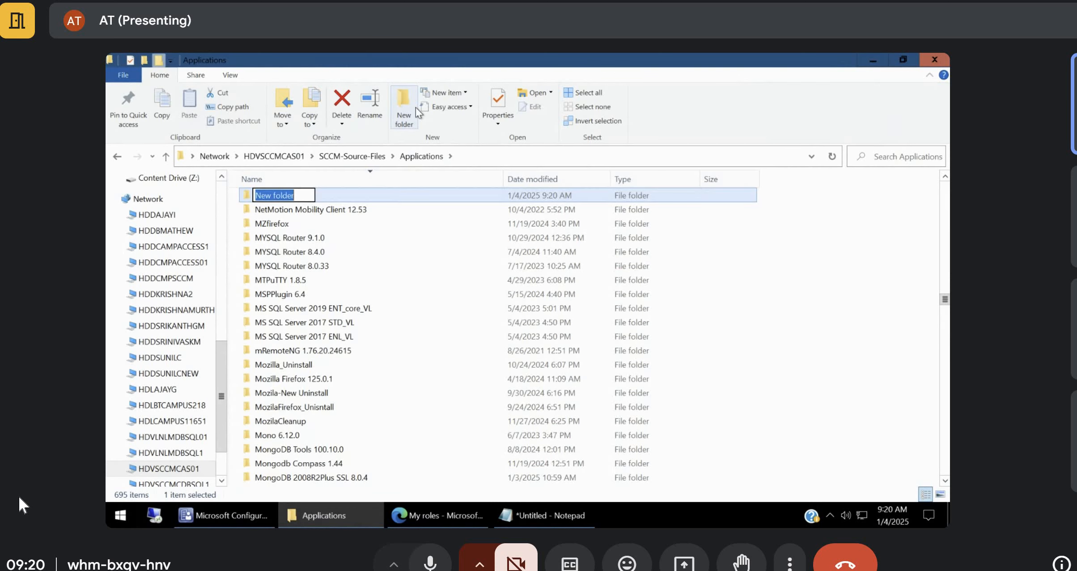
text(Microsoft )365)
key(BackSpace)
key(BackSpace)
key(BackSpace)
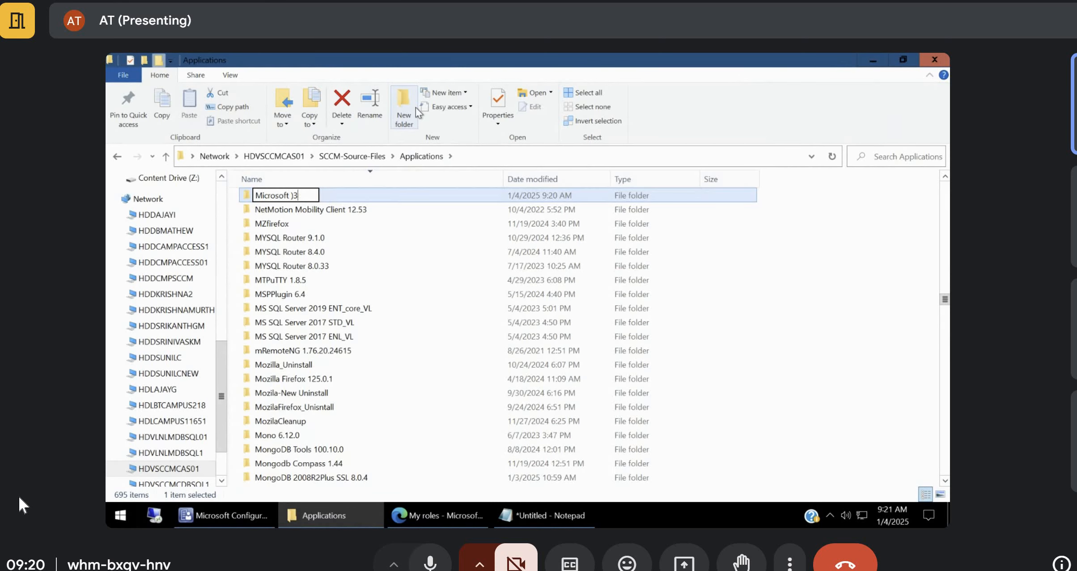
text(365)
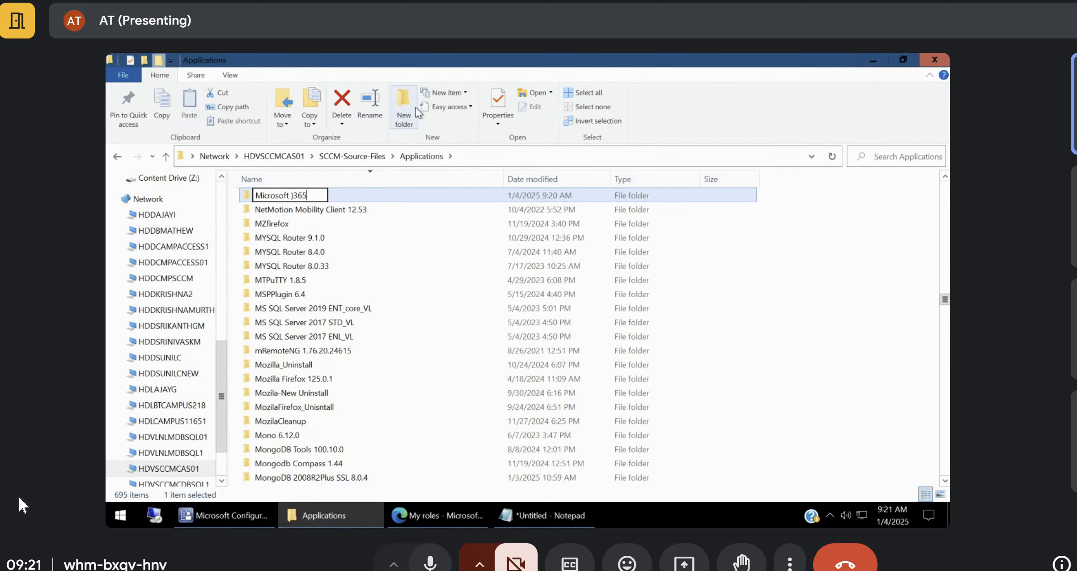
key(BackSpace)
key(BackSpace)
key(BackSpace)
text(036)
key(BackSpace)
text(65 TEST)
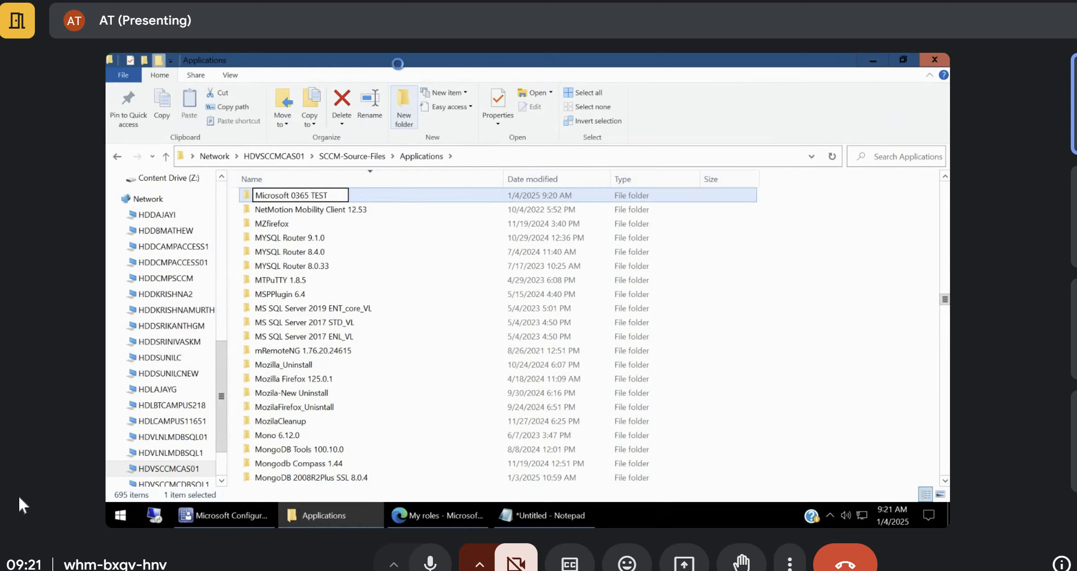
key(Return)
key(Return)
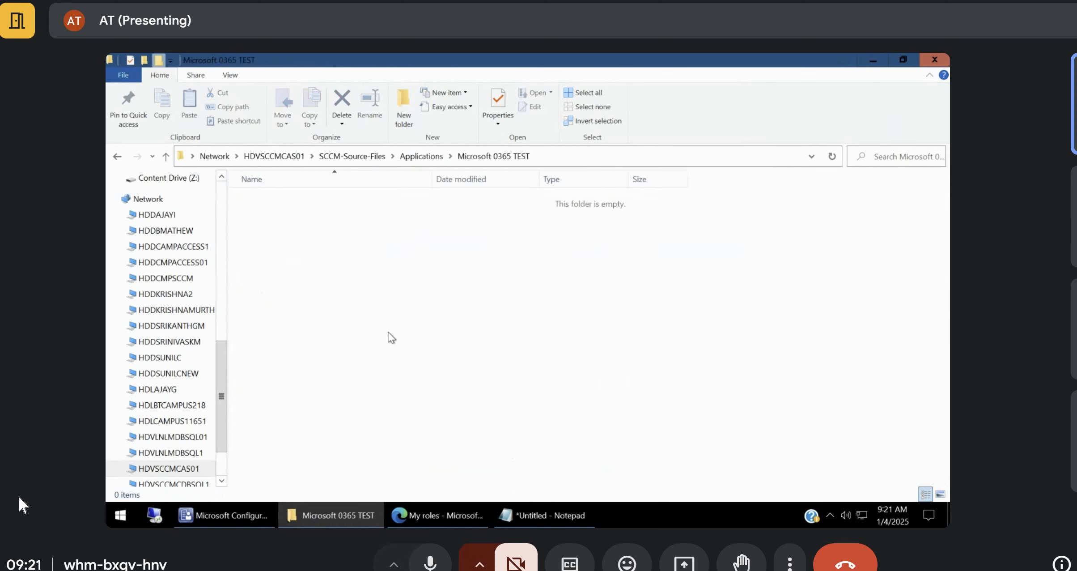
Copy the name "Microsoft 0365 TEST" from the folder's path and paste it into the Notepad notes below the uninstall command.
click(570, 157)
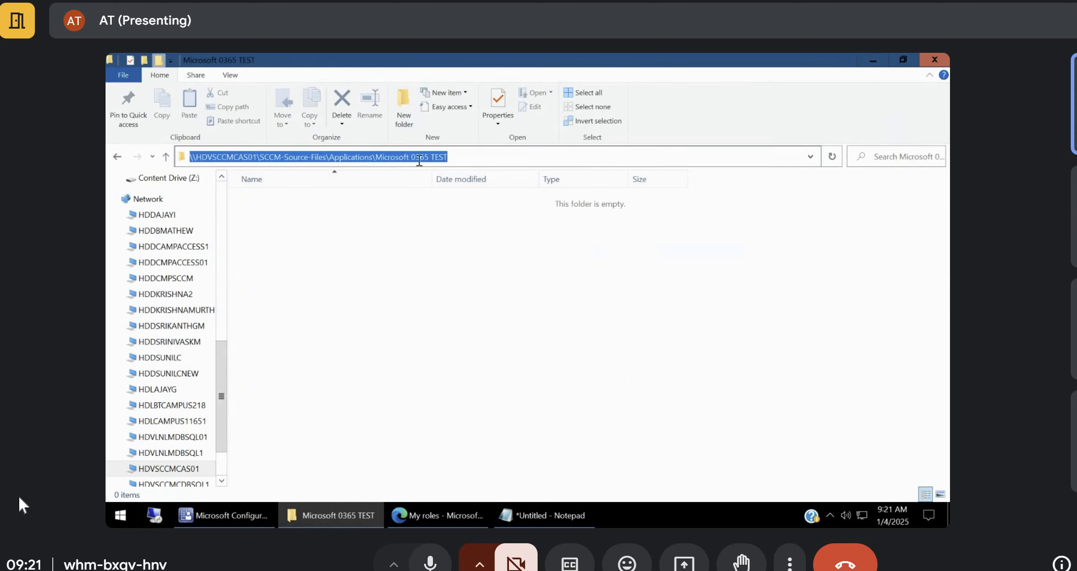
click(375, 159)
drag(375, 159, 454, 161)
key(ctrl+c)
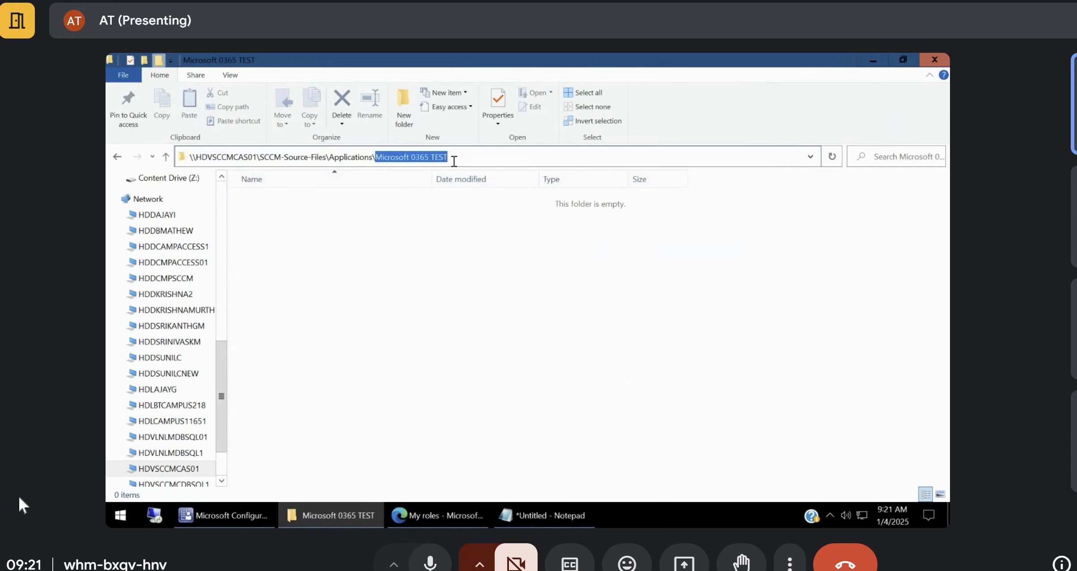
click(537, 515)
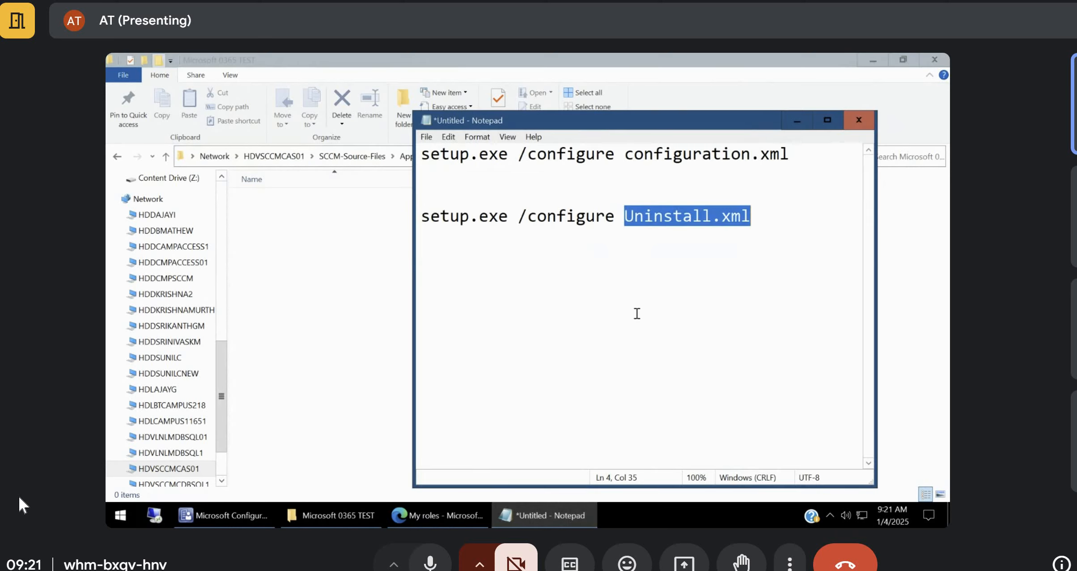
click(772, 217)
key(Return)
key(Return)
key(ctrl+v)
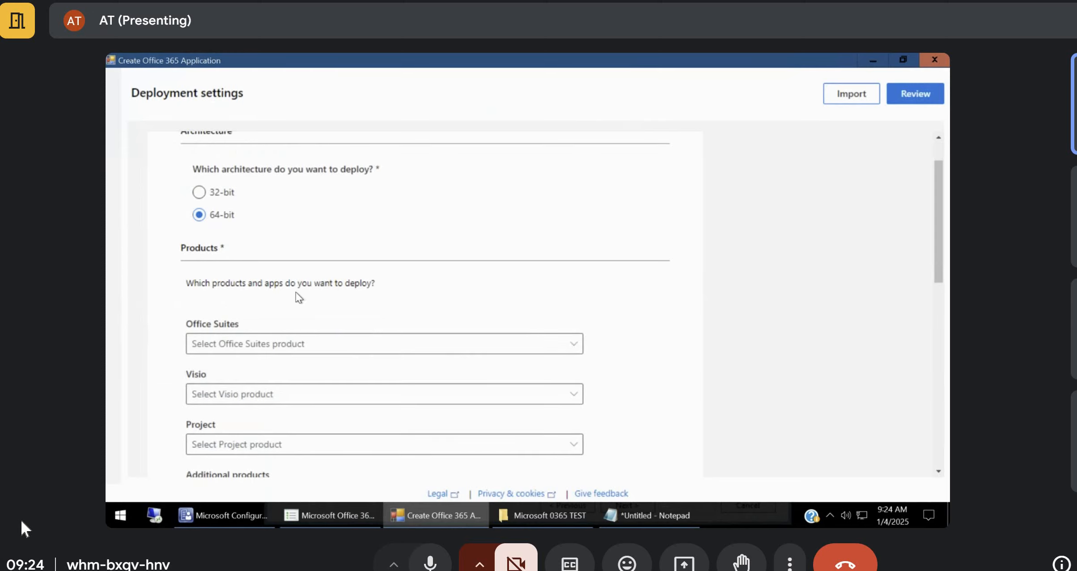
Choose Microsoft 365 Apps for enterprise as the Office Suites product in the Office 365 application's deployment settings.
scroll(257, 323, down, 3)
click(252, 292)
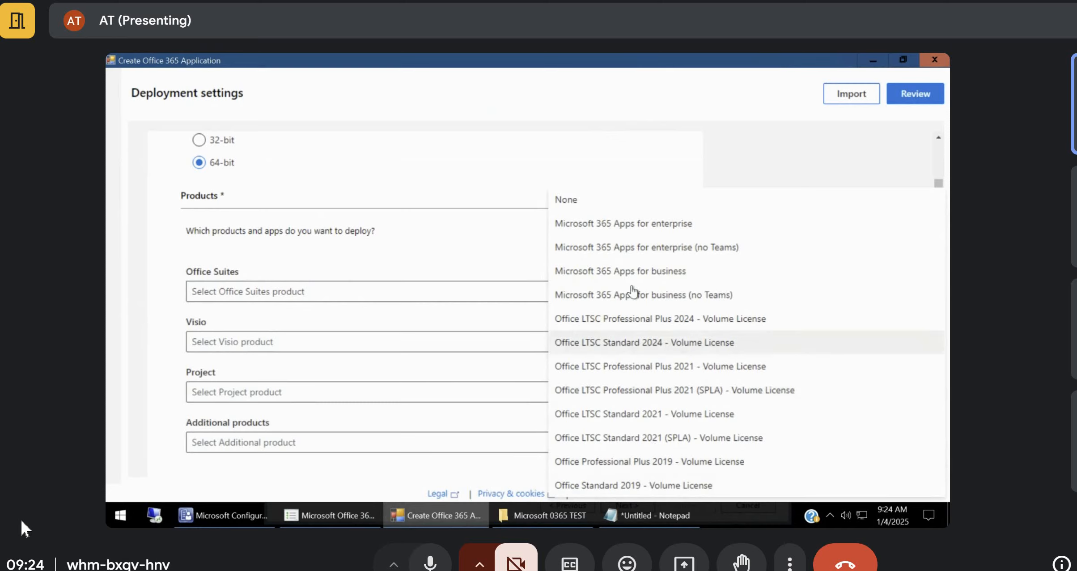
click(275, 255)
scroll(259, 250, down, 1)
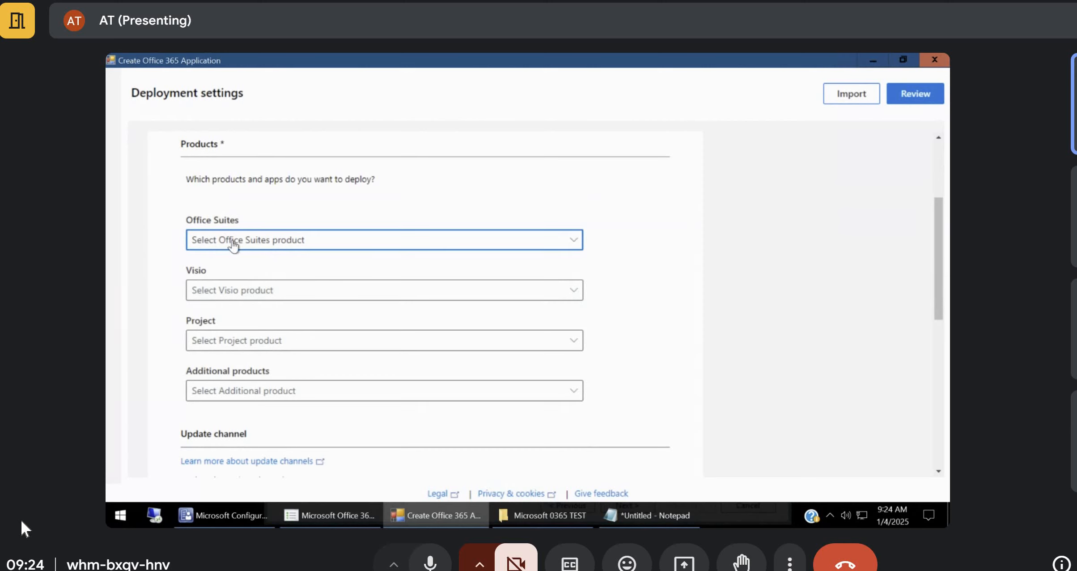
click(299, 248)
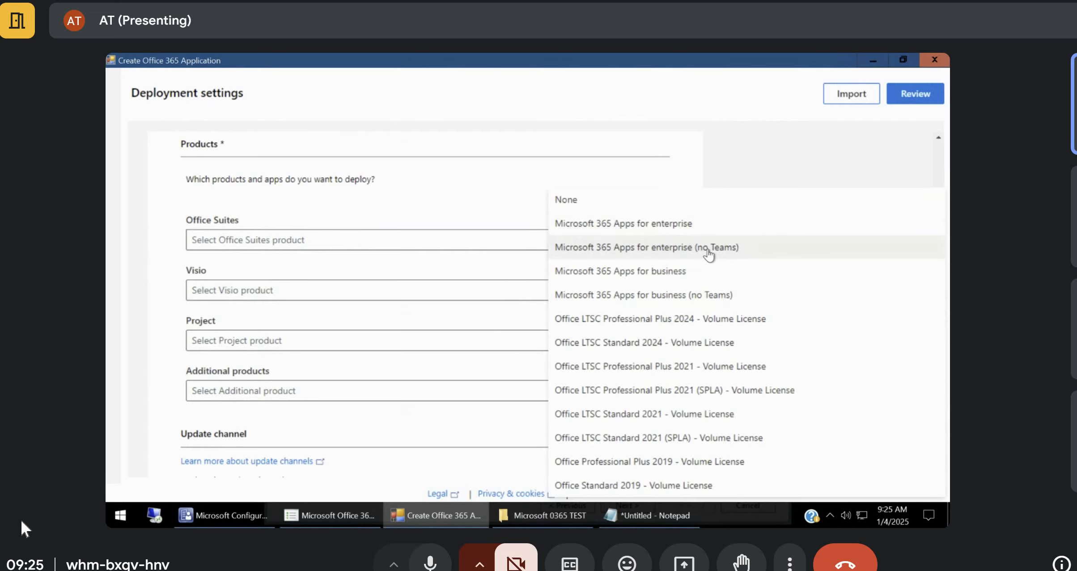
click(676, 228)
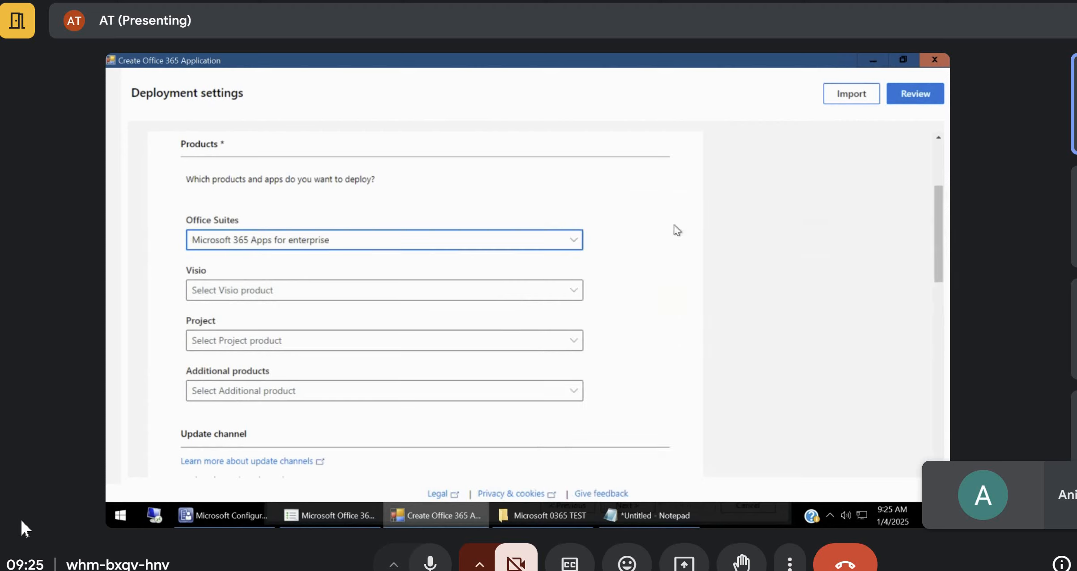
Review the available Visio and Project products and reselect Microsoft 365 Apps for enterprise as the office suite.
click(265, 295)
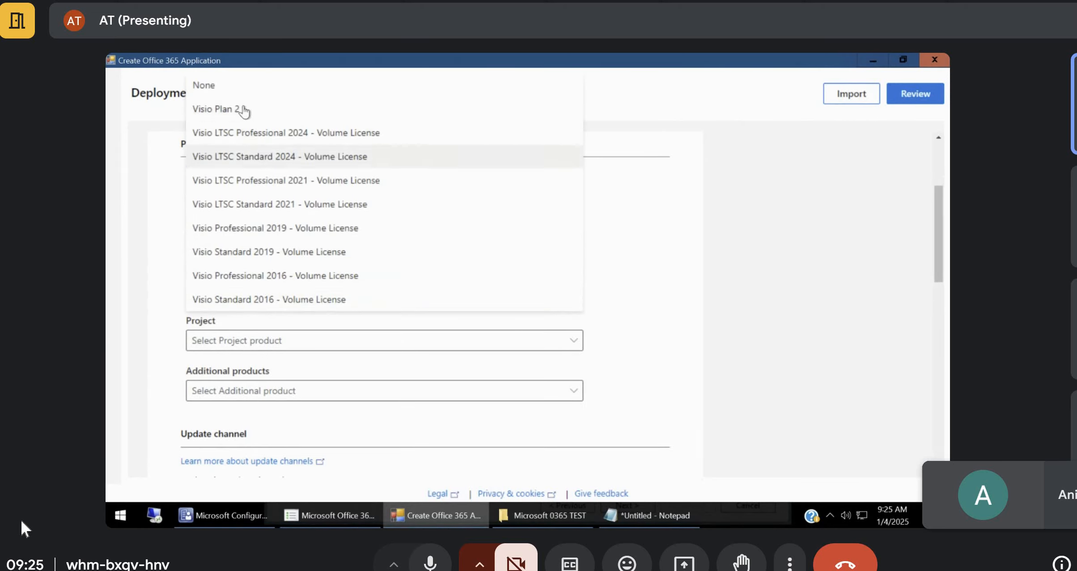
click(258, 344)
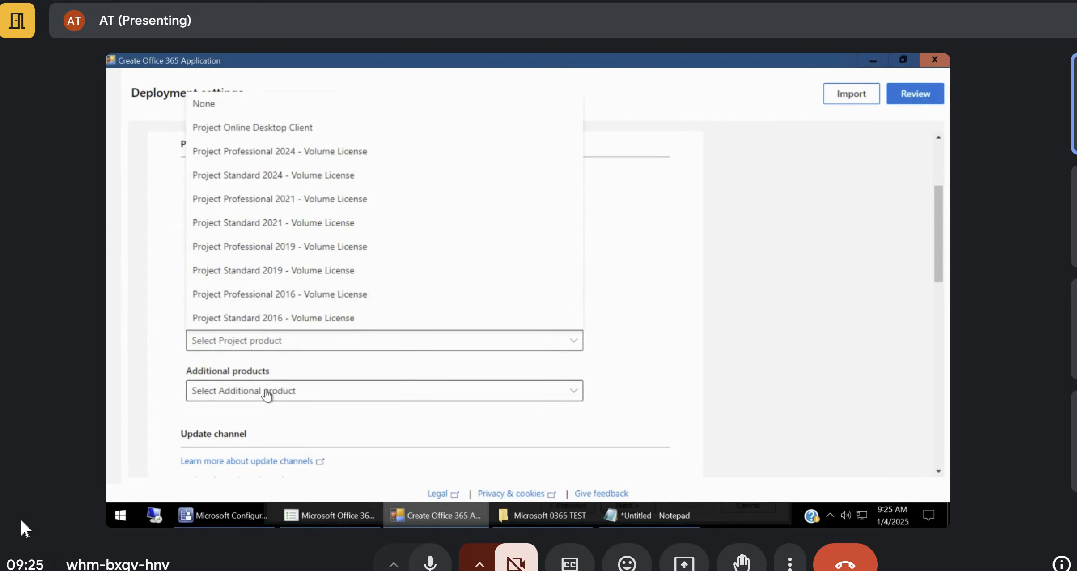
click(666, 344)
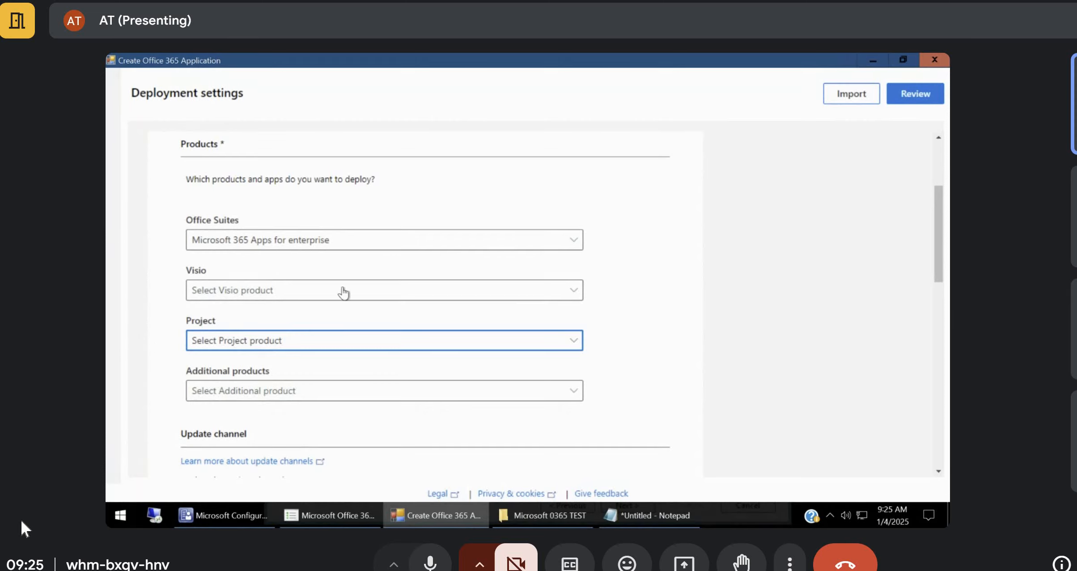
click(390, 244)
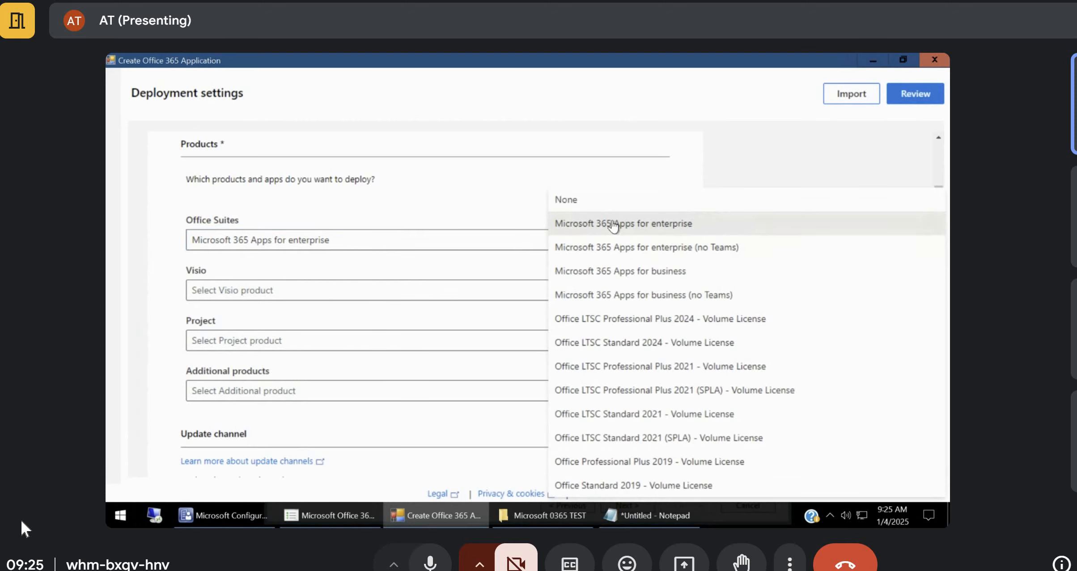
click(657, 226)
scroll(339, 304, down, 2)
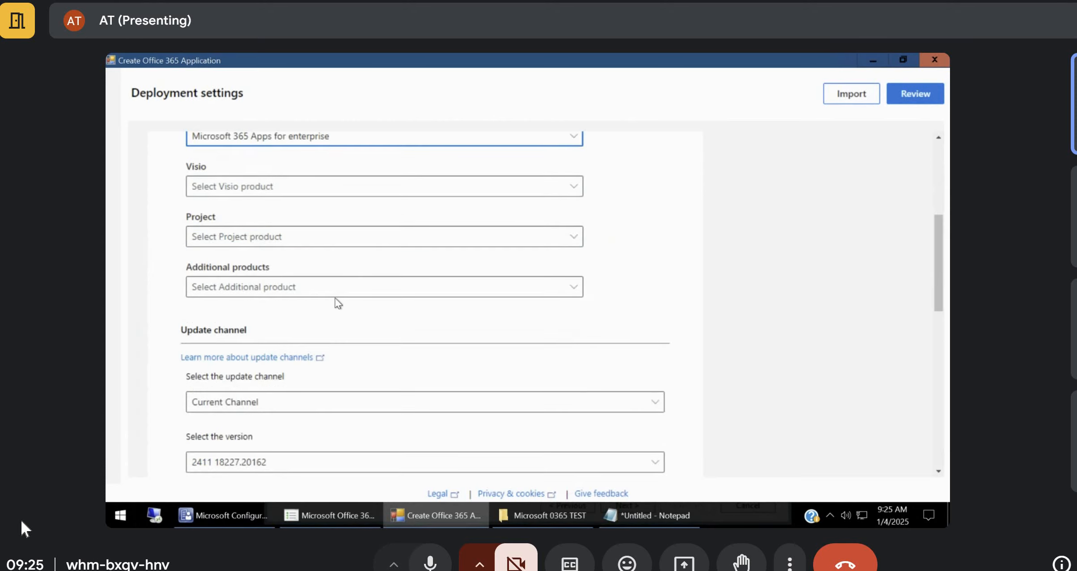
scroll(287, 290, up, 1)
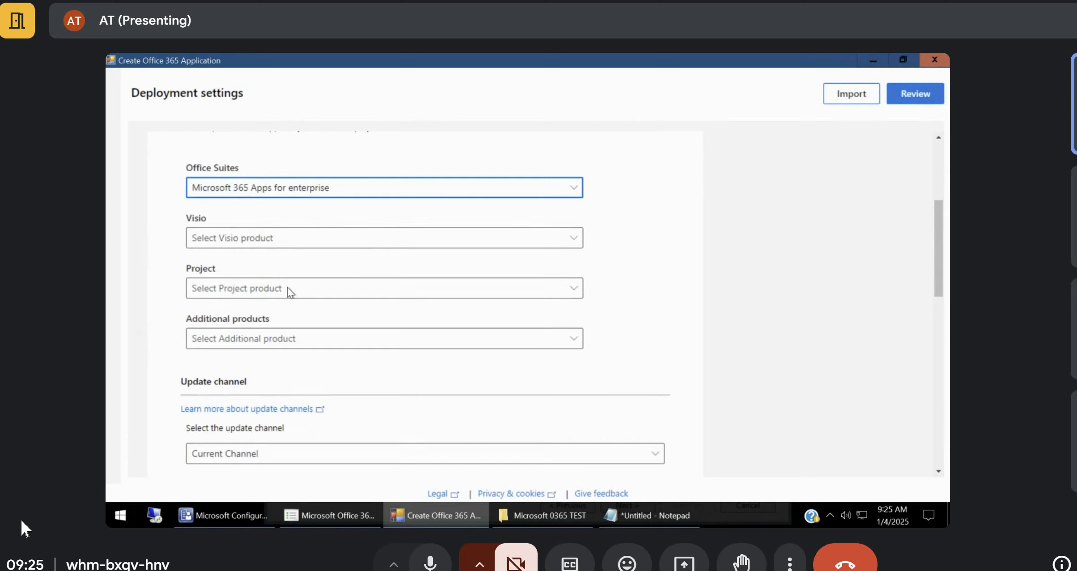
Reset the Office Suites product to None and expand the Products and releases section again.
click(289, 195)
click(243, 203)
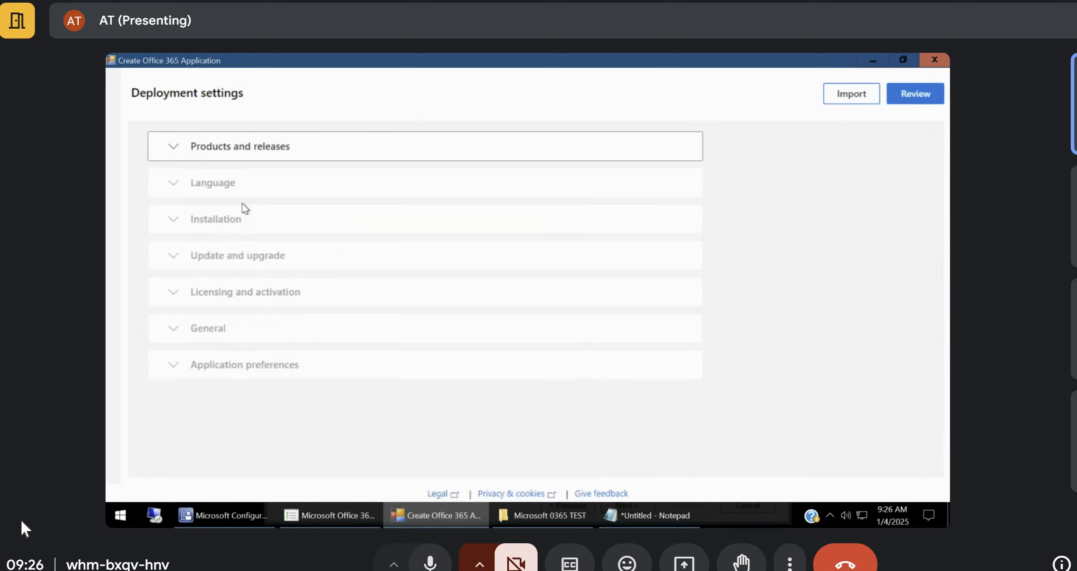
click(175, 147)
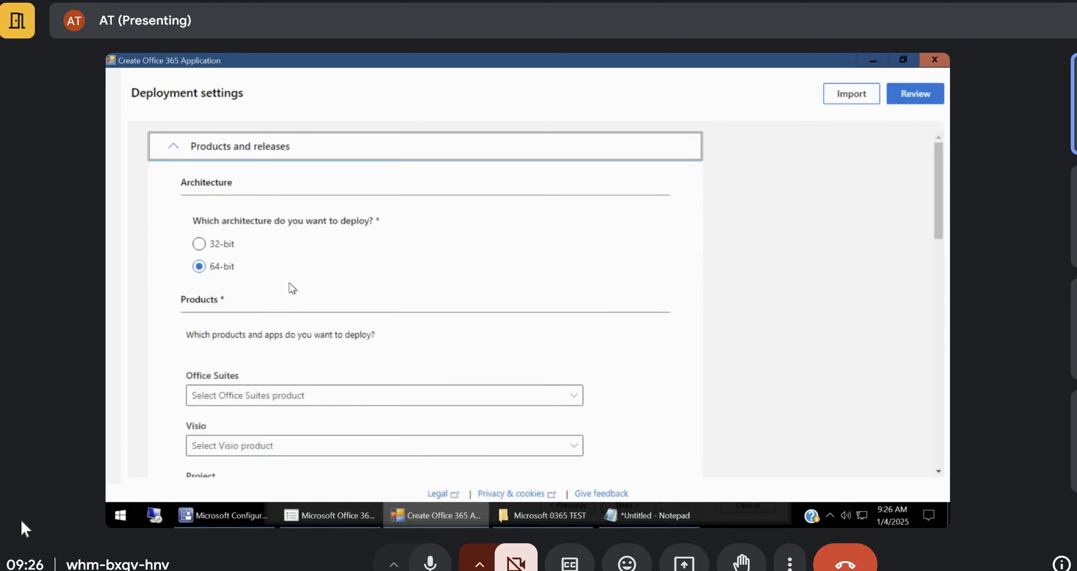
Try Visio Professional 2019 - Volume License and Visio Standard 2019 - Volume License as the Visio product, leaving the office suite unselected.
scroll(266, 382, down, 1)
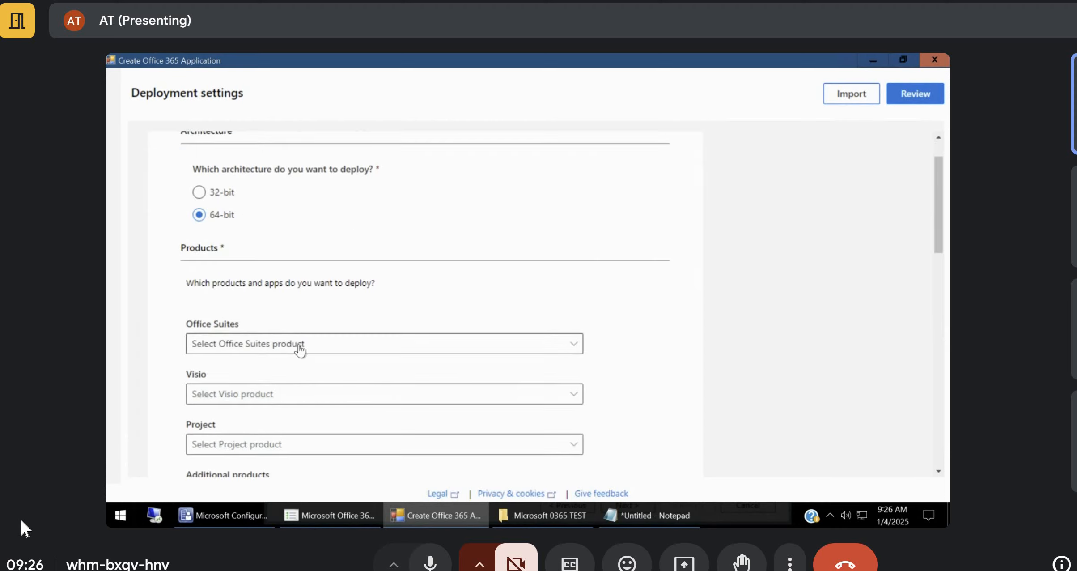
scroll(285, 355, down, 1)
click(269, 342)
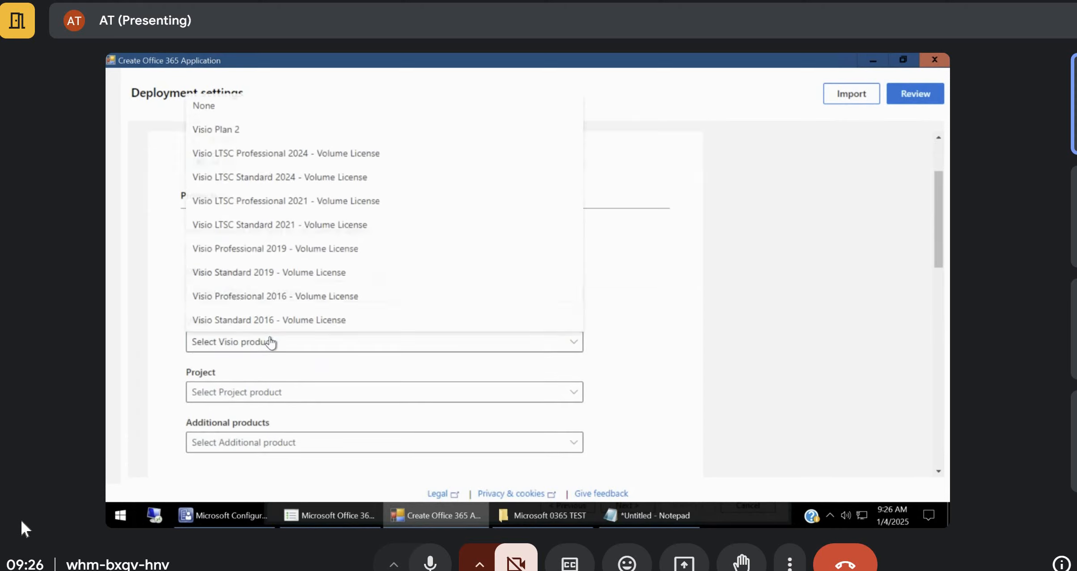
click(257, 252)
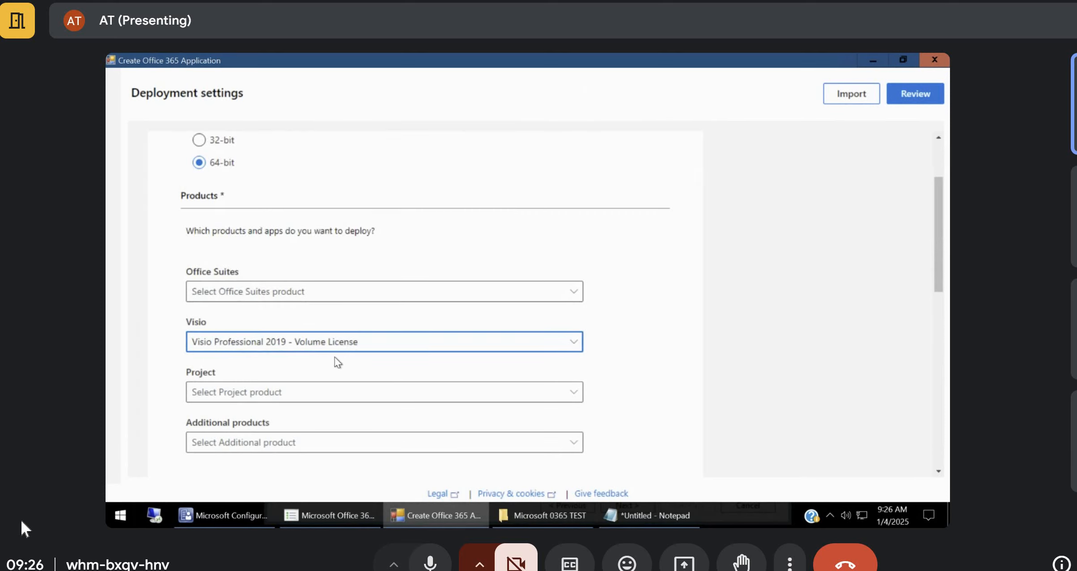
click(325, 352)
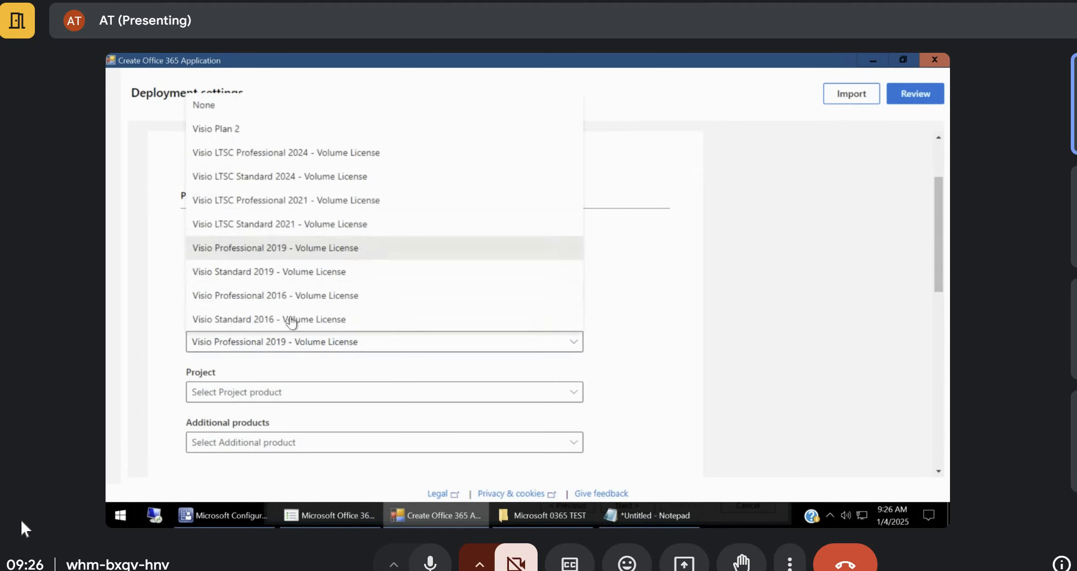
click(289, 272)
scroll(296, 396, down, 1)
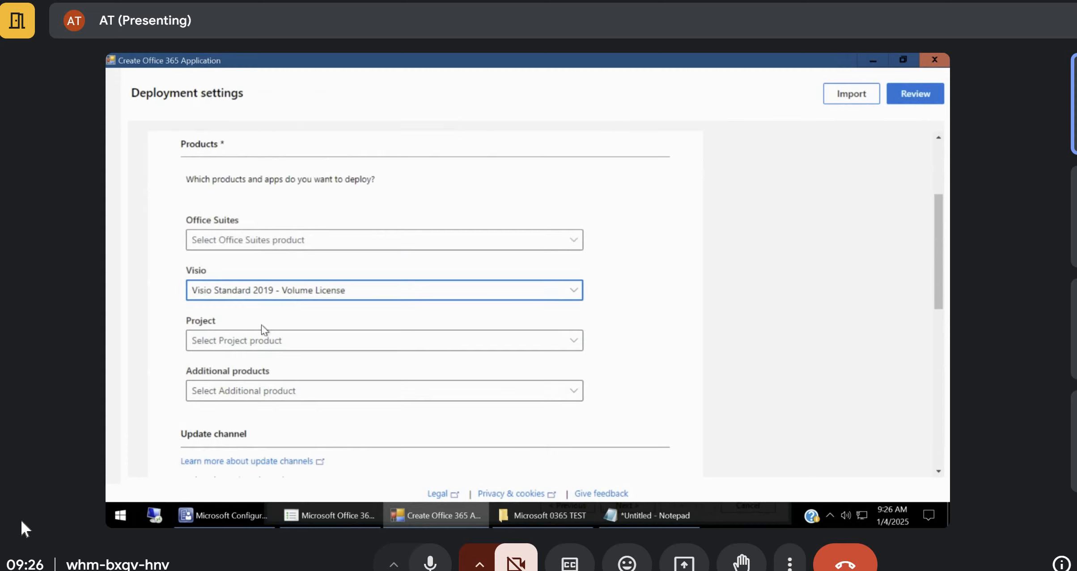
Reset the Visio product to None and reopen the Products and releases section.
click(276, 290)
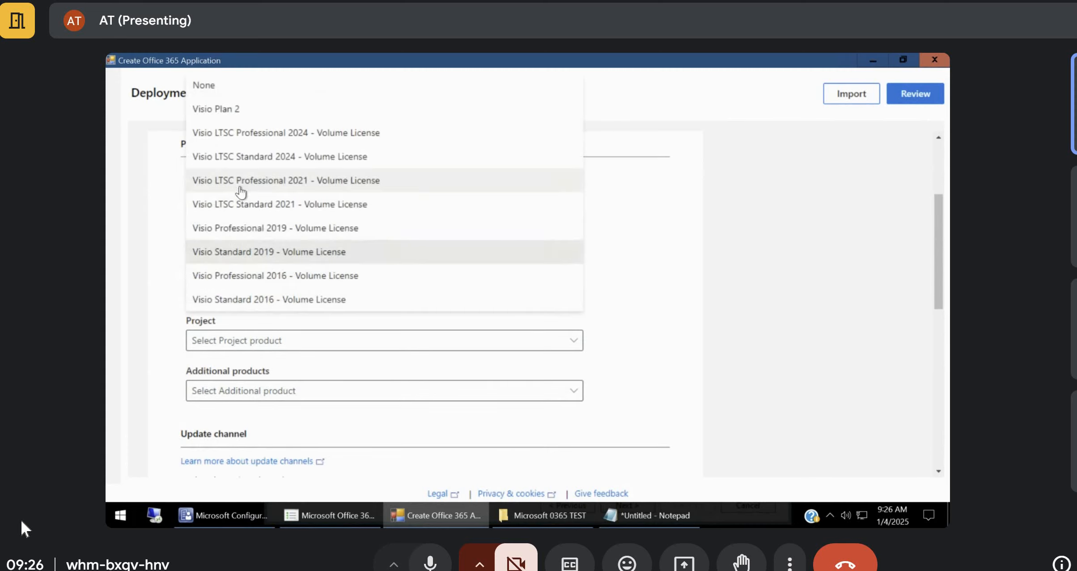
click(238, 89)
click(204, 150)
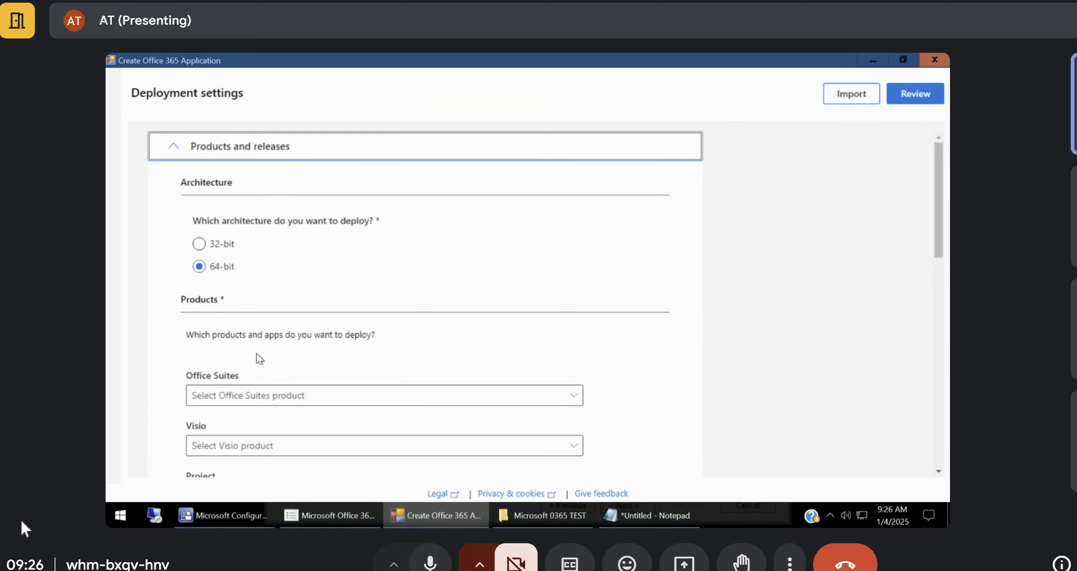
Set the Project product to Project Standard 2019 - Volume License.
scroll(256, 356, down, 2)
click(250, 393)
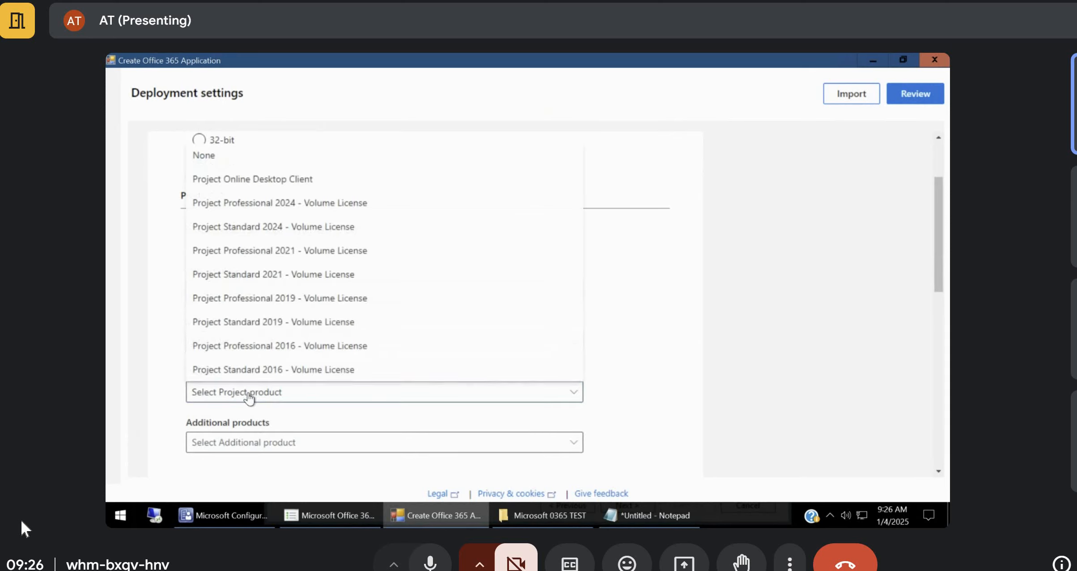
click(251, 331)
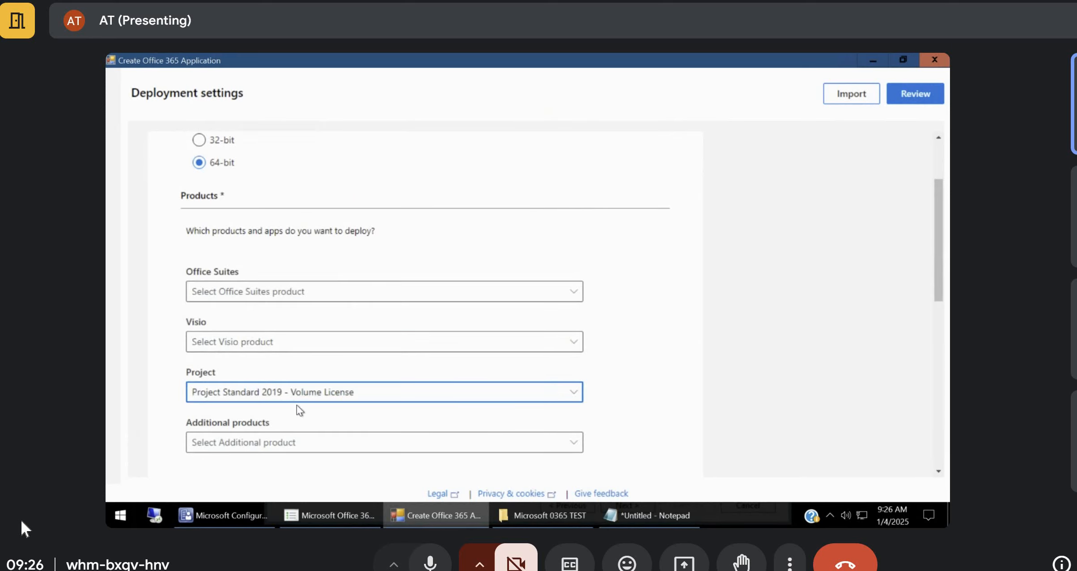
Set the office suite to Microsoft 365 Apps for enterprise and view the Visio product choices without picking one.
click(307, 296)
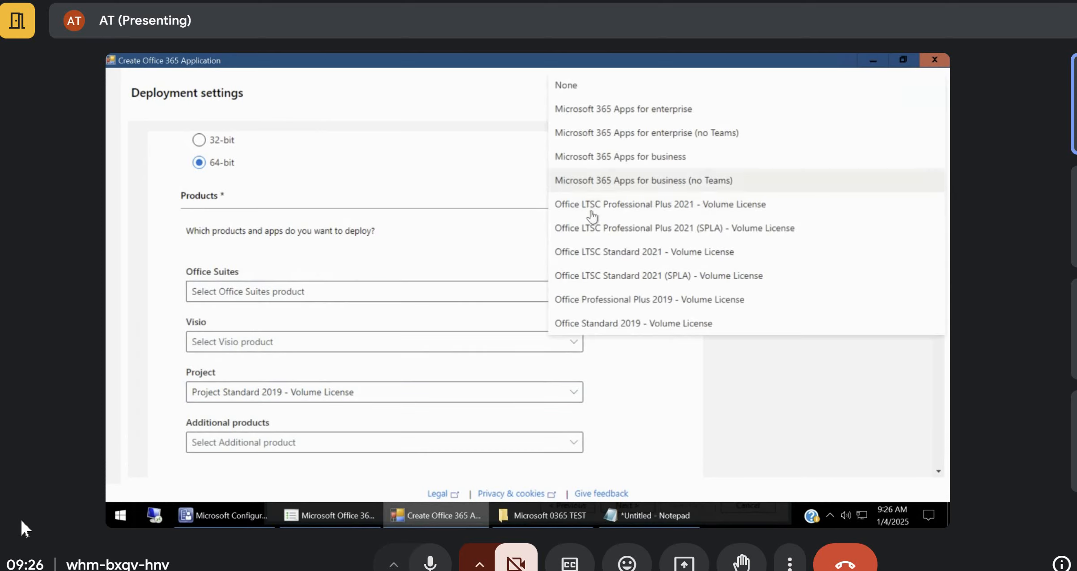
click(606, 110)
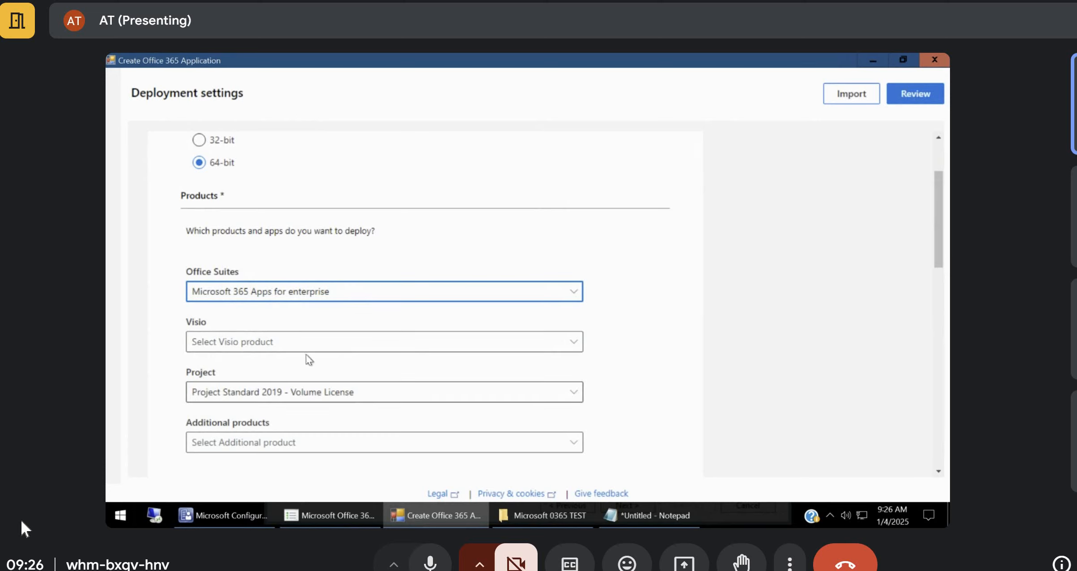
click(314, 344)
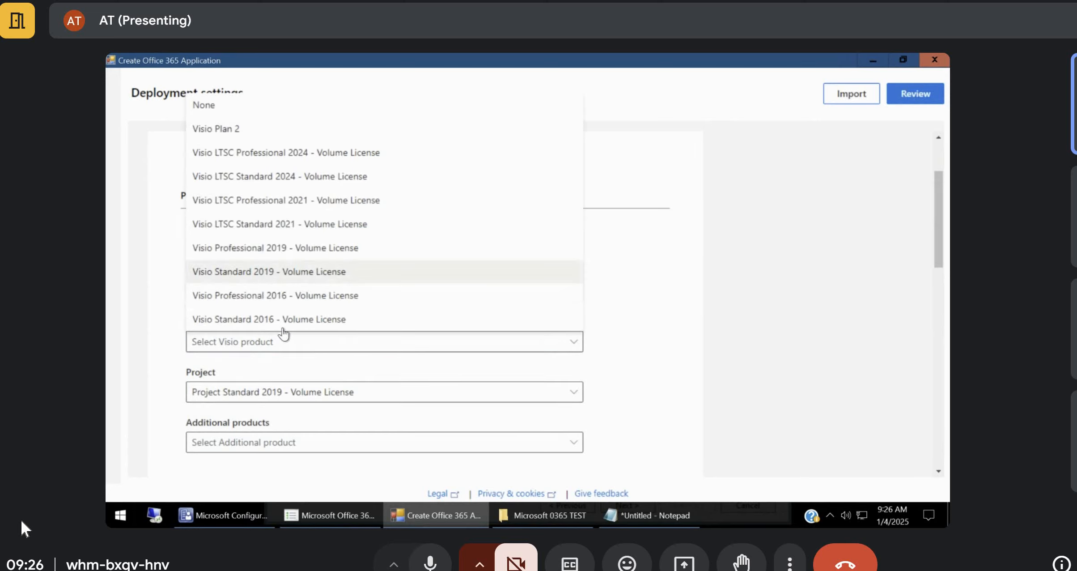
click(317, 361)
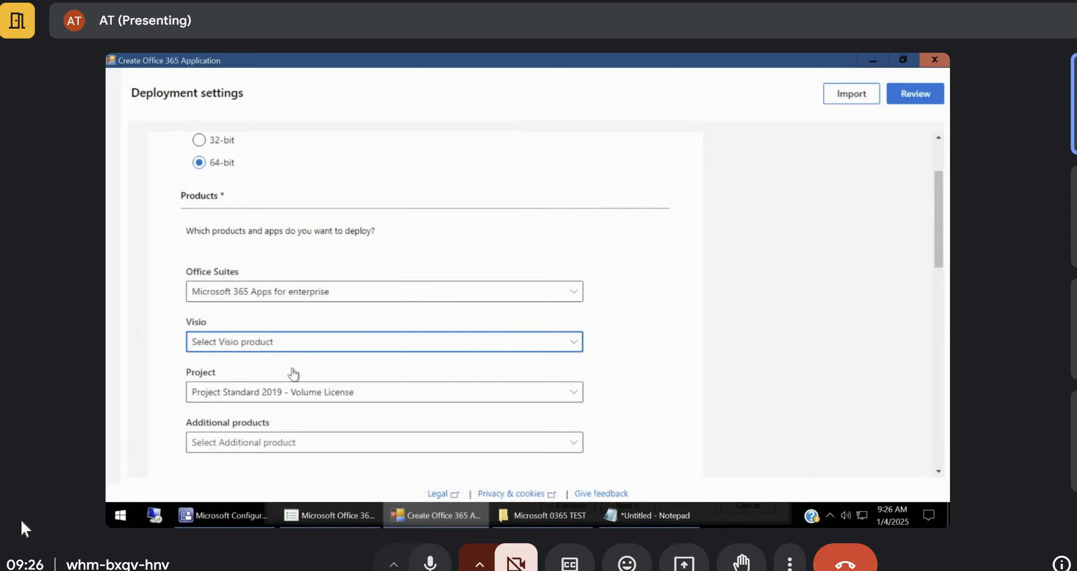
Reset the Project product to None.
click(312, 392)
click(238, 164)
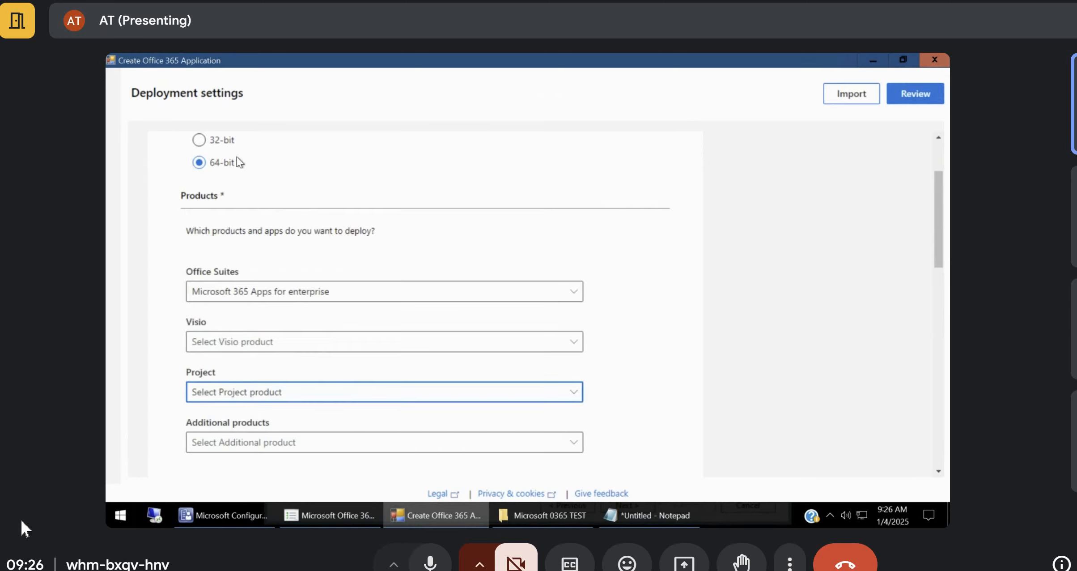
Try Visio Professional 2019 - Volume License as the Visio product with the office suite reset to None.
click(313, 344)
click(292, 259)
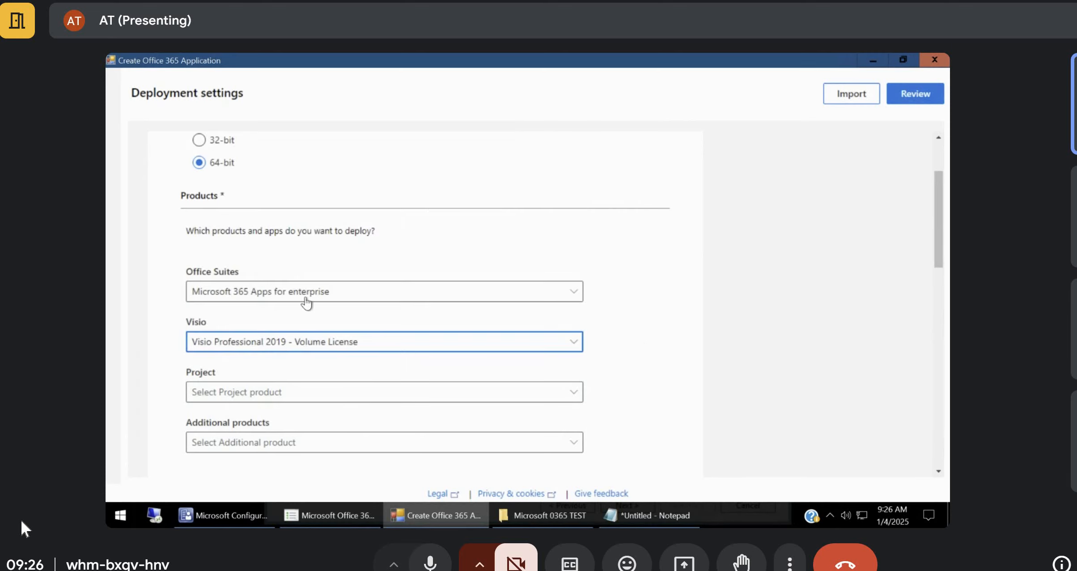
click(304, 293)
click(587, 87)
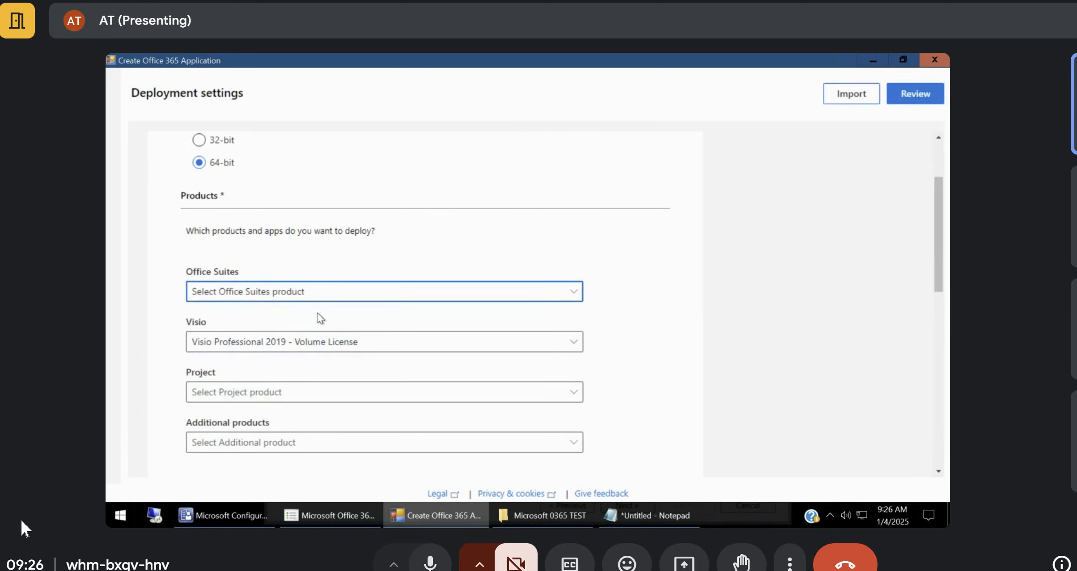
Set the office suite to Microsoft 365 Apps for enterprise and reset the Visio product to None.
click(317, 292)
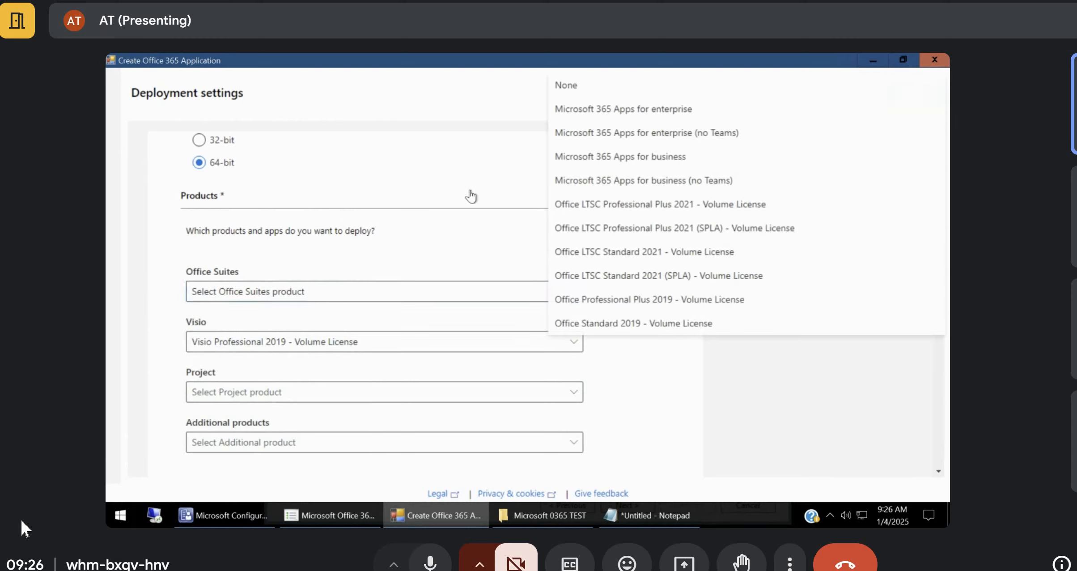
click(567, 104)
click(335, 342)
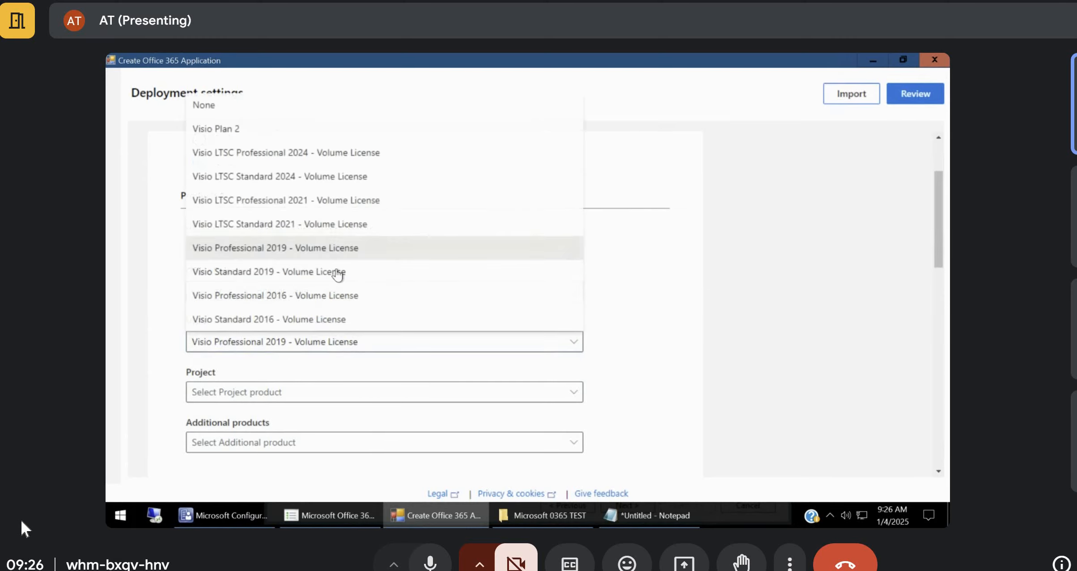
click(250, 111)
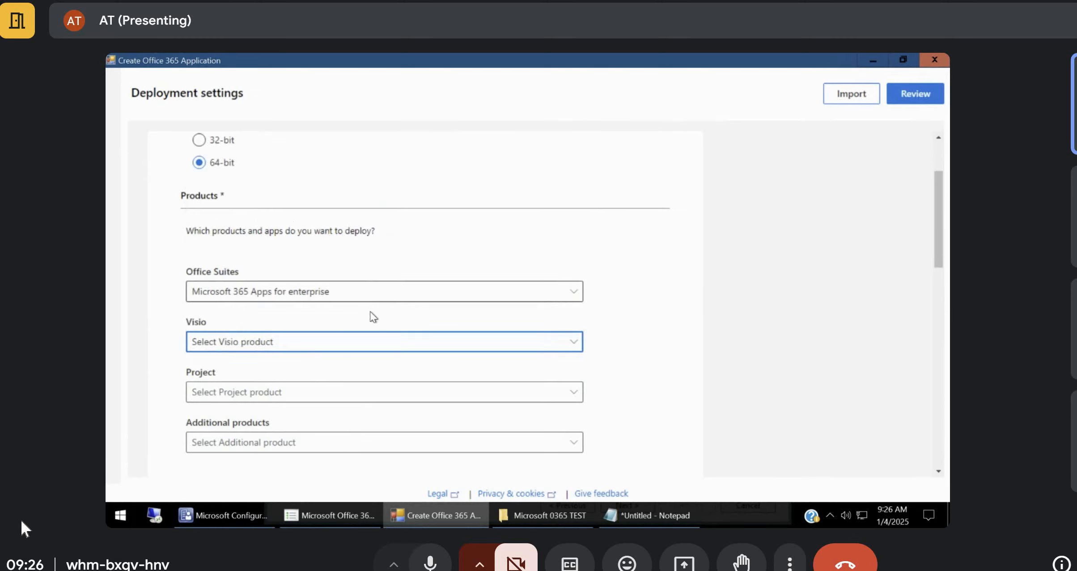
Set the update channel to Semi-Annual Enterprise Channel.
scroll(327, 294, down, 2)
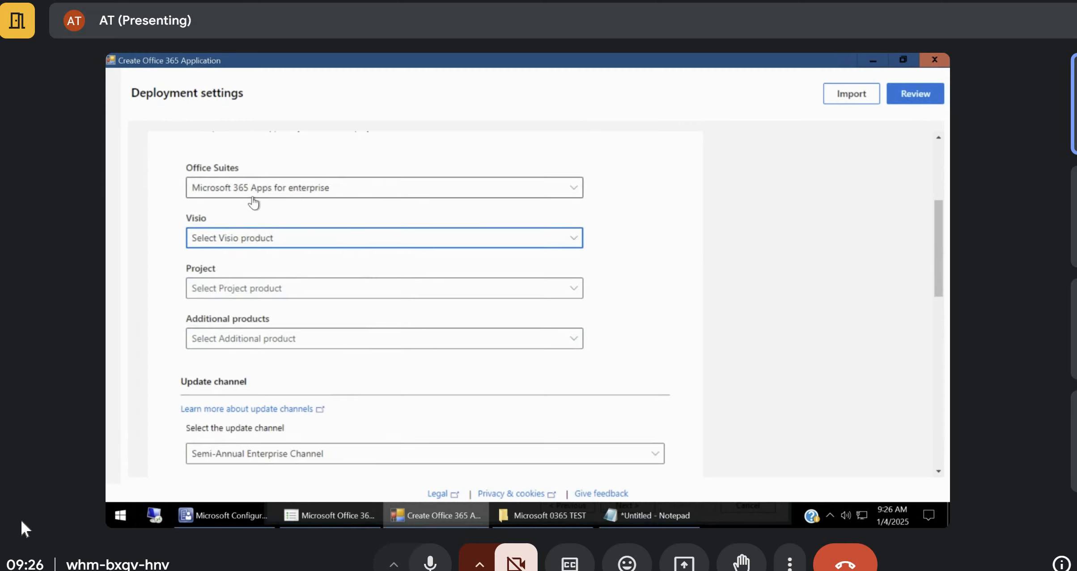
scroll(274, 300, down, 3)
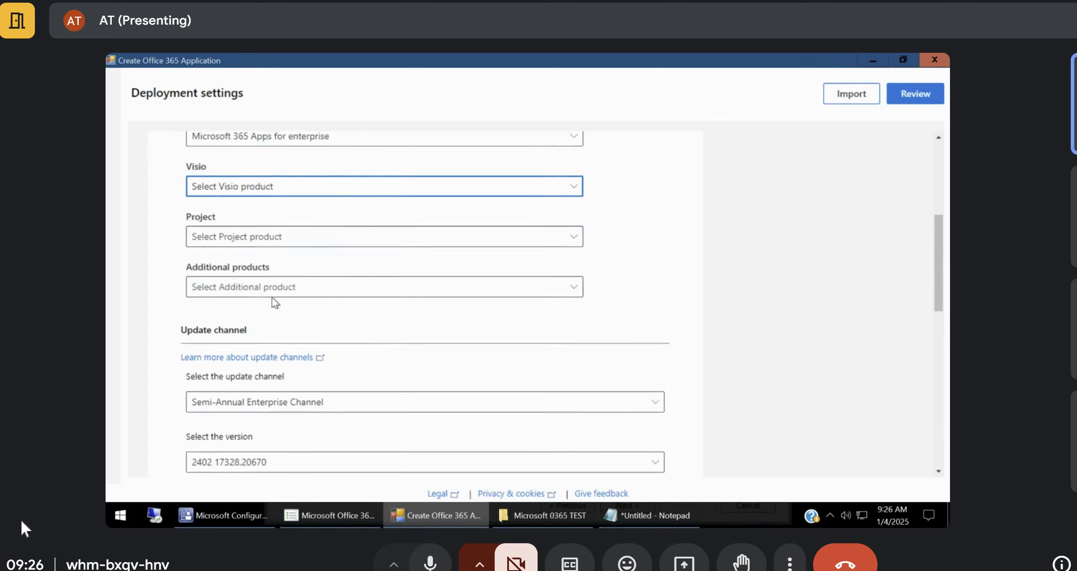
click(291, 305)
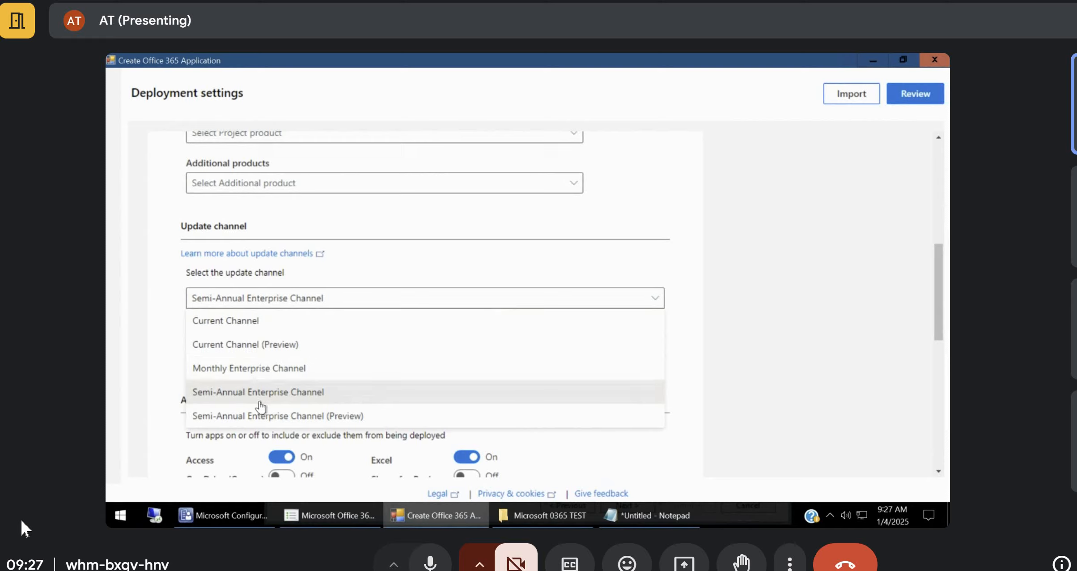
click(307, 402)
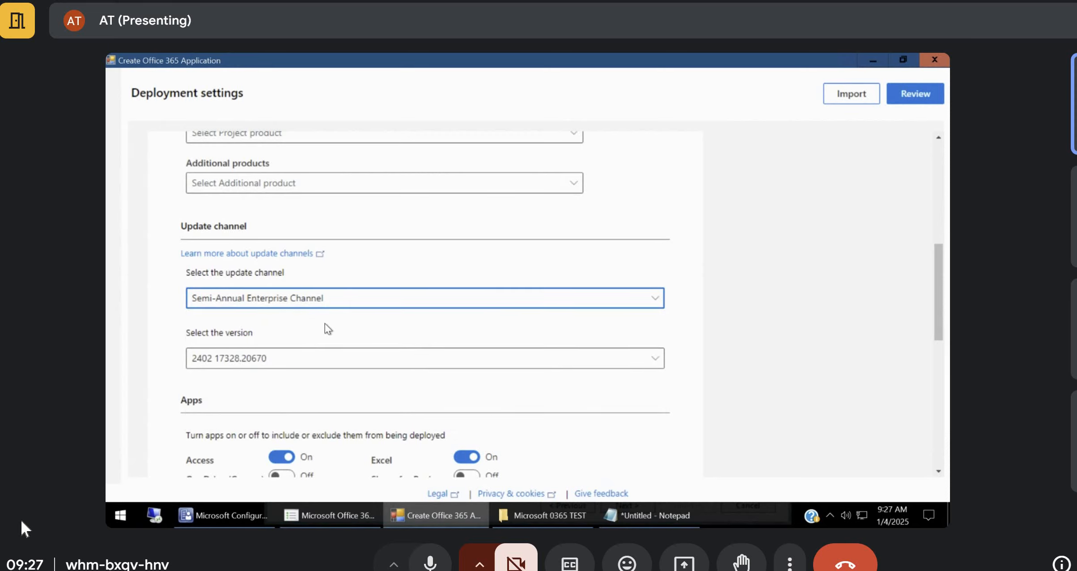
scroll(322, 320, down, 3)
scroll(307, 331, up, 2)
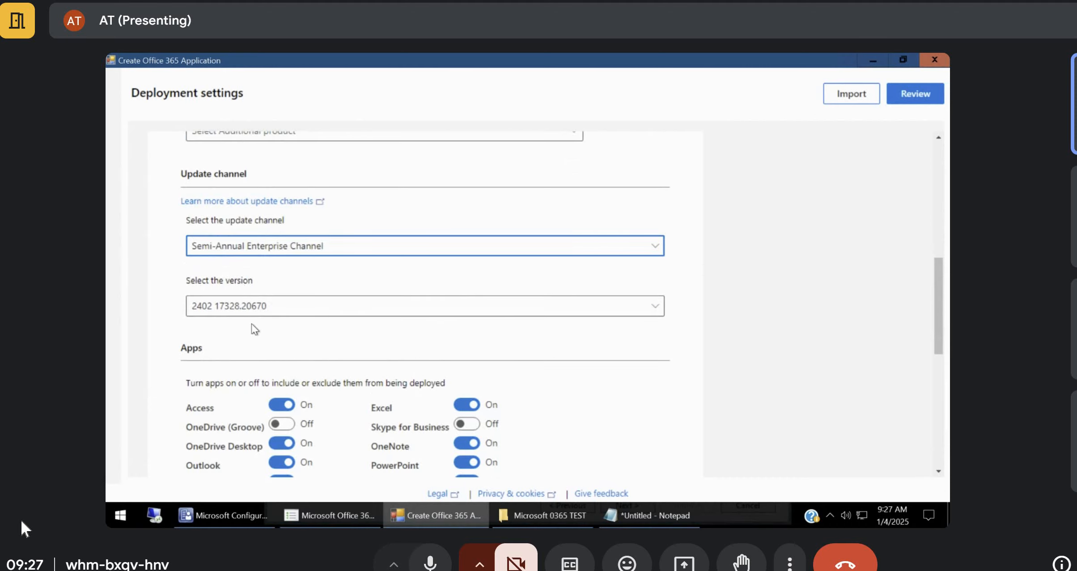
click(308, 250)
click(283, 343)
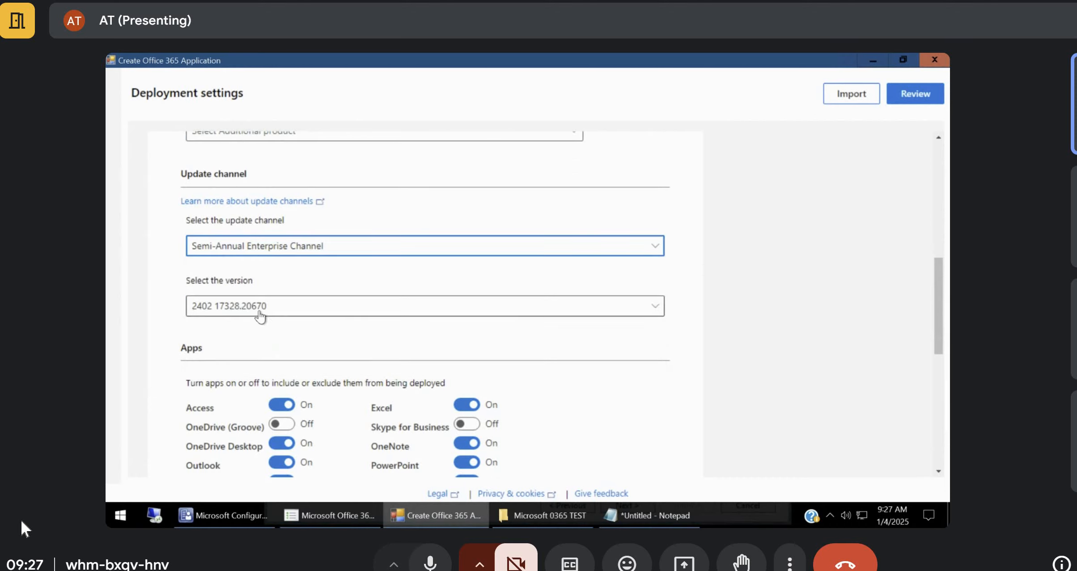
Examine the versions offered for the Semi-Annual Enterprise Channel.
click(283, 306)
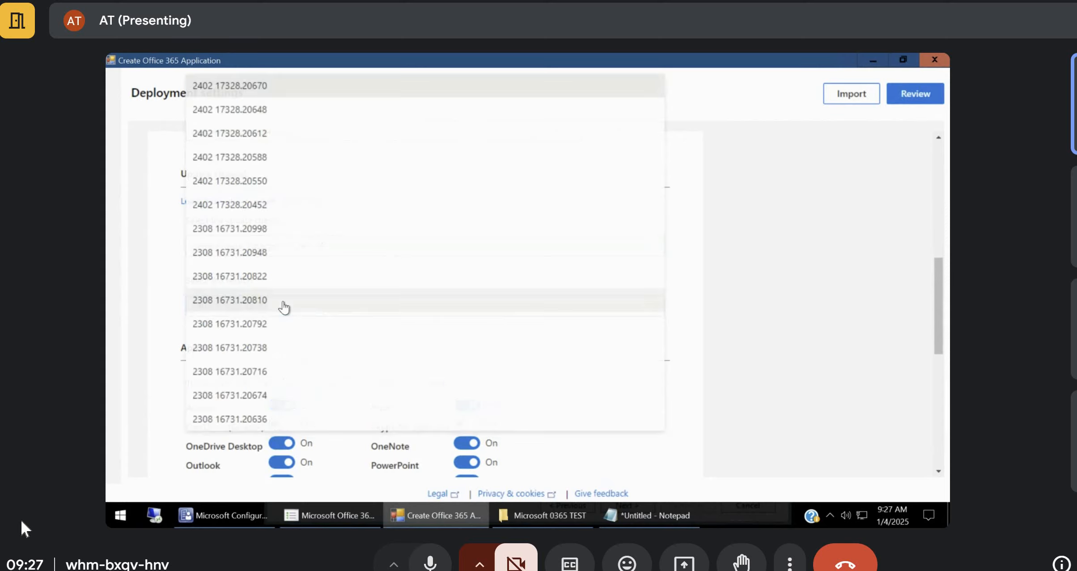
click(686, 379)
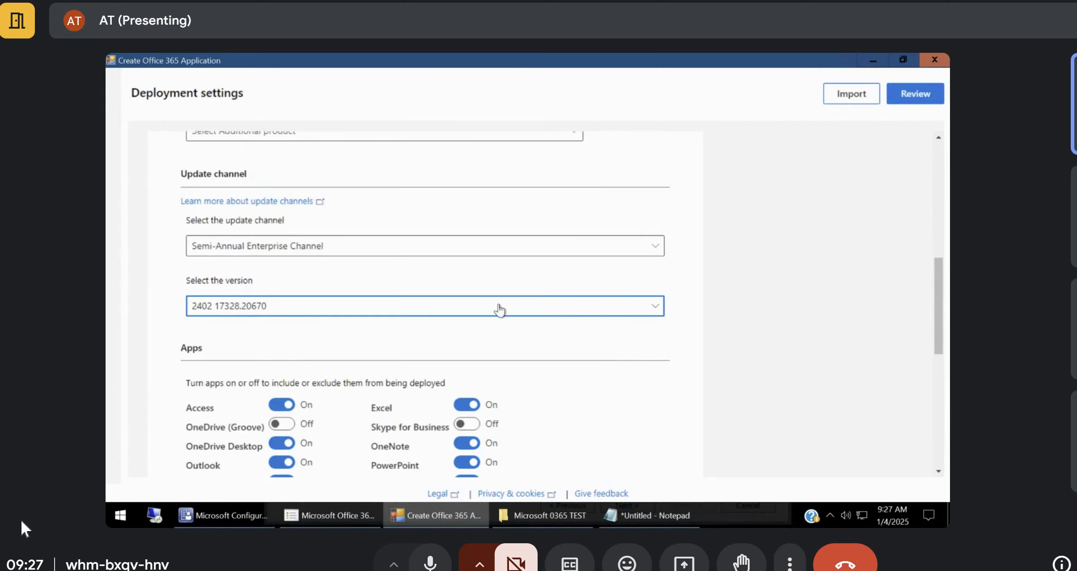
click(498, 305)
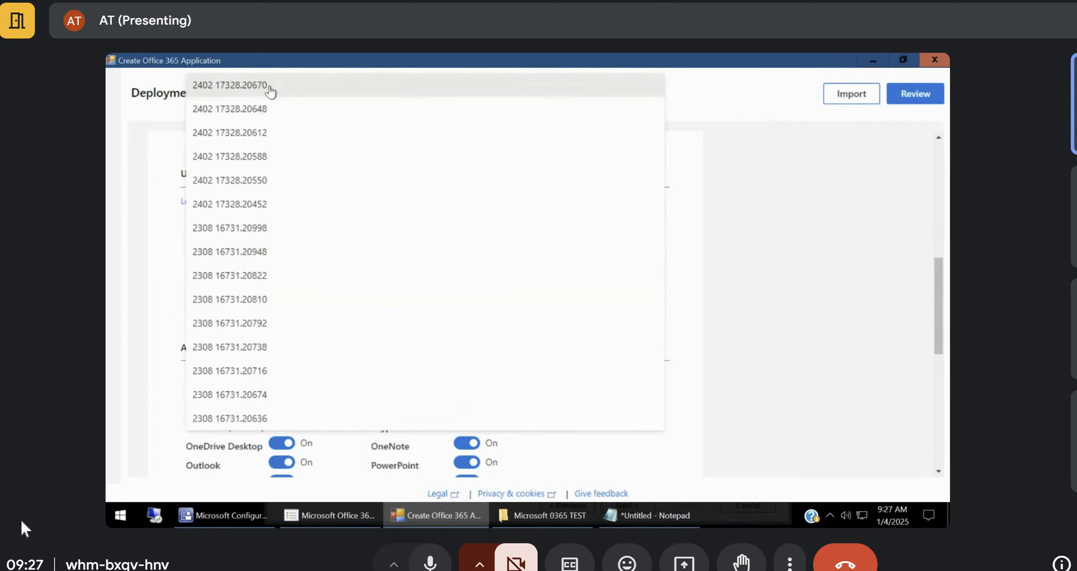
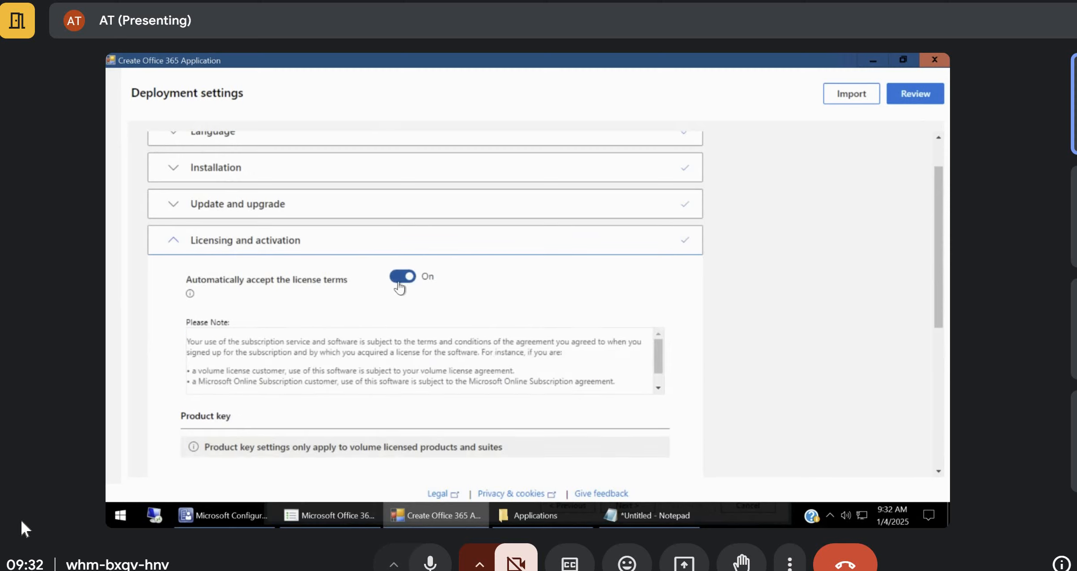
Try Device based product activation in the Licensing and activation section and return it to User based.
scroll(210, 376, down, 2)
scroll(330, 397, down, 5)
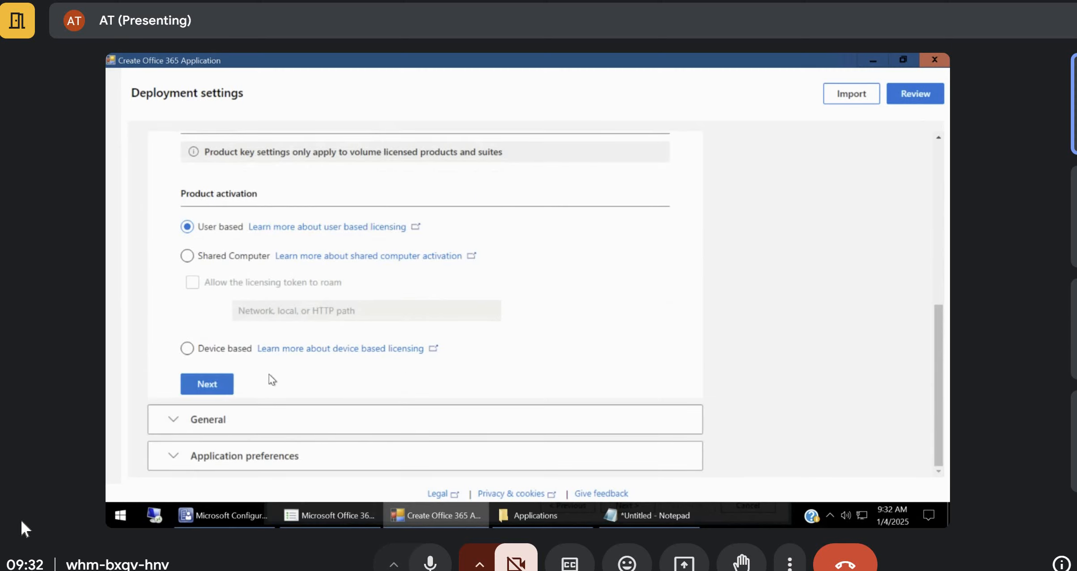
click(188, 349)
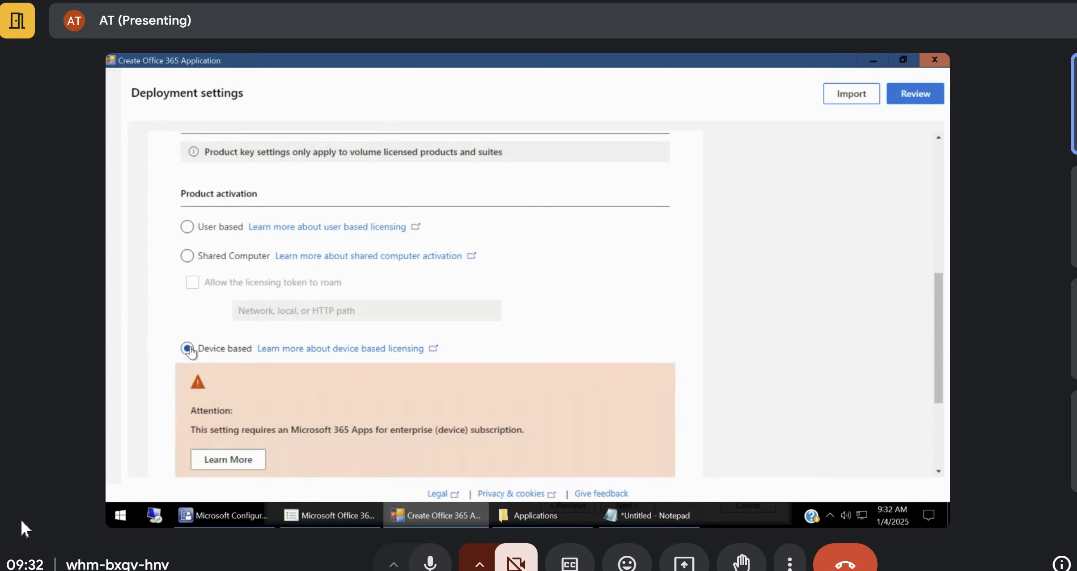
scroll(213, 345, down, 2)
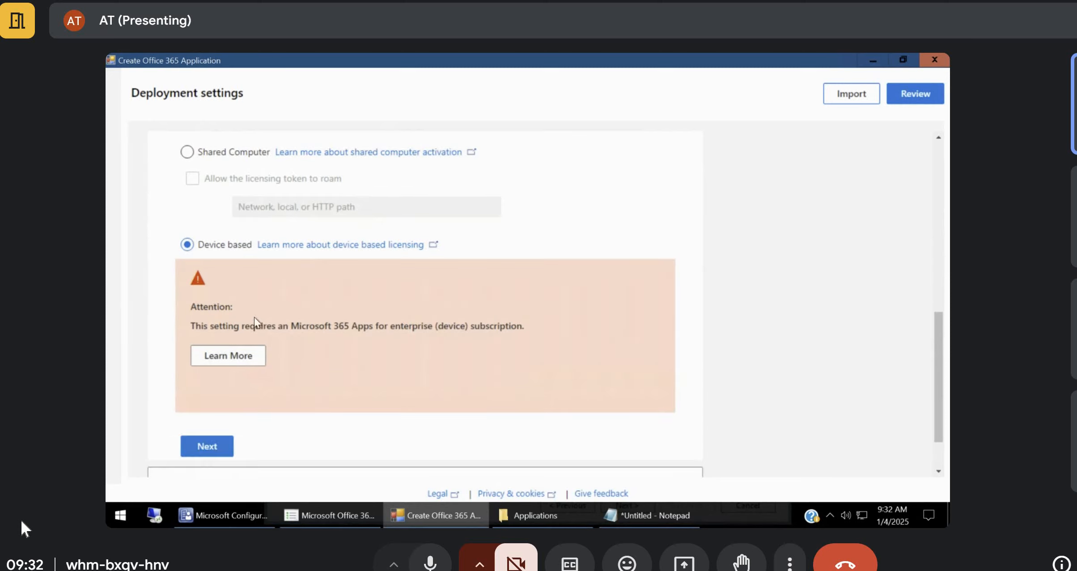
scroll(256, 312, up, 3)
click(187, 278)
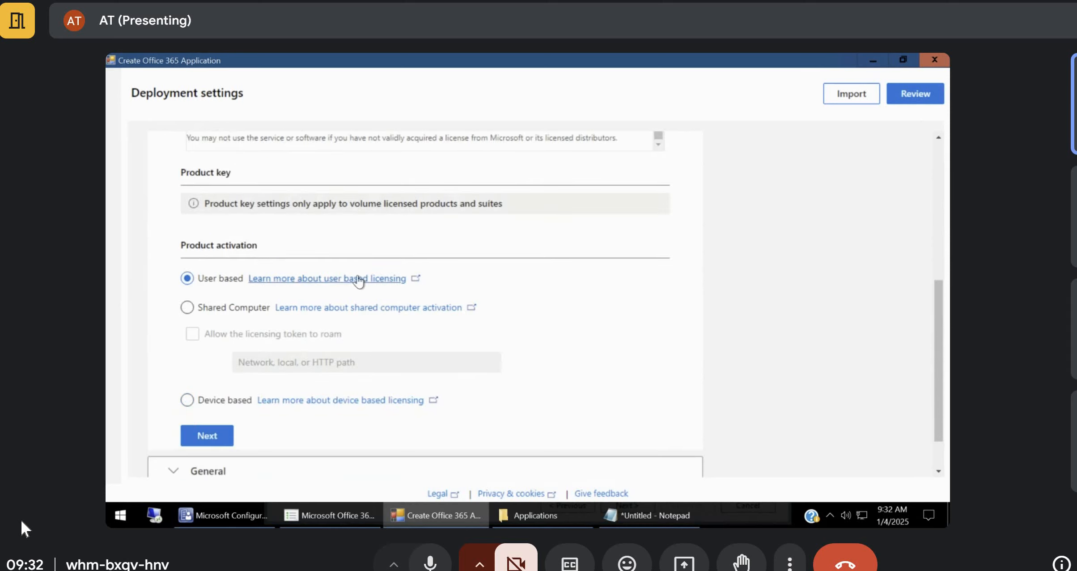
Select Device based activation once more to review its notice, and restore User based activation.
scroll(228, 322, down, 1)
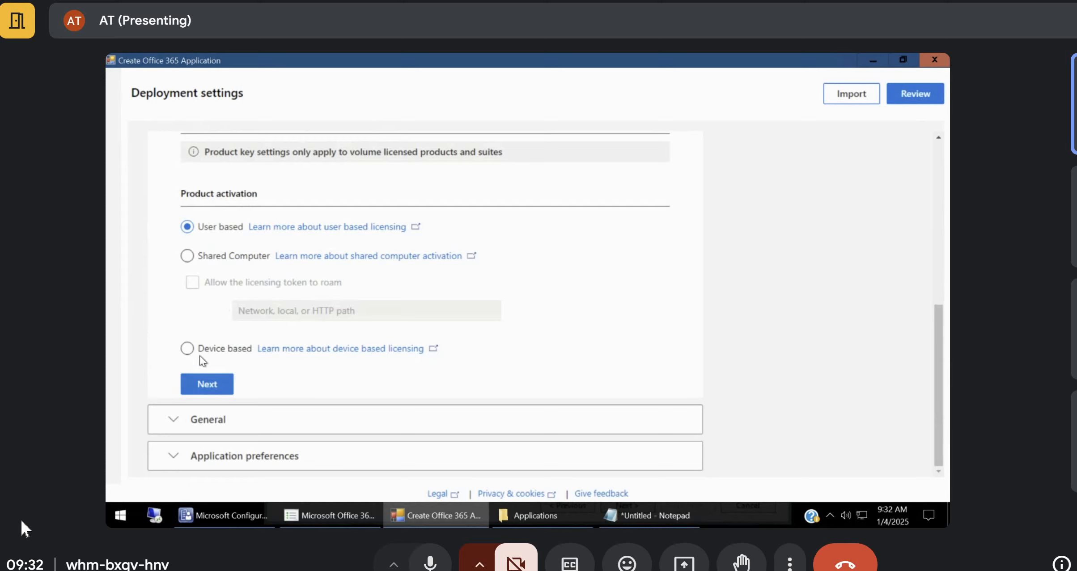
click(187, 348)
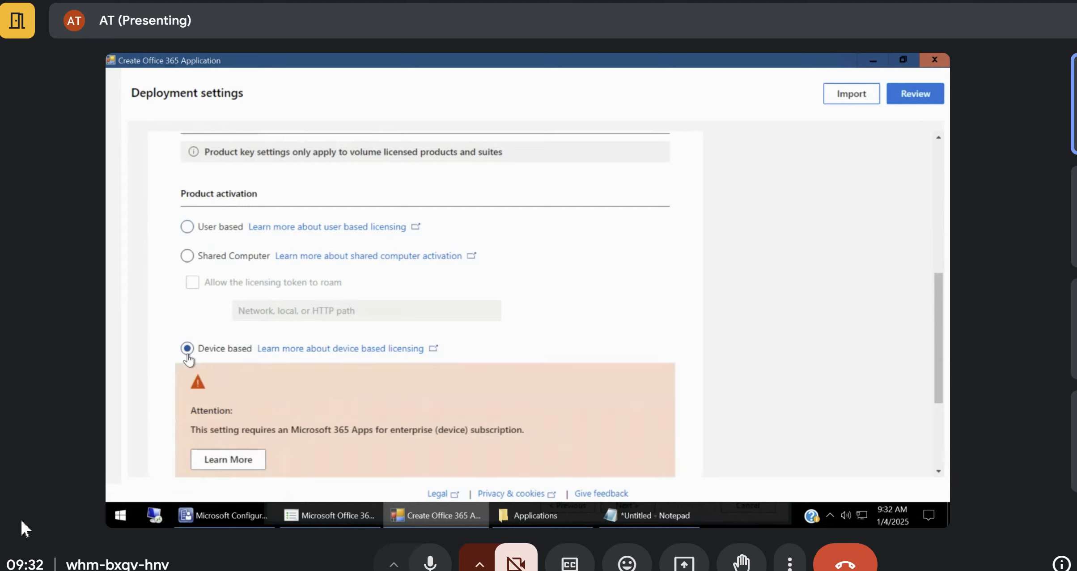
scroll(239, 388, down, 1)
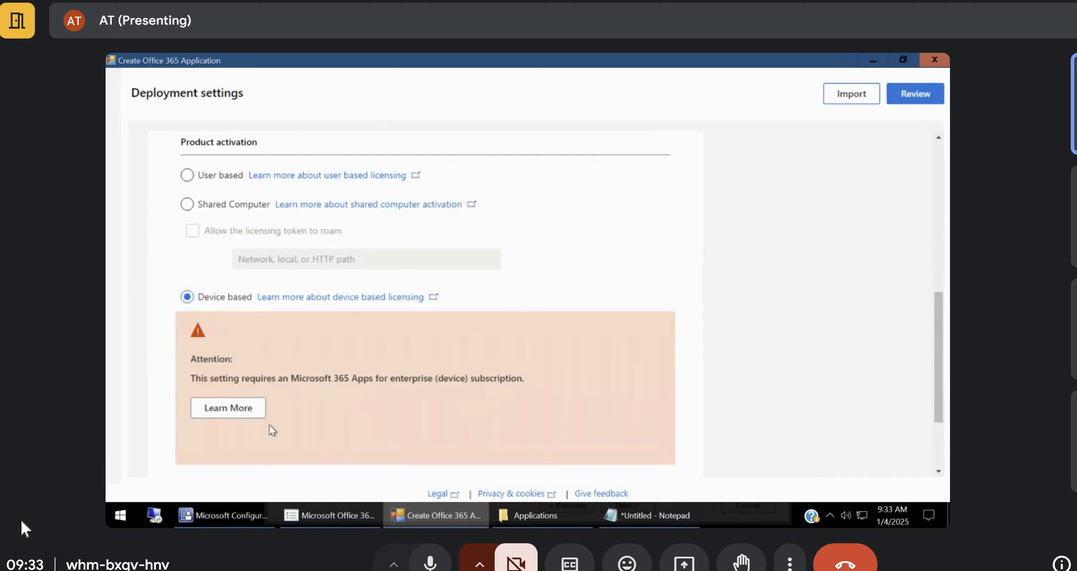
click(186, 175)
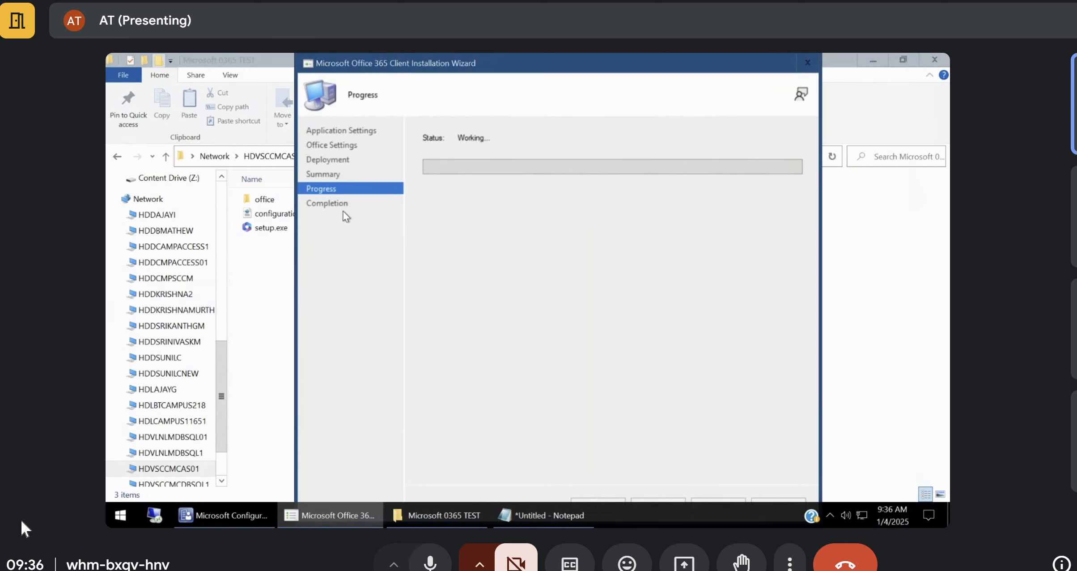
Switch to File Explorer and open the Applications folder in SCCM-Source-Files, sorting its contents by name.
mouse_move(237, 53)
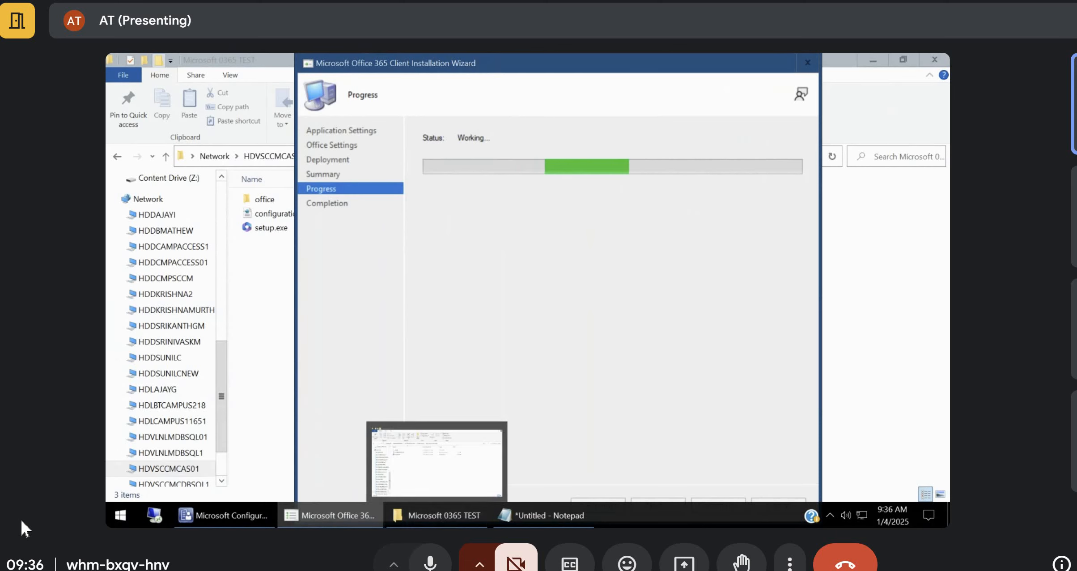
click(439, 515)
click(422, 156)
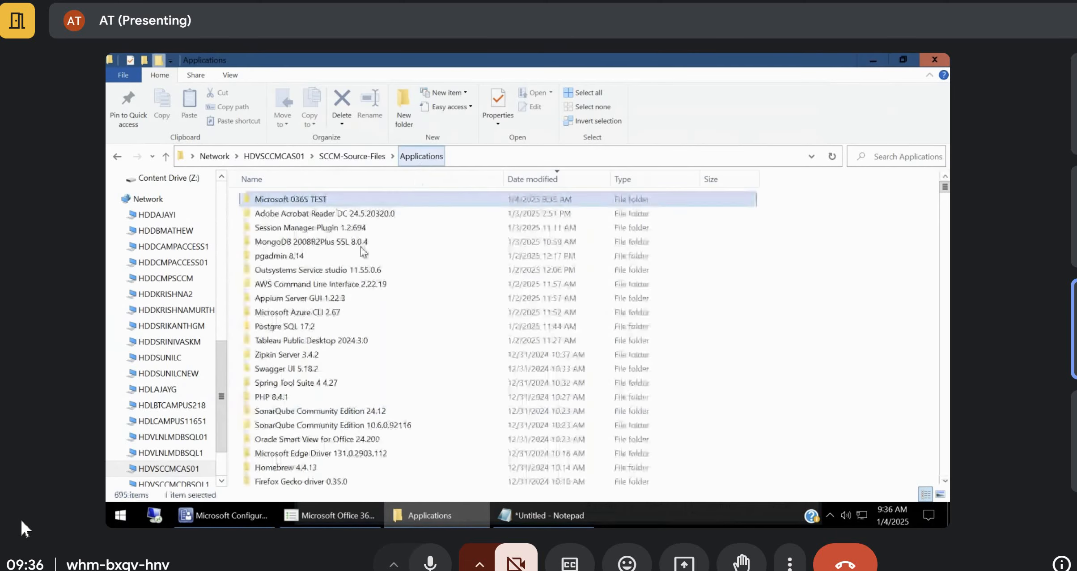
scroll(315, 403, down, 2)
click(322, 380)
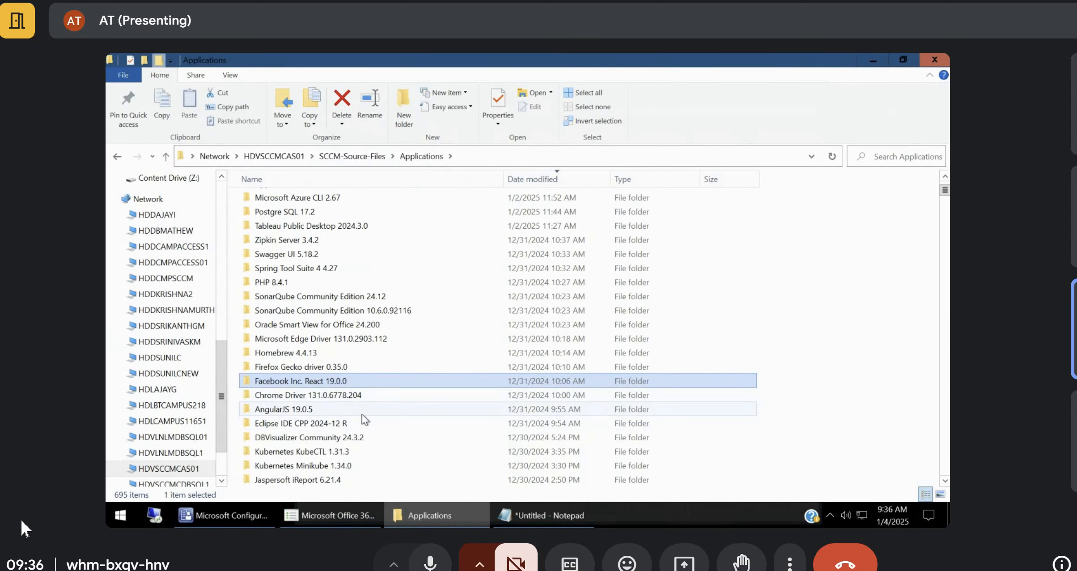
key(m)
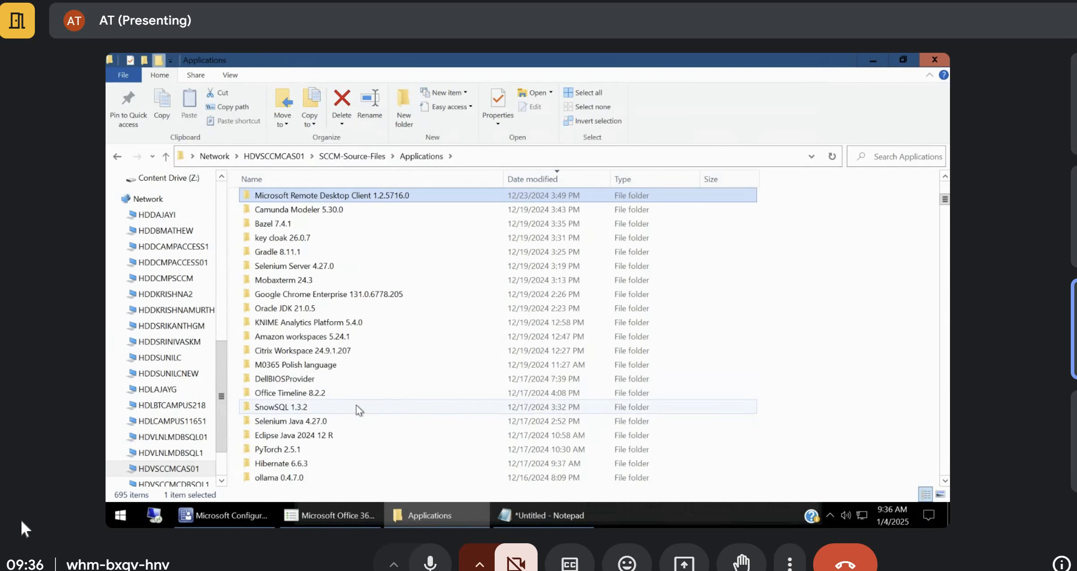
click(324, 180)
scroll(344, 379, down, 5)
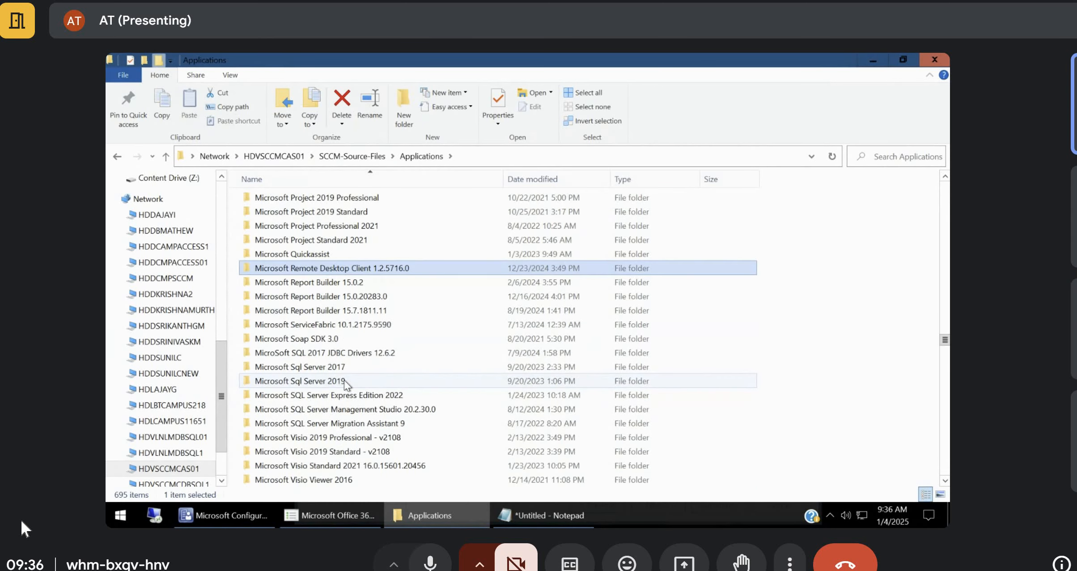
Review the Microsoft Visio 2019 Professional and Standard v2108 package folders in the Applications folder.
scroll(344, 379, down, 2)
click(356, 365)
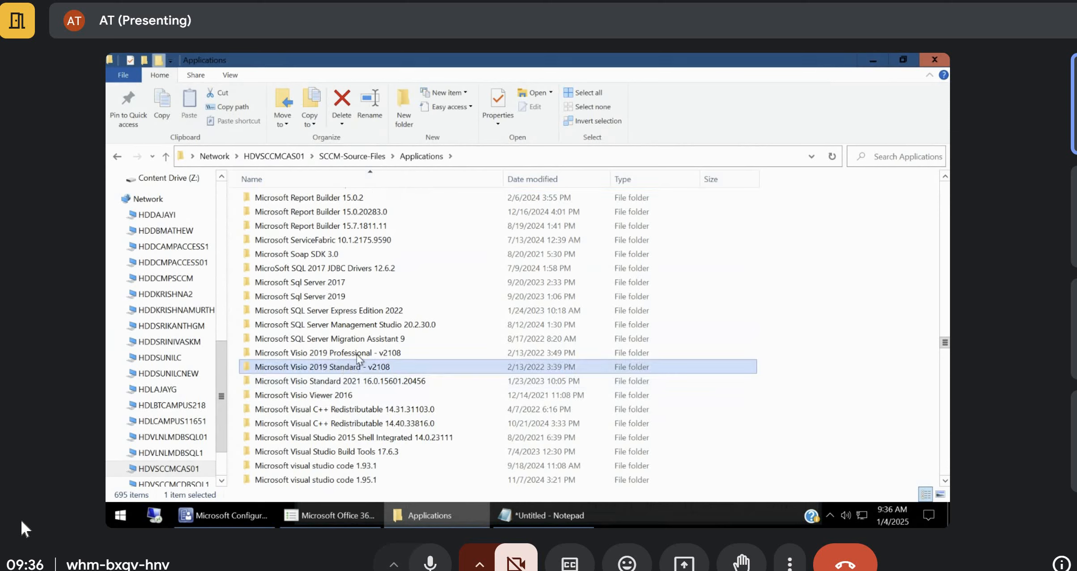
click(357, 353)
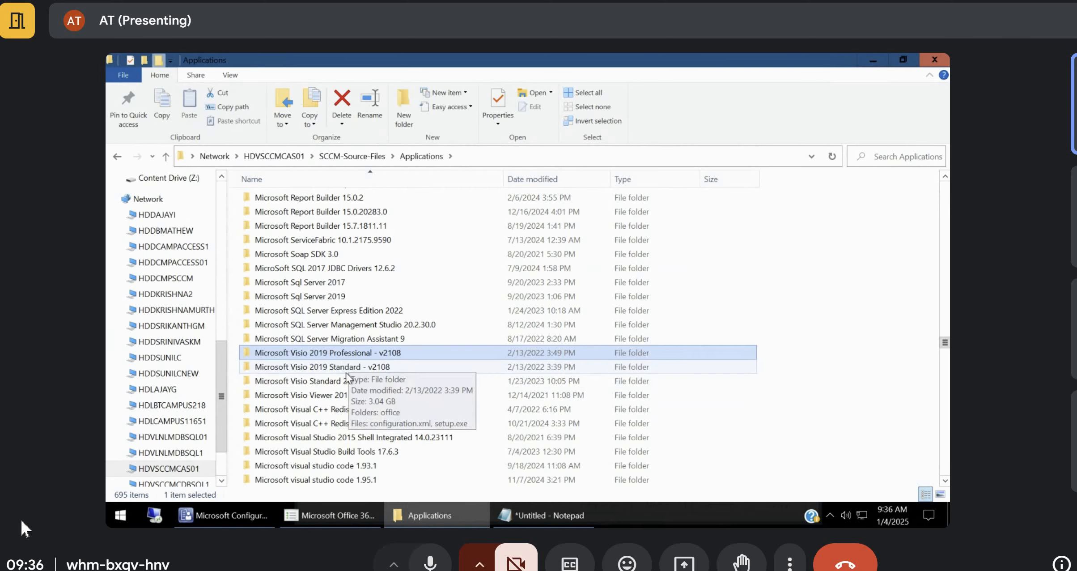
click(347, 373)
scroll(350, 379, down, 2)
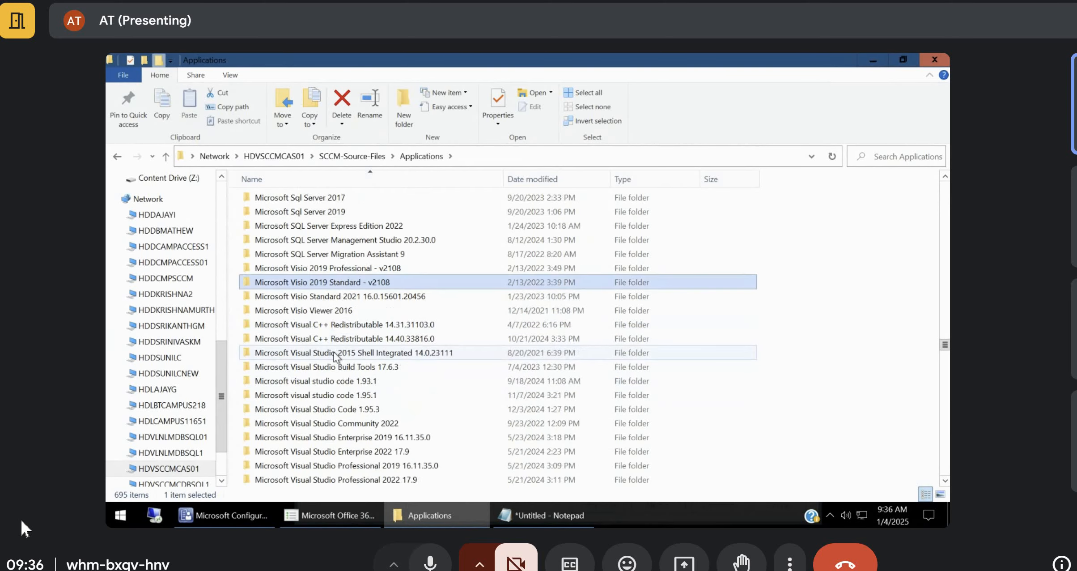
Inspect VisualStudioSetup.exe in the Microsoft Visual Studio Community 2022 folder and return to the Applications folder.
double_click(361, 409)
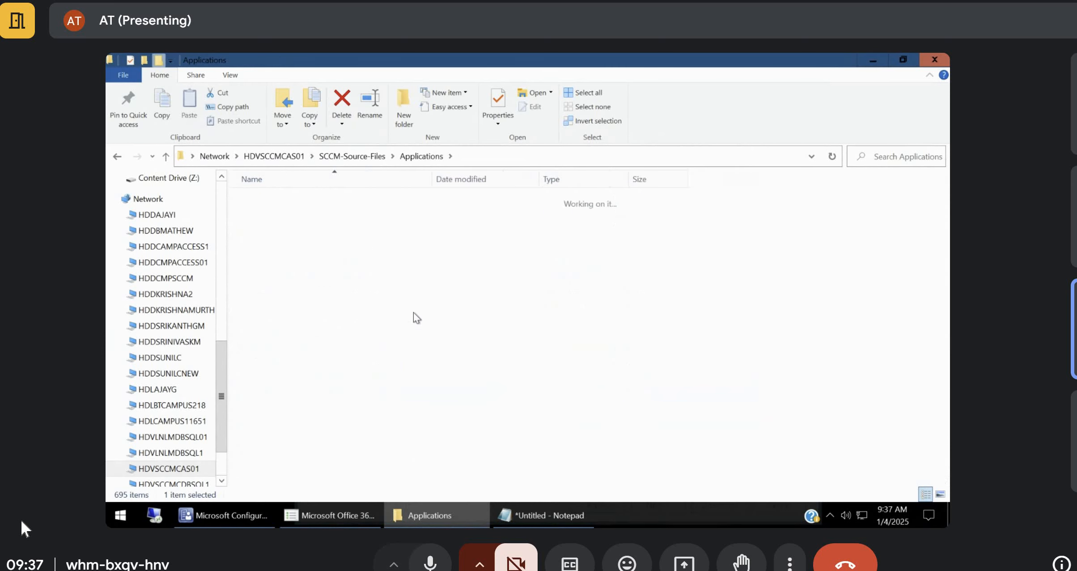
click(421, 156)
scroll(378, 408, down, 2)
double_click(390, 406)
click(319, 205)
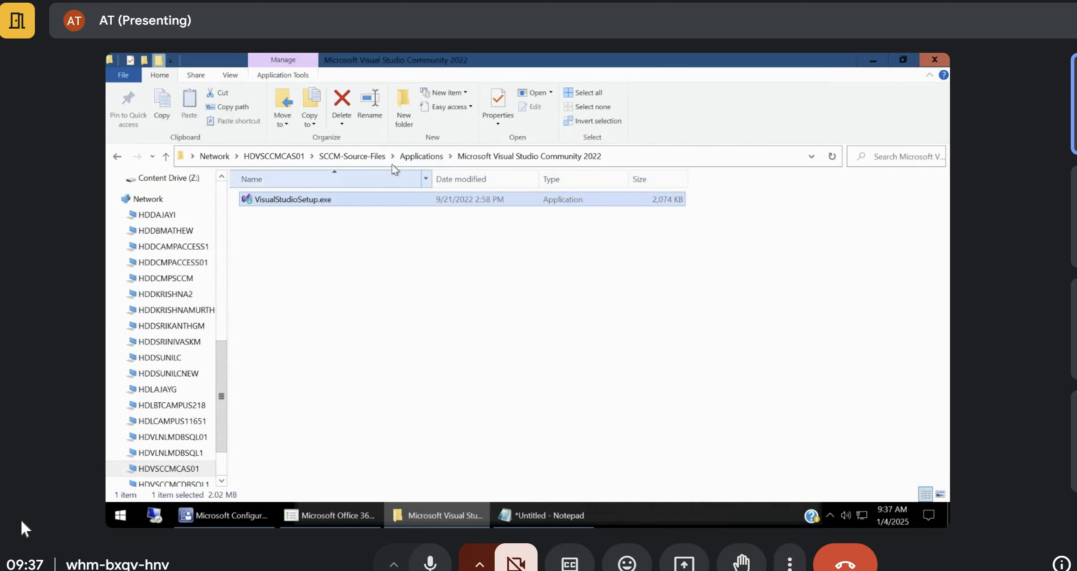
click(408, 157)
scroll(371, 403, down, 2)
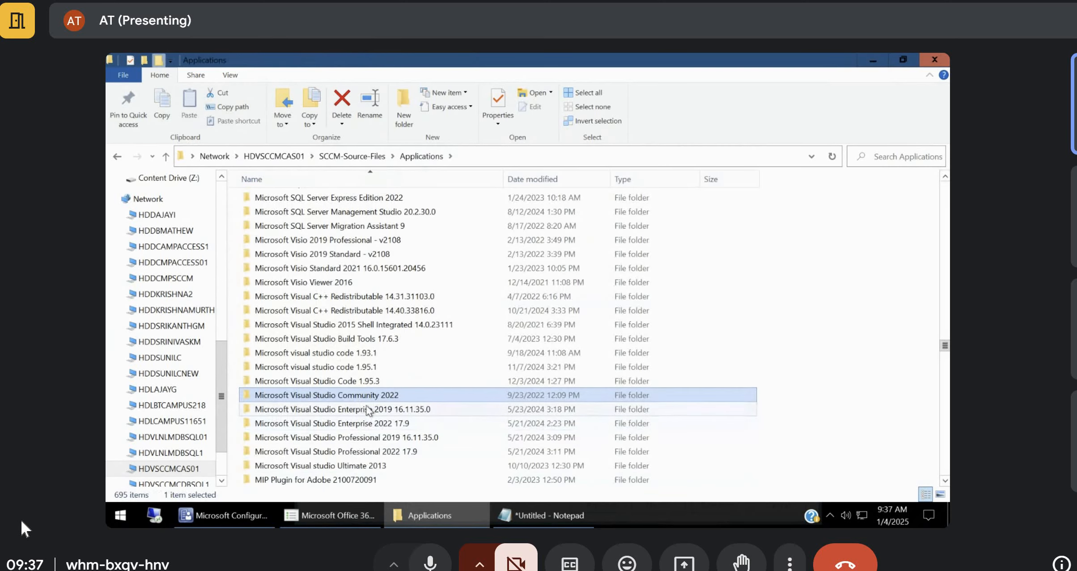
Open Install.bat from the Microsoft Visual Studio Enterprise 2019 16.11.35.0 folder for editing in Notepad and read through its commands.
double_click(371, 409)
click(322, 214)
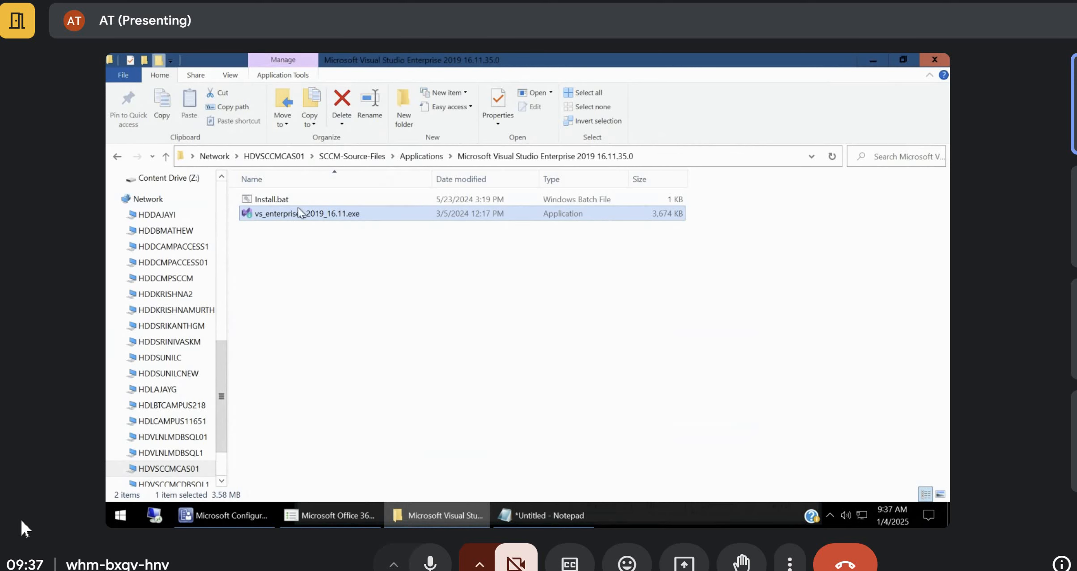
right_click(281, 200)
click(168, 219)
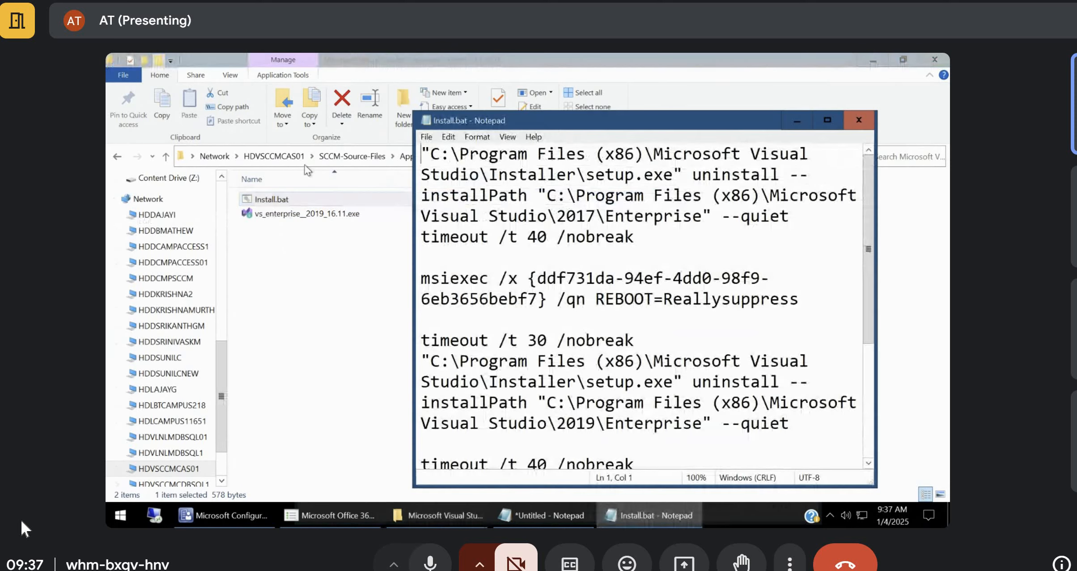
scroll(648, 254, down, 3)
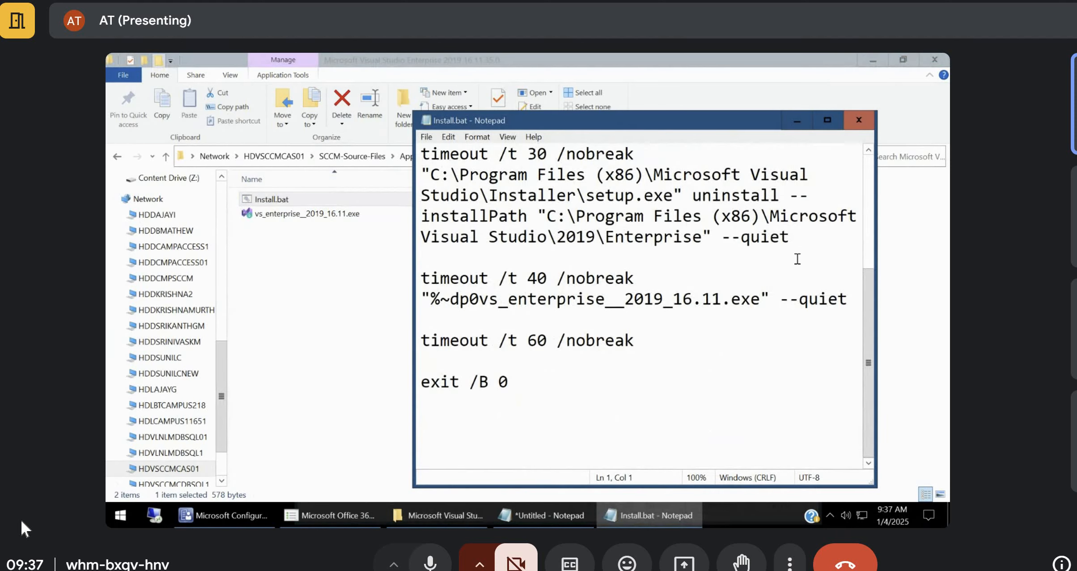
Examine the vs_enterprise__2019_16.11.exe --quiet command in Install.bat, check the Office 365 wizard's progress, and return to the script.
drag(847, 300, 437, 300)
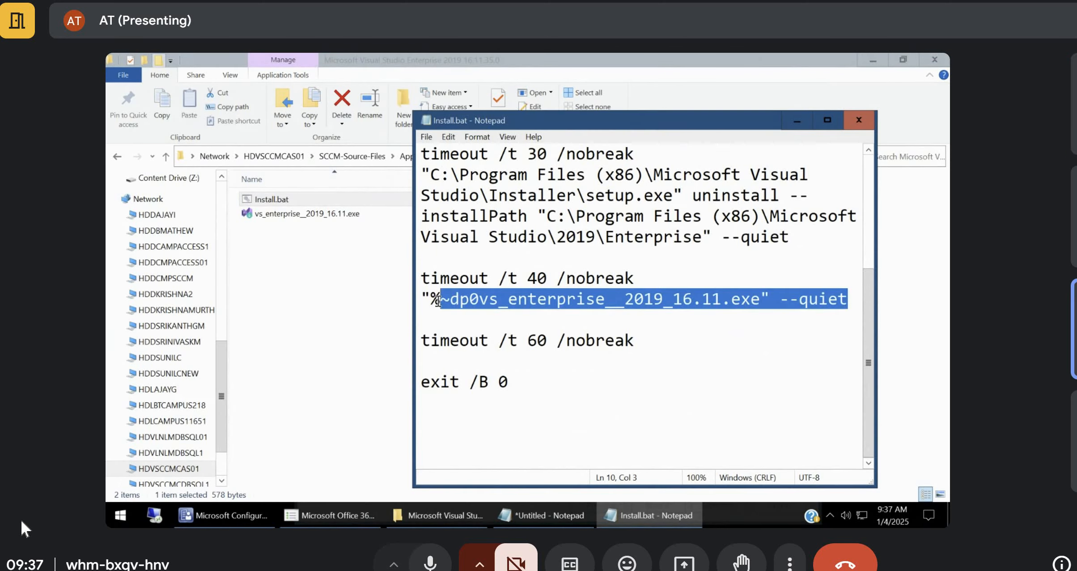
drag(847, 299, 781, 304)
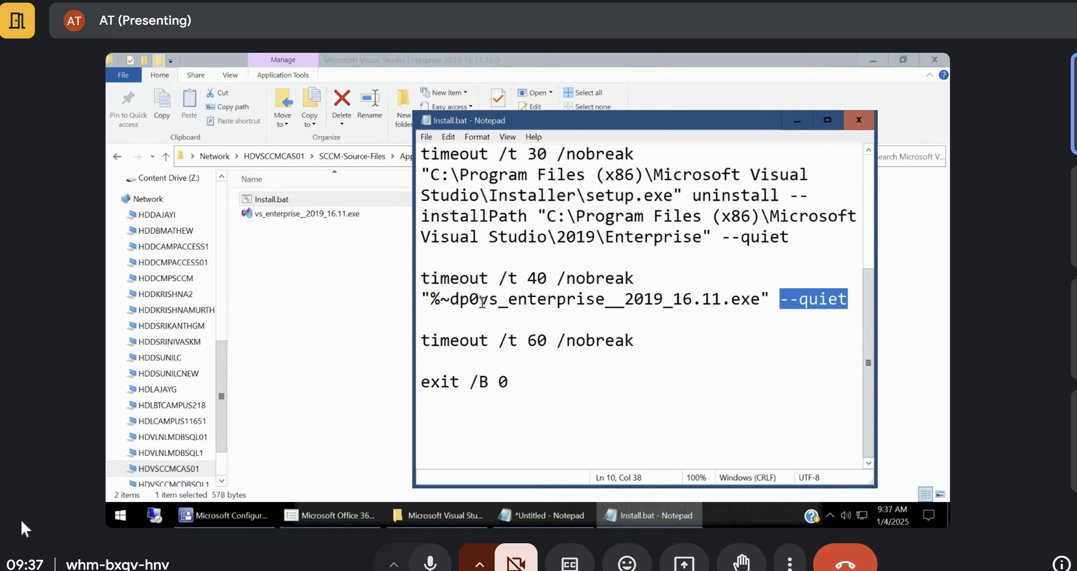
drag(479, 300, 847, 302)
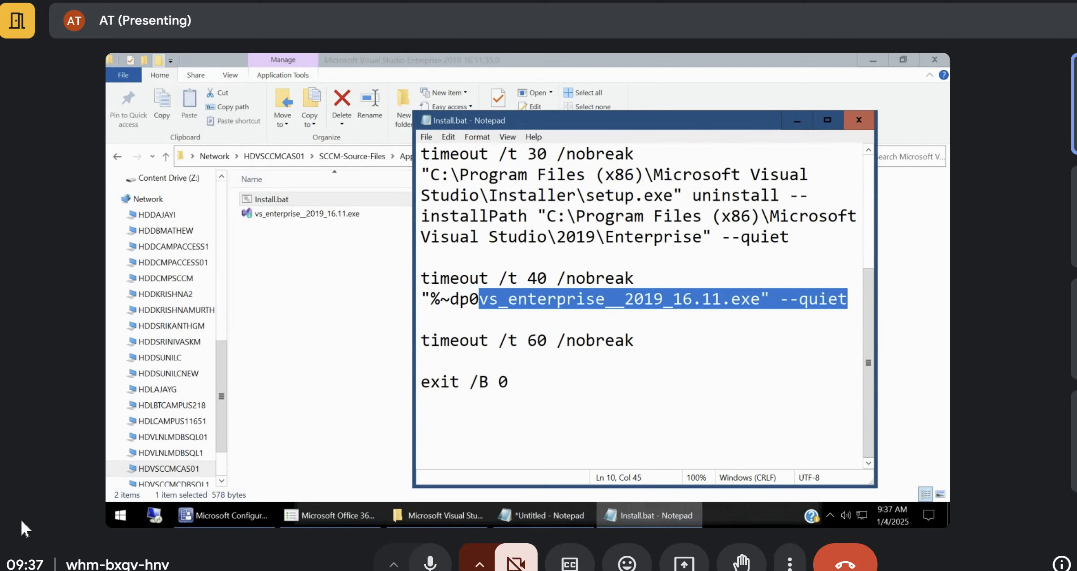
click(331, 514)
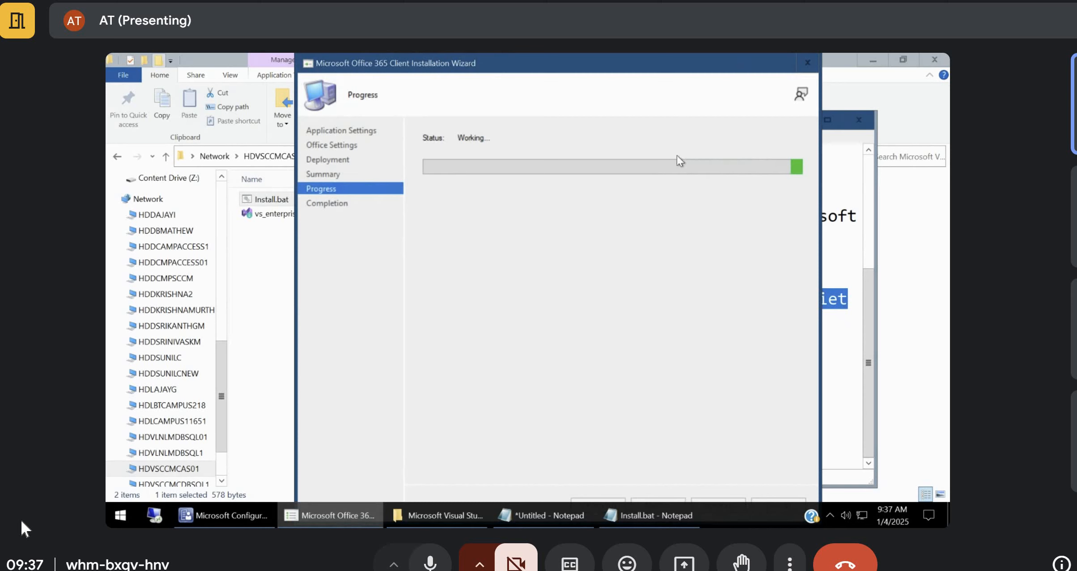
click(836, 352)
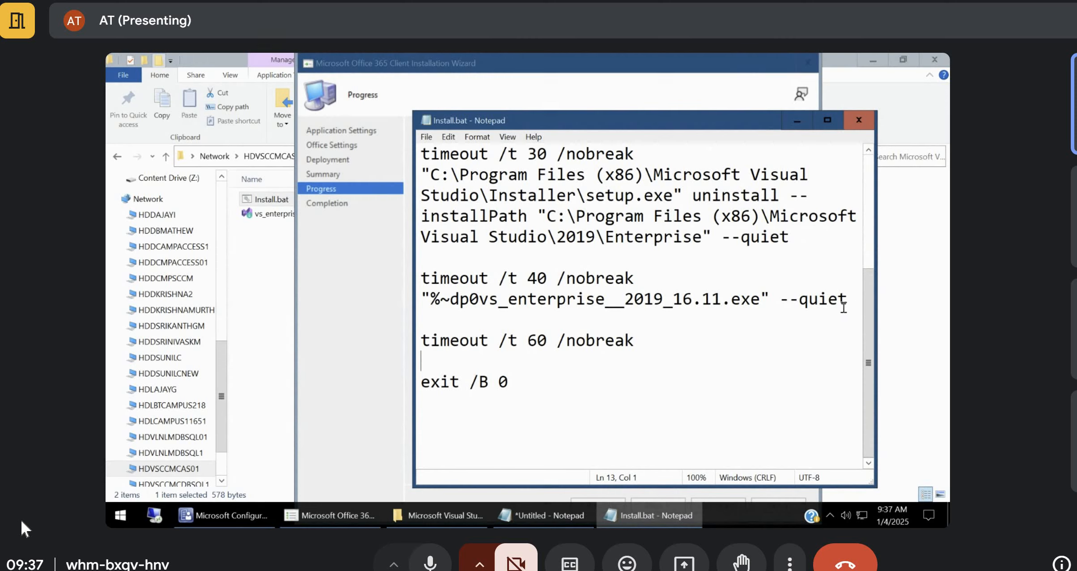
Review the executable name in the silent install command, and close Install.bat and the completed Office 365 Client Installation Wizard.
drag(774, 308, 481, 299)
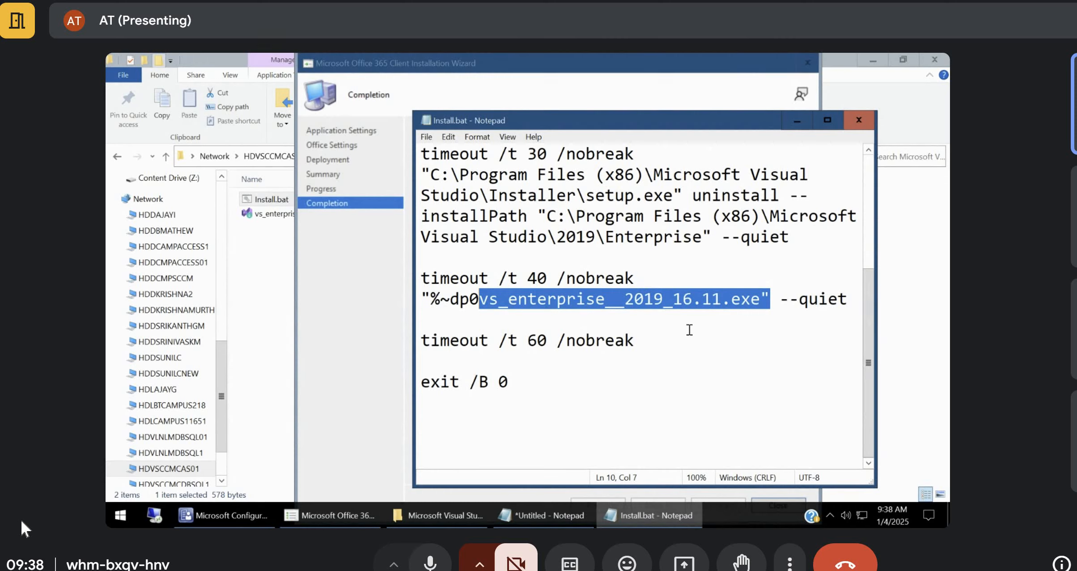
drag(849, 298, 489, 299)
click(859, 120)
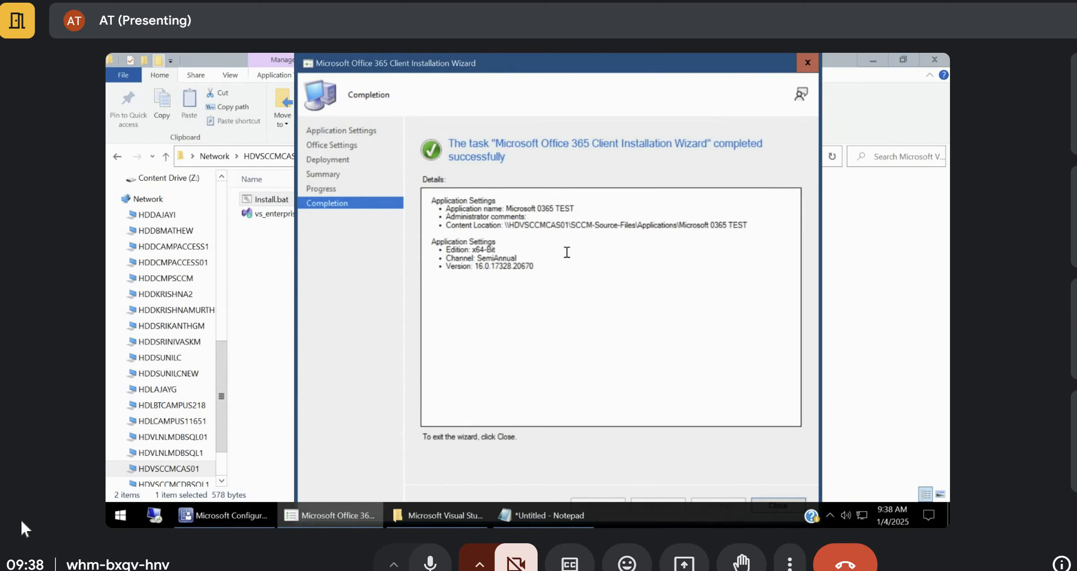
click(762, 504)
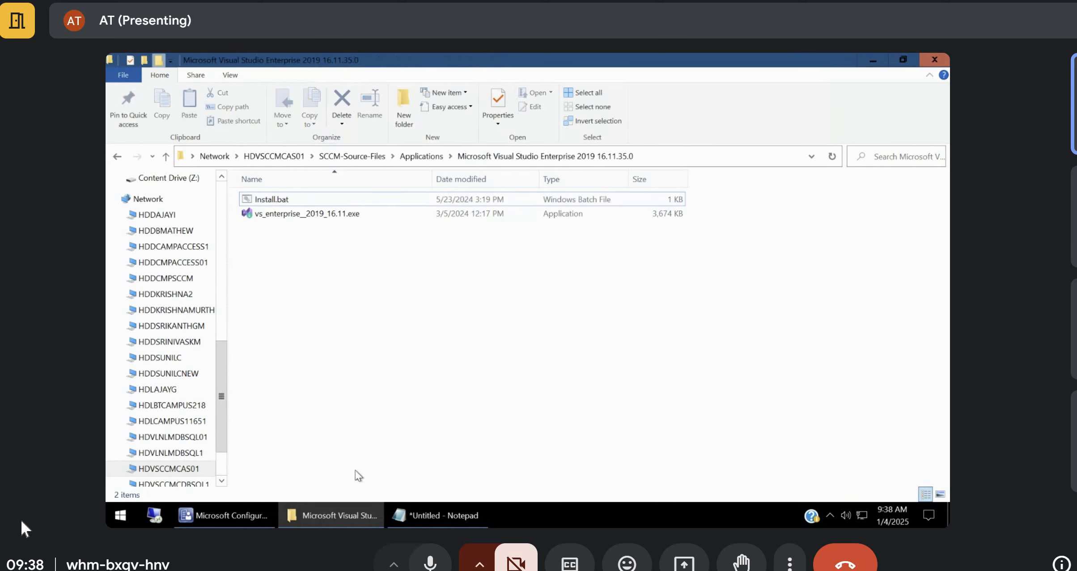
Return to the Applications folder and sort its contents by date modified, newest first.
click(421, 156)
scroll(456, 293, up, 11)
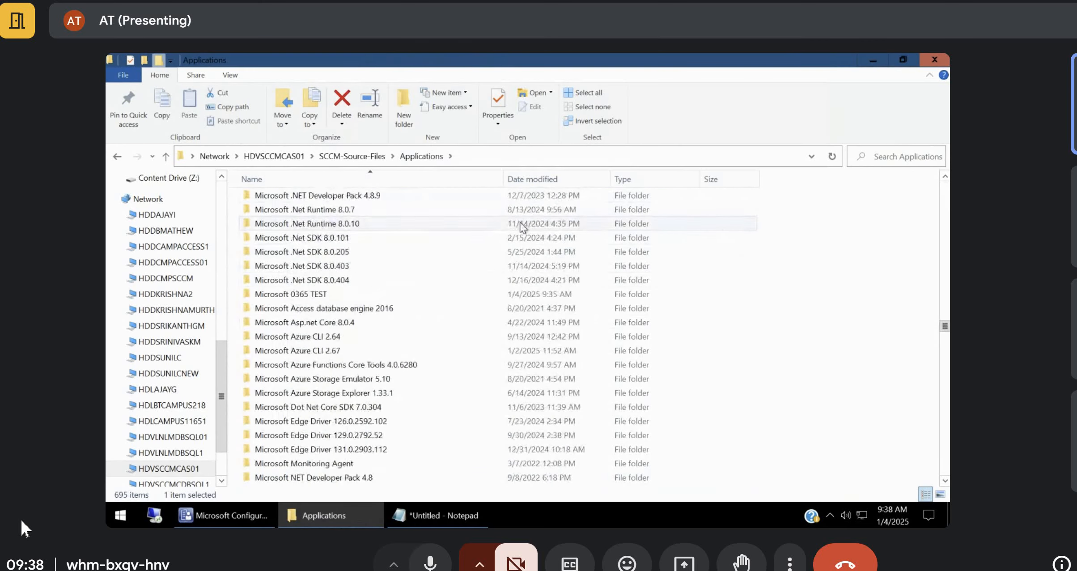
drag(942, 315, 942, 136)
drag(945, 322, 943, 179)
click(537, 179)
scroll(332, 208, up, 18)
drag(945, 309, 945, 185)
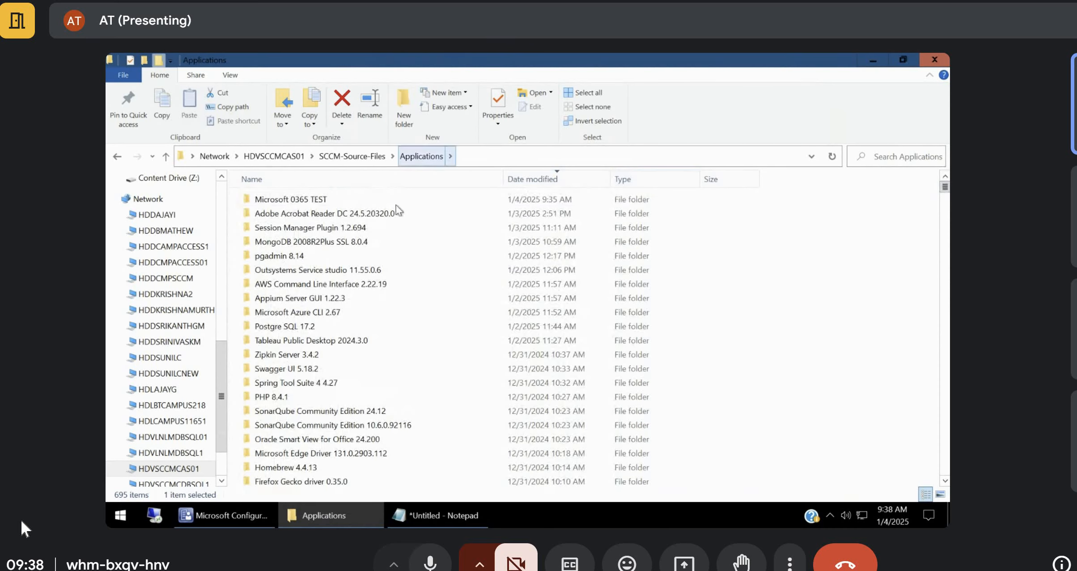
Inspect the Microsoft 0365 TEST folder and its office\data subfolder, and return to the package's main folder.
double_click(346, 199)
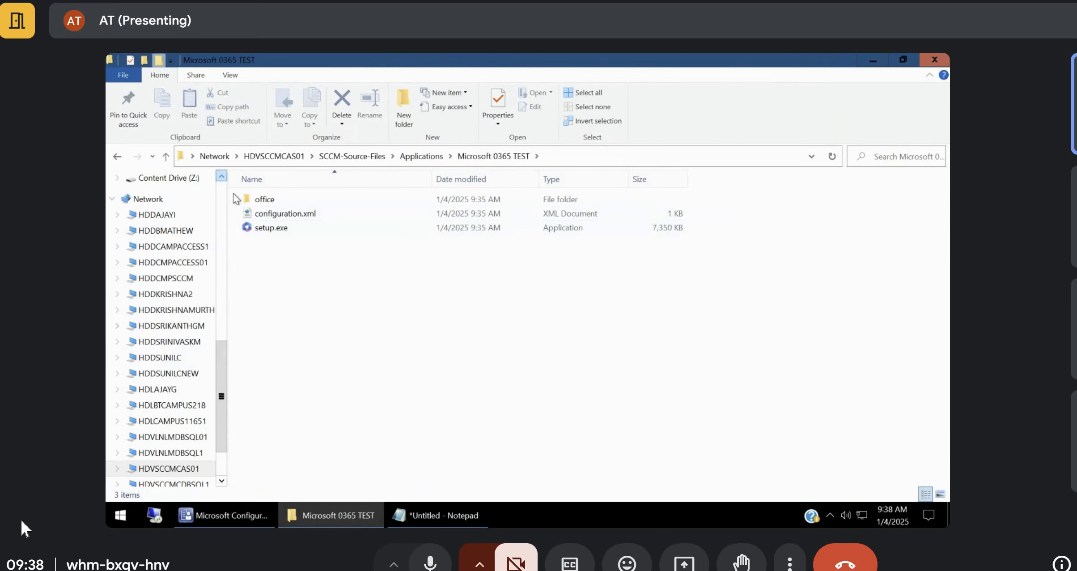
double_click(274, 201)
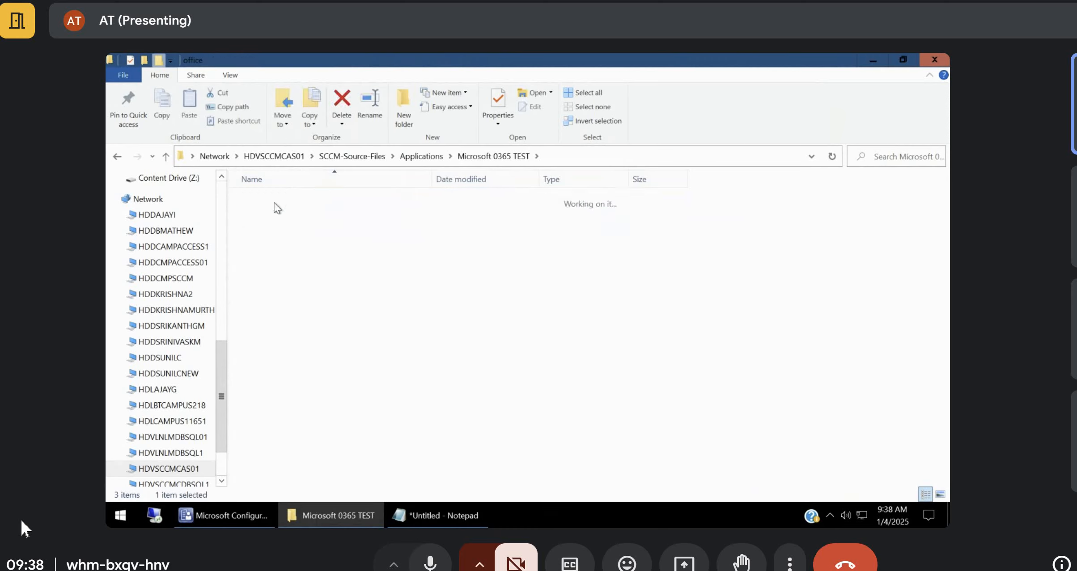
double_click(266, 201)
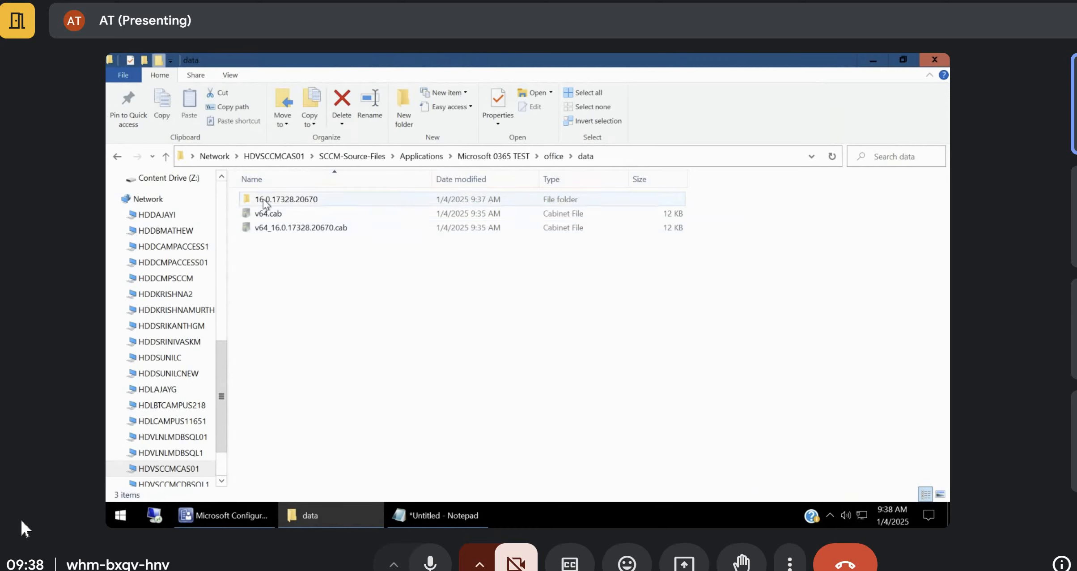
click(465, 158)
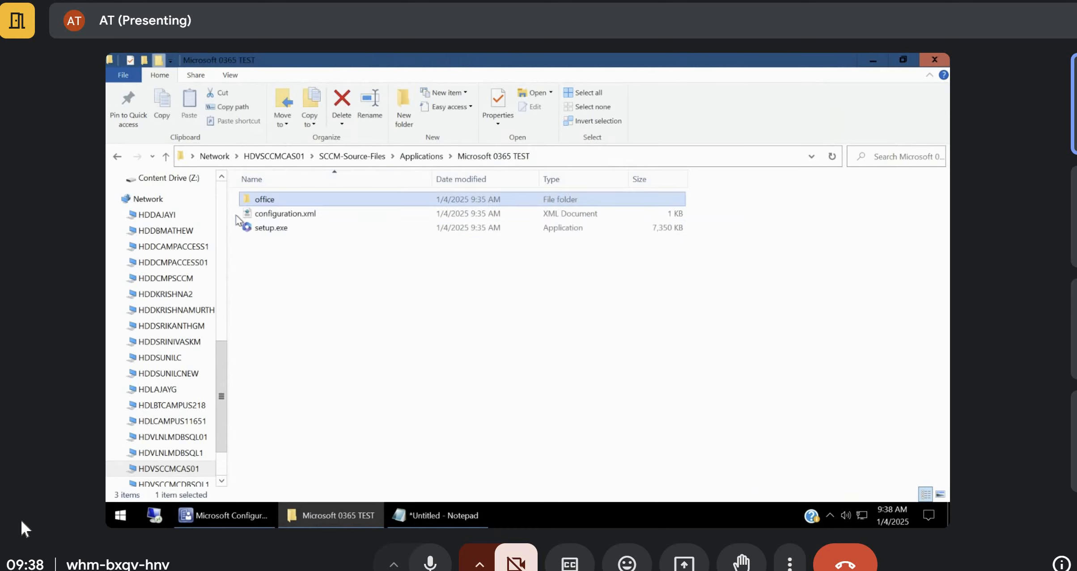
Open configuration.xml for editing in a maximized Notepad window and examine its Channel and Version values.
right_click(285, 218)
click(152, 236)
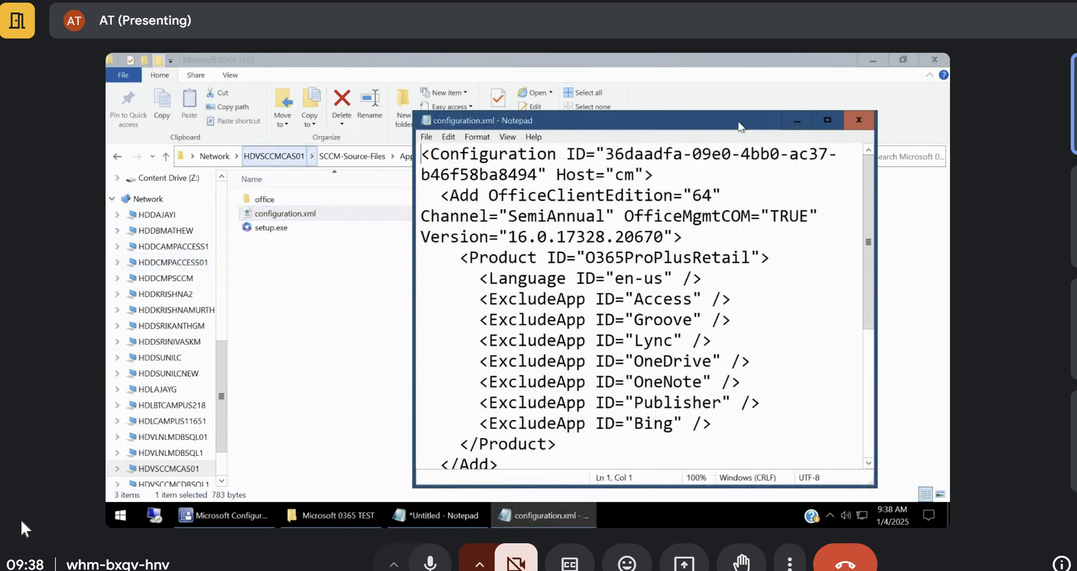
click(827, 120)
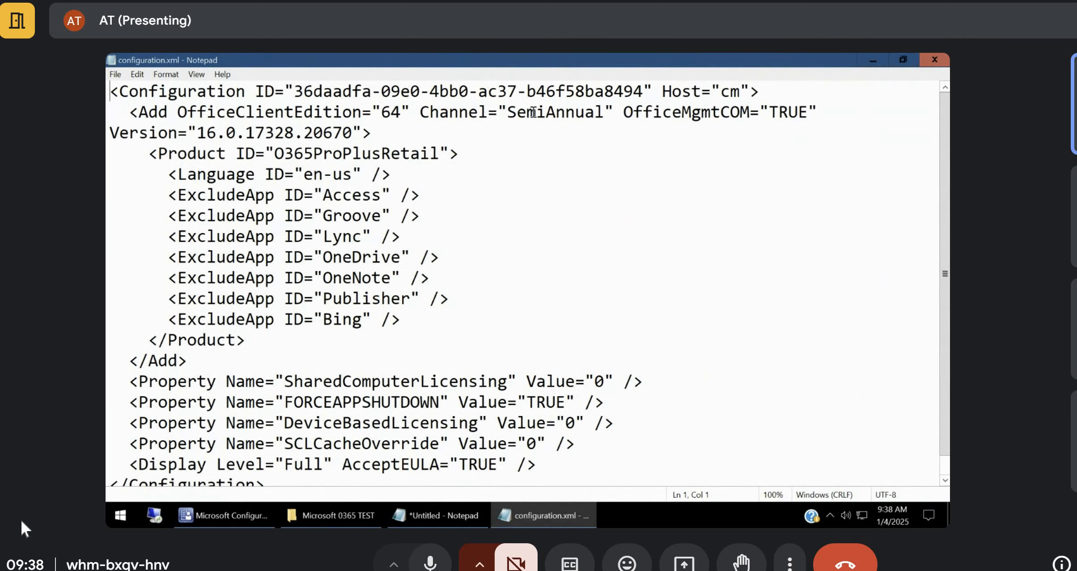
drag(514, 115, 603, 110)
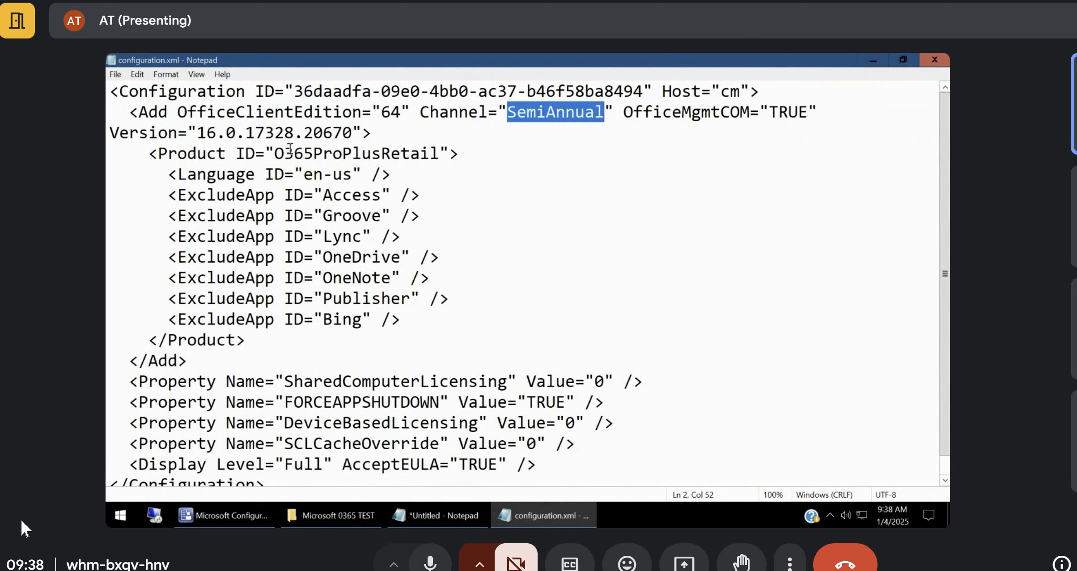
drag(203, 134, 342, 134)
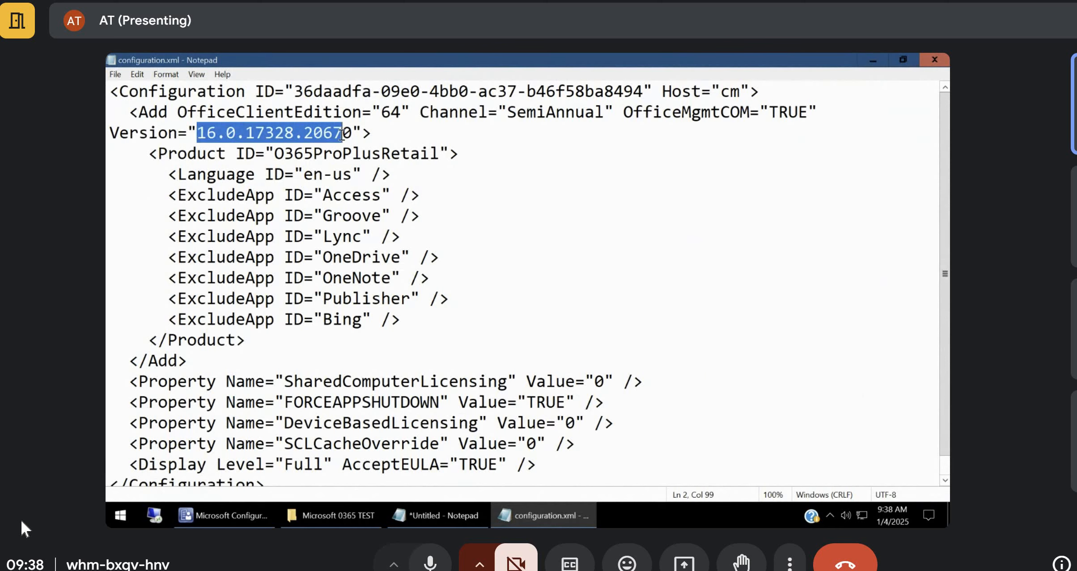
Examine the language and ExcludeApp entries in configuration.xml, from Access through Bing.
drag(265, 174, 394, 319)
click(379, 258)
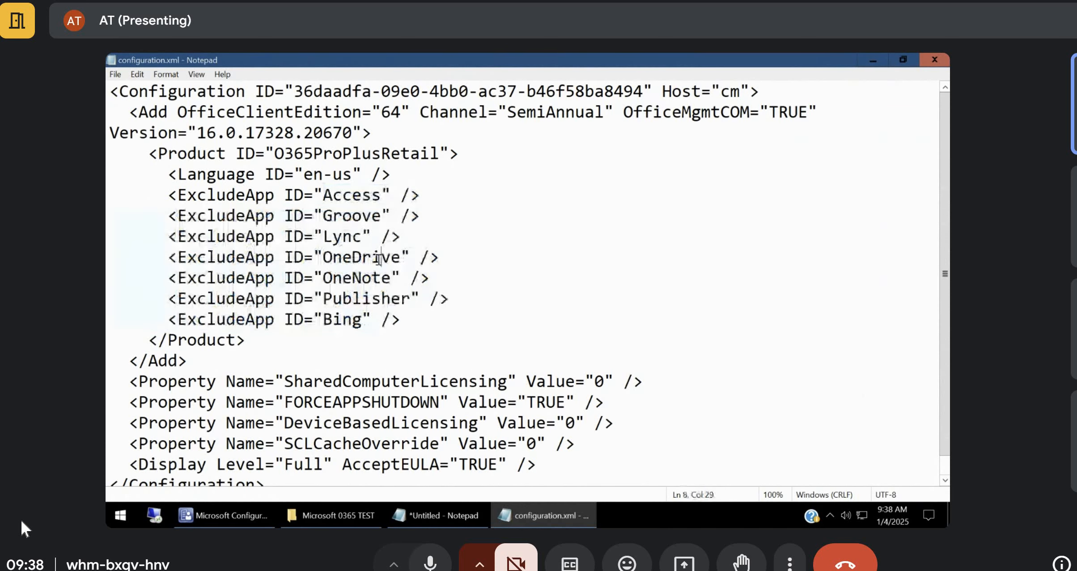
click(371, 299)
scroll(371, 313, down, 1)
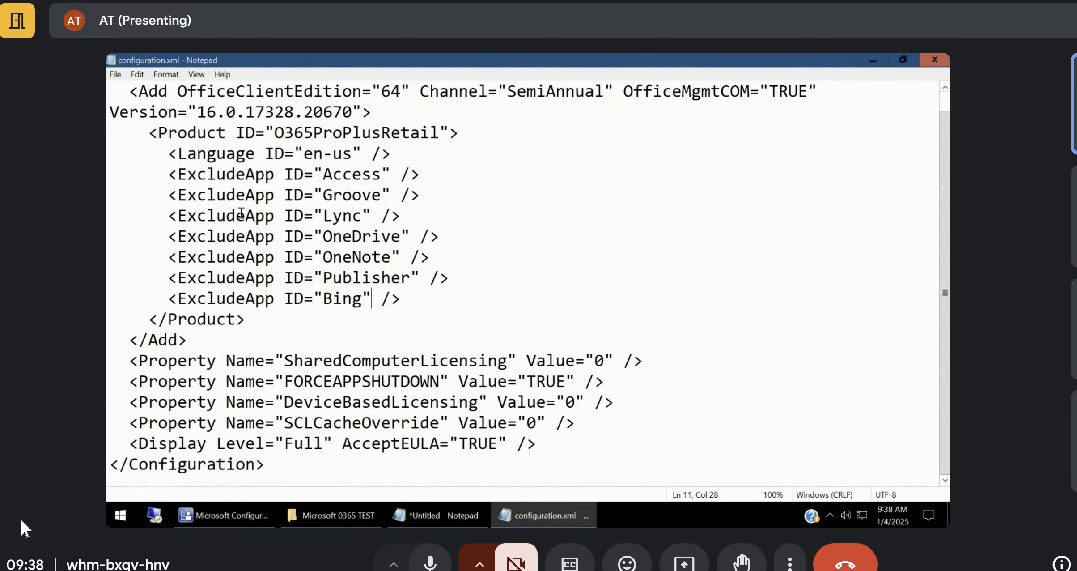
scroll(241, 212, up, 1)
drag(187, 196, 284, 195)
drag(173, 218, 274, 216)
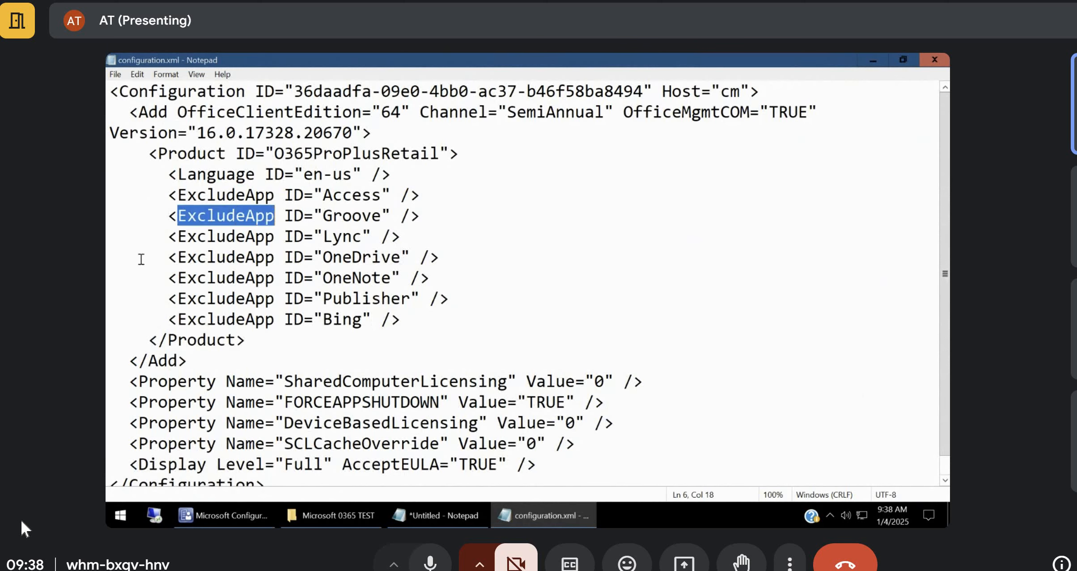
drag(172, 244, 269, 240)
click(278, 320)
drag(393, 322, 179, 187)
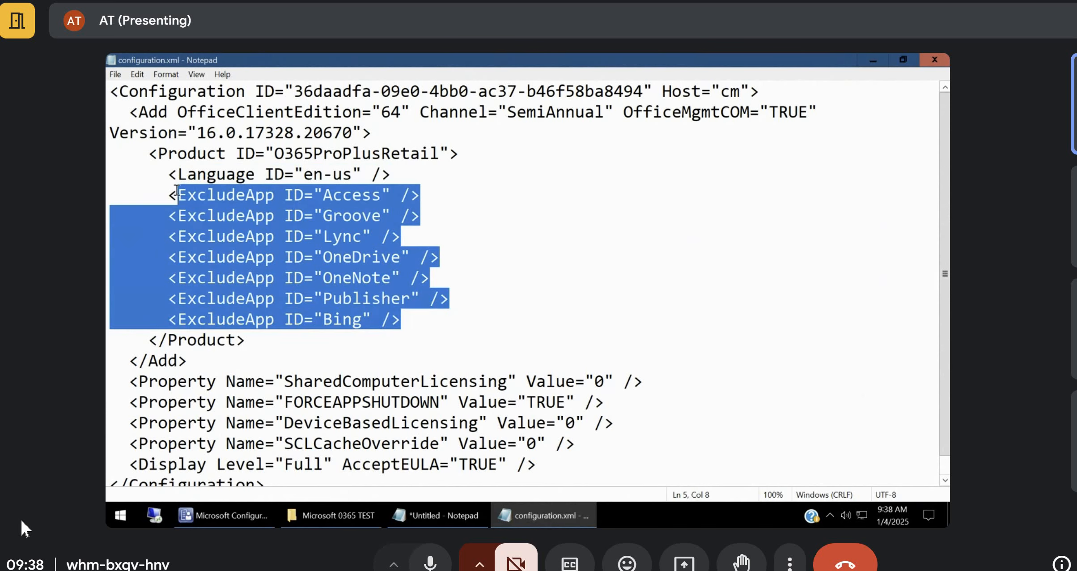
click(231, 232)
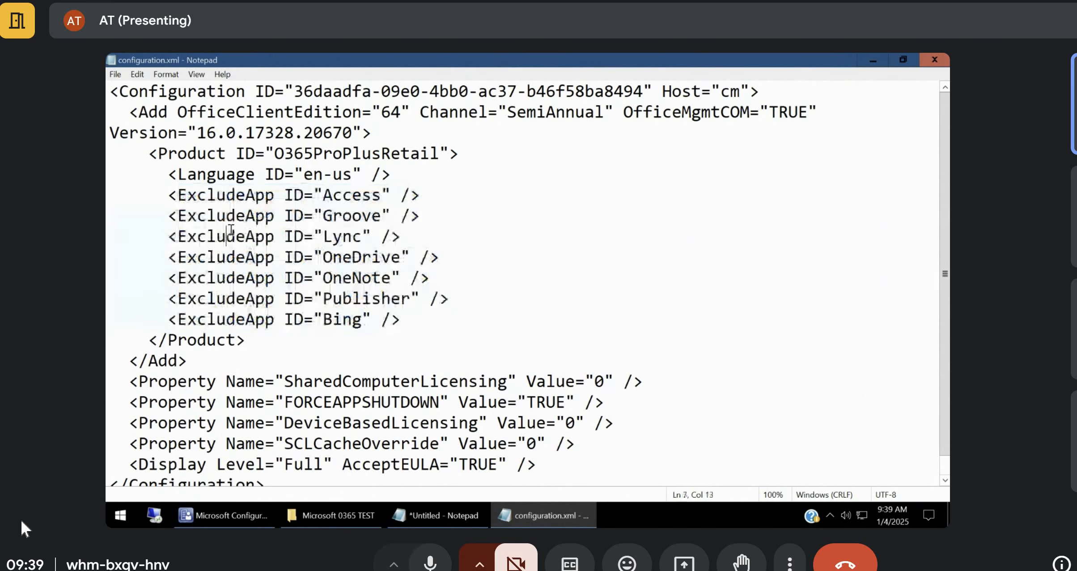
drag(323, 197, 371, 324)
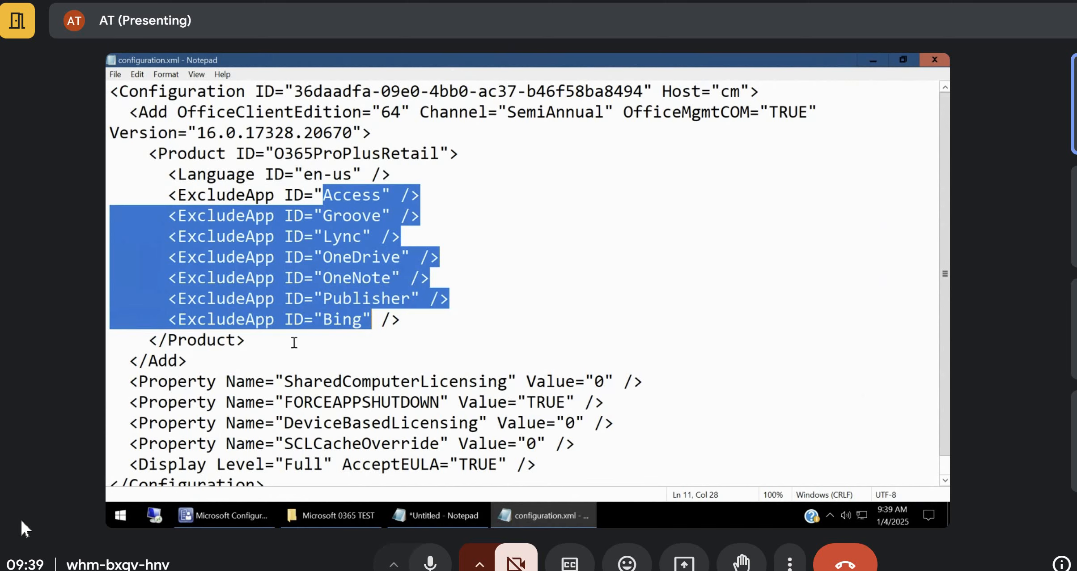
Set the FORCEAPPSHUTDOWN property value to False in configuration.xml, and save the file while closing it.
scroll(294, 343, down, 1)
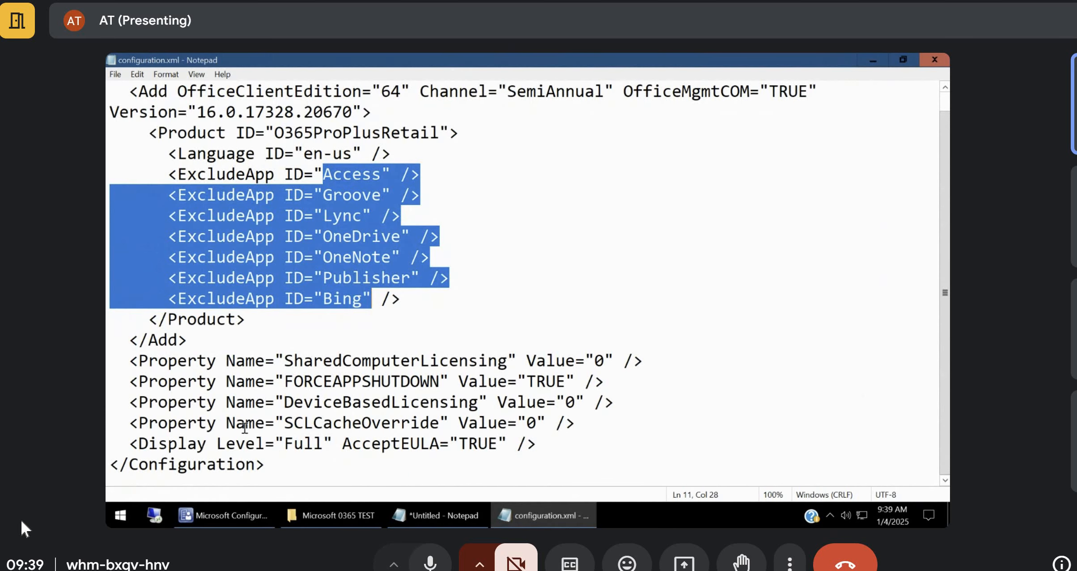
drag(443, 381, 287, 384)
double_click(545, 381)
click(547, 381)
double_click(554, 383)
click(559, 384)
drag(565, 383, 530, 384)
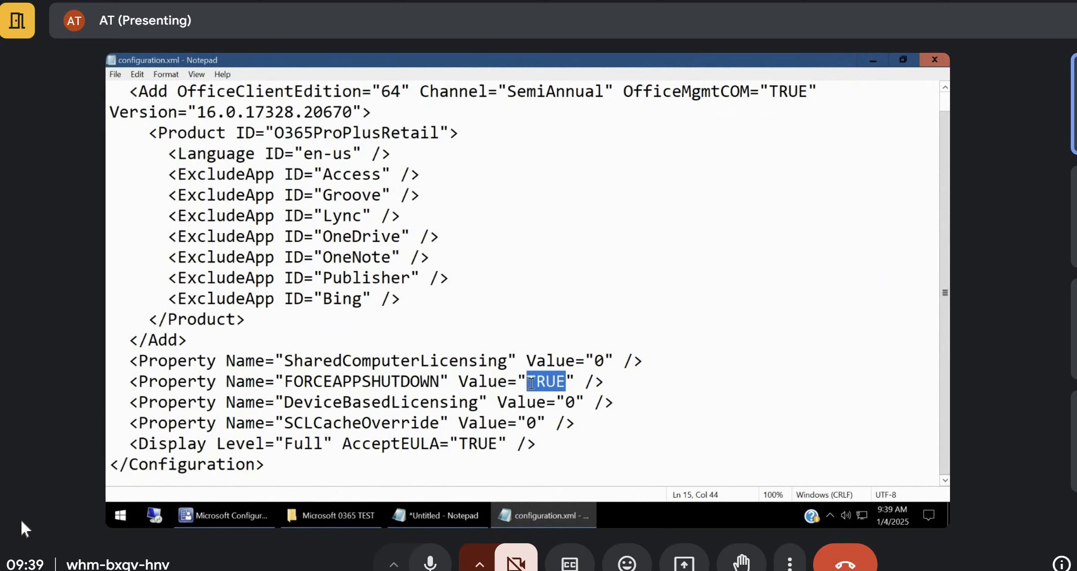
text(False)
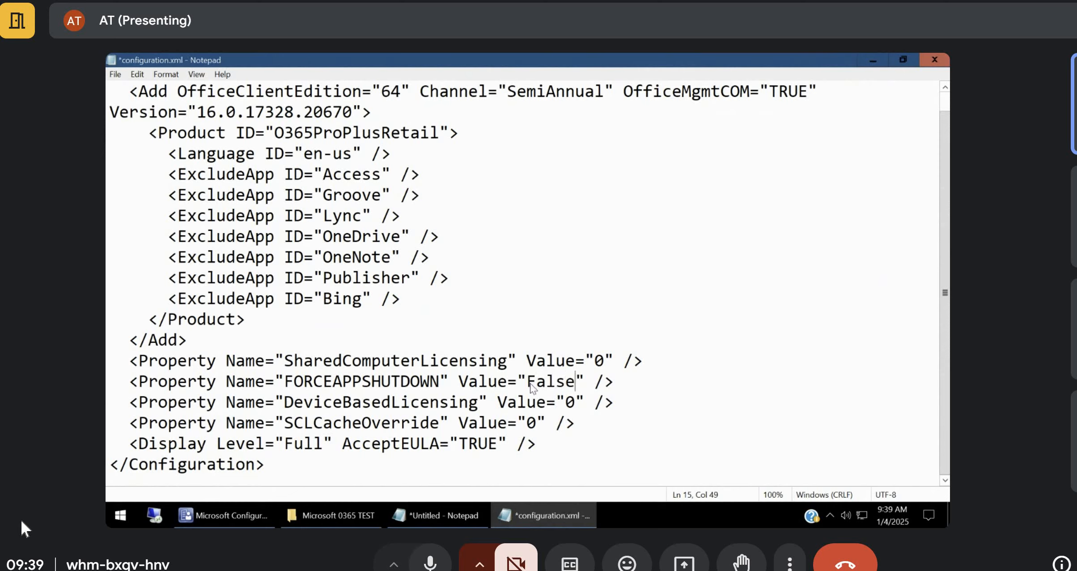
key(BackSpace)
text(e)
key(BackSpace)
key(BackSpace)
key(BackSpace)
key(BackSpace)
key(BackSpace)
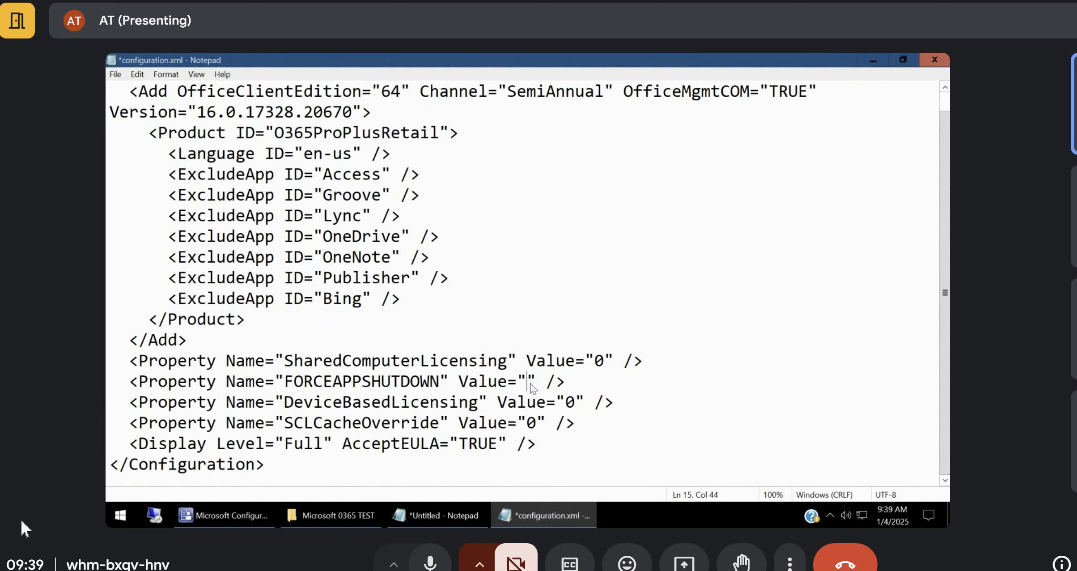
text(False)
click(935, 59)
click(505, 297)
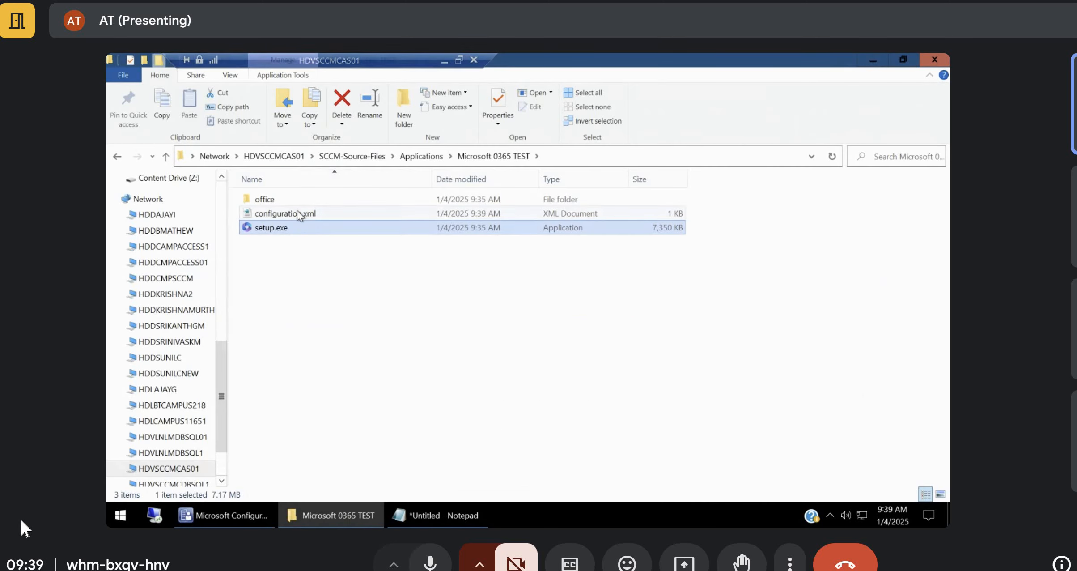
Return to the Applications folder, sort it by name, and locate the existing Microsoft O365 package folders.
click(422, 156)
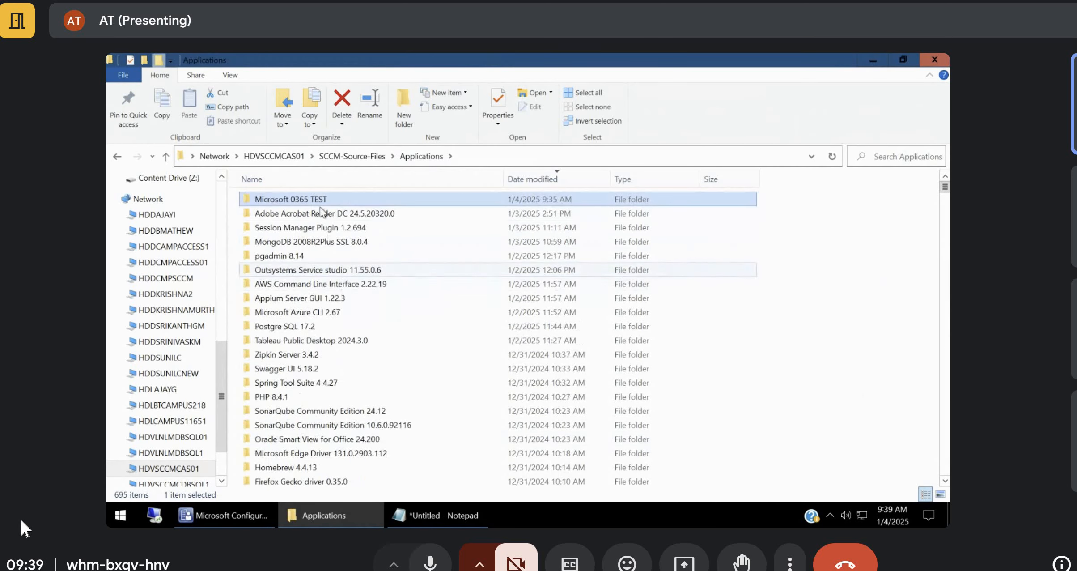
click(309, 179)
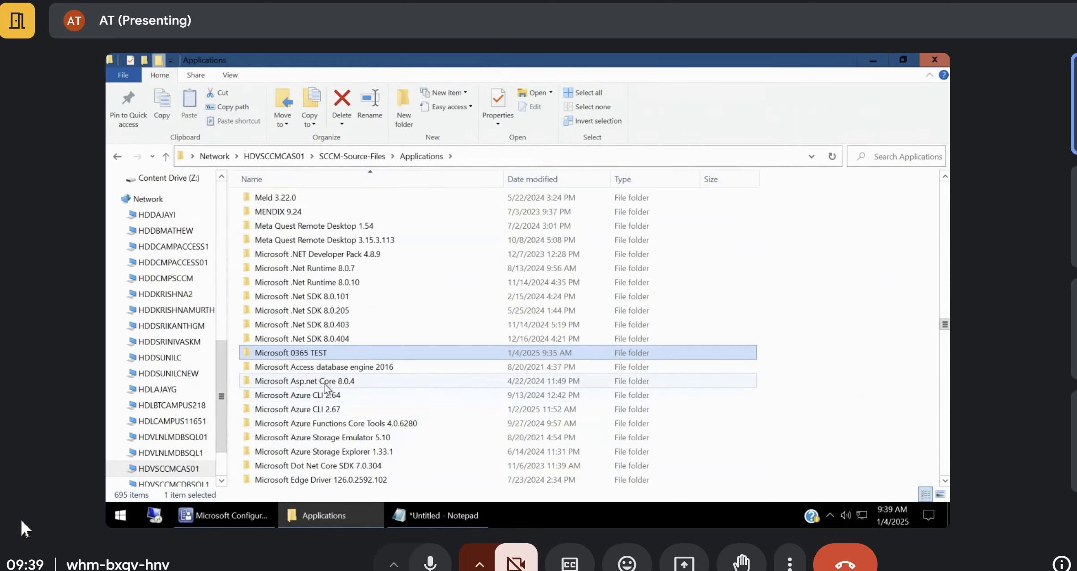
scroll(333, 416, down, 3)
scroll(335, 356, down, 2)
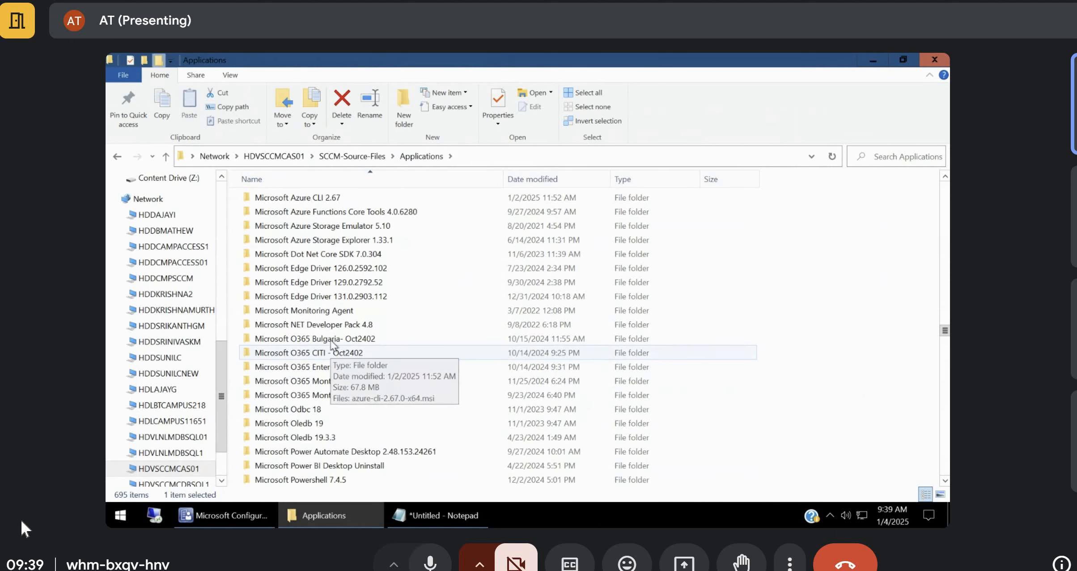
Open Uninstall.xml from the Microsoft O365 Enterprise - Oct2402 folder for editing and examine its Remove All setting.
double_click(331, 366)
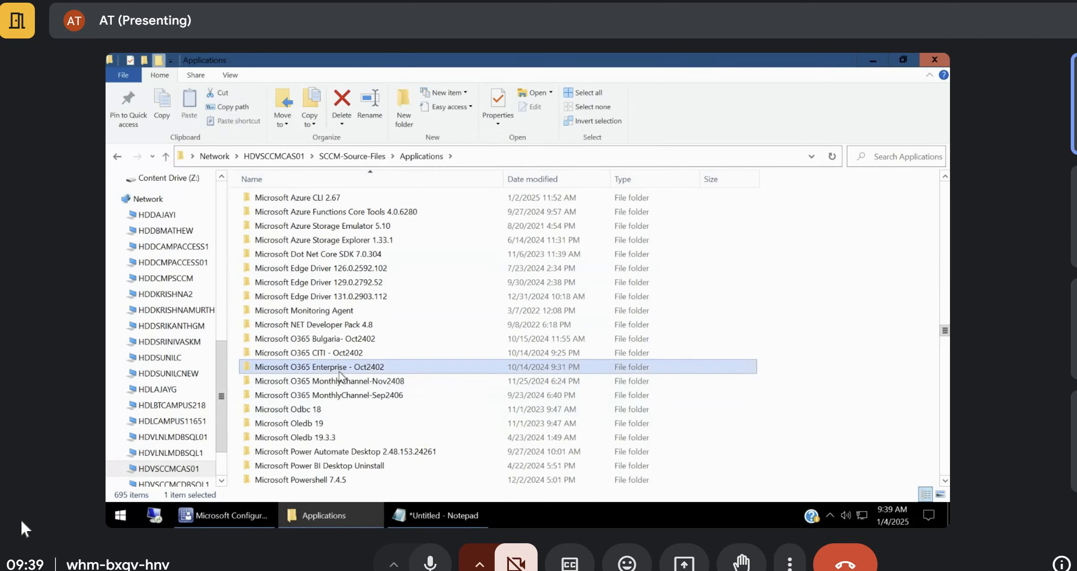
right_click(270, 245)
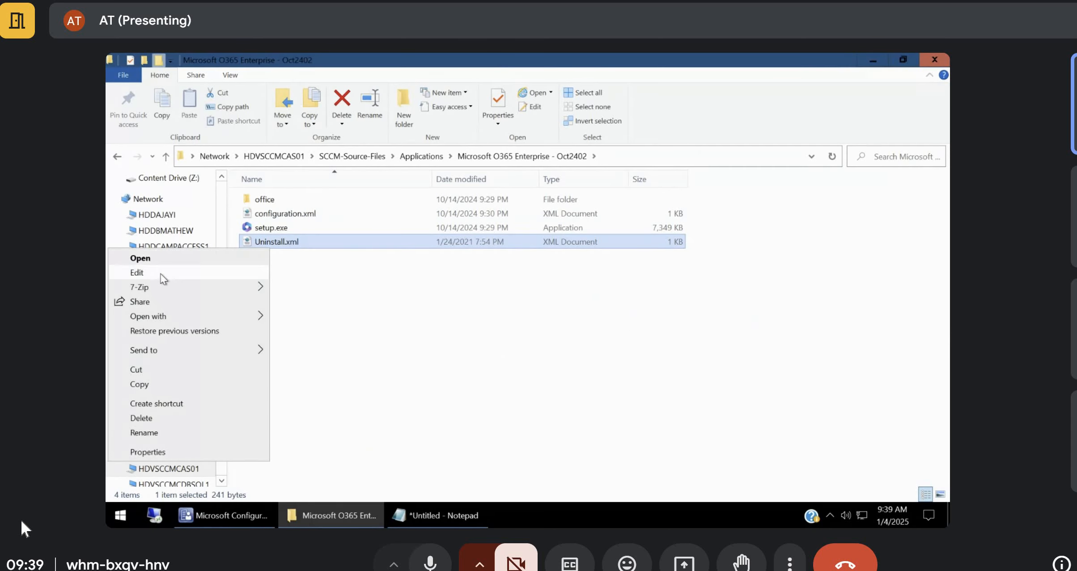
click(161, 274)
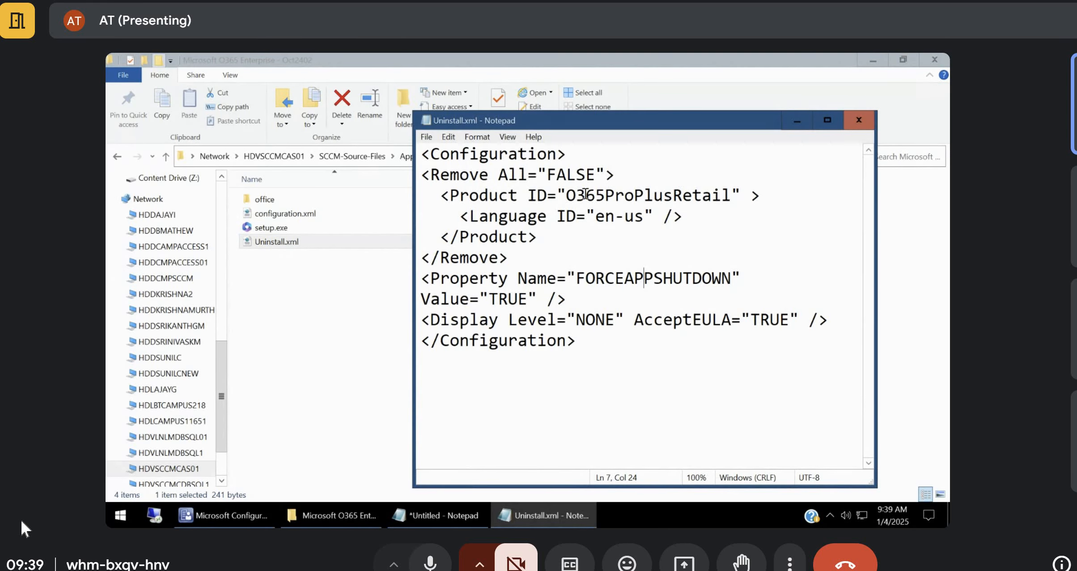
drag(613, 174, 421, 175)
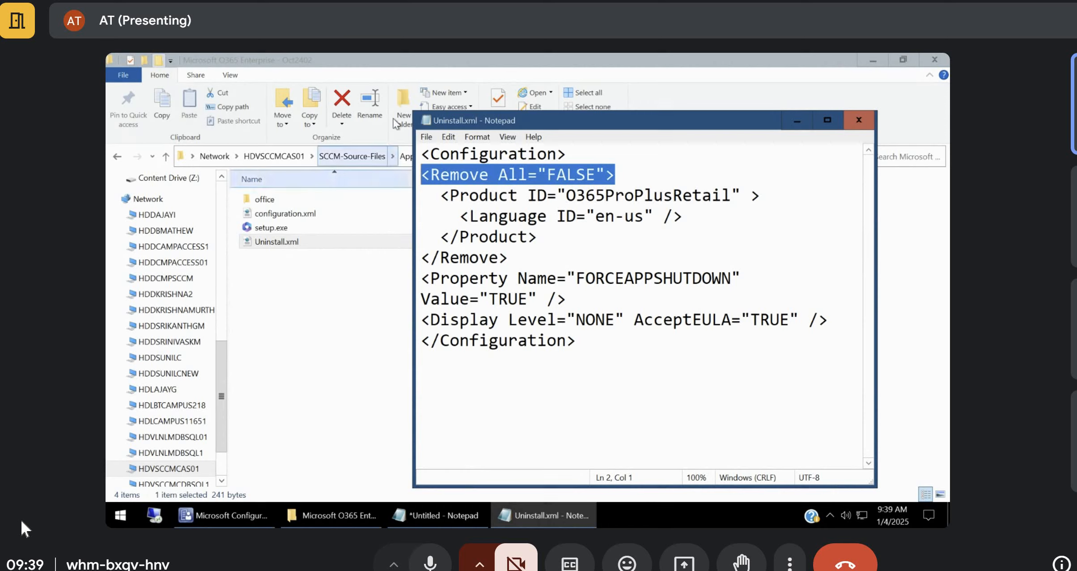
click(582, 179)
double_click(580, 178)
click(596, 175)
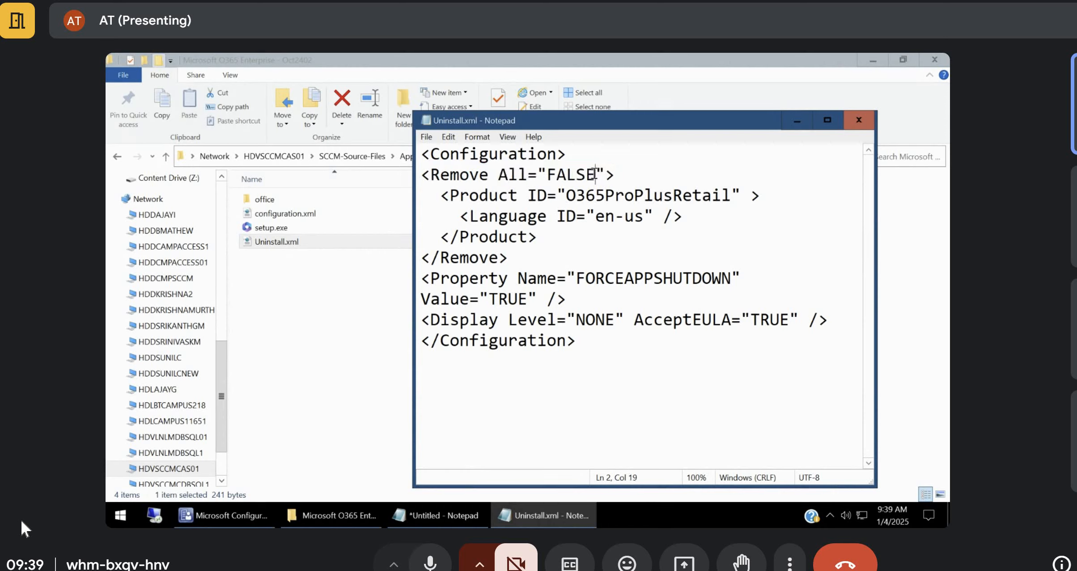
drag(598, 175, 537, 176)
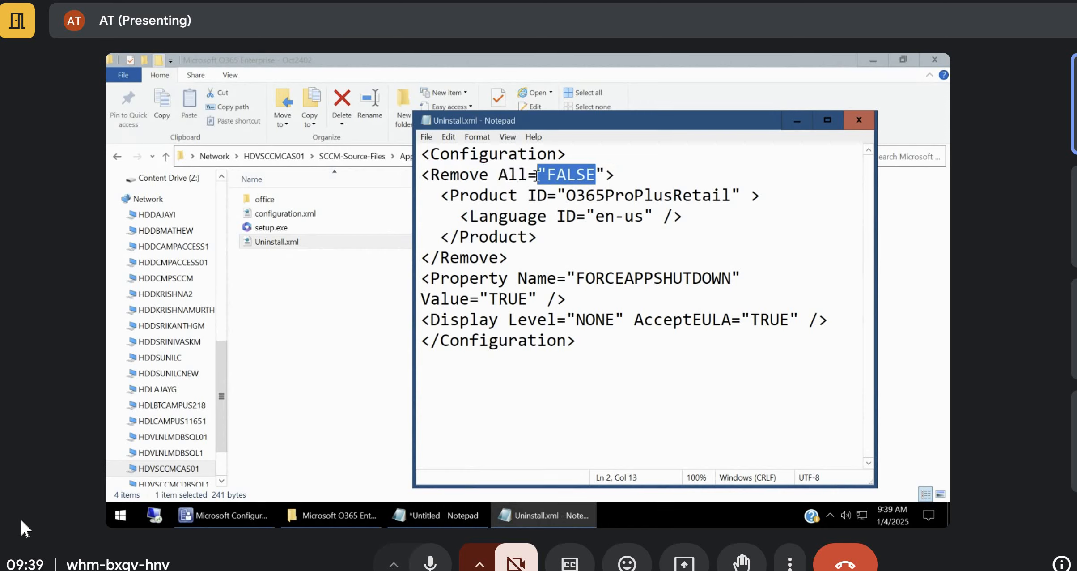
Examine the language and FORCEAPPSHUTDOWN entries in Uninstall.xml, and close the file without changing it.
drag(664, 223, 506, 222)
drag(751, 281, 442, 276)
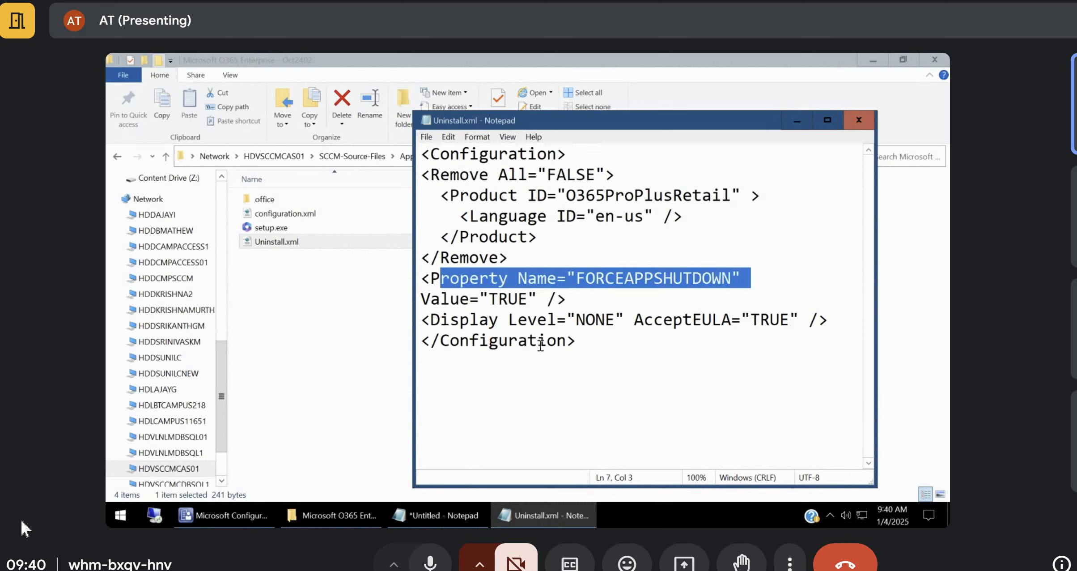
click(606, 382)
key(ctrl+a)
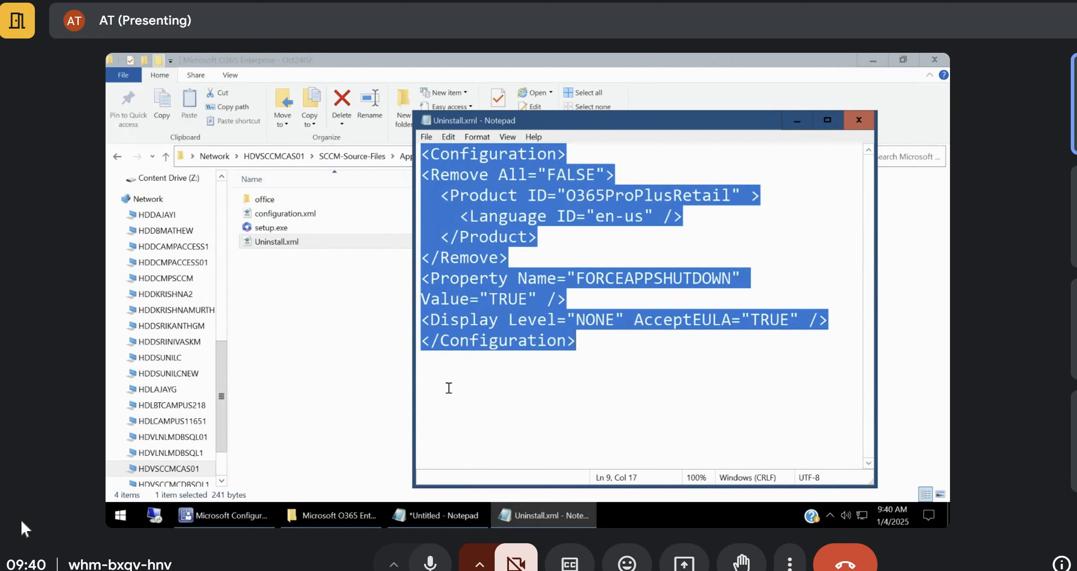
click(654, 278)
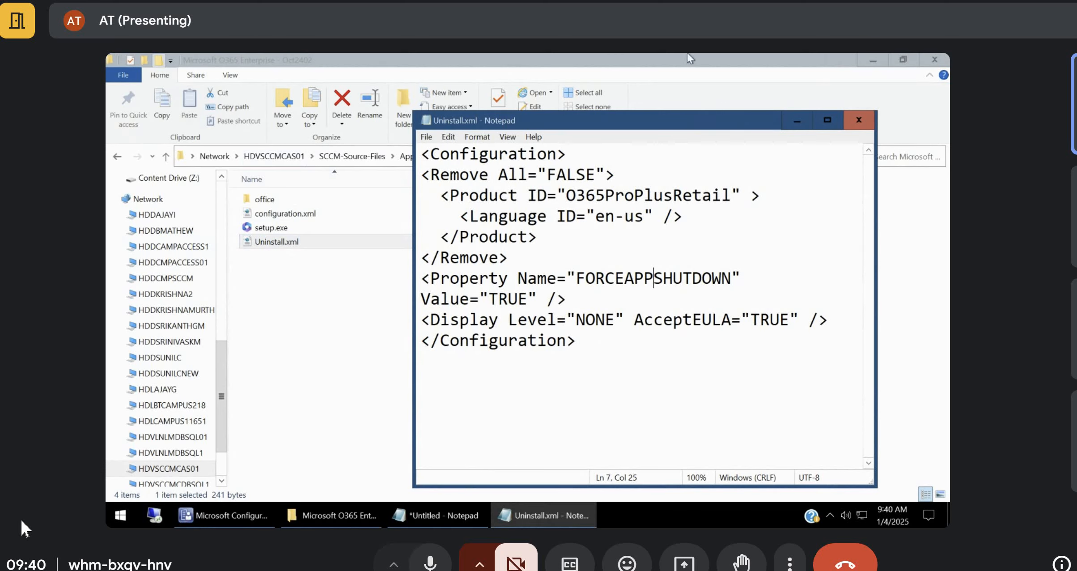
click(859, 126)
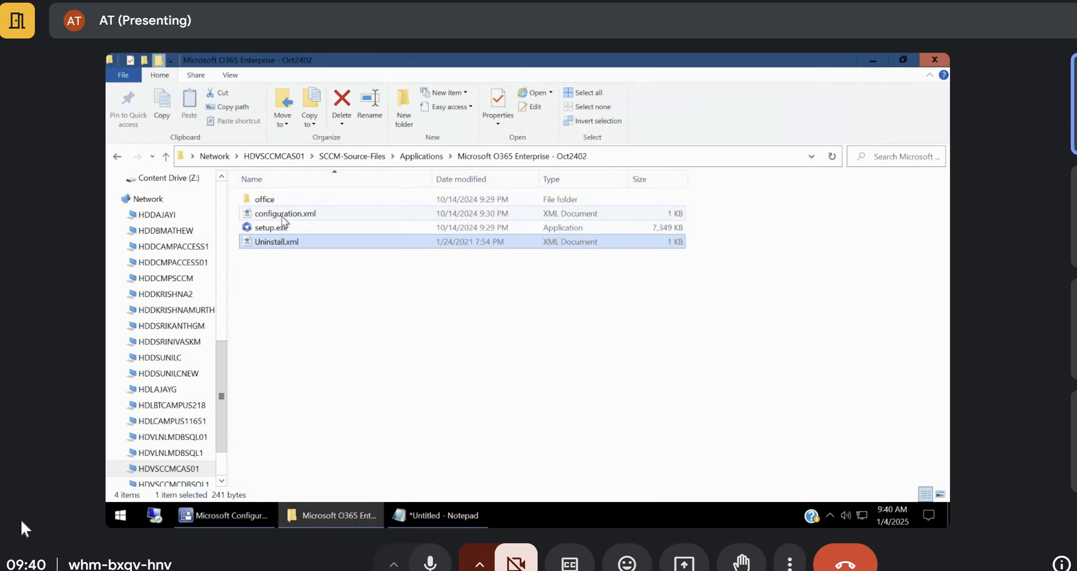
Reopen Uninstall.xml for editing and review its full contents, focusing on the Remove element and its product entry.
right_click(293, 253)
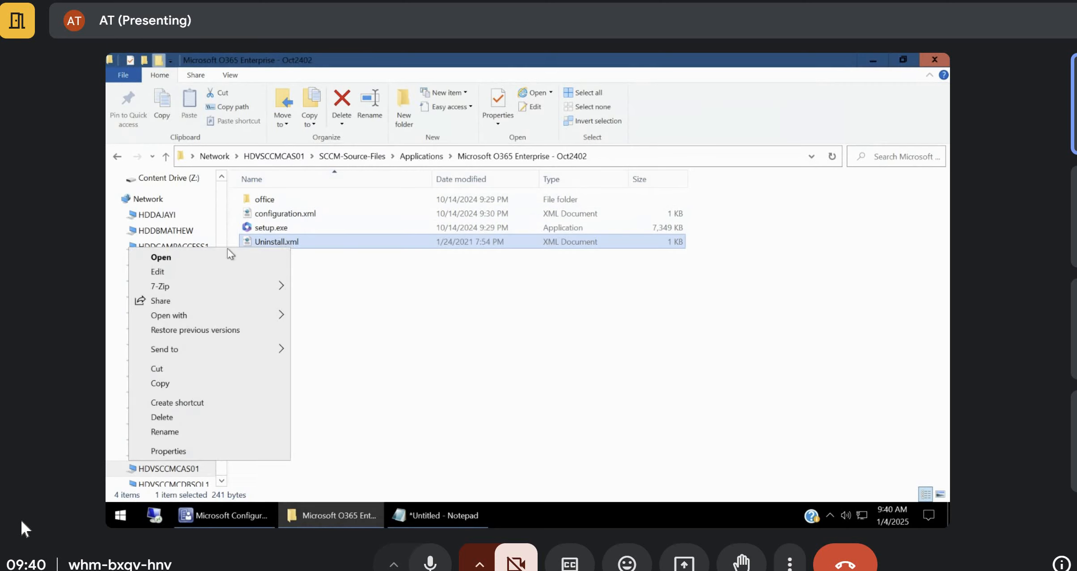
click(200, 272)
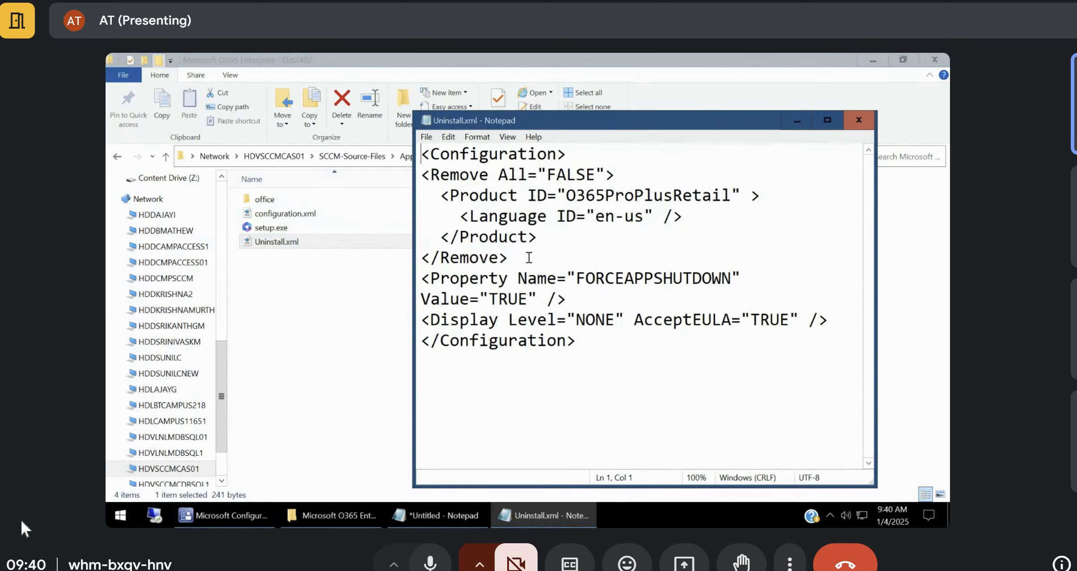
drag(589, 349, 427, 150)
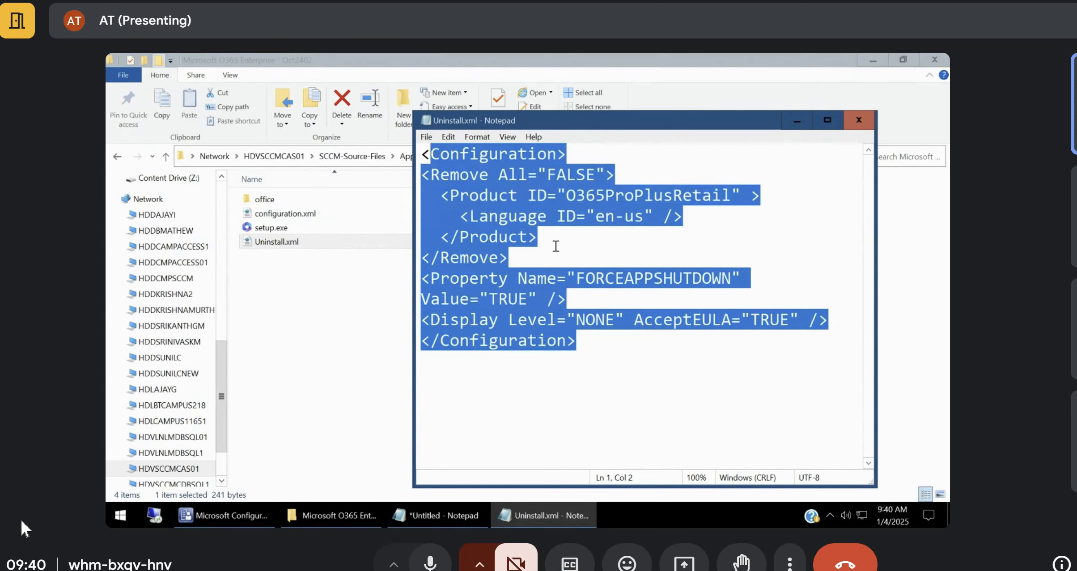
click(560, 244)
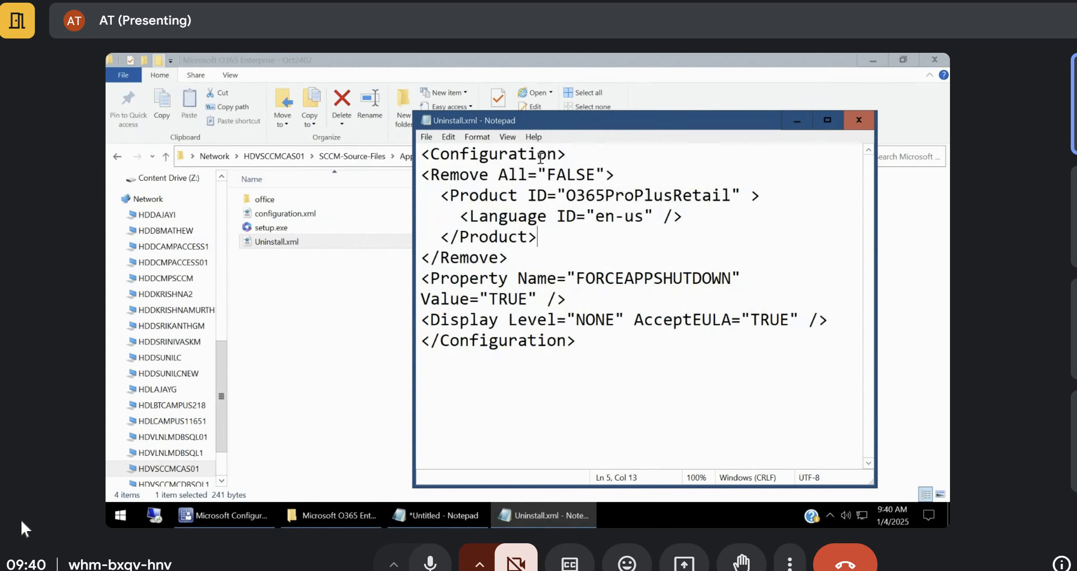
drag(606, 174, 420, 174)
click(673, 279)
drag(624, 183, 431, 188)
click(623, 229)
Locate setup.exe and Uninstall.xml in the package folder, recheck the uninstall configuration, and close it.
click(291, 228)
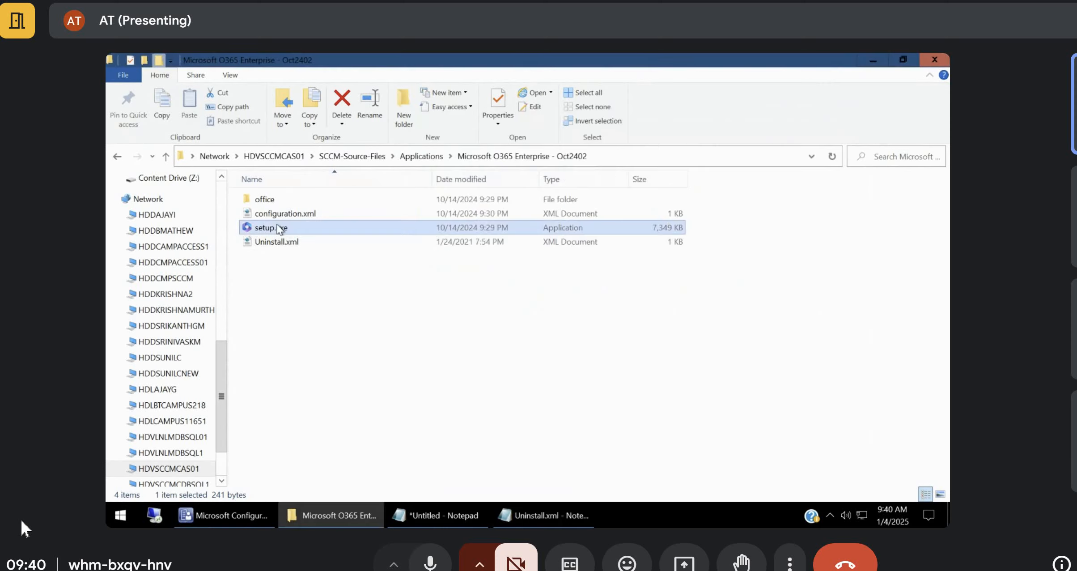
click(290, 243)
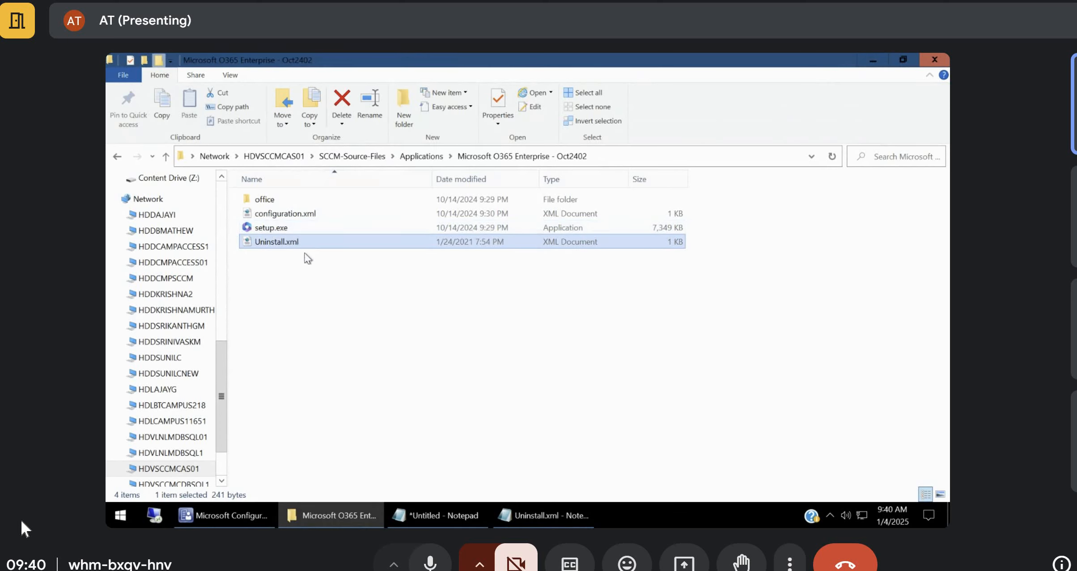
click(523, 515)
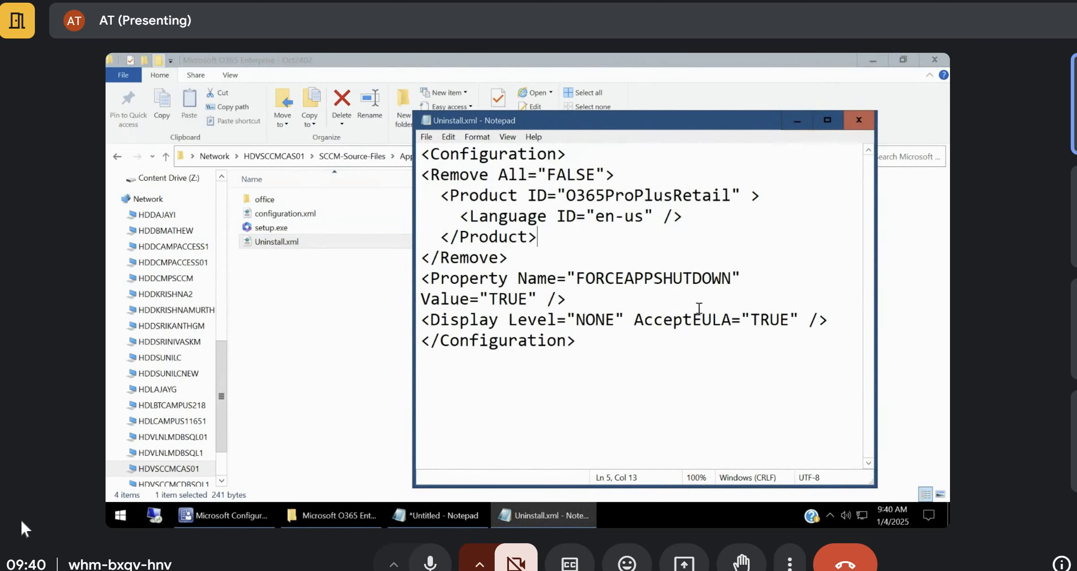
click(867, 122)
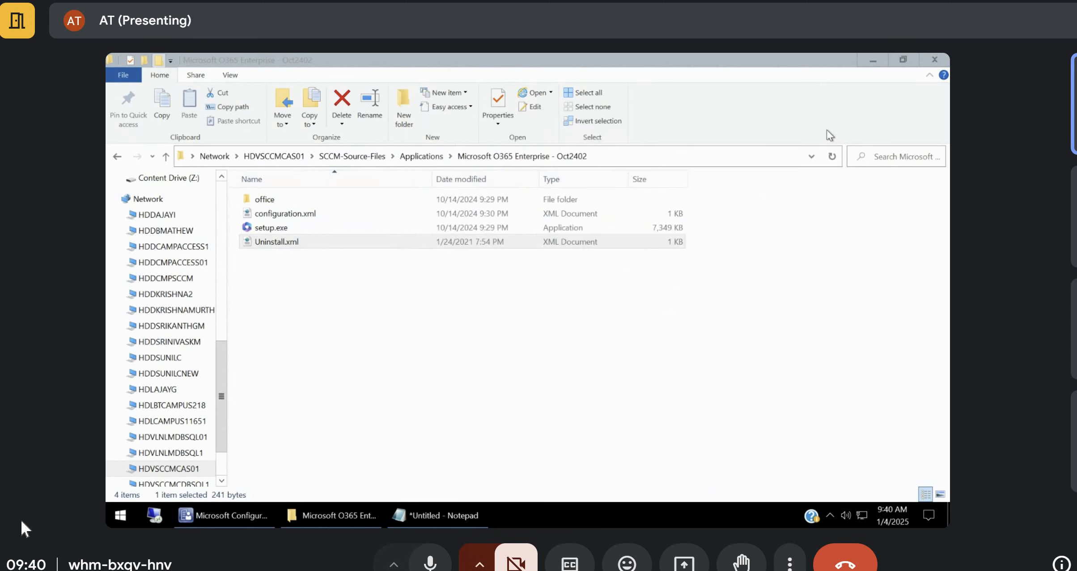
Return from the Microsoft O365 Enterprise - Oct2402 folder to the parent Applications folder.
right_click(286, 214)
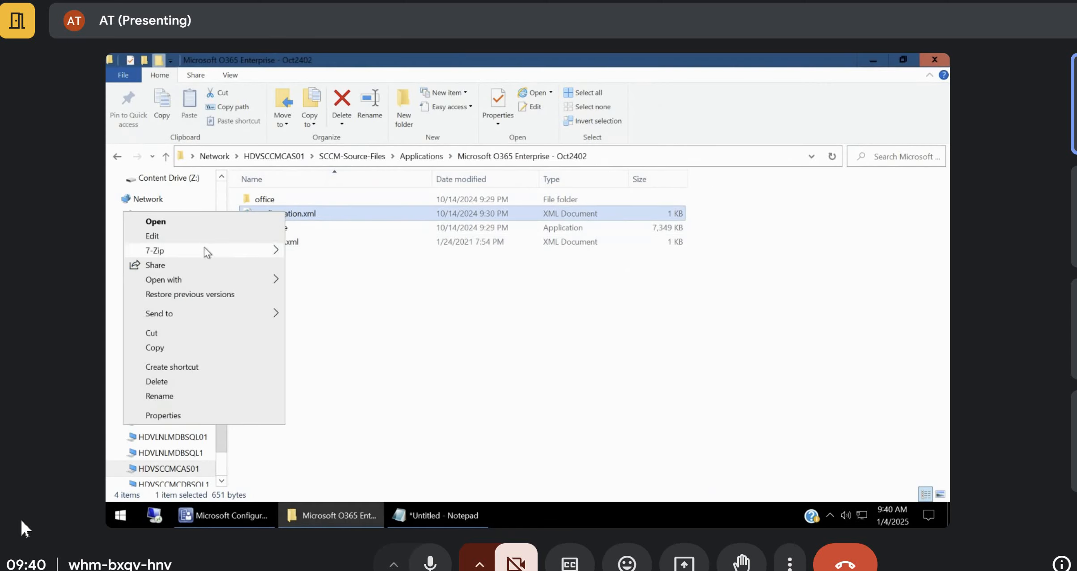
click(421, 320)
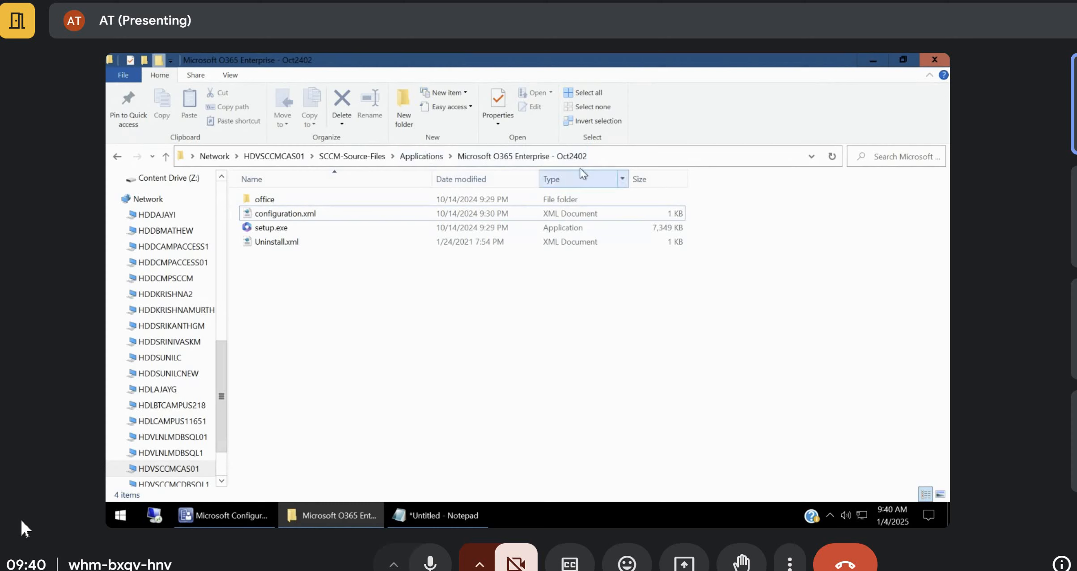
click(609, 160)
drag(377, 155, 688, 173)
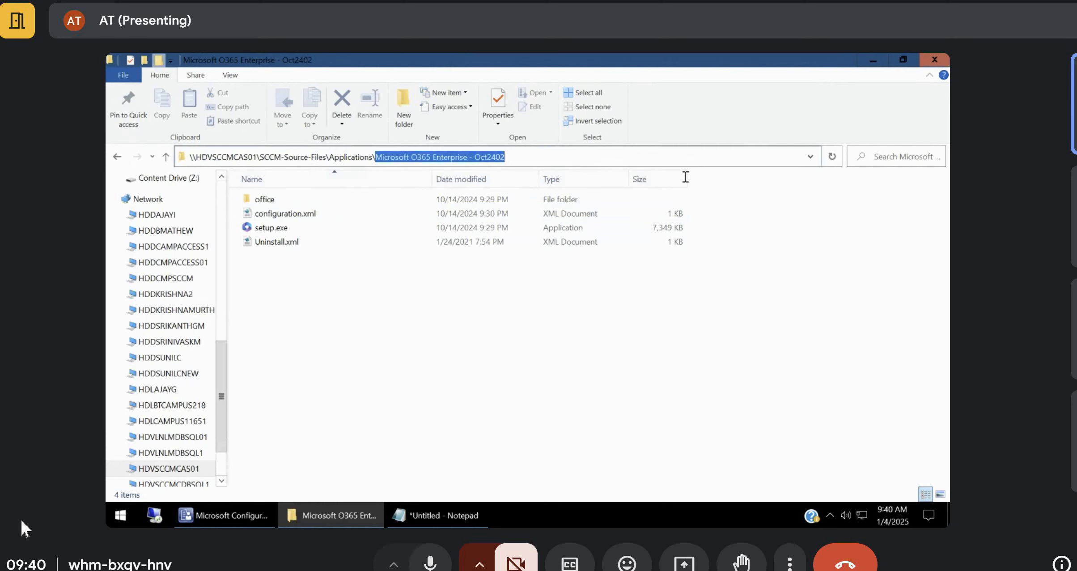
key(BackSpace)
key(Return)
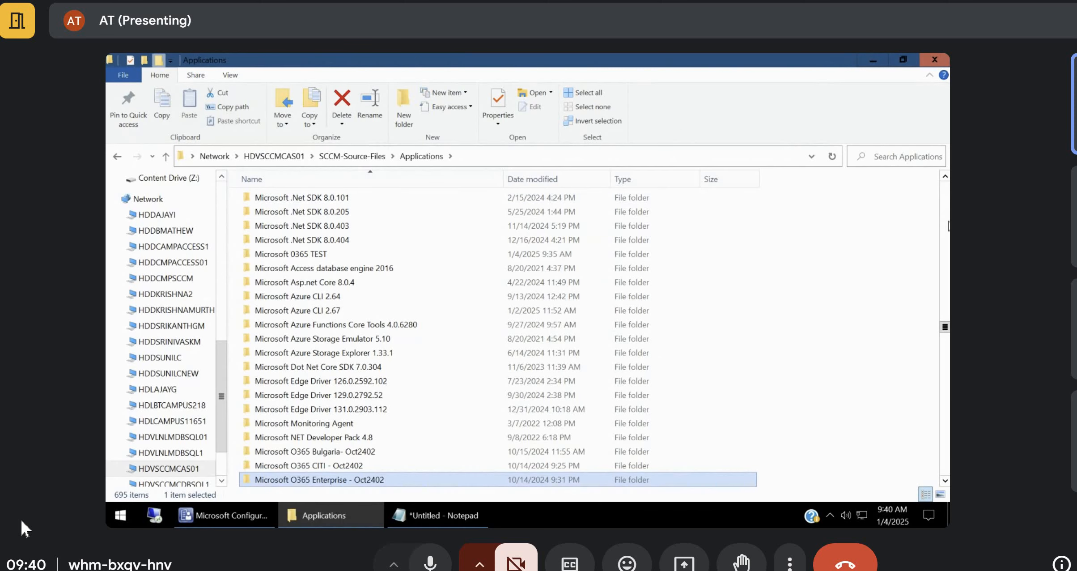
Sort the Applications folder by newest modification date and copy the name of the Microsoft 0365 TEST folder.
click(943, 233)
drag(944, 318, 828, 163)
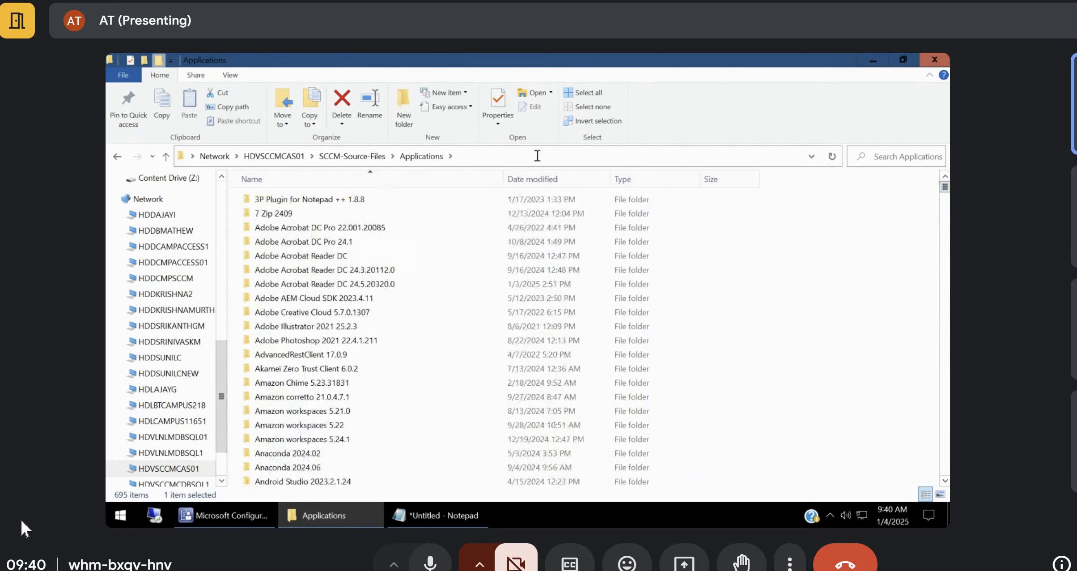
click(537, 179)
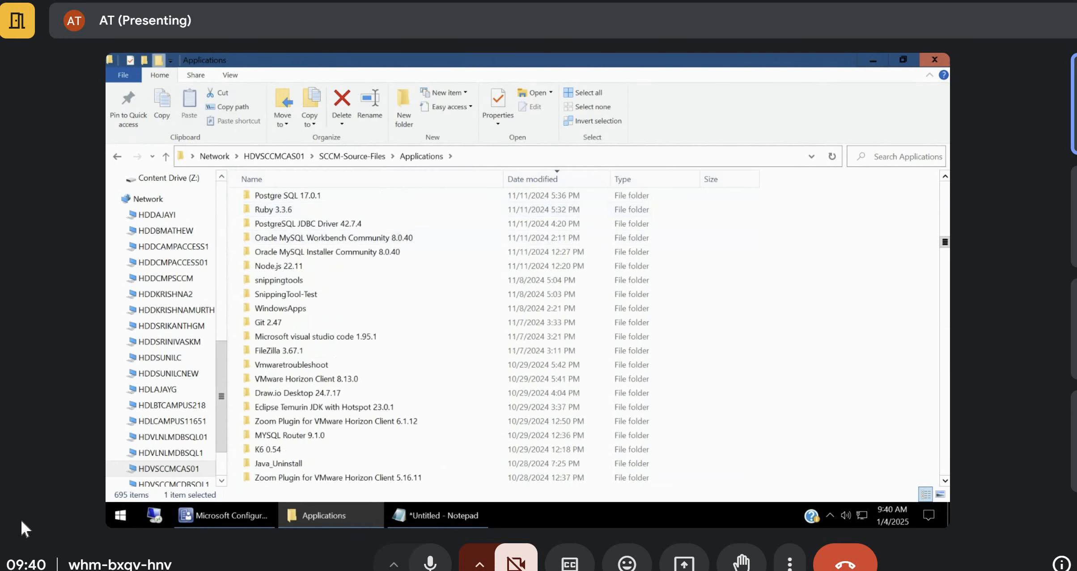
drag(945, 240, 945, 184)
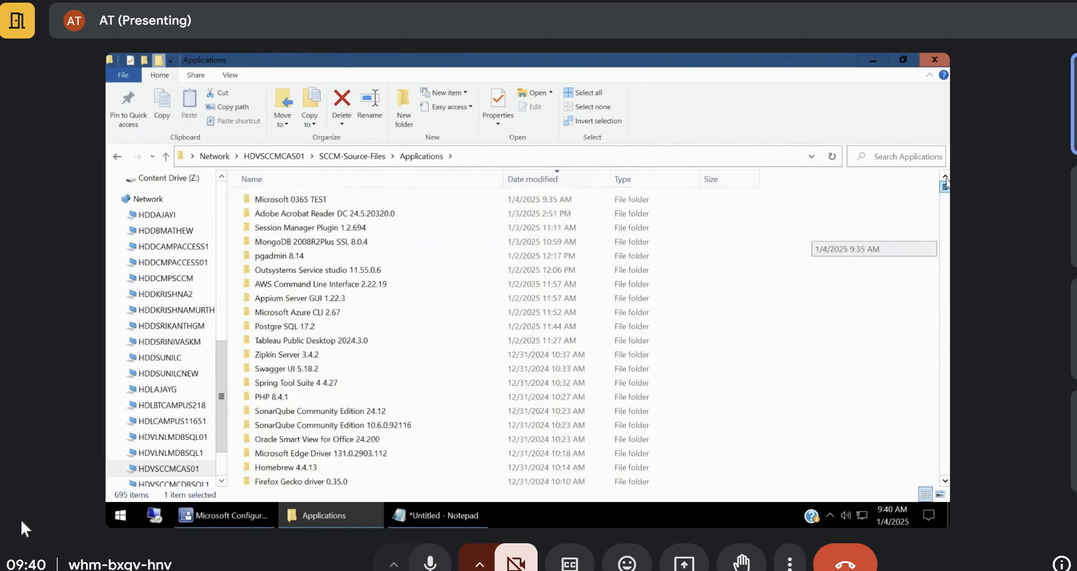
click(305, 199)
right_click(306, 200)
click(213, 406)
key(ctrl+c)
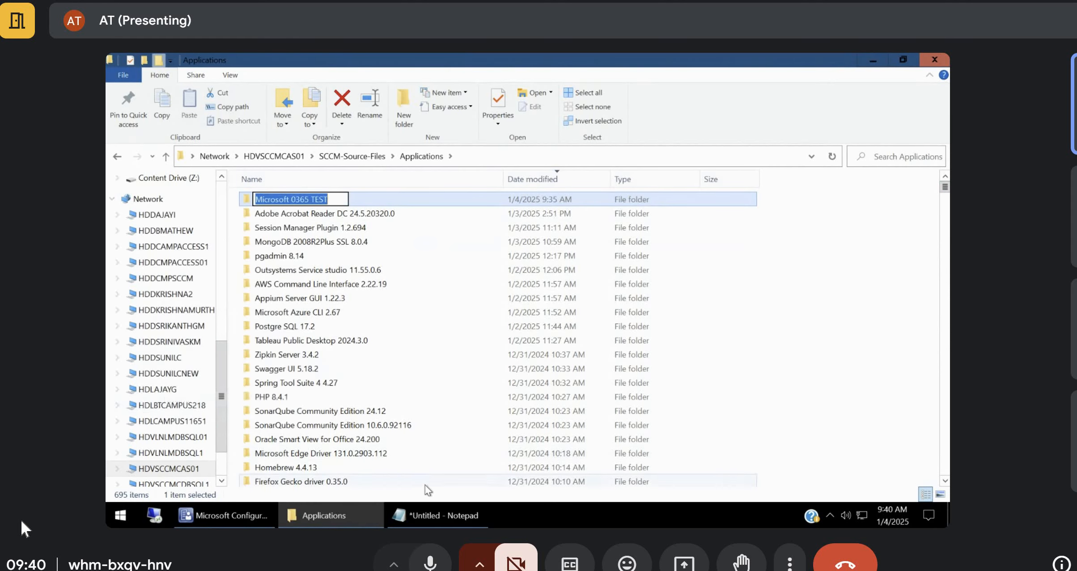
Switch to Configuration Manager and open the TR application folder under AppCatalog_Deployment > 2. UAT.
click(267, 514)
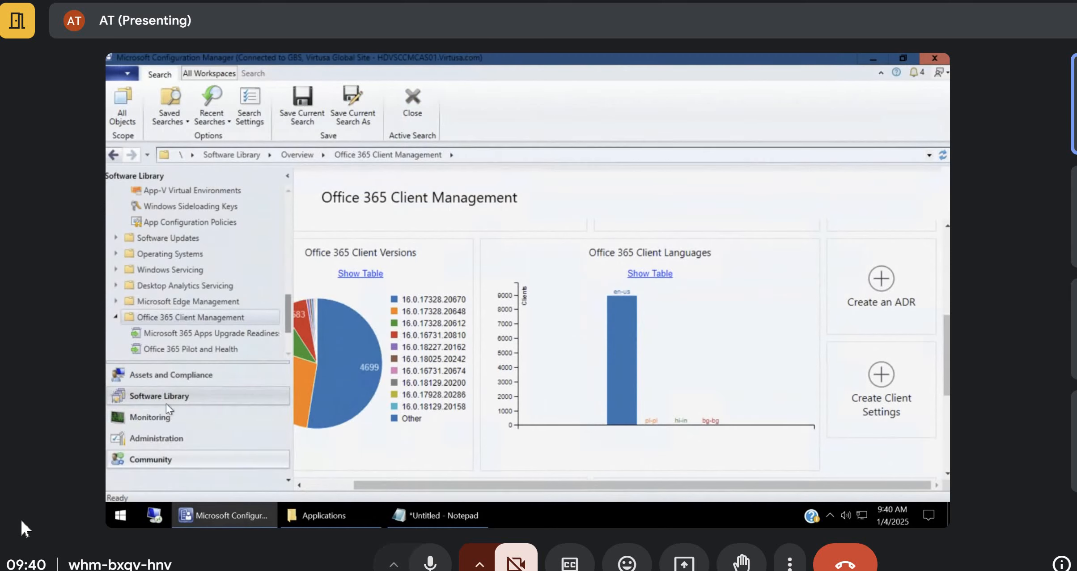
click(289, 237)
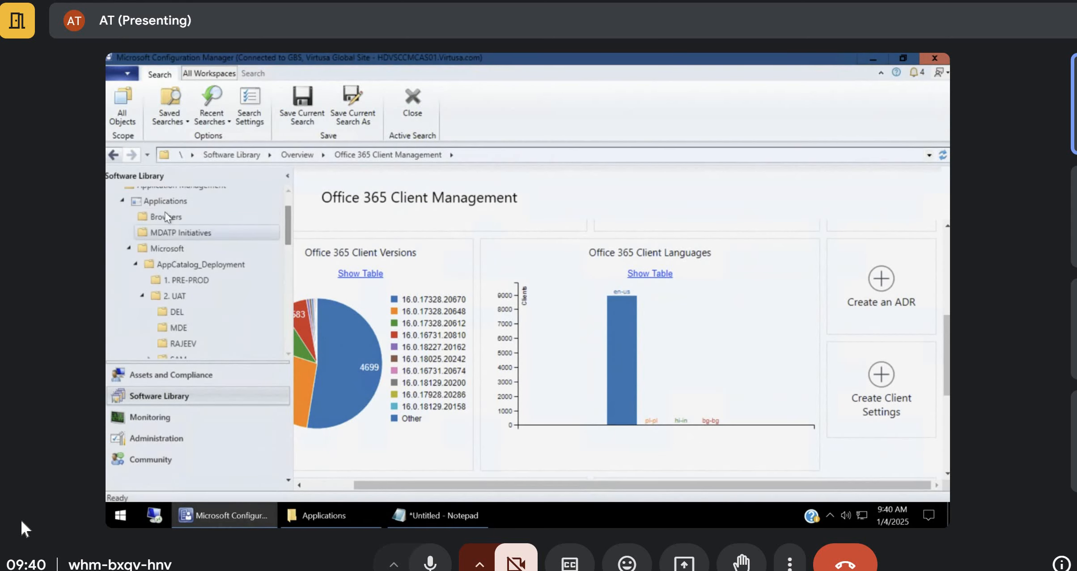
click(173, 202)
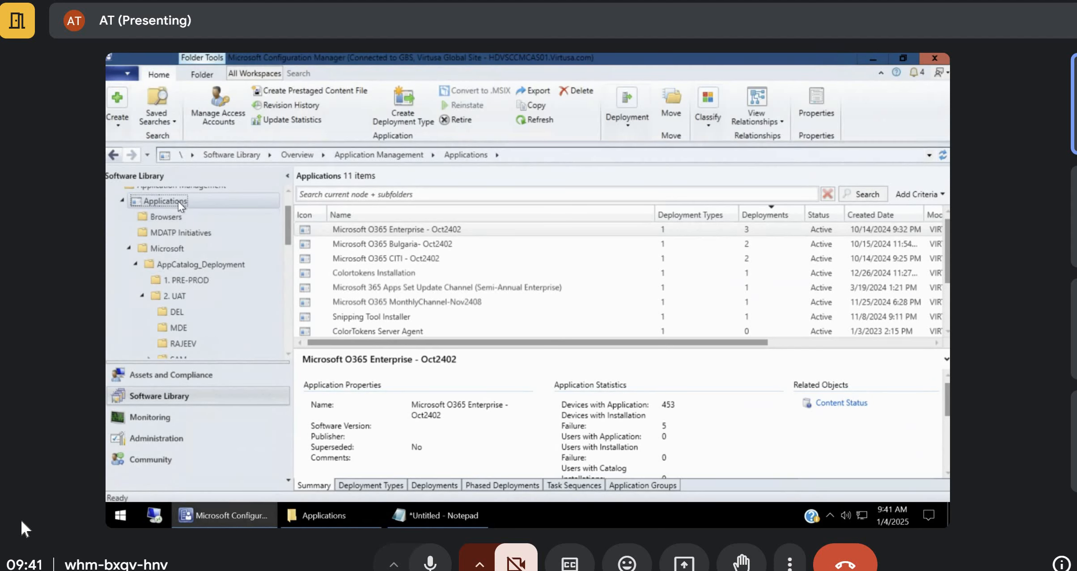
click(196, 280)
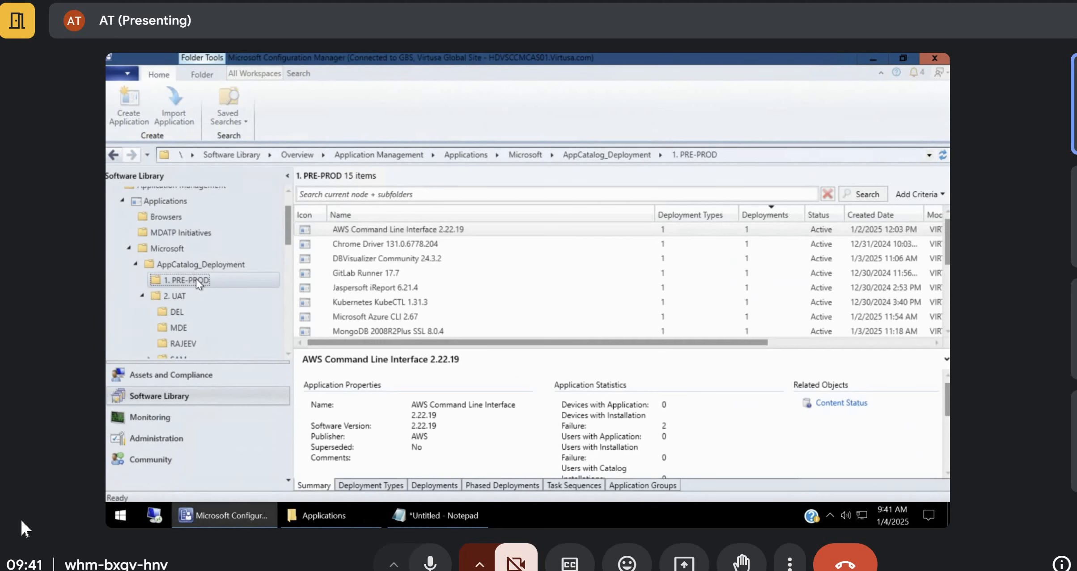
scroll(178, 309, down, 1)
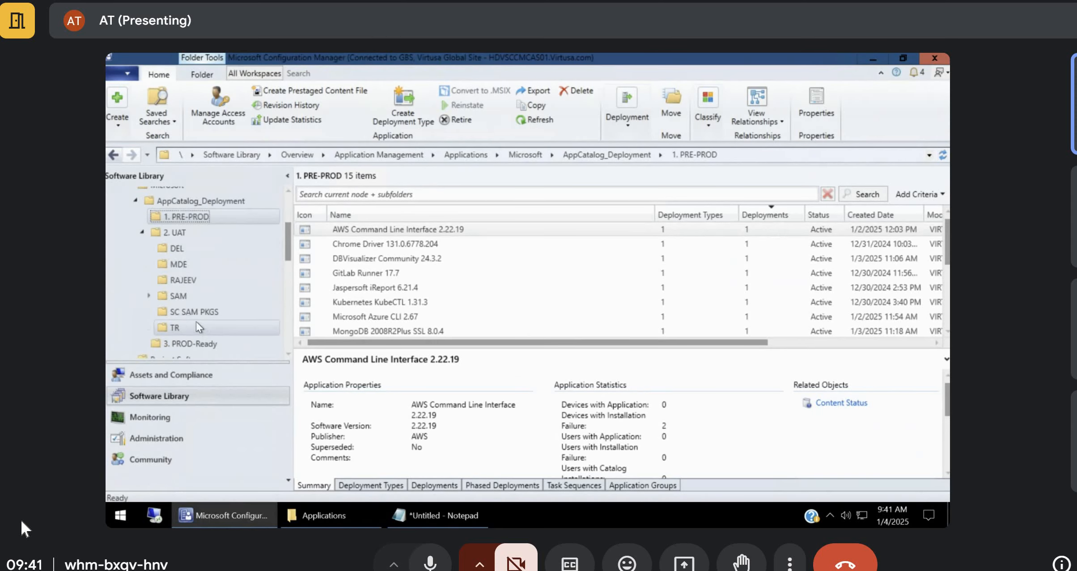
click(143, 232)
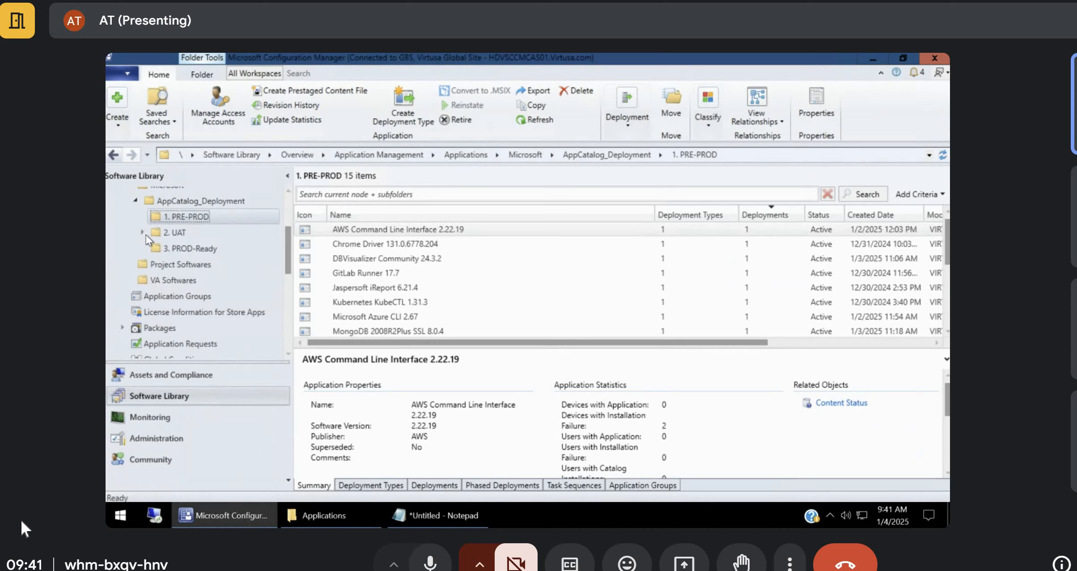
click(142, 232)
click(189, 348)
click(178, 327)
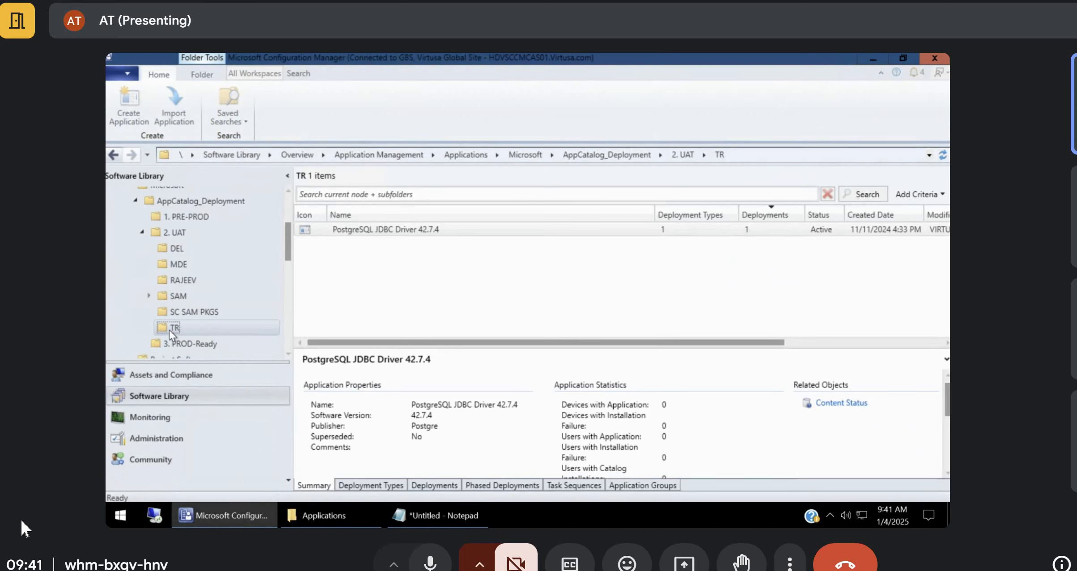
Start creating an application in the TR folder with manually specified information, and advance to its general information page.
right_click(170, 330)
click(223, 343)
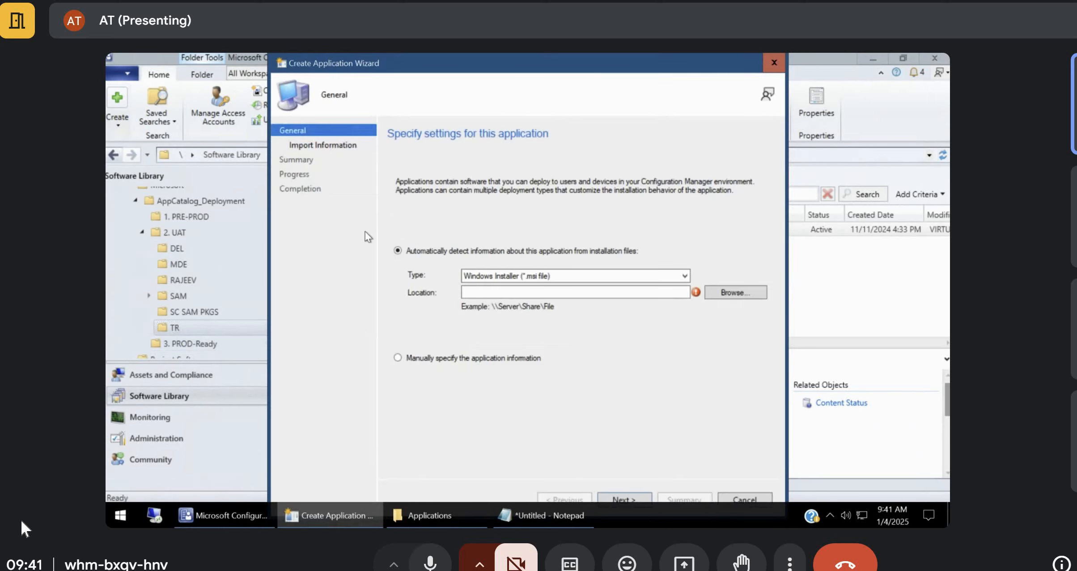
click(499, 362)
click(623, 495)
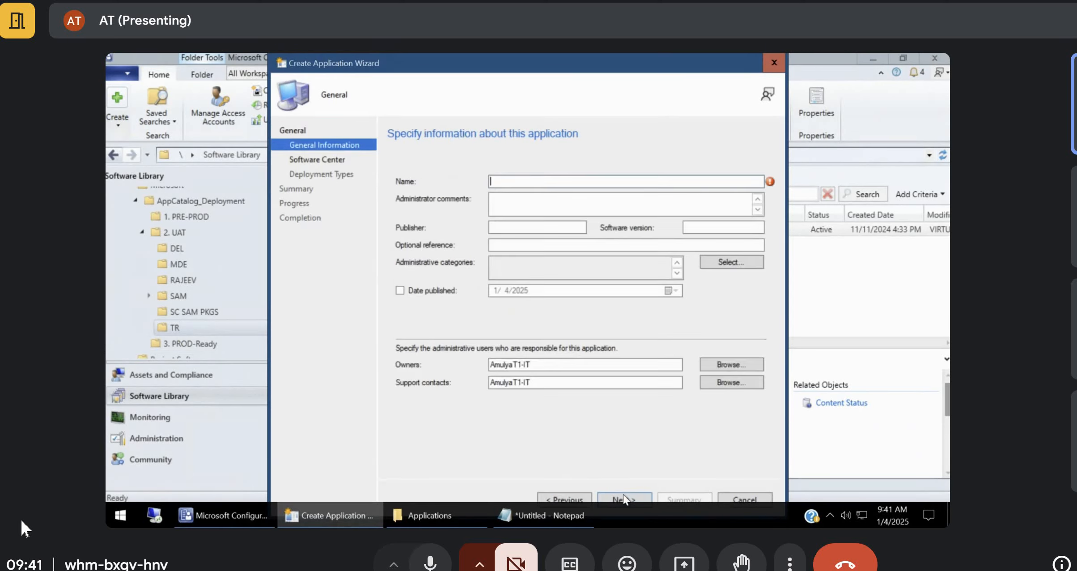
Name the new application Microsoft 0365 TEST and set its publisher to Microsoft.
key(ctrl+v)
click(524, 230)
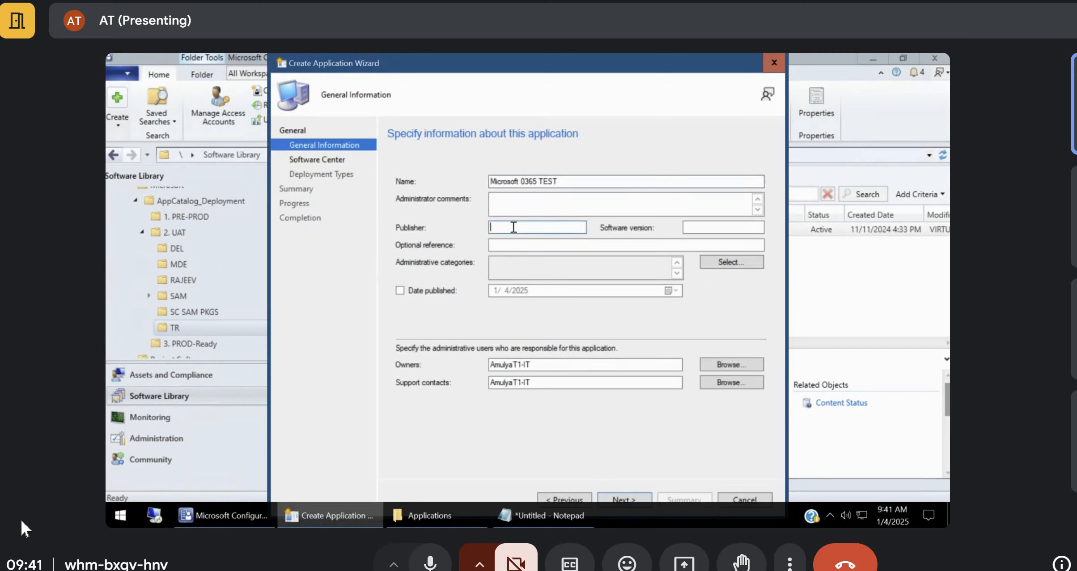
key(ctrl+v)
drag(518, 228, 679, 270)
key(BackSpace)
Copy version 16.0.17328.20670 from configuration.xml in the Microsoft 0365 TEST folder into the application's software version.
click(696, 229)
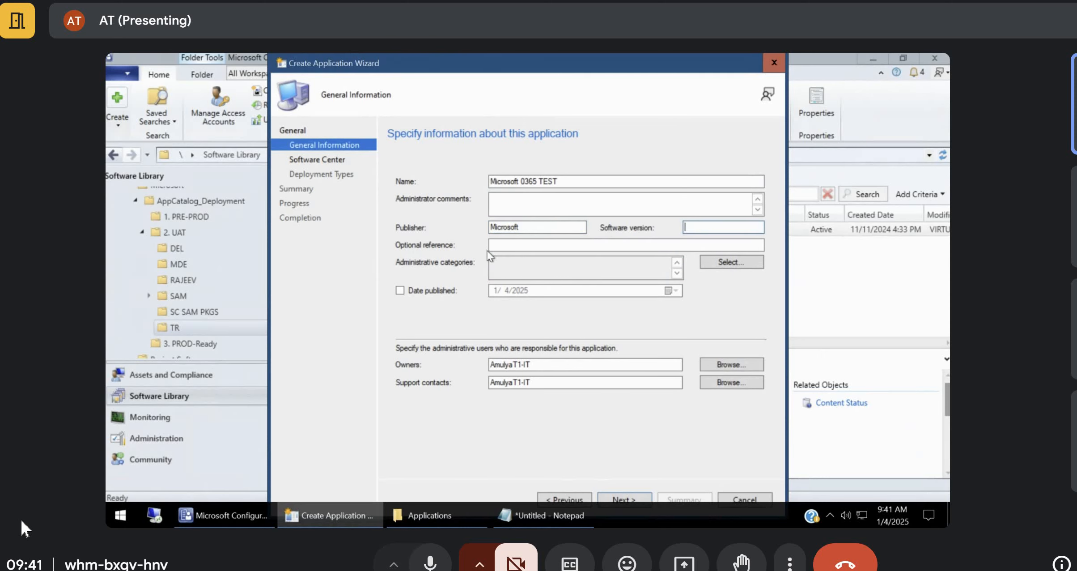
click(423, 514)
double_click(319, 200)
right_click(261, 216)
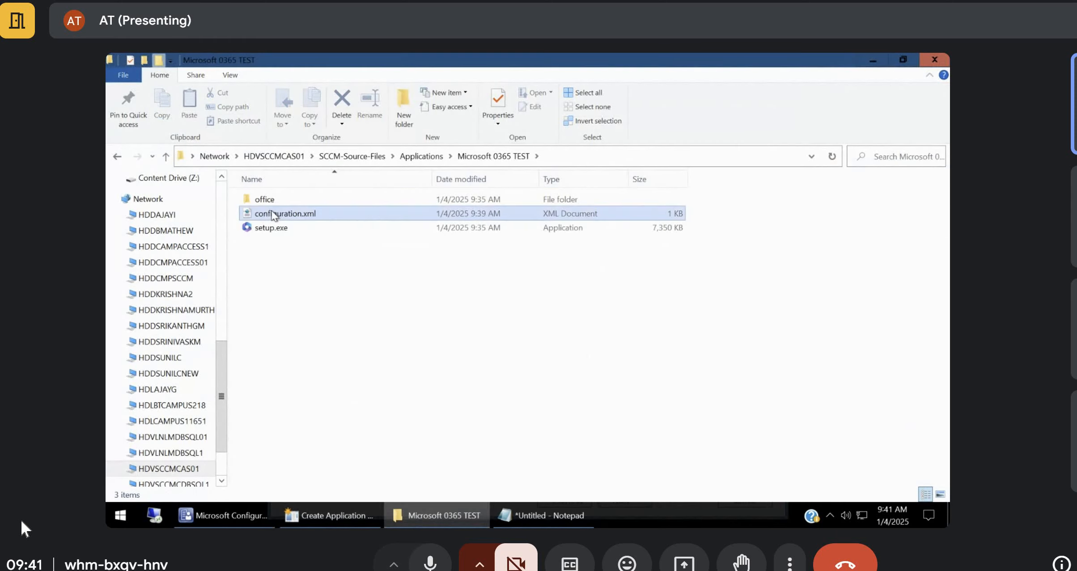
click(186, 235)
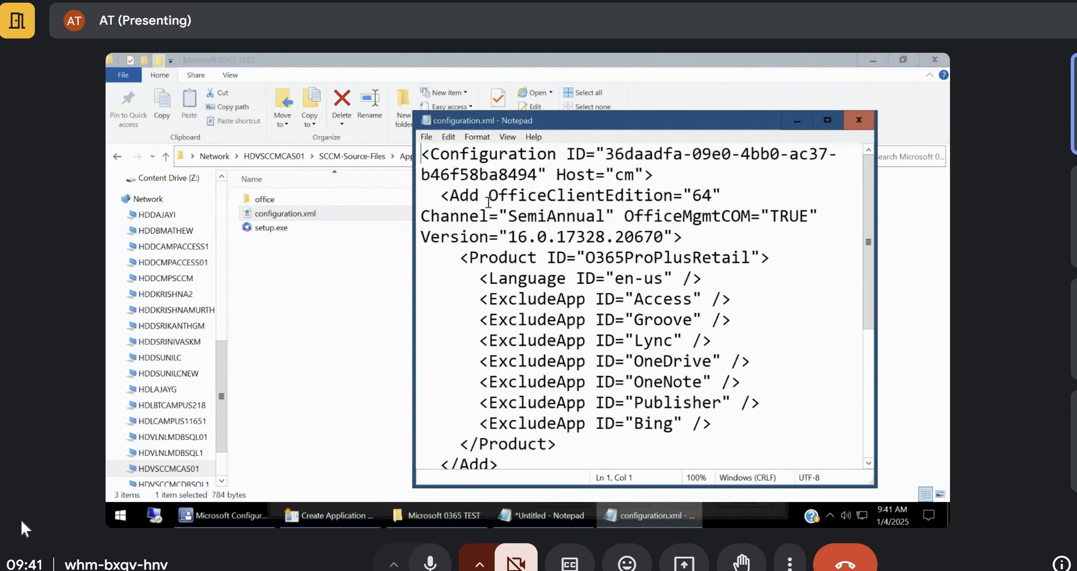
drag(510, 236, 664, 237)
key(ctrl+c)
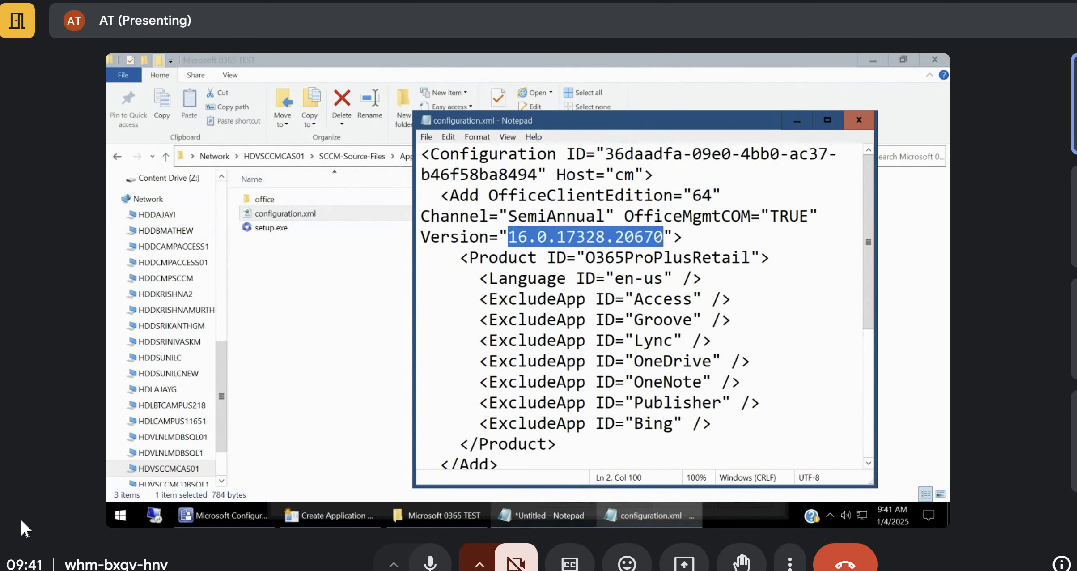
click(331, 520)
key(ctrl+v)
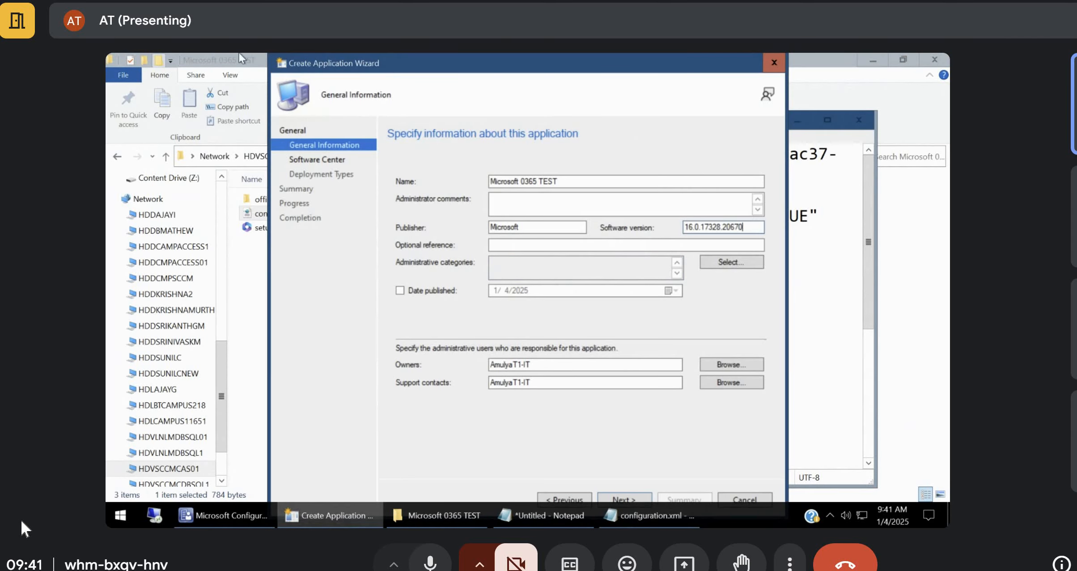
Make the application name unique as Microsoft 0365 16.0.17328.20670 TEST and advance to the Software Center page.
click(615, 498)
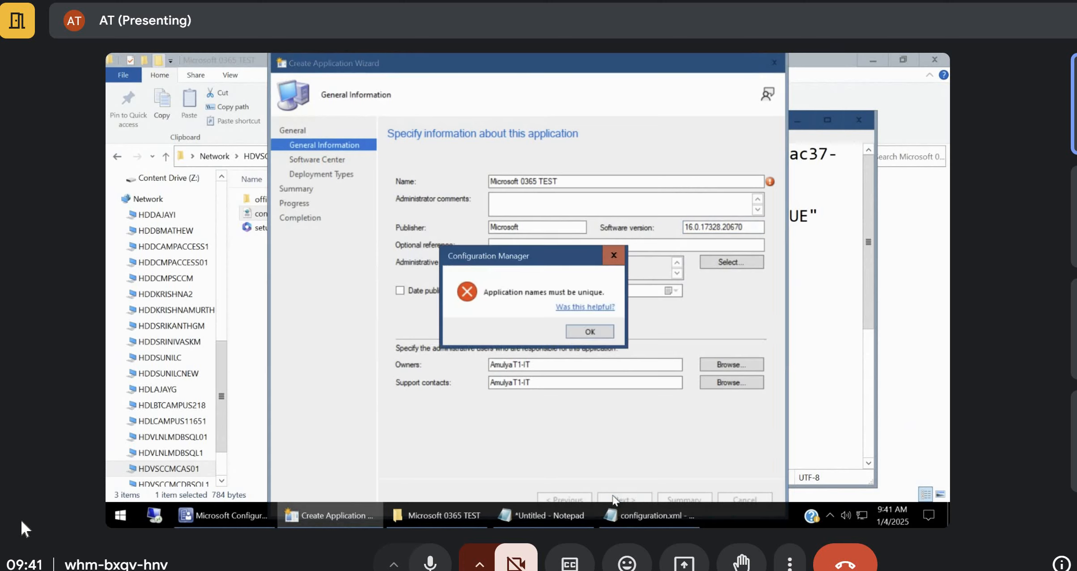
click(612, 255)
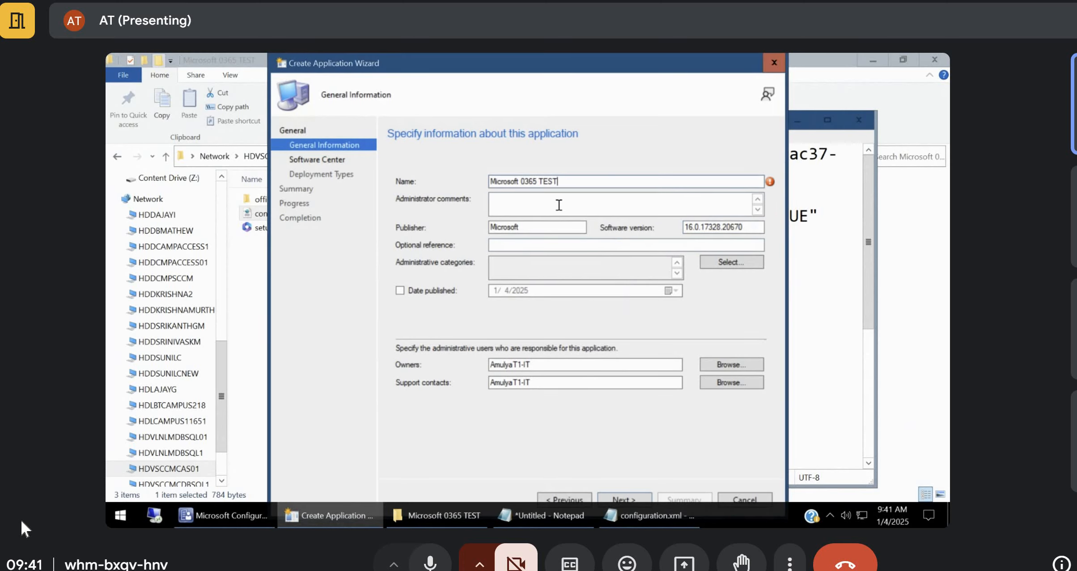
double_click(540, 180)
key(ctrl+v)
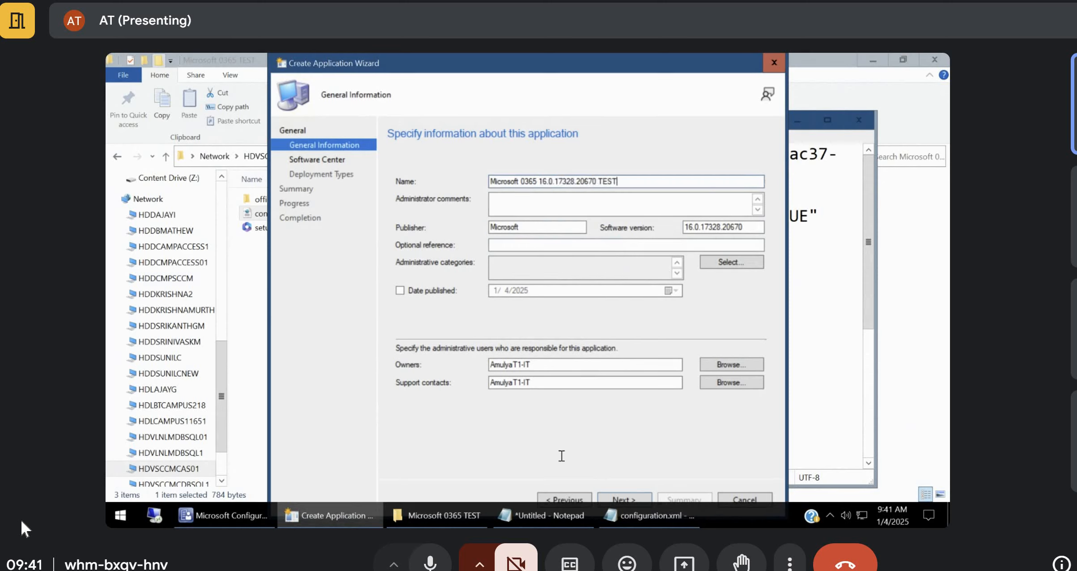
click(643, 498)
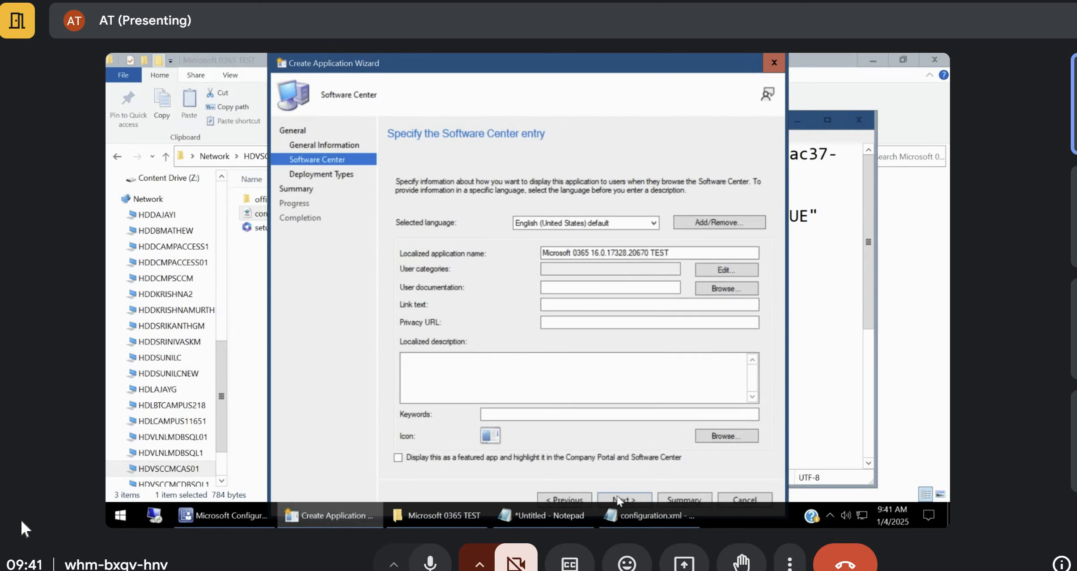
Return to the general information, remove the version number from the application name, and try to advance with Microsoft 0365 TEST.
click(580, 498)
drag(636, 181, 492, 180)
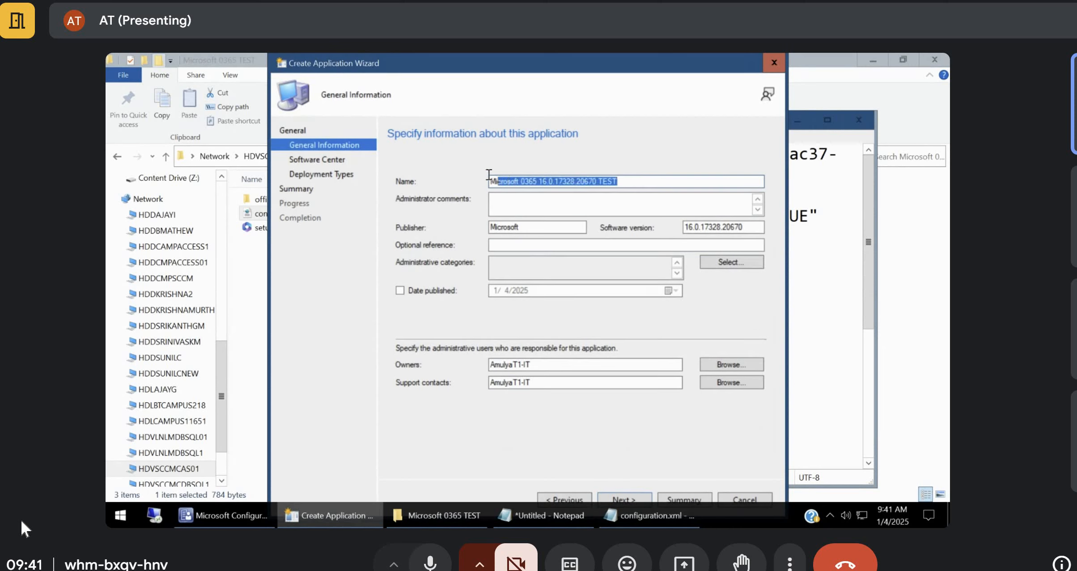
drag(598, 182, 541, 187)
key(BackSpace)
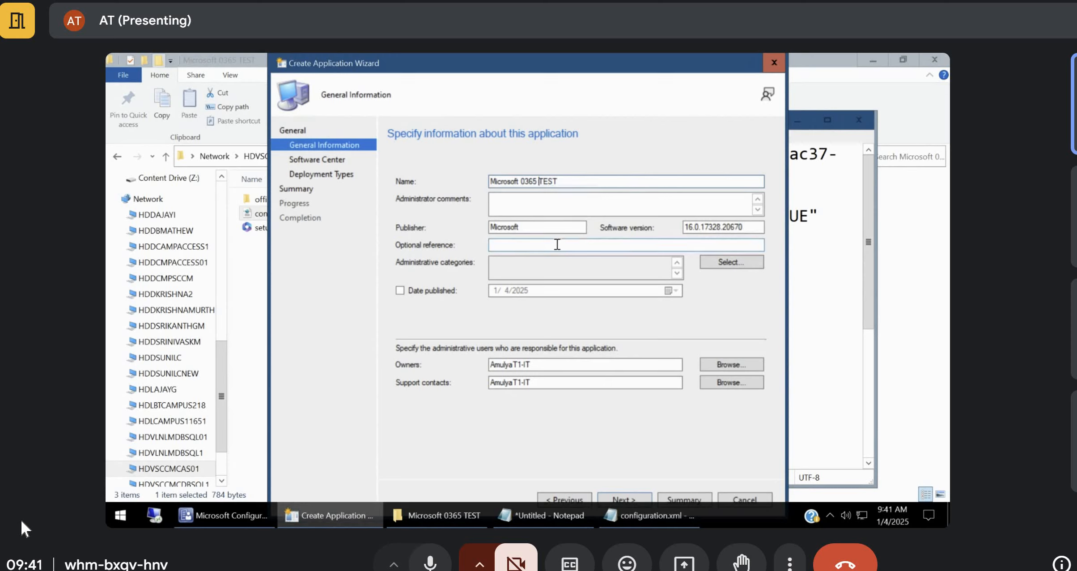
click(638, 499)
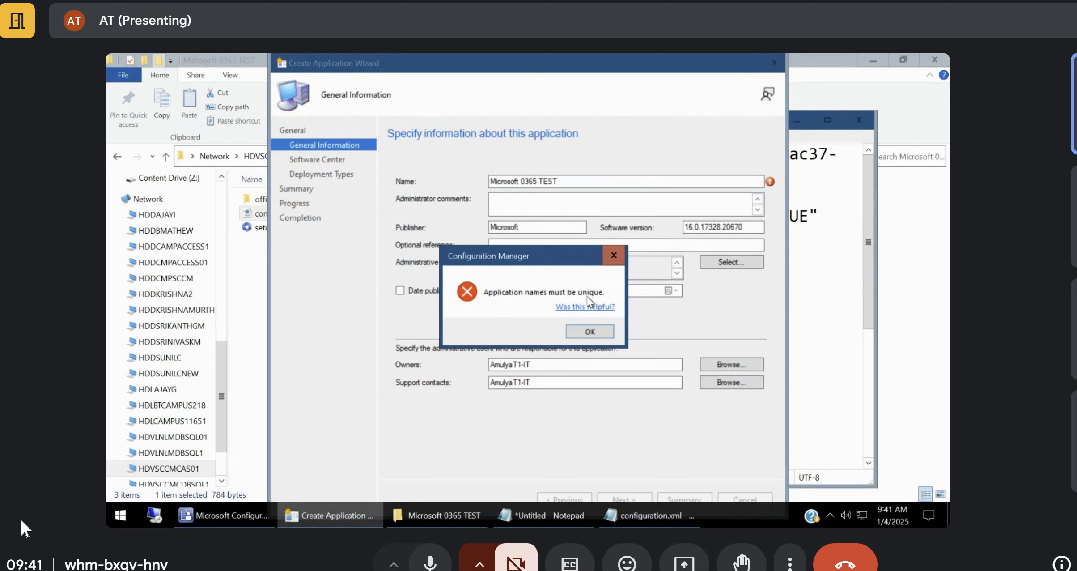
click(614, 255)
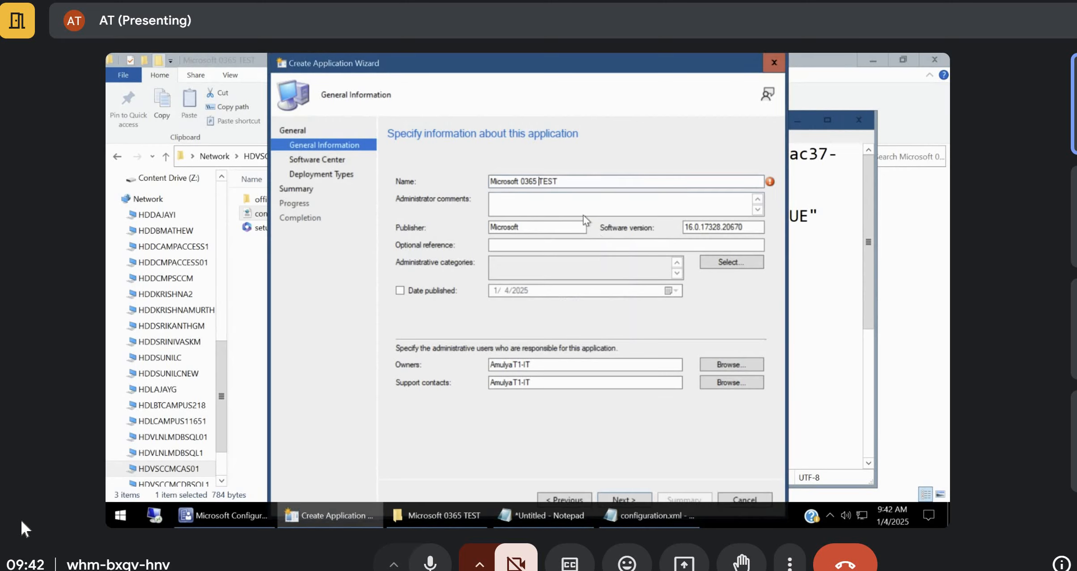
Reinsert 16.0.17328.20670 before TEST in the application name and proceed to the localized description of the Software Center entry.
drag(577, 183, 518, 188)
click(542, 181)
key(ctrl+v)
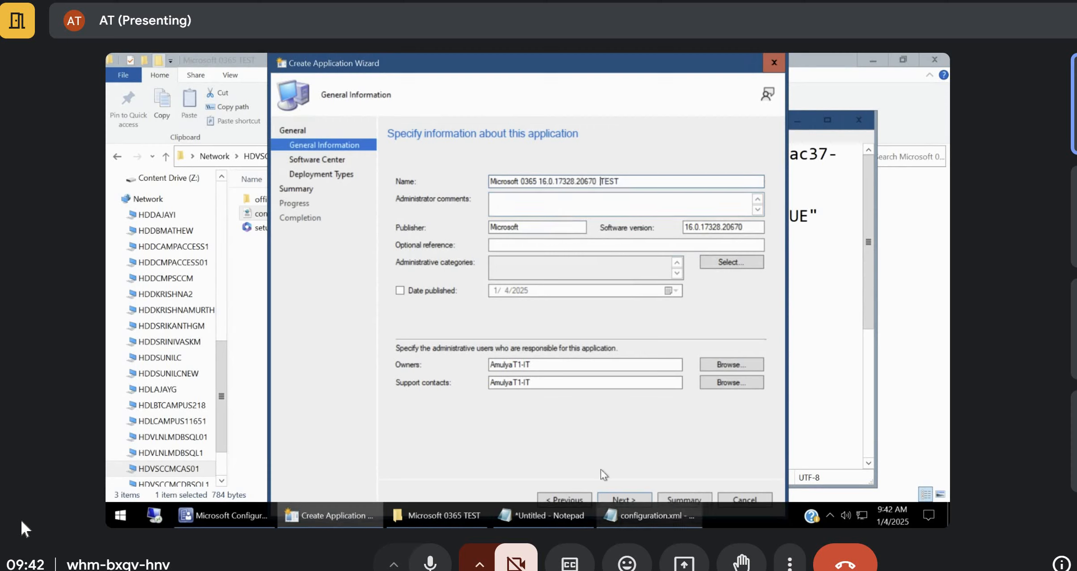
click(631, 498)
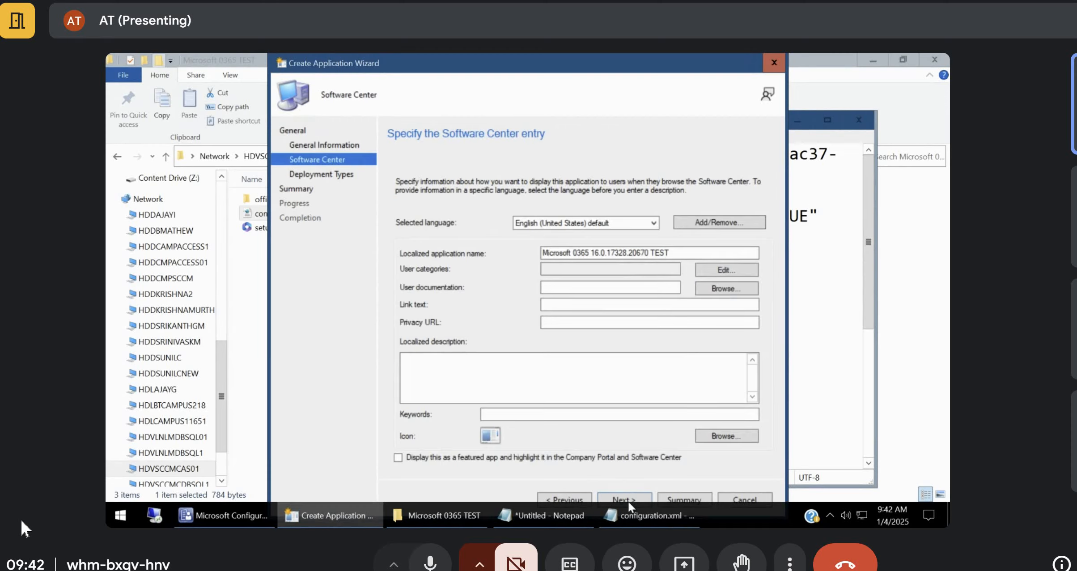
click(631, 498)
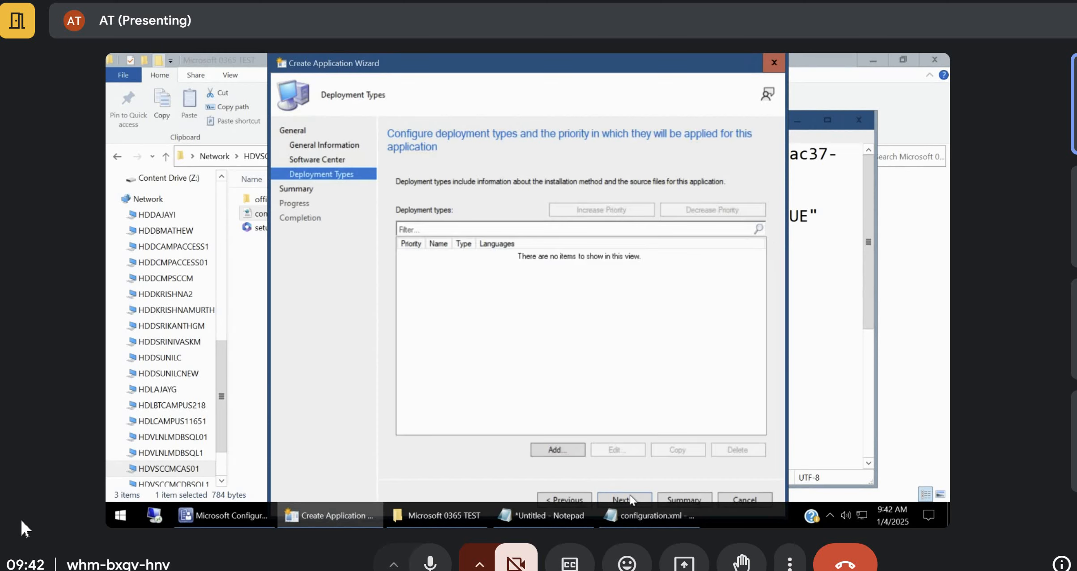
click(587, 499)
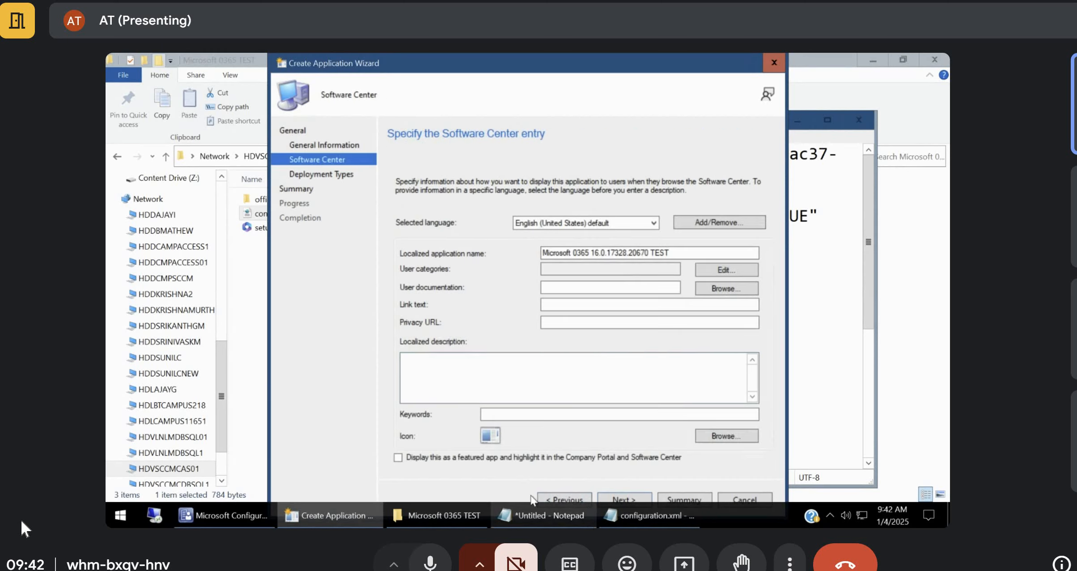
click(487, 378)
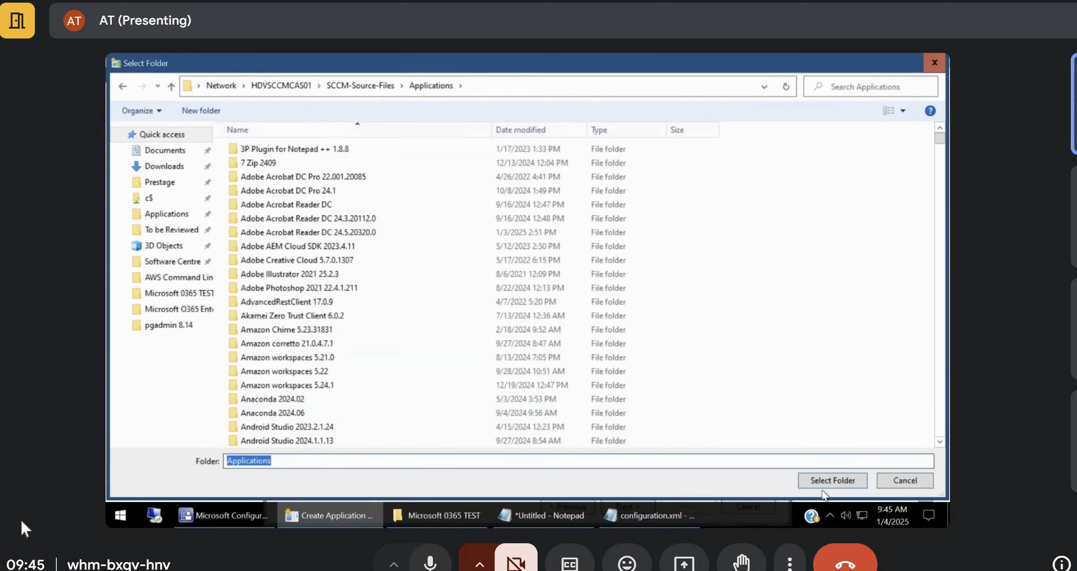
Set the deployment type's content location to the Microsoft 0365 TEST folder in Applications and check the end of its path.
click(179, 215)
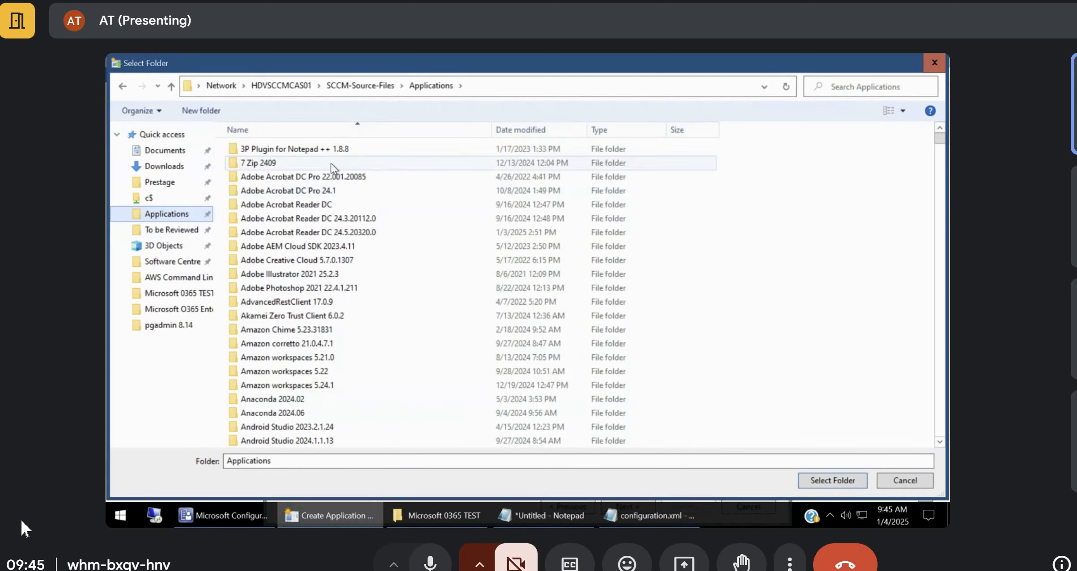
click(537, 130)
click(312, 150)
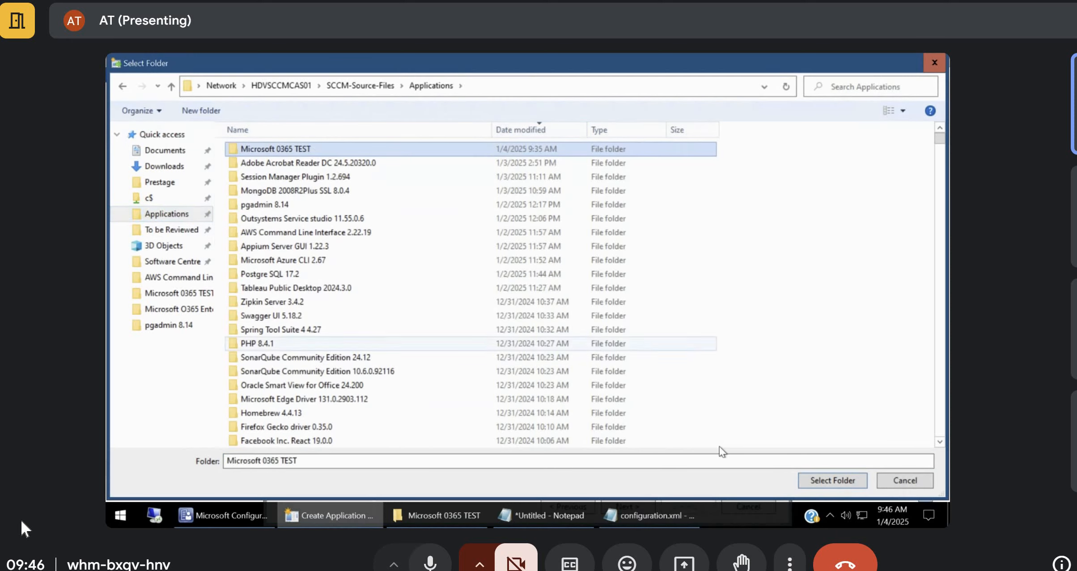
click(815, 482)
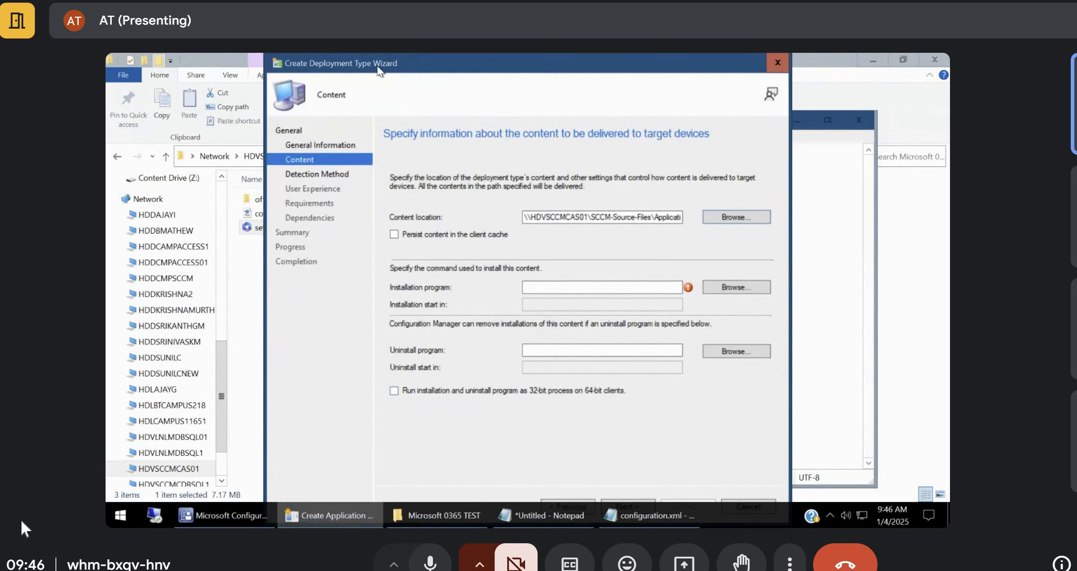
drag(528, 216, 721, 221)
click(648, 217)
mouse_move(617, 218)
mouse_down()
mouse_move(682, 216)
mouse_move(614, 218)
mouse_up()
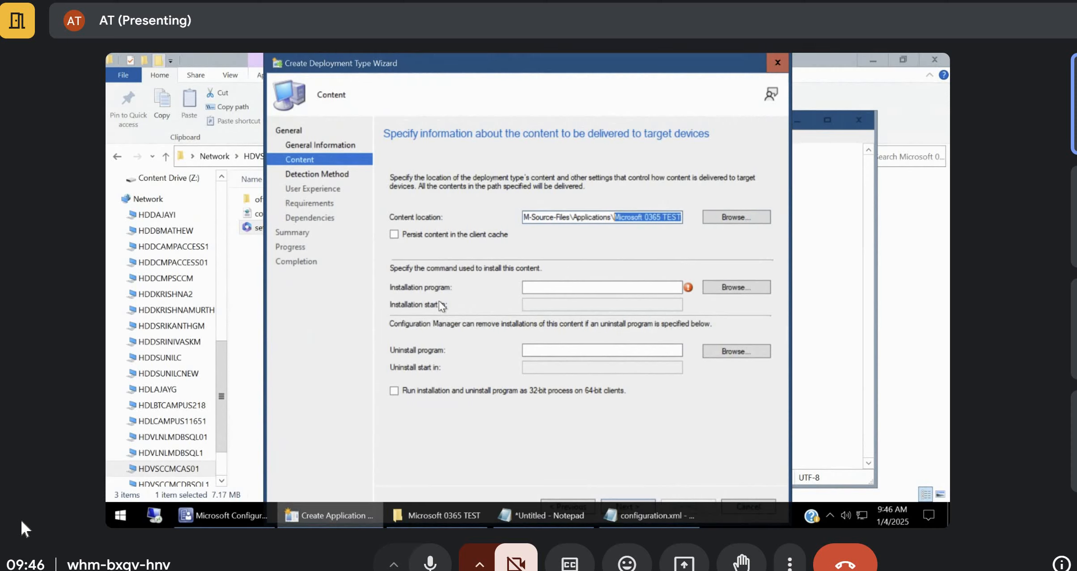
Choose setup.exe from the Microsoft 0365 TEST folder as the deployment type's installation program.
click(736, 287)
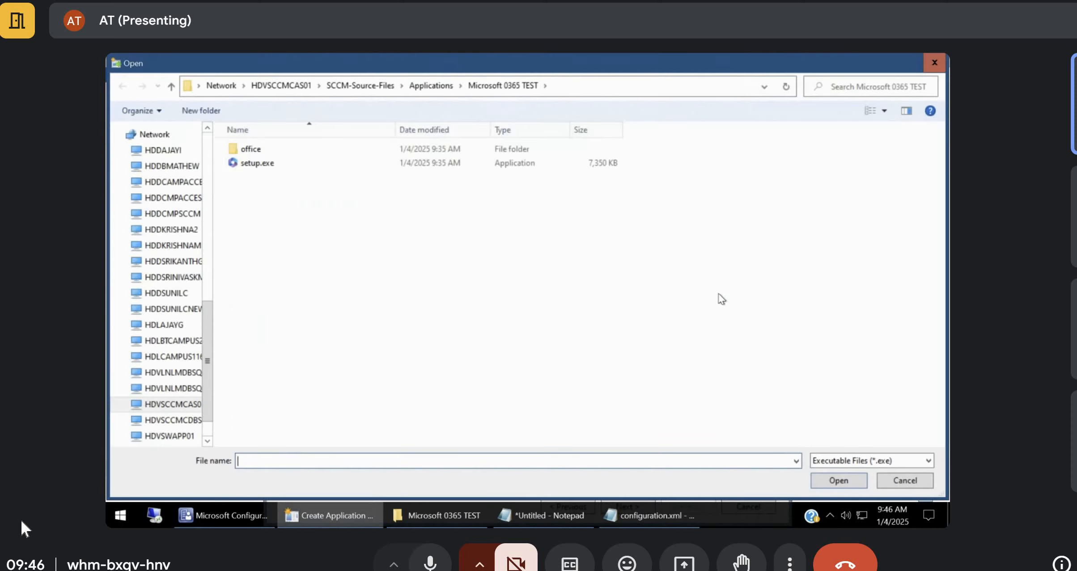
click(269, 164)
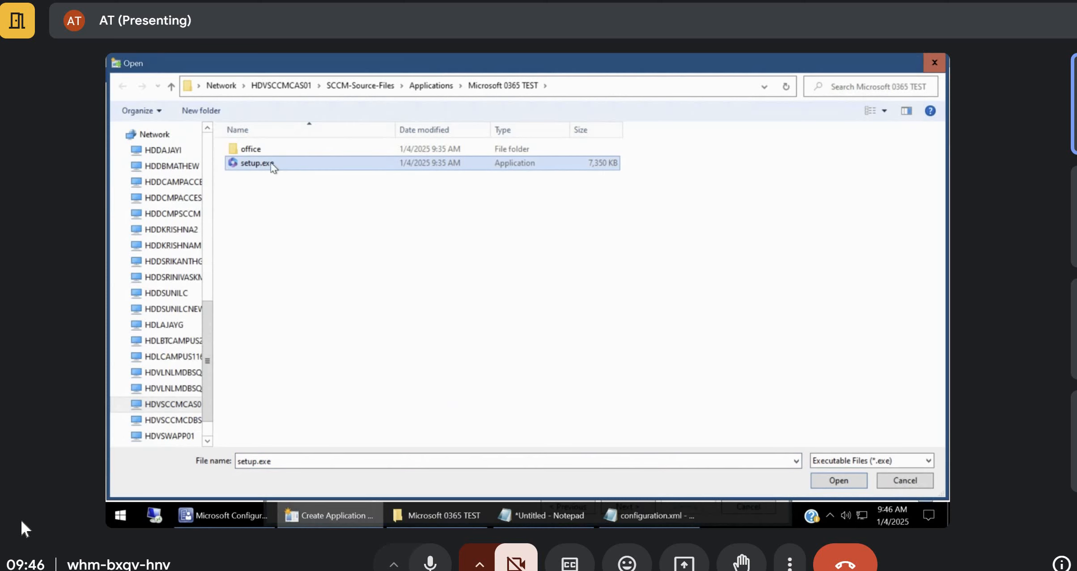
click(838, 480)
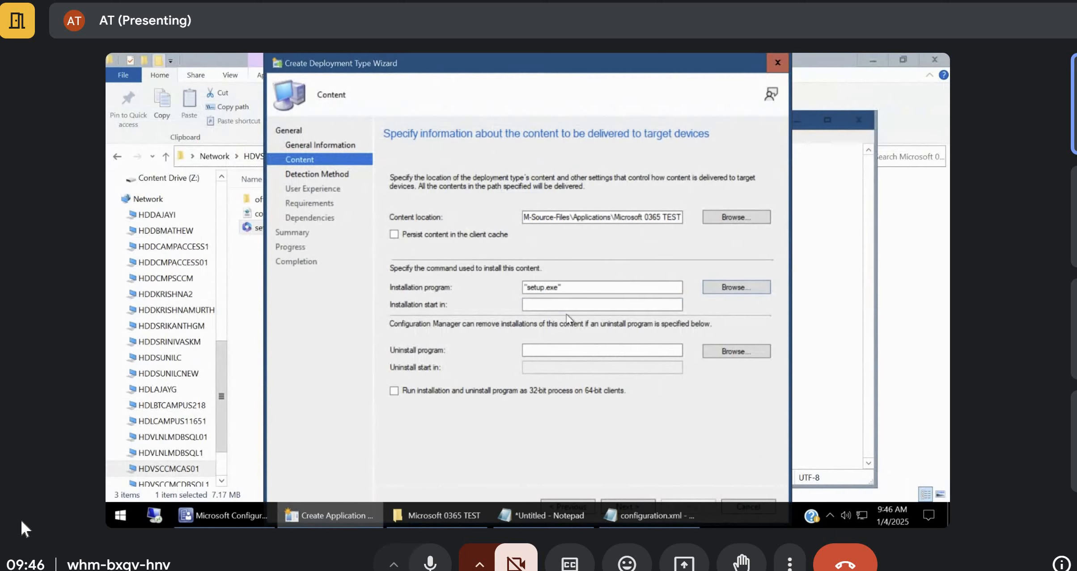
click(735, 287)
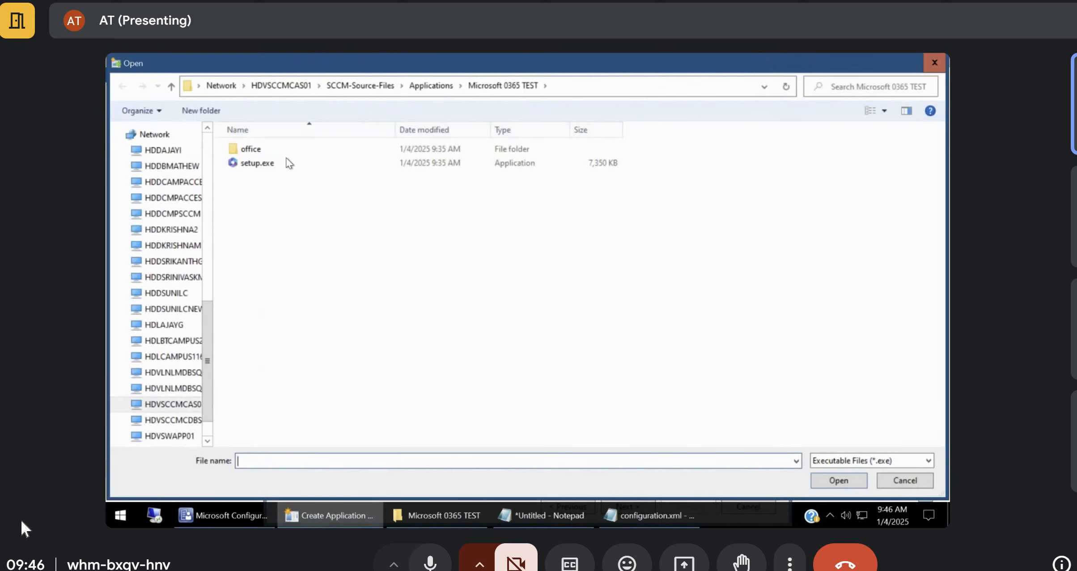
click(286, 162)
click(857, 477)
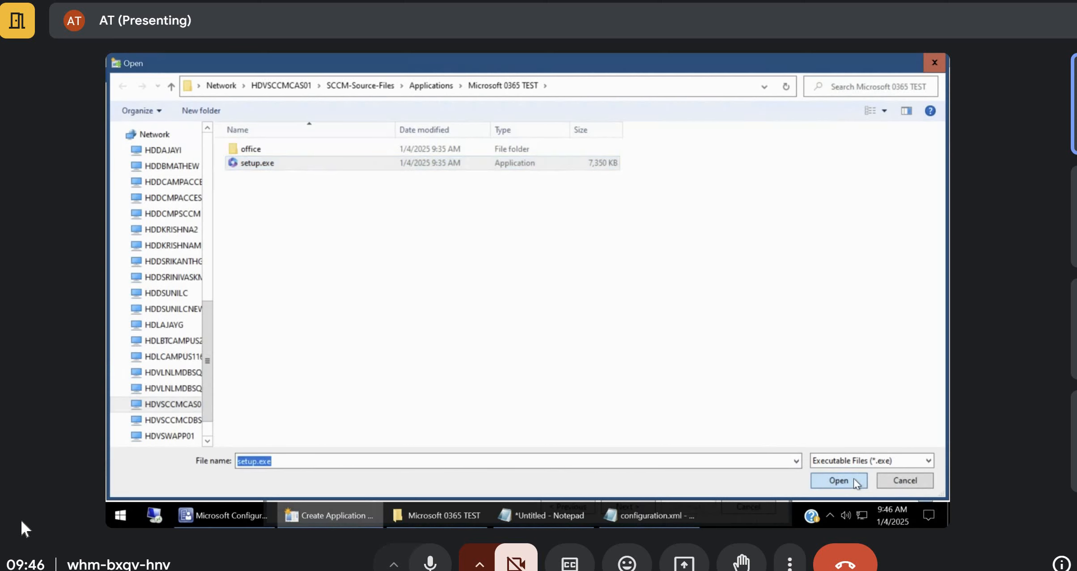
Append the /configure configuration.xml parameters from the Notepad notes to the setup.exe installation command, separated by a space.
click(542, 514)
click(527, 153)
drag(514, 155, 829, 154)
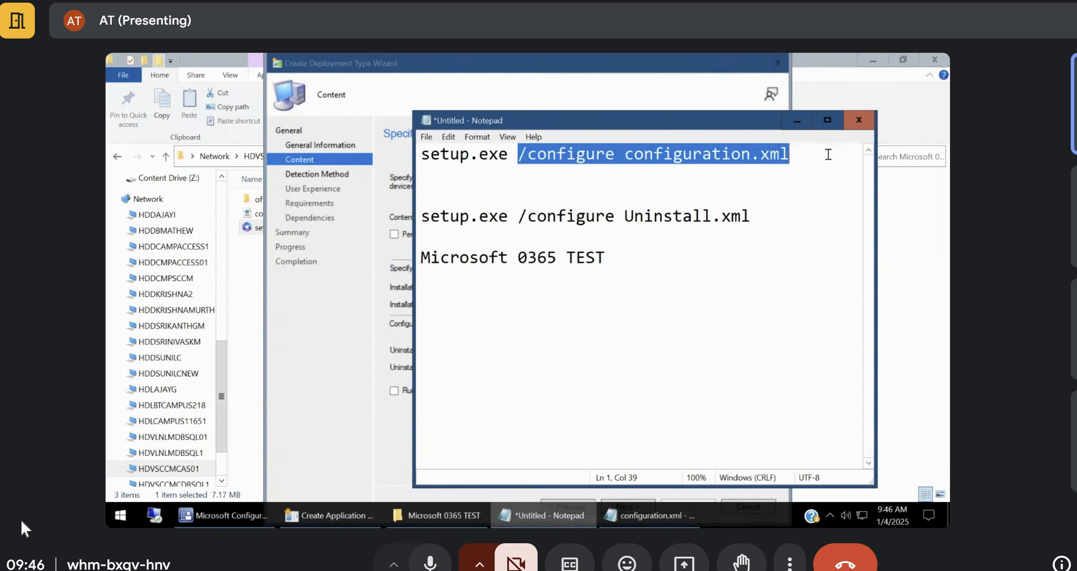
click(642, 88)
click(594, 287)
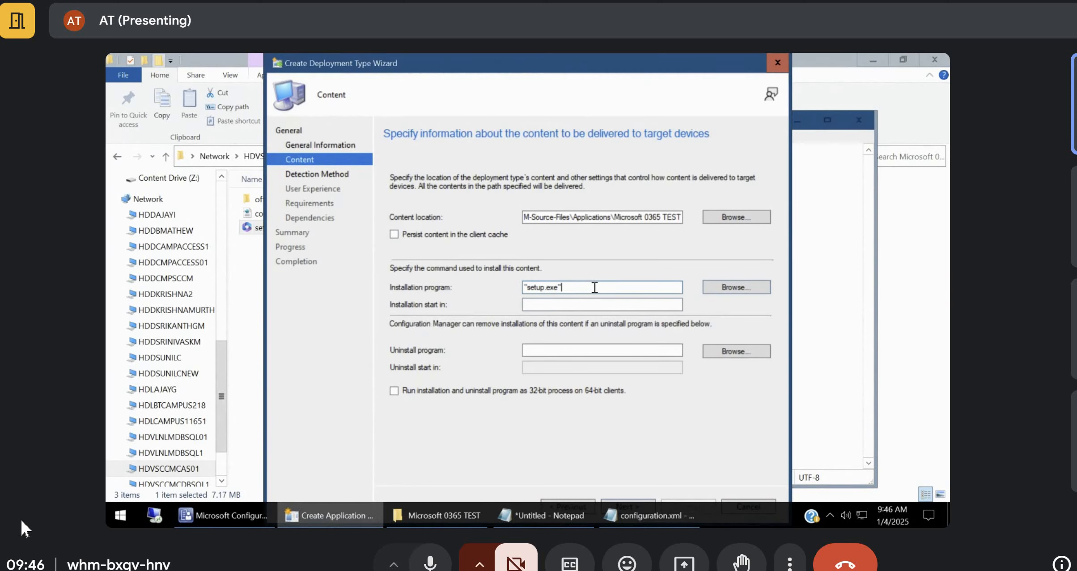
text(/configure configuration.xml)
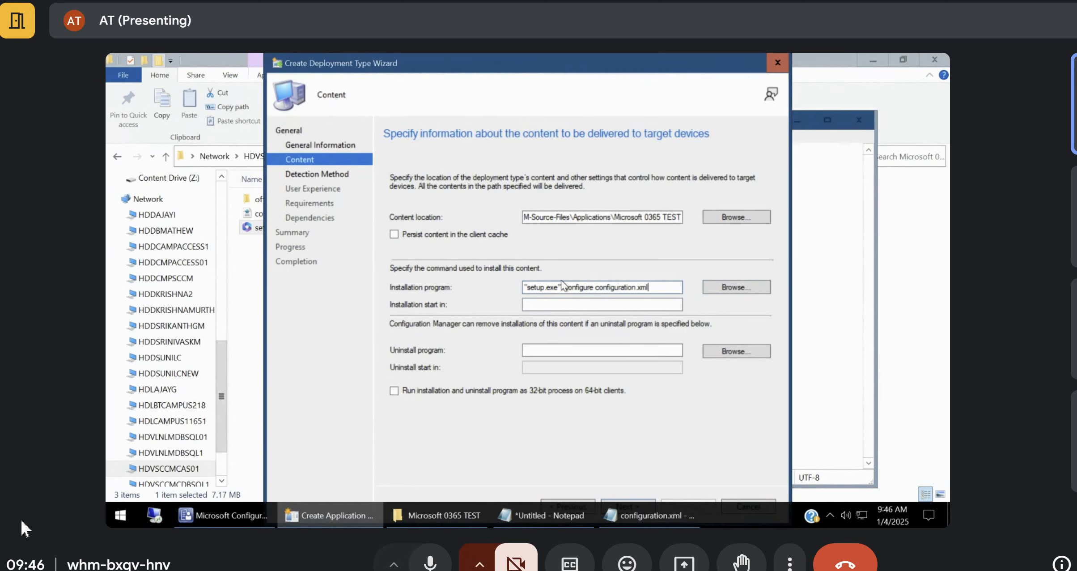
click(562, 286)
drag(598, 288, 646, 288)
Compare the installation command with the setup.exe and configuration.xml files in the Microsoft 0365 TEST source folder.
click(249, 290)
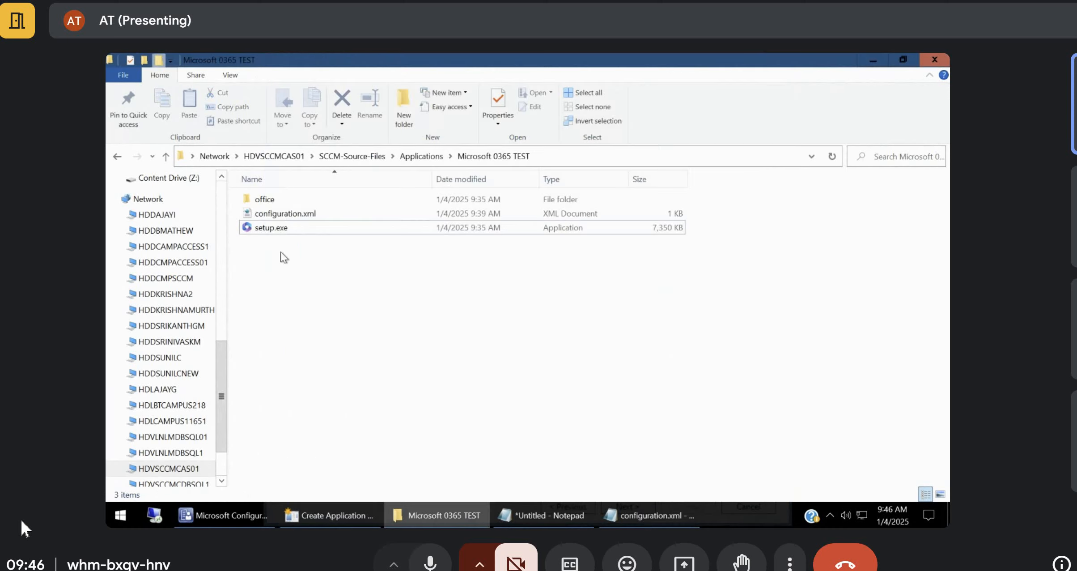
click(280, 229)
click(290, 215)
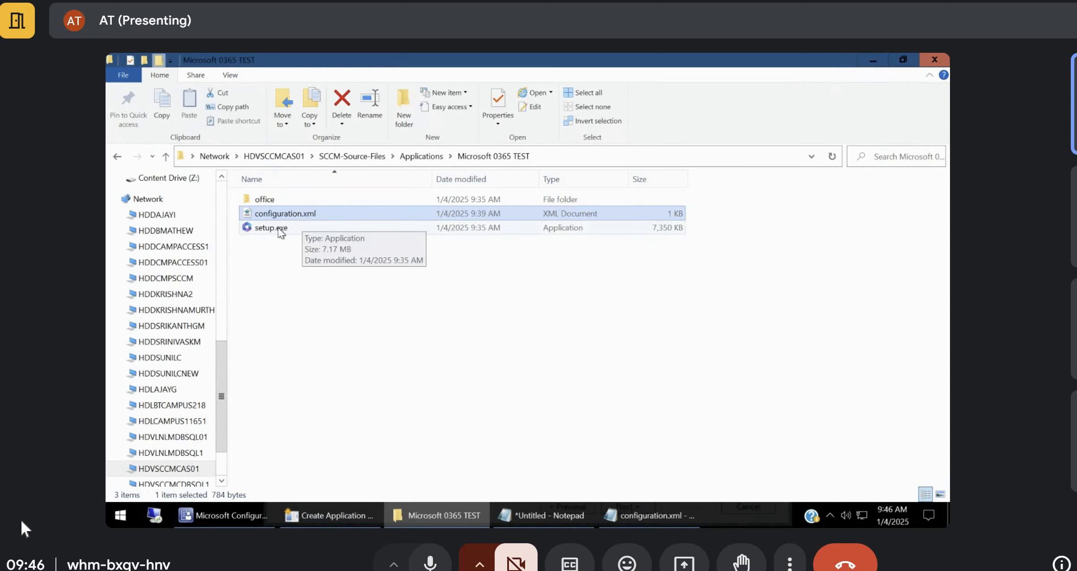
click(294, 228)
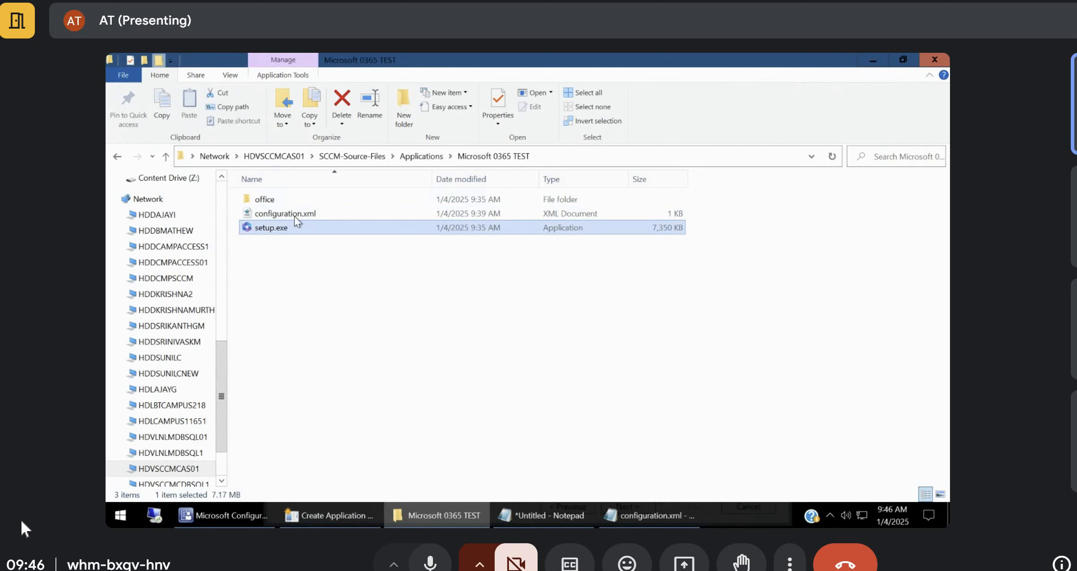
click(365, 521)
double_click(557, 292)
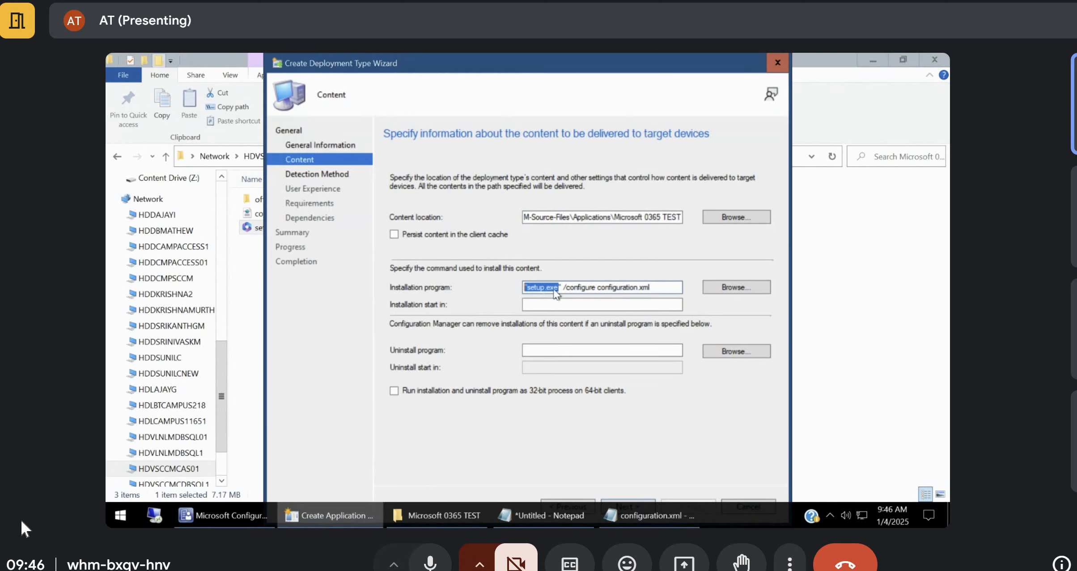
Check the configuration.xml file in the Microsoft 0365 TEST source folder against the end of the installation command.
click(252, 325)
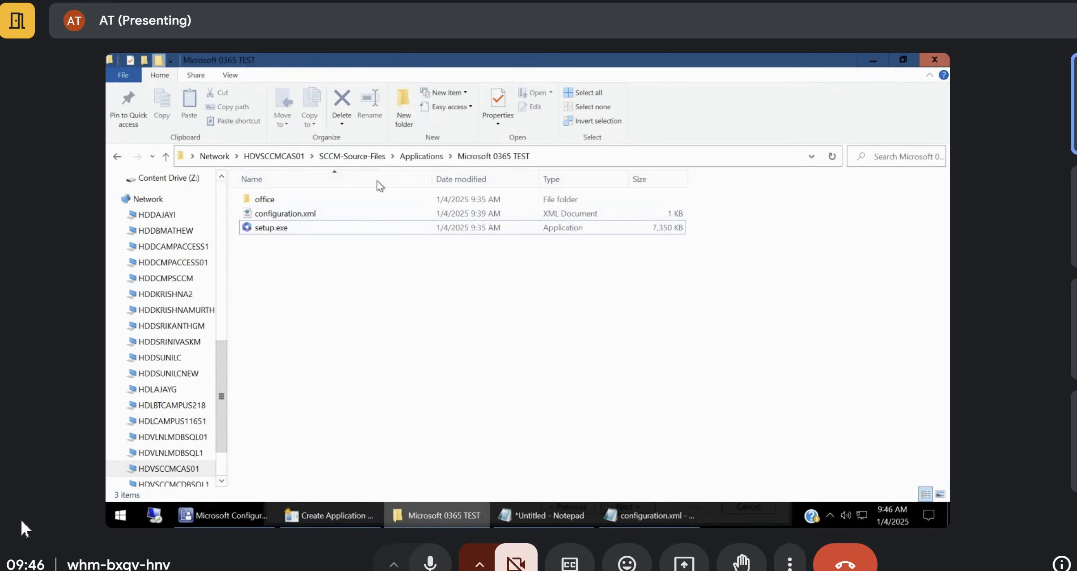
click(301, 217)
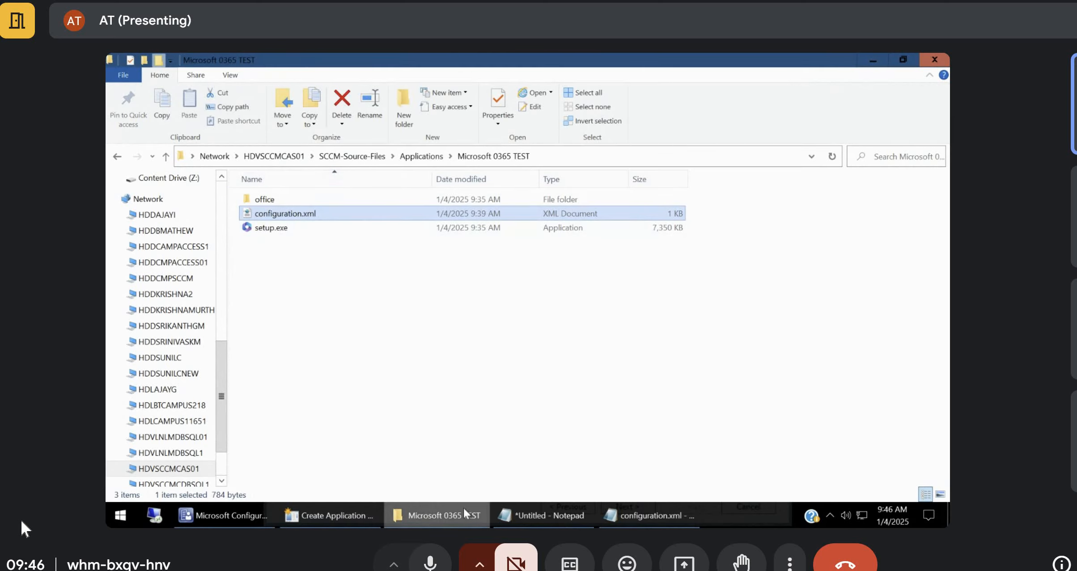
click(329, 514)
click(659, 288)
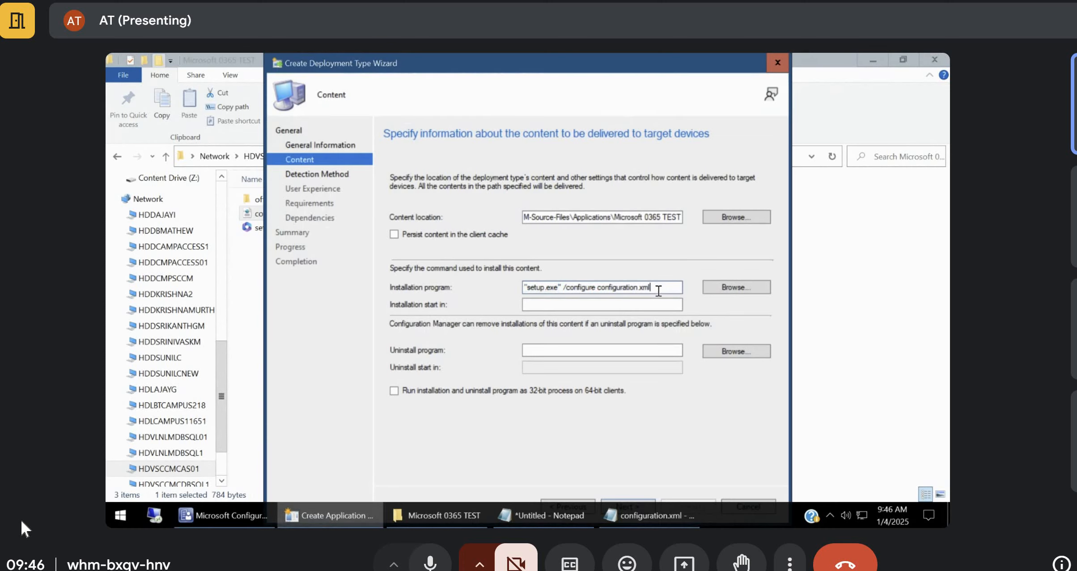
Choose setup.exe from the Microsoft 0365 TEST folder as the deployment type's uninstall program.
click(718, 353)
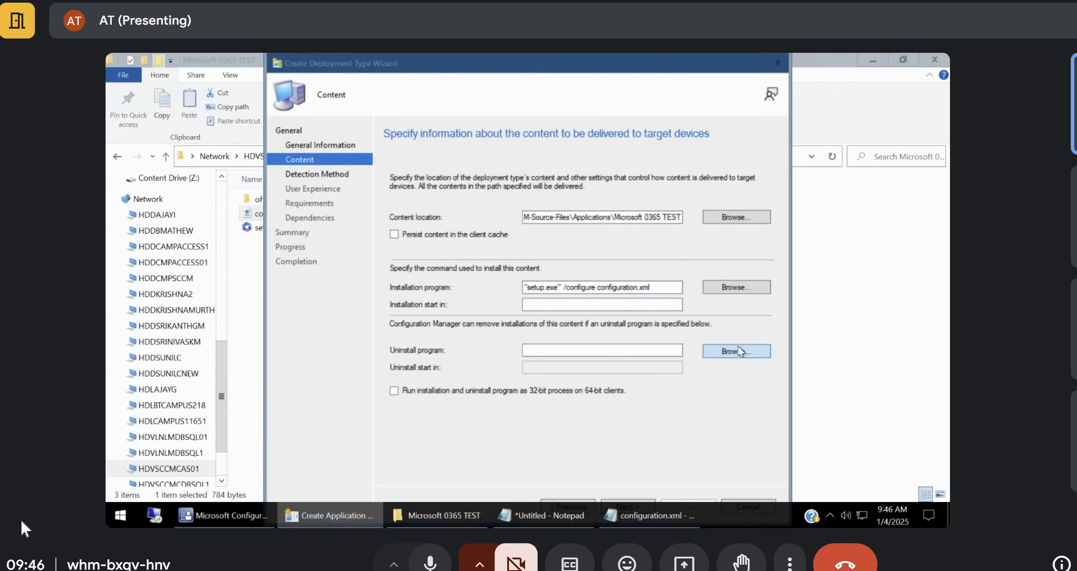
click(266, 166)
click(838, 480)
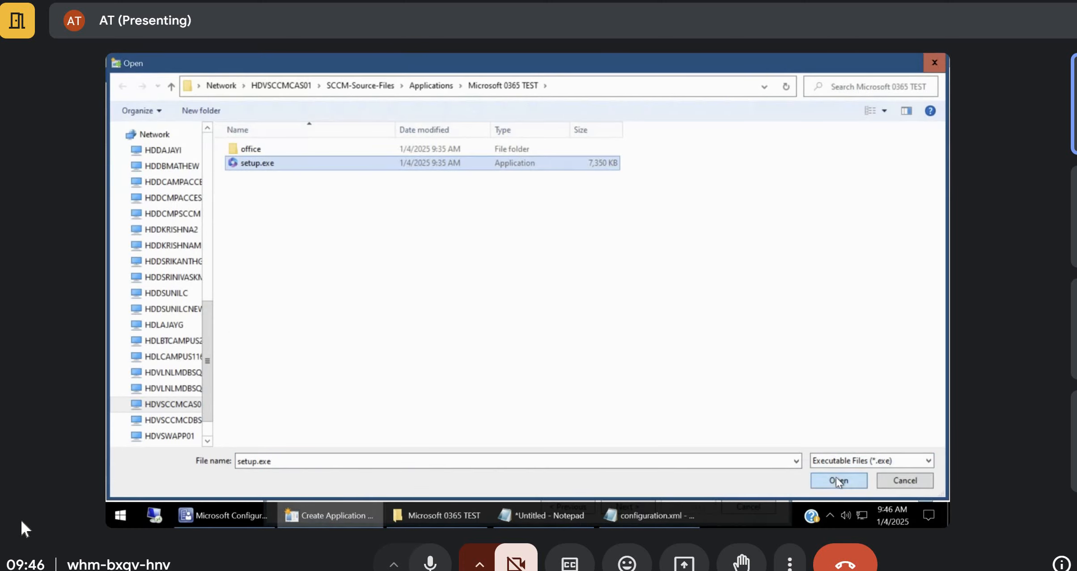
Append the /configure Uninstall.xml parameters from the Notepad notes to the setup.exe uninstall command, separated by a space.
click(544, 515)
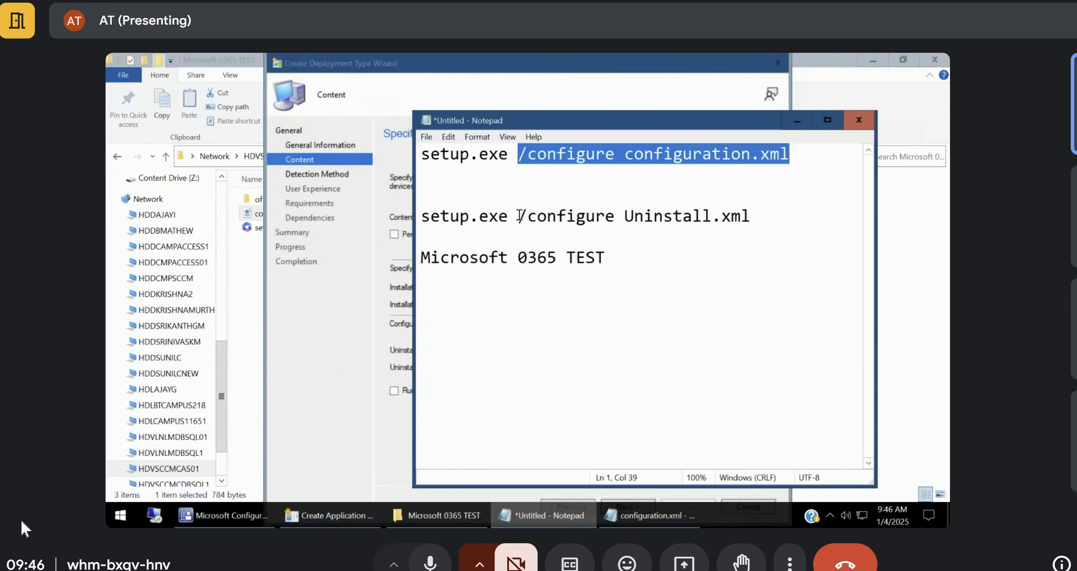
double_click(521, 216)
drag(760, 216, 522, 220)
key(ctrl+c)
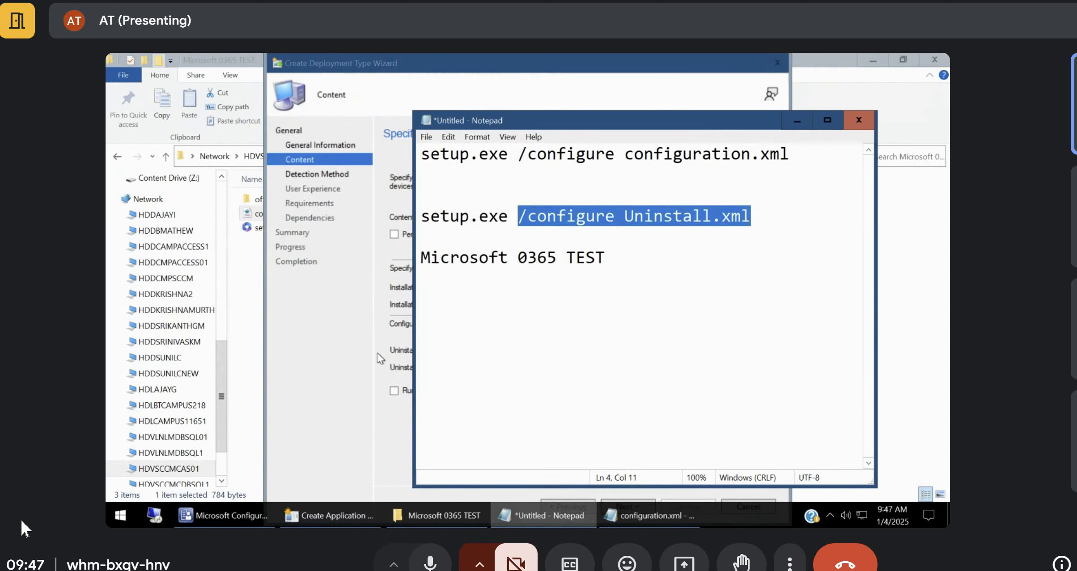
click(381, 358)
click(581, 350)
key(ctrl+v)
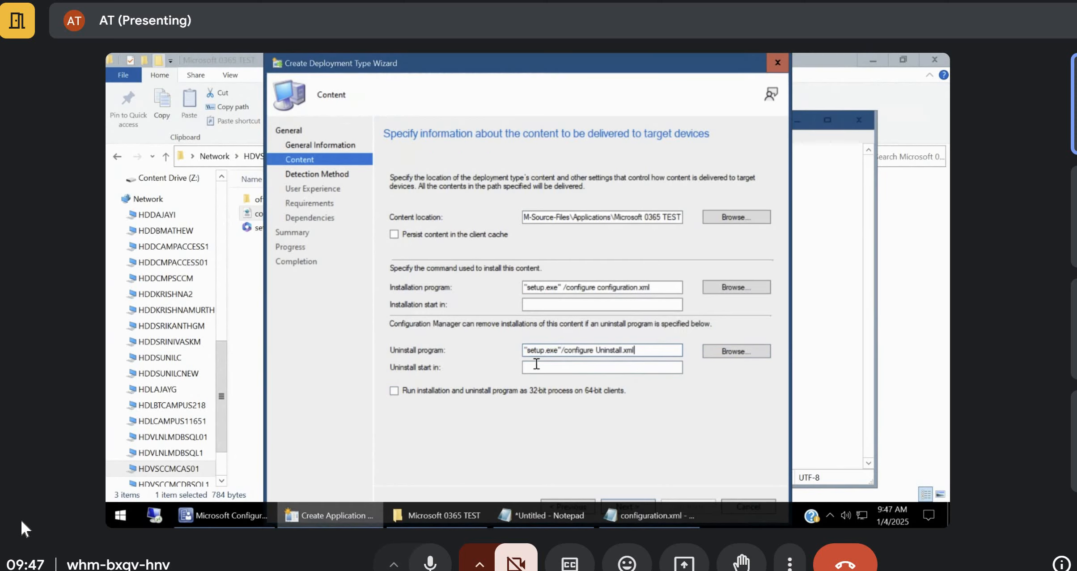
Copy Uninstall.xml from the Microsoft O365 Enterprise - Oct2402 folder in the Applications source share.
click(246, 325)
click(422, 156)
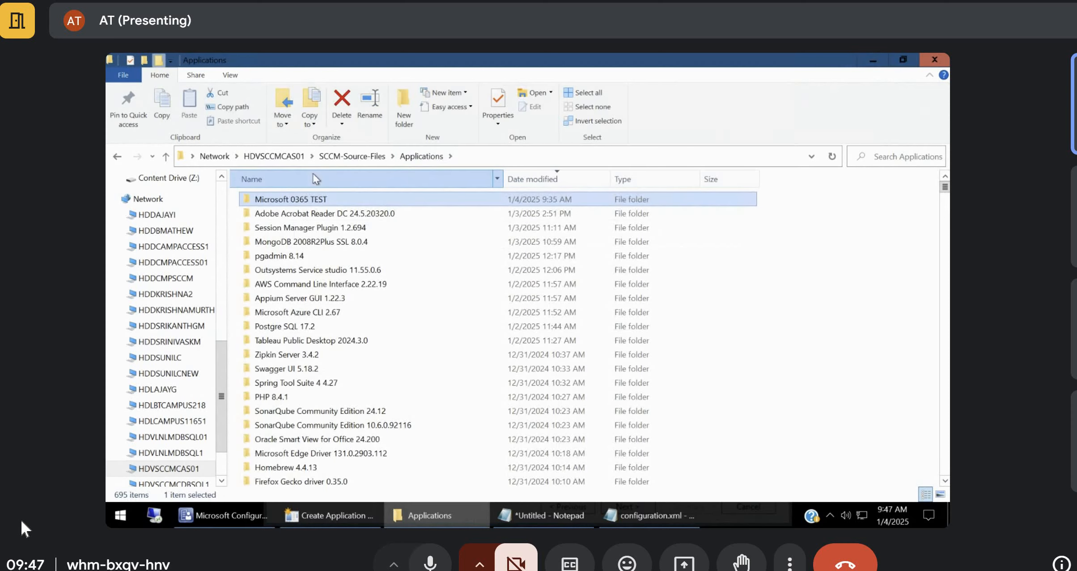
scroll(356, 412, down, 4)
scroll(356, 400, down, 3)
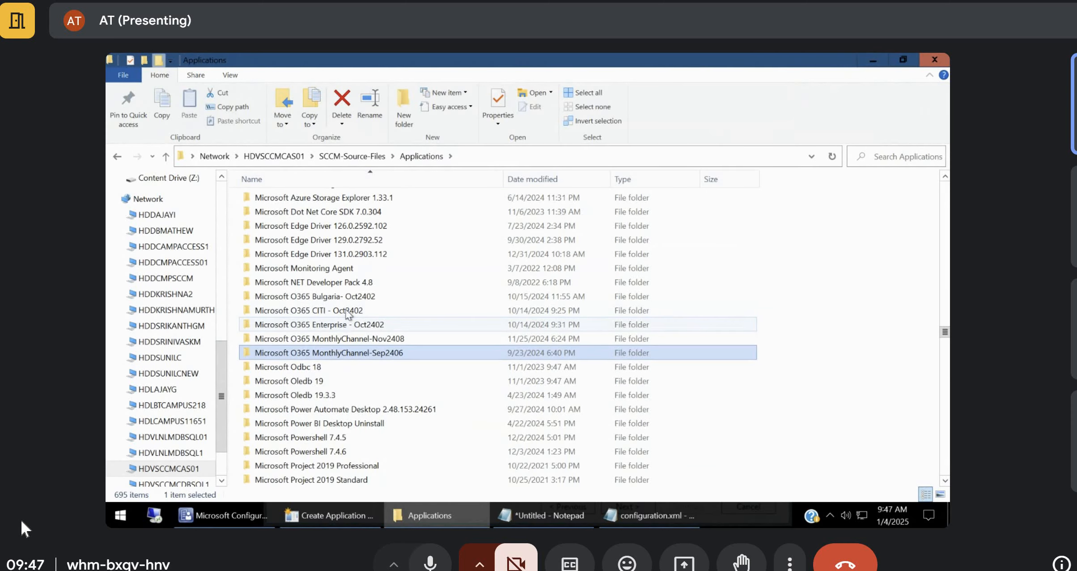
double_click(347, 327)
click(293, 244)
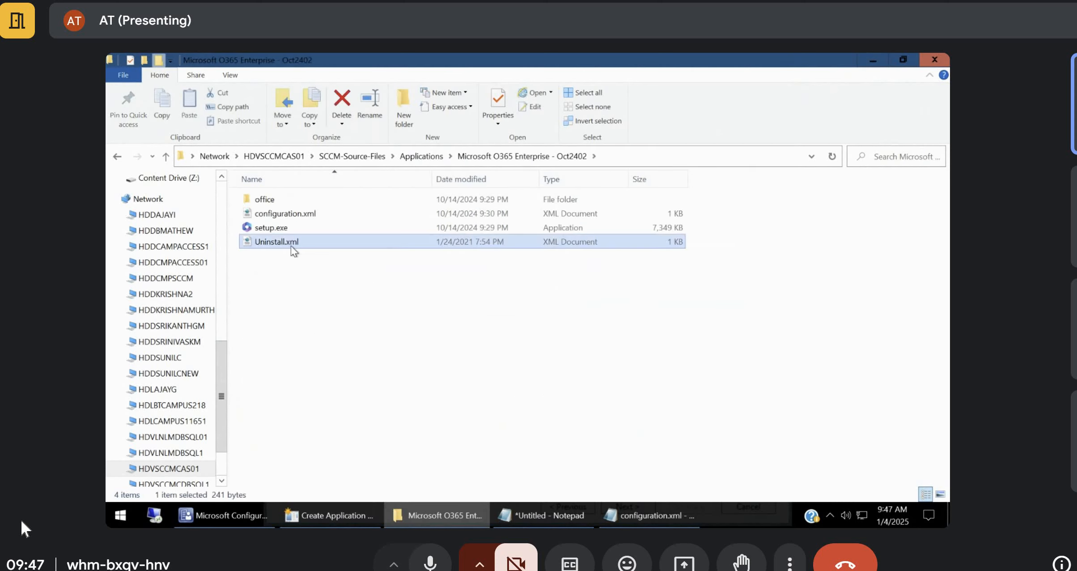
Sort the Applications folder by date modified and paste the copied Uninstall.xml into the Microsoft 0365 TEST folder.
click(424, 156)
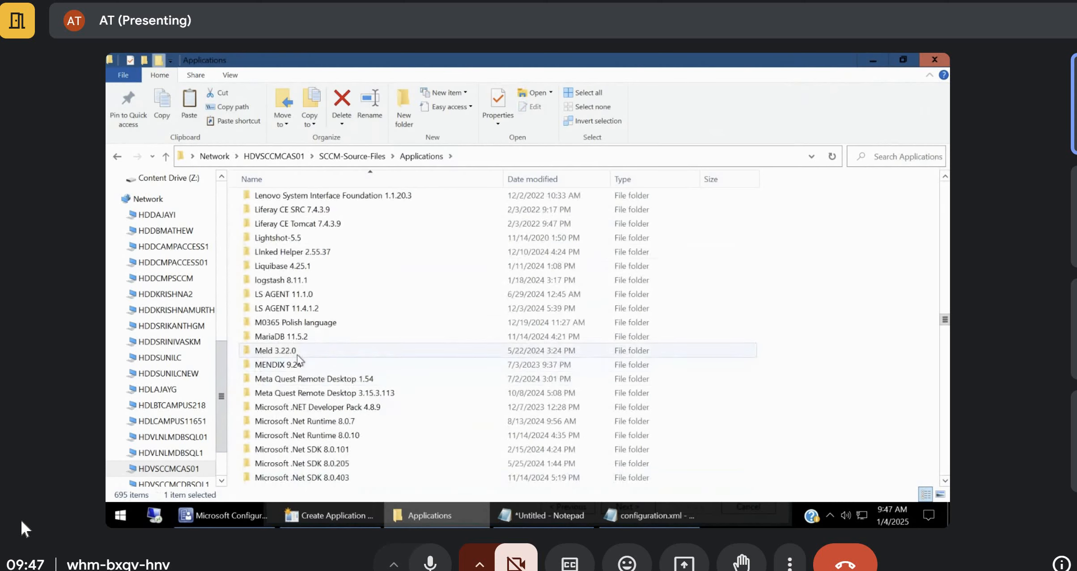
scroll(924, 338, up, 3)
drag(945, 315, 930, 91)
click(554, 179)
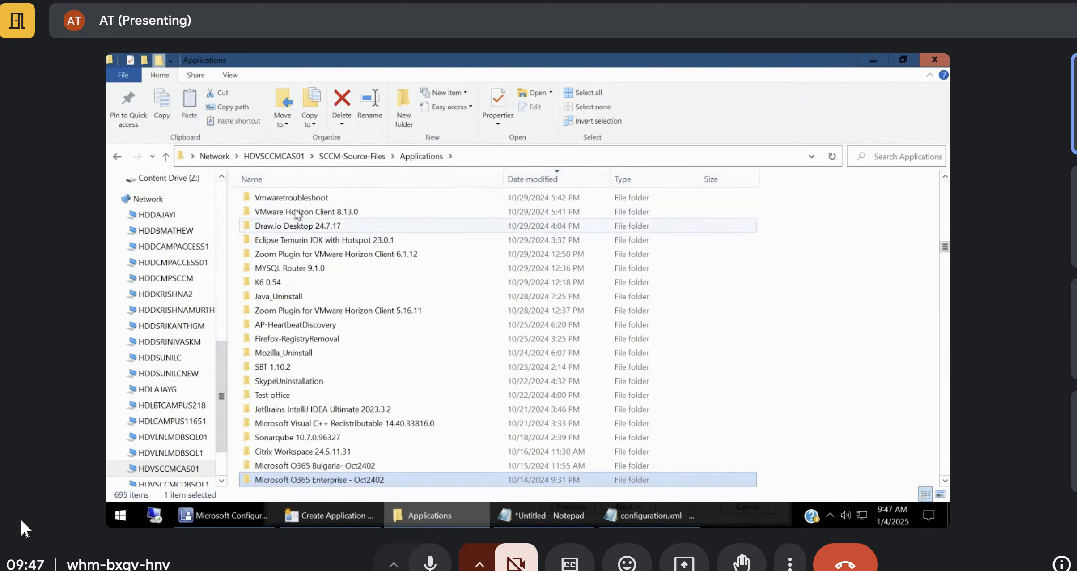
scroll(492, 319, up, 20)
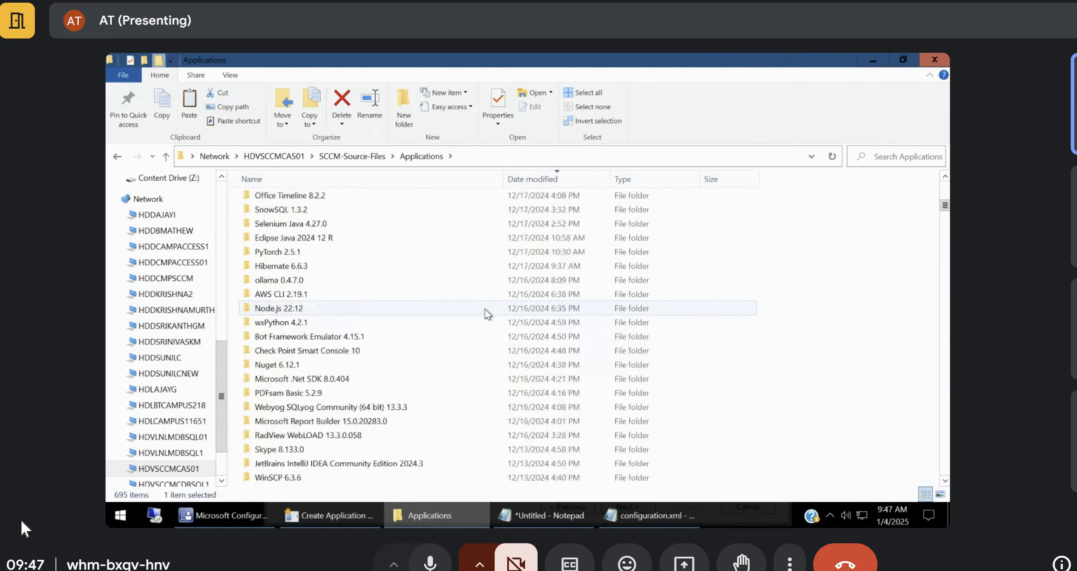
double_click(325, 200)
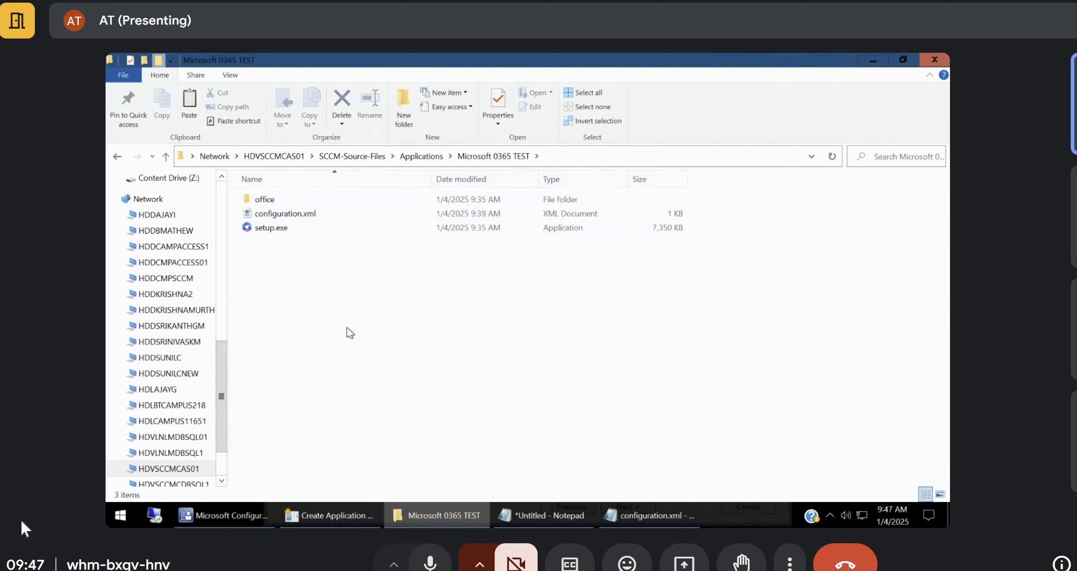
key(ctrl+v)
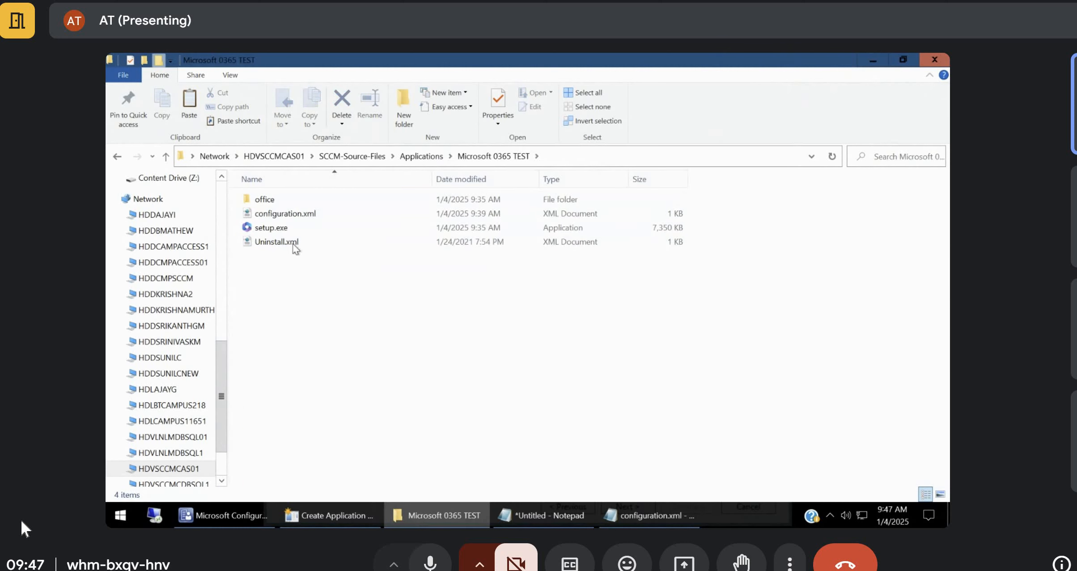
Review the pasted Uninstall.xml in Notepad, close it, and advance the deployment type wizard to its detection method settings.
right_click(289, 240)
click(224, 262)
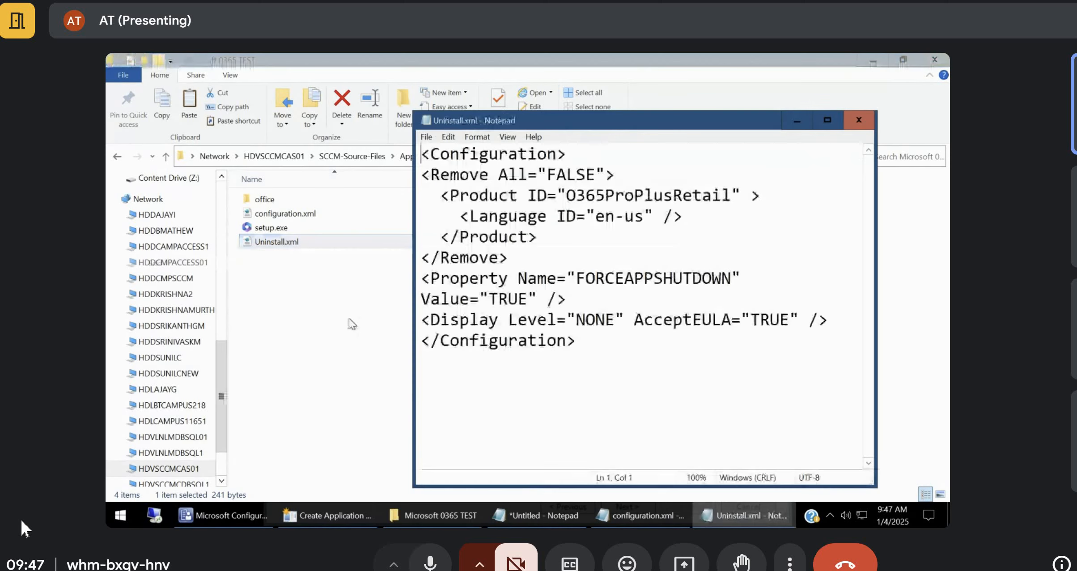
click(859, 120)
click(304, 522)
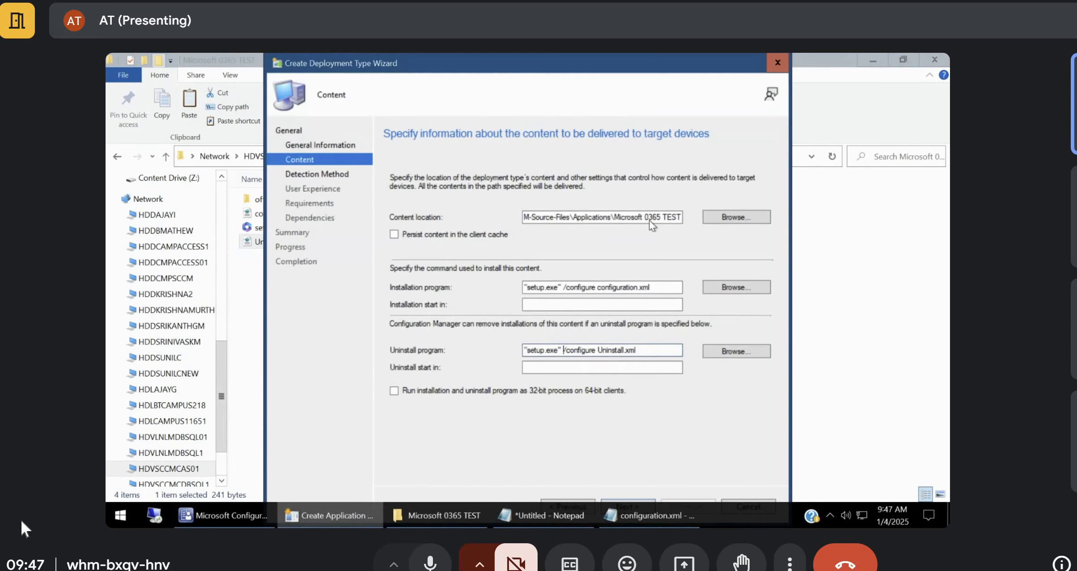
click(648, 500)
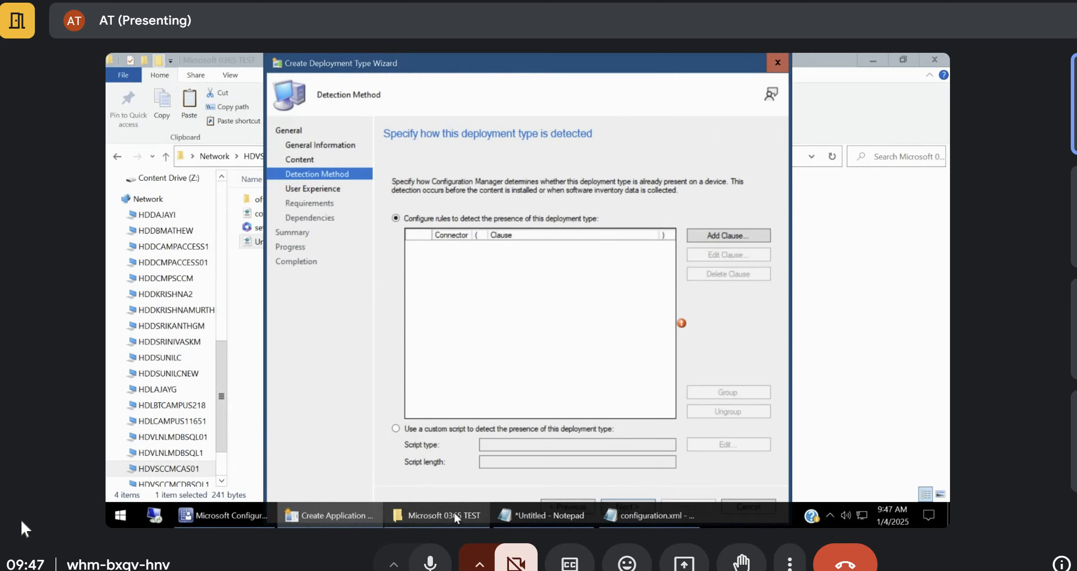
Enter setup.exe /configure configuration.xml from the Notepad notes in a Command Prompt, and close the prompt without running the command.
click(440, 515)
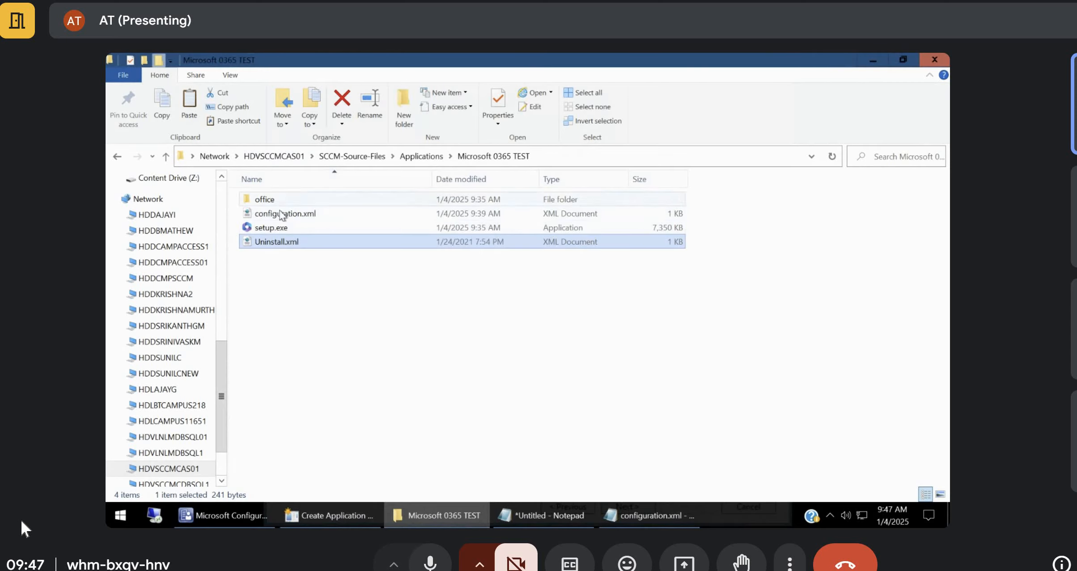
click(544, 515)
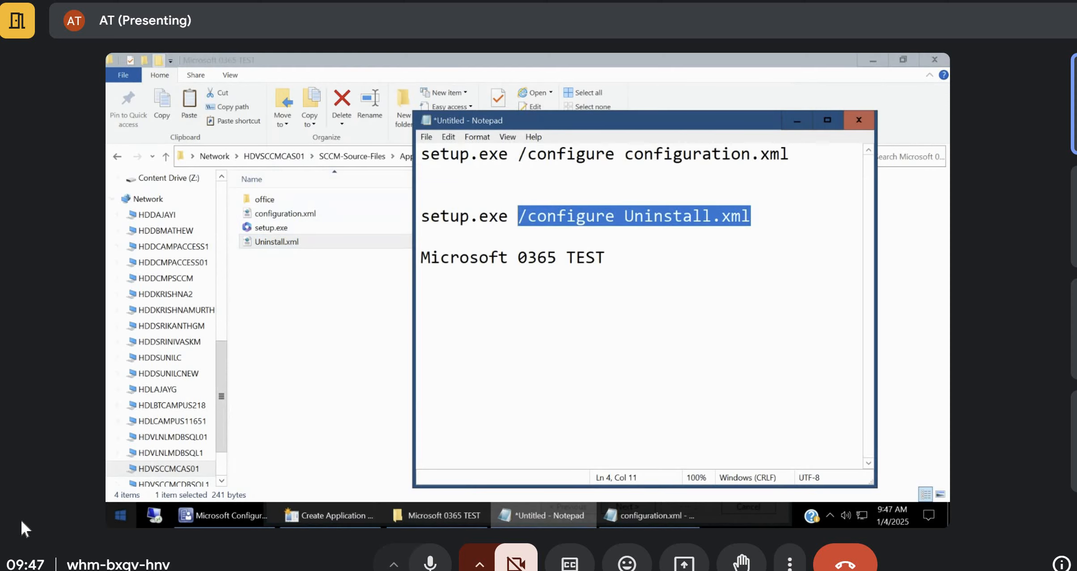
click(117, 514)
text(cmd)
key(Return)
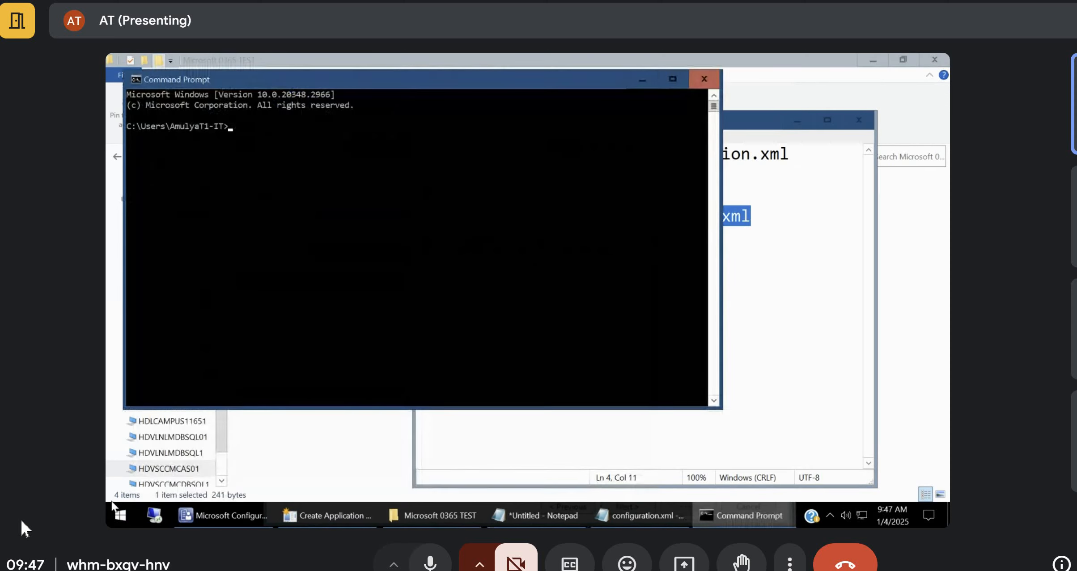
drag(552, 79, 680, 291)
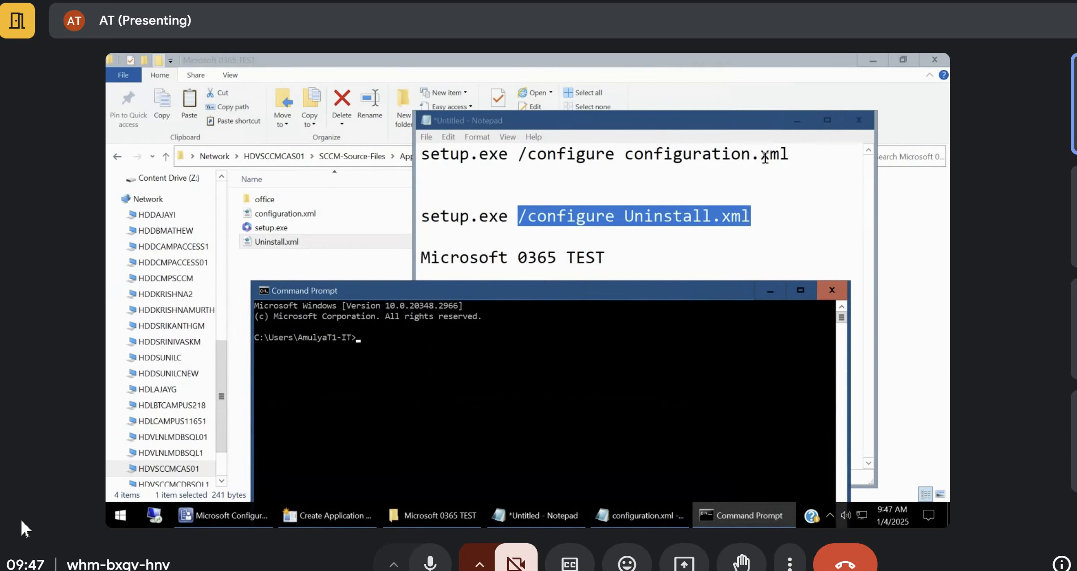
drag(790, 155, 396, 157)
key(ctrl+c)
click(381, 412)
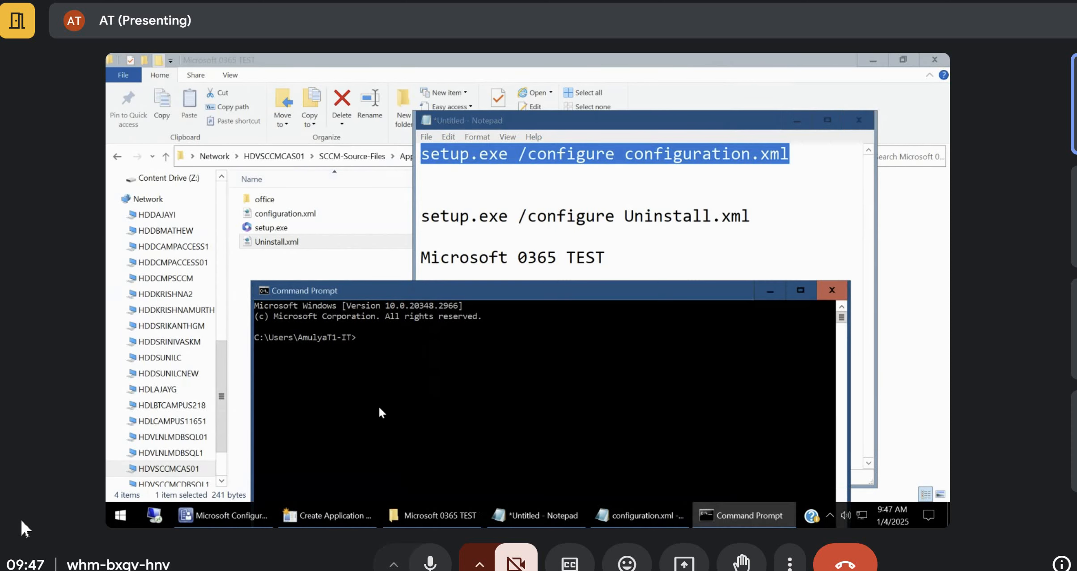
key(BackSpace)
key(ctrl+v)
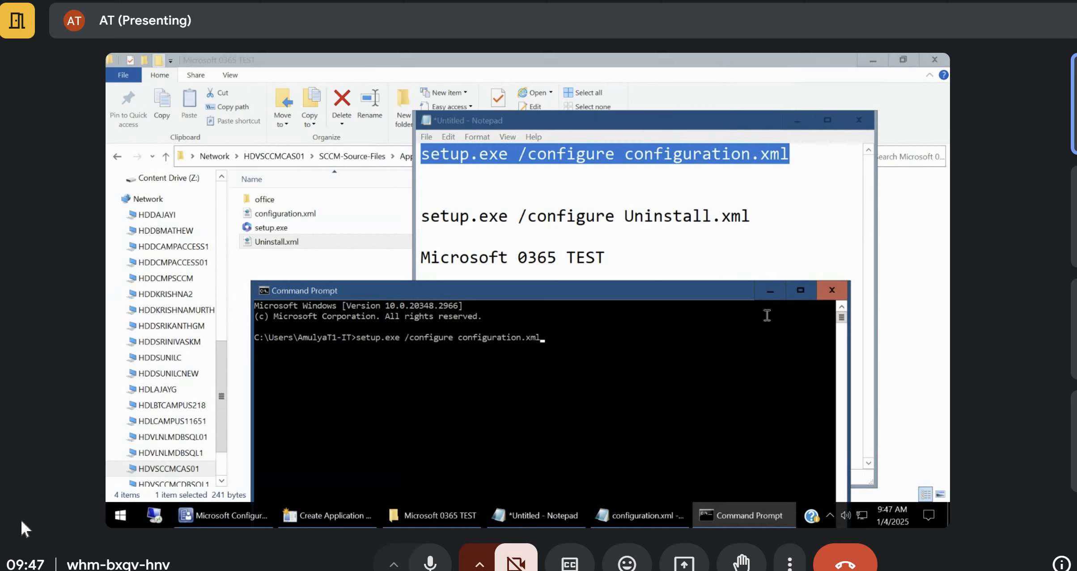
click(832, 290)
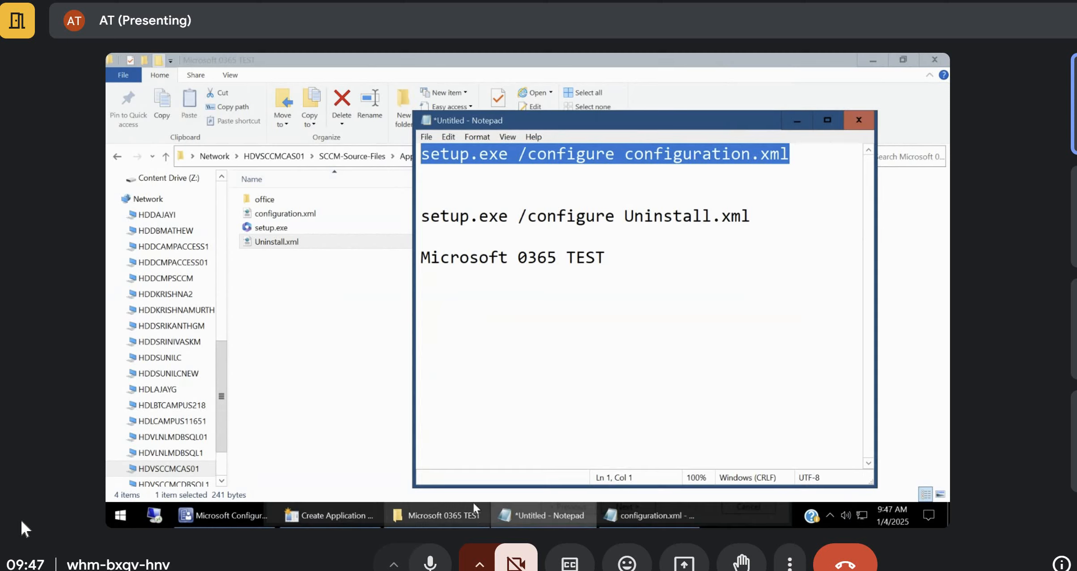
Return to the deployment type wizard, start a new detection clause, and choose the rule's setting type.
click(328, 515)
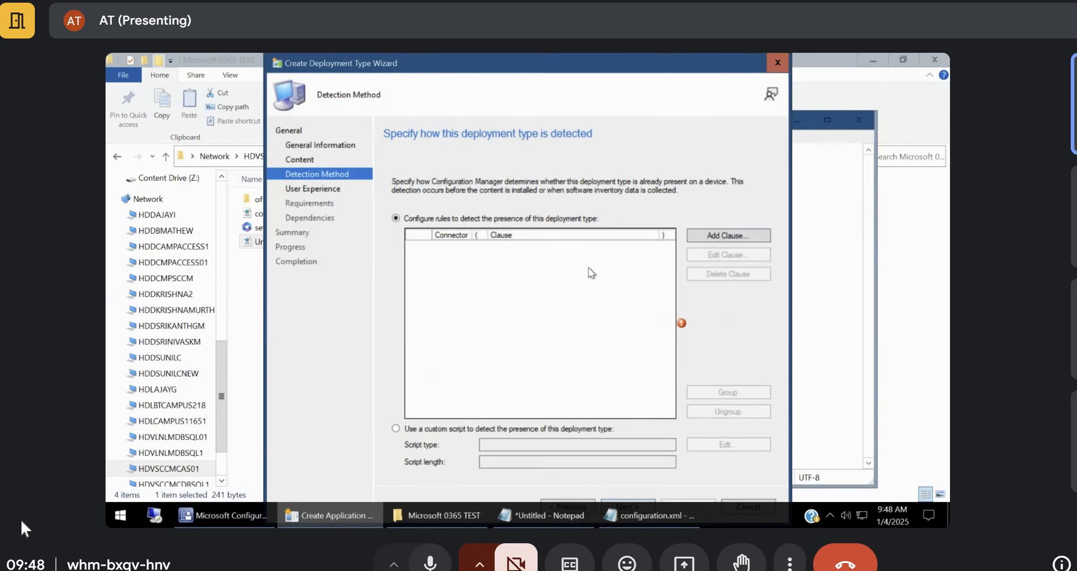
click(711, 240)
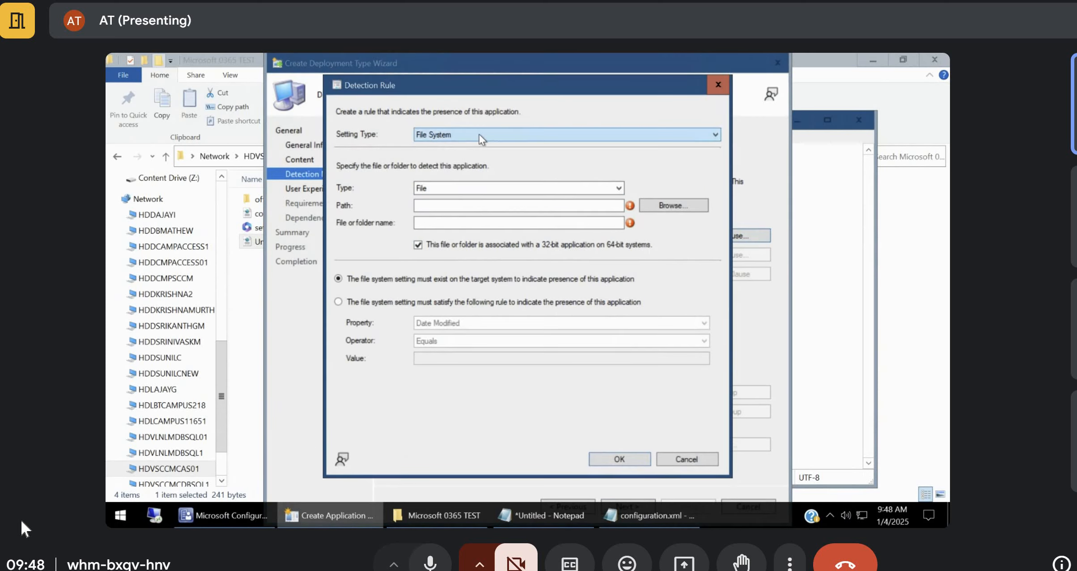
click(481, 139)
click(444, 155)
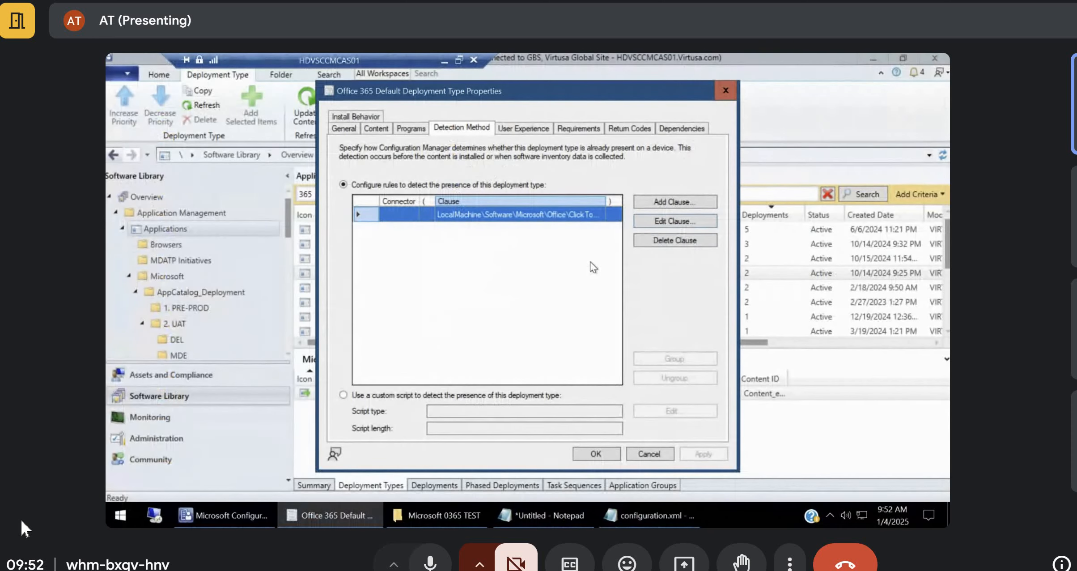
Examine the registry key and value in the Office 365 Default Deployment Type's detection clause, and close its properties without changes.
click(665, 230)
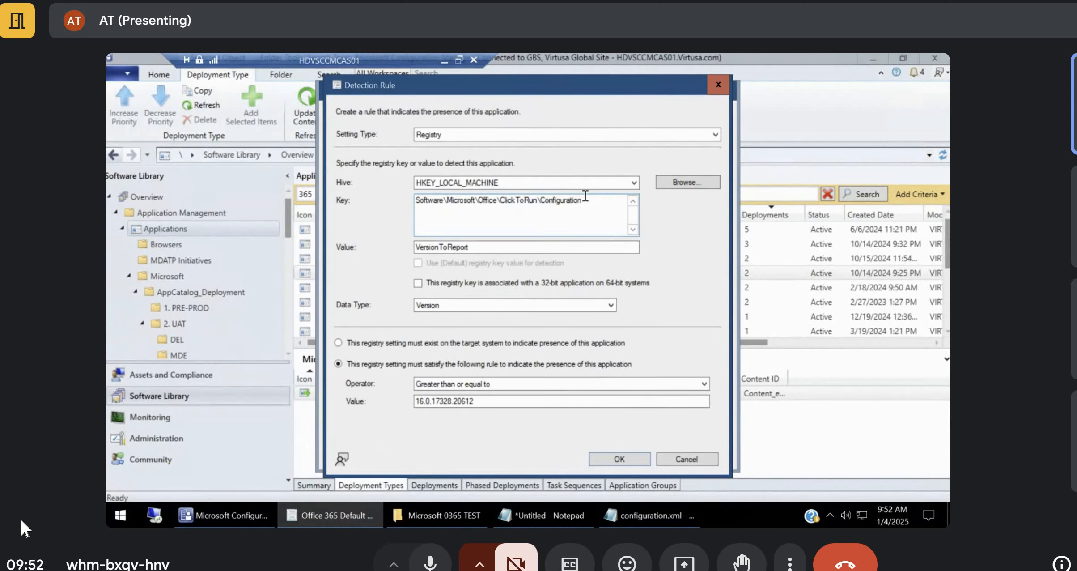
drag(416, 200, 585, 196)
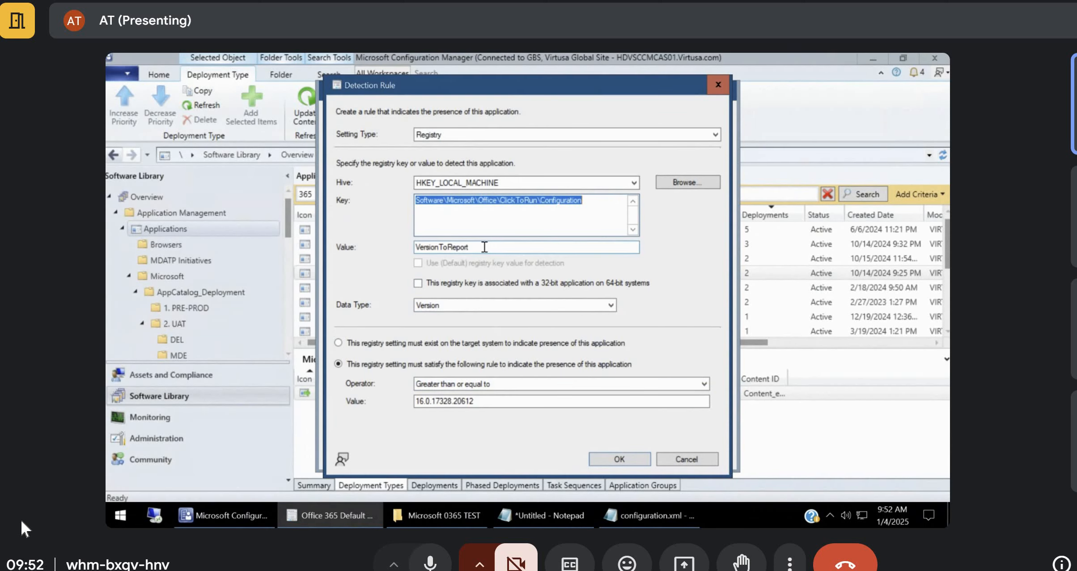
click(480, 246)
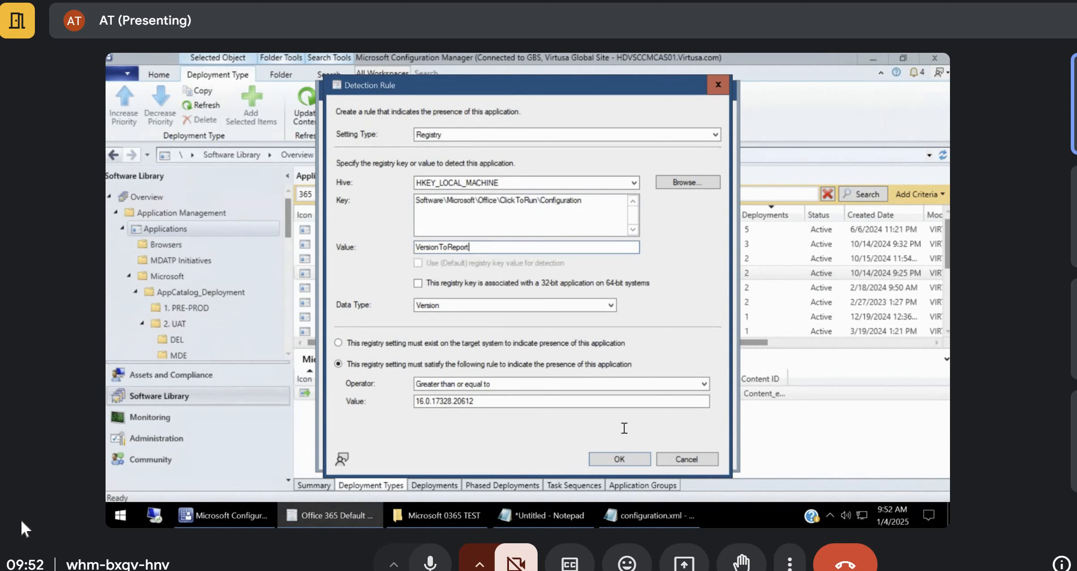
click(670, 457)
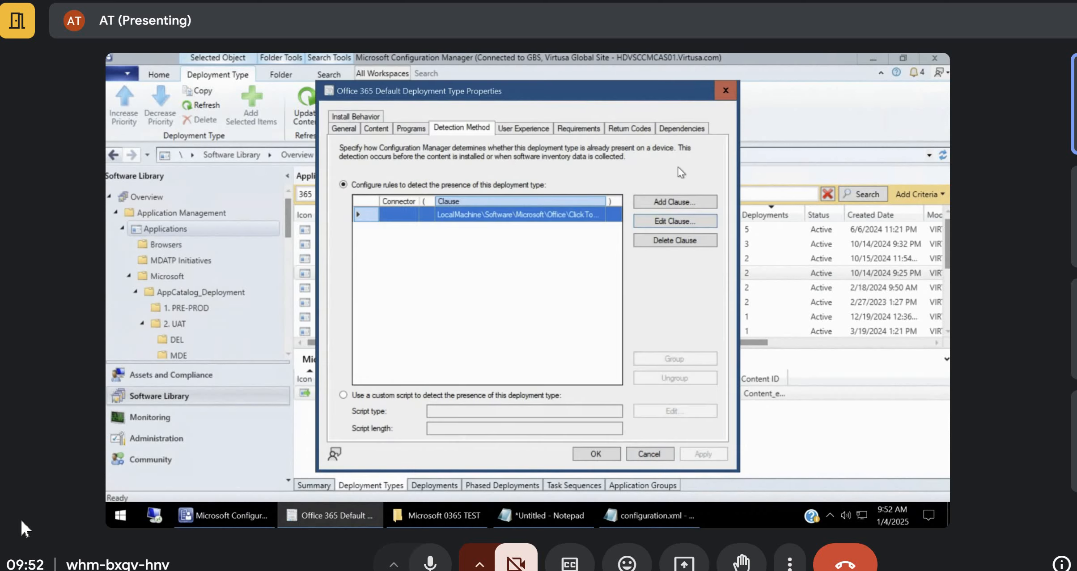
click(719, 93)
Sort the 365 applications by created date, newest first, and select Microsoft 0365 16.0.17328.20670 TEST.
click(373, 259)
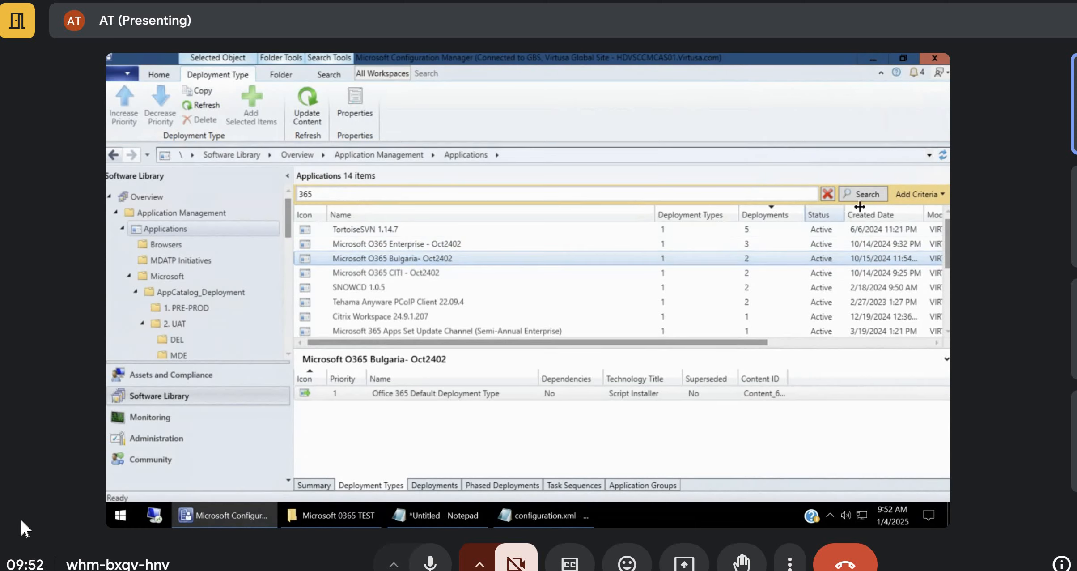
click(871, 215)
click(479, 231)
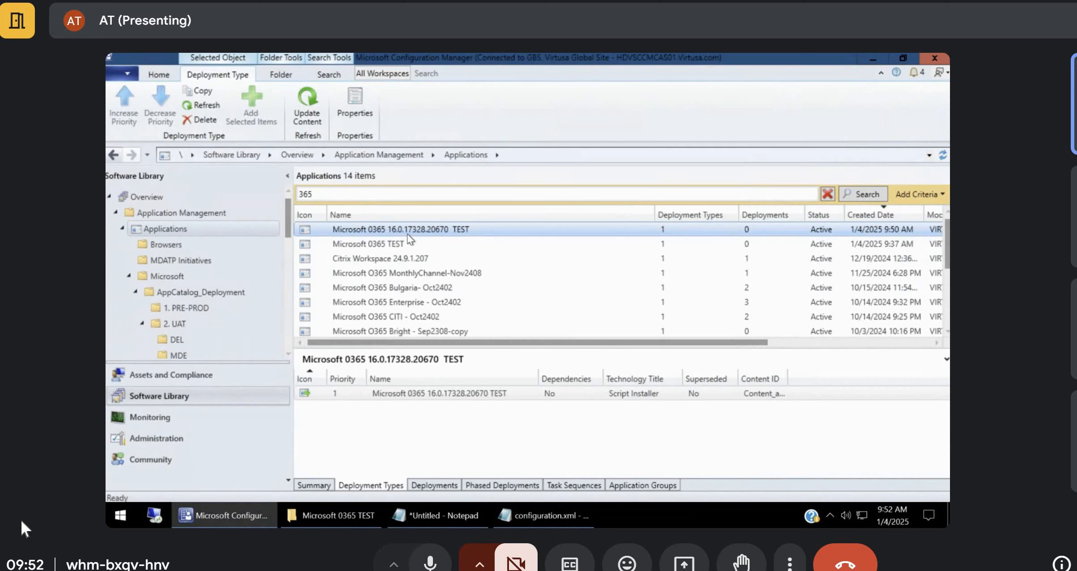
Edit the TEST deployment type's existing detection clause, setting hive HKEY_LOCAL_MACHINE and key Software\Microsoft\Office\ClickToRun\Configuration.
right_click(408, 235)
click(438, 395)
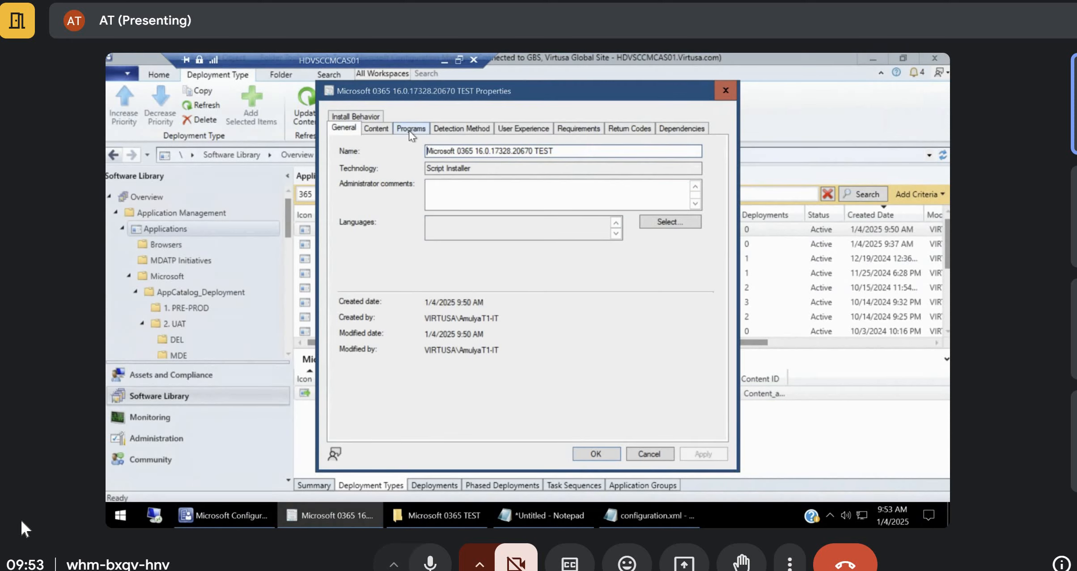
click(411, 129)
click(463, 128)
click(531, 220)
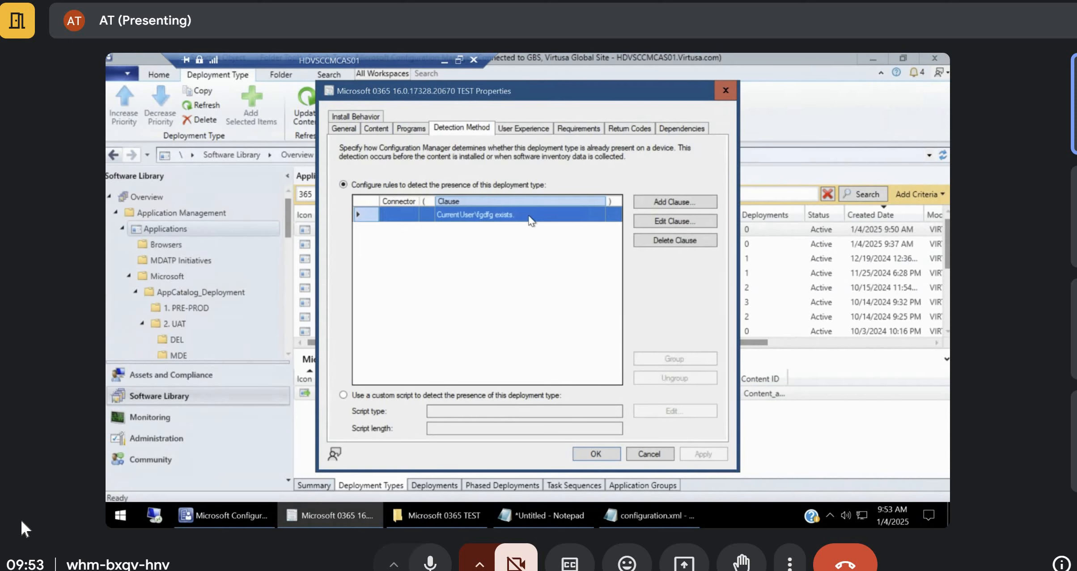
click(673, 221)
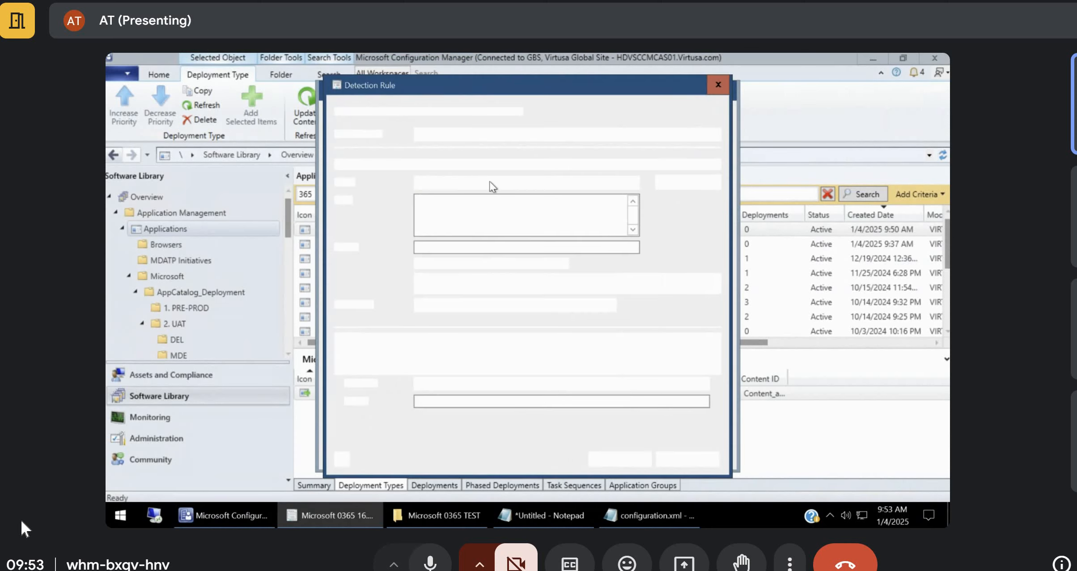
click(471, 184)
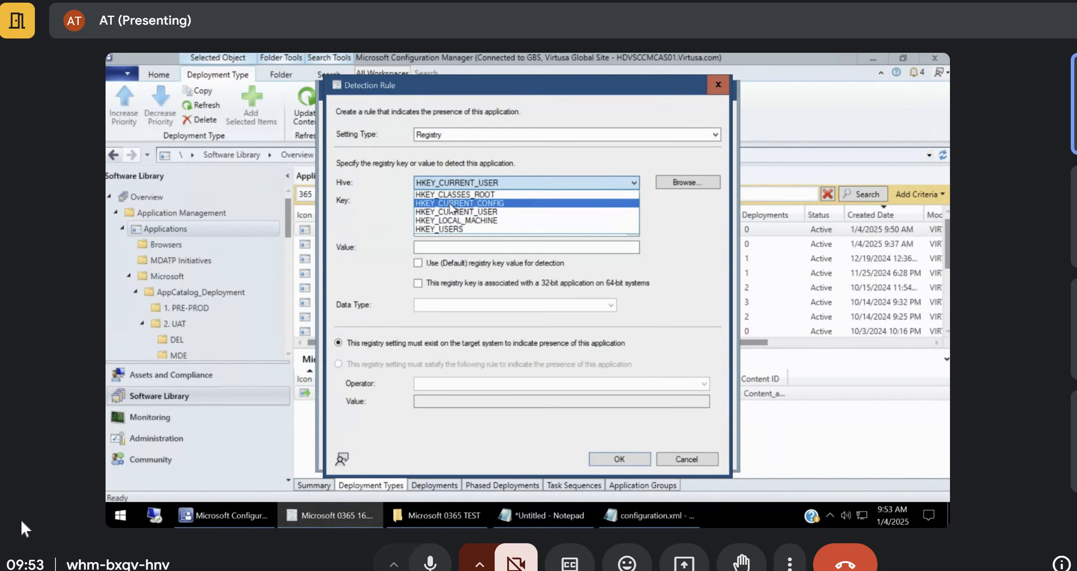
click(454, 220)
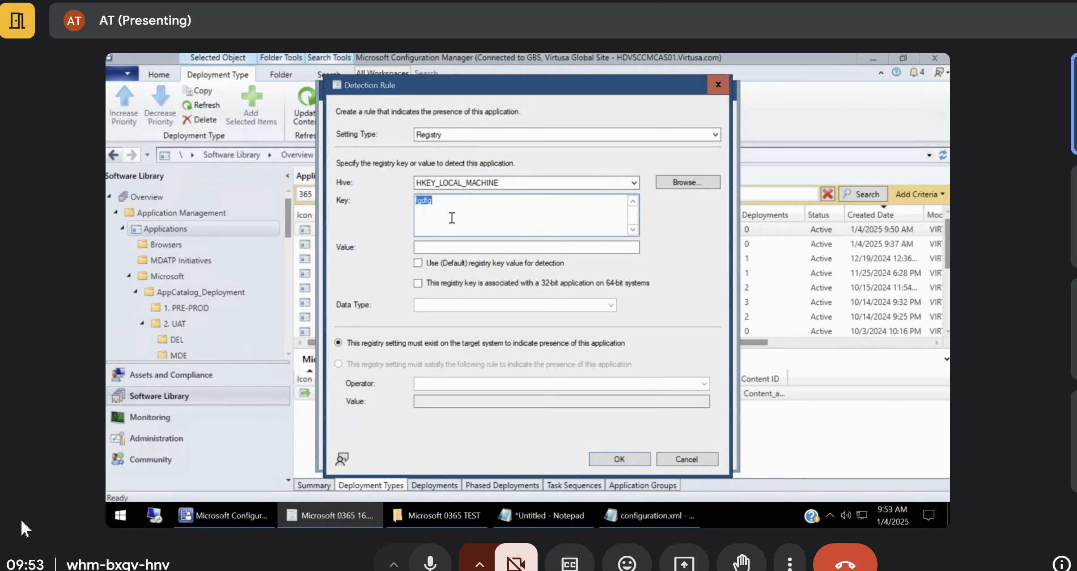
key(ctrl+v)
click(463, 246)
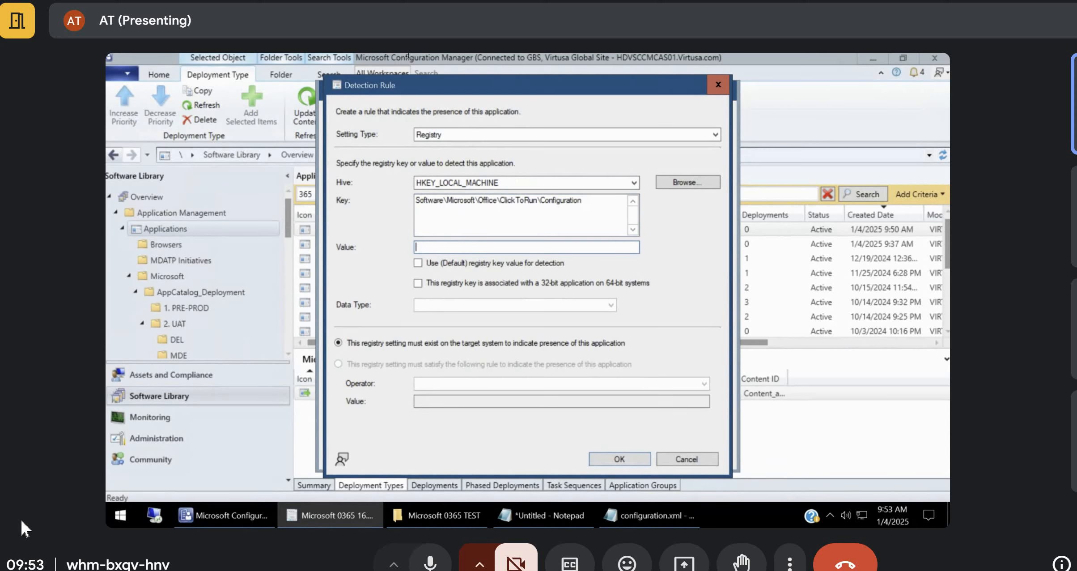
Switch to Registry Editor, go to HKEY_LOCAL_MACHINE\SOFTWARE\Microsoft\Office\ClickToRun\Configuration, and select the VersionToReport value.
click(446, 60)
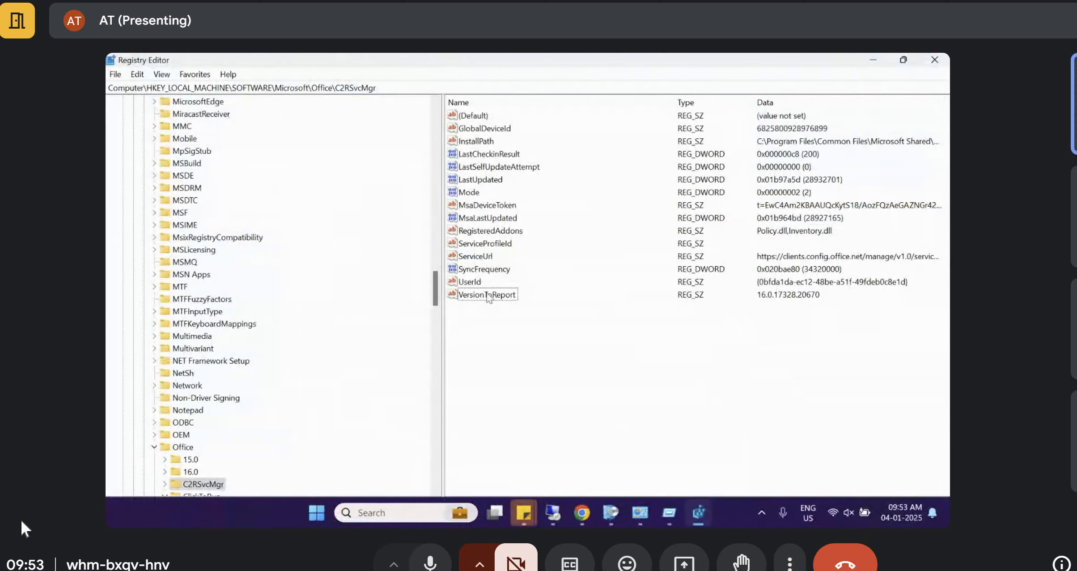
click(392, 92)
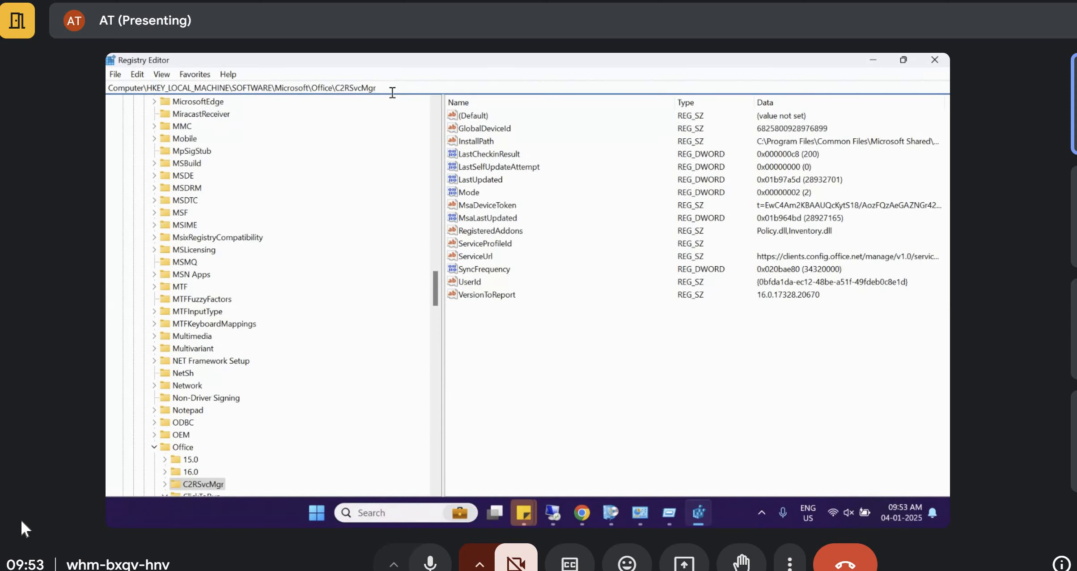
shift+click(235, 86)
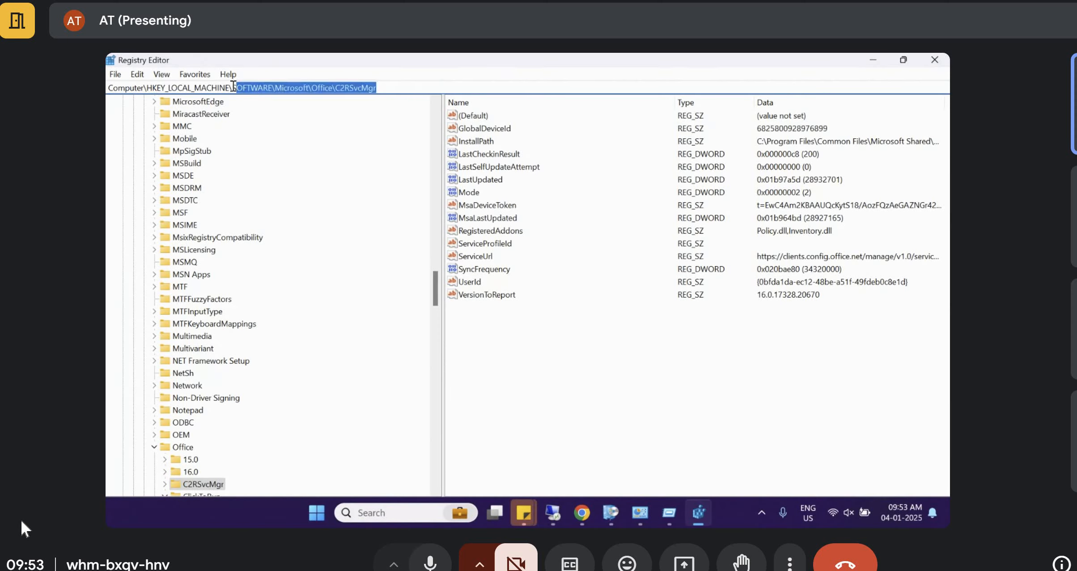
key(ctrl+v)
key(Return)
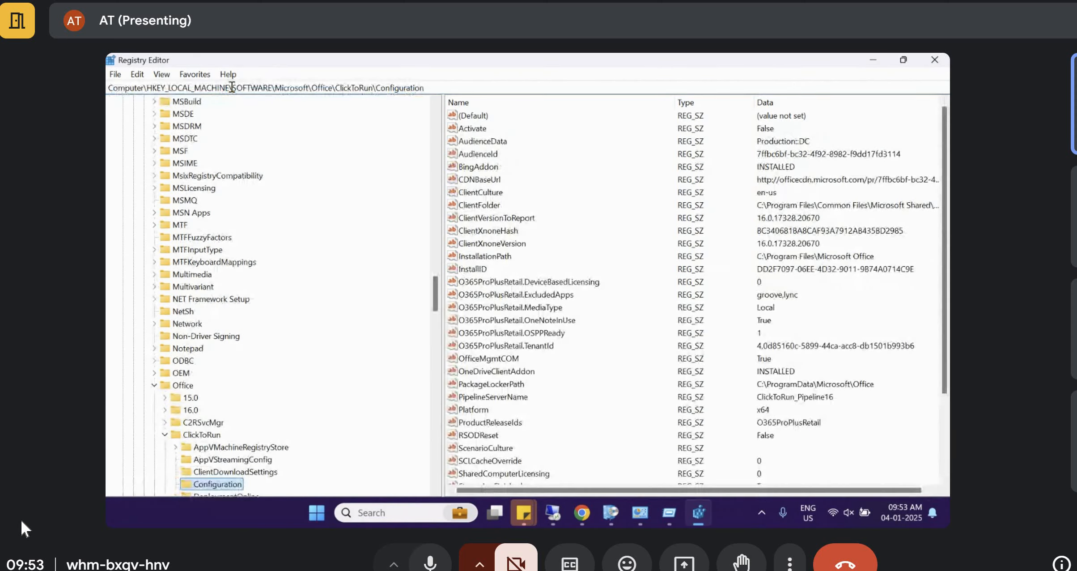
key(v)
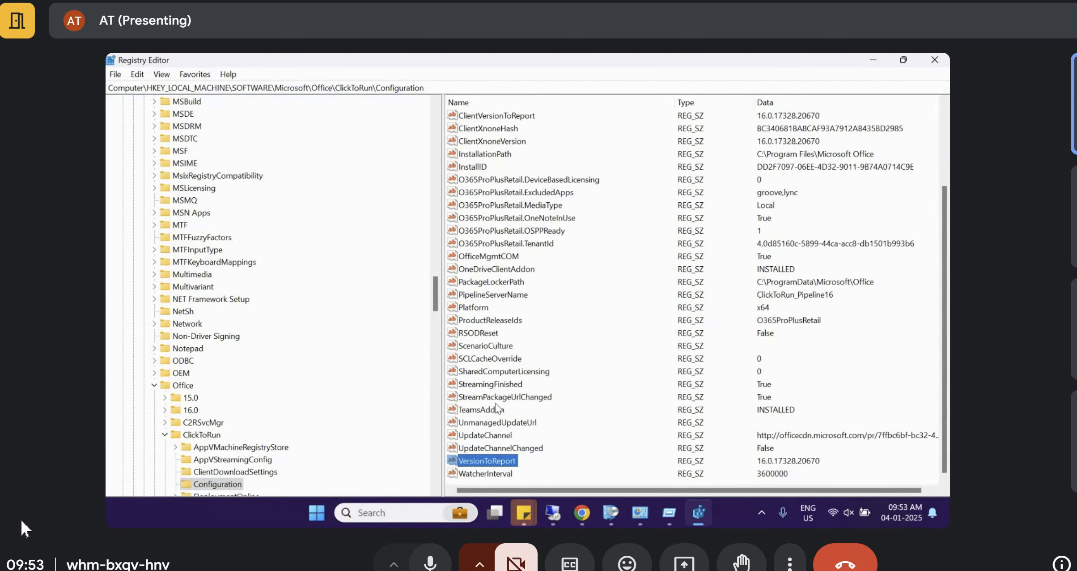
Copy the value data of VersionToReport and switch back to the remote session with Configuration Manager.
double_click(509, 461)
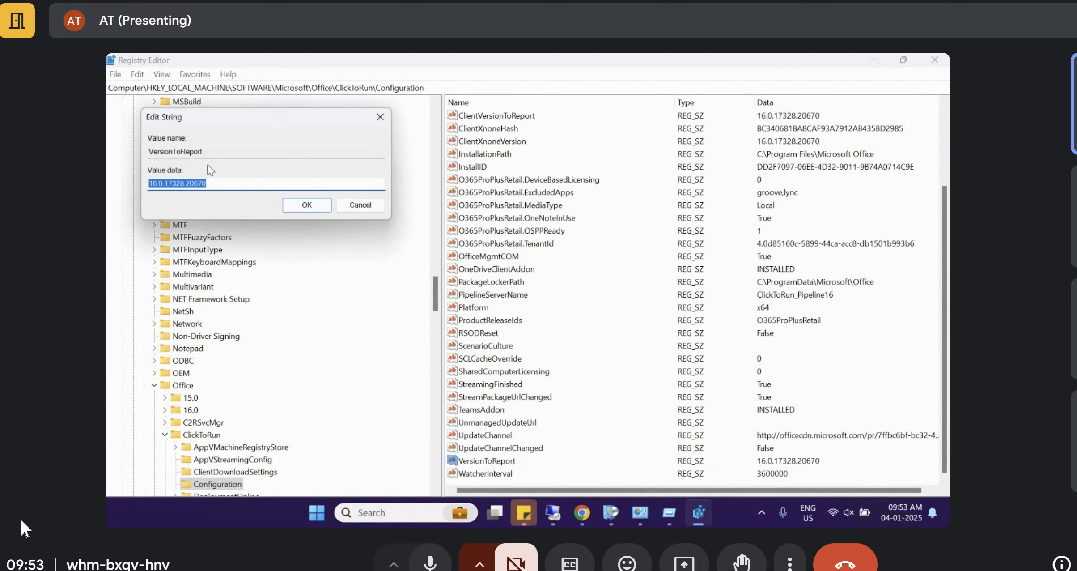
click(212, 155)
double_click(150, 153)
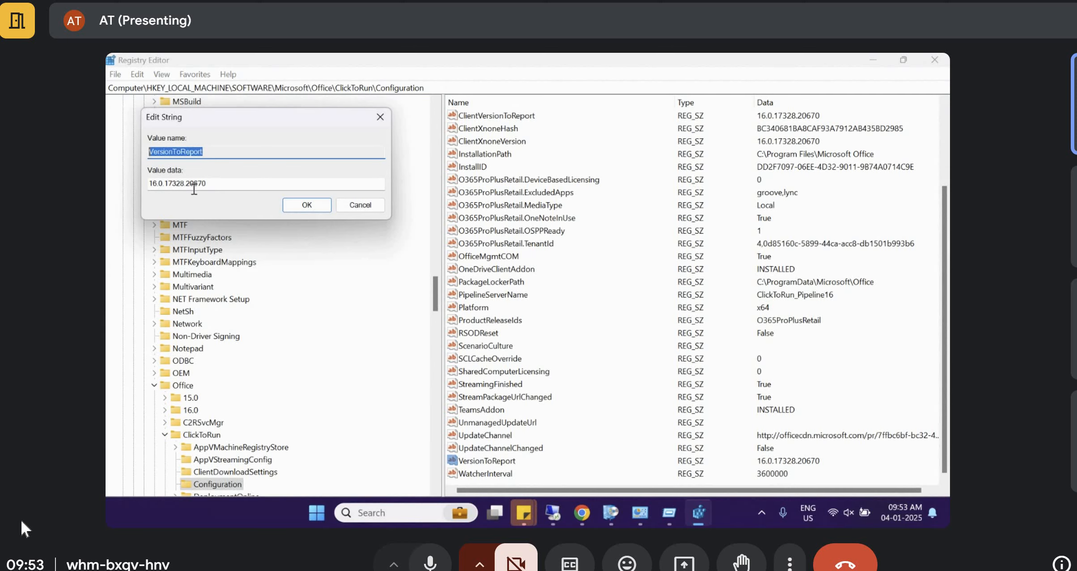
click(214, 187)
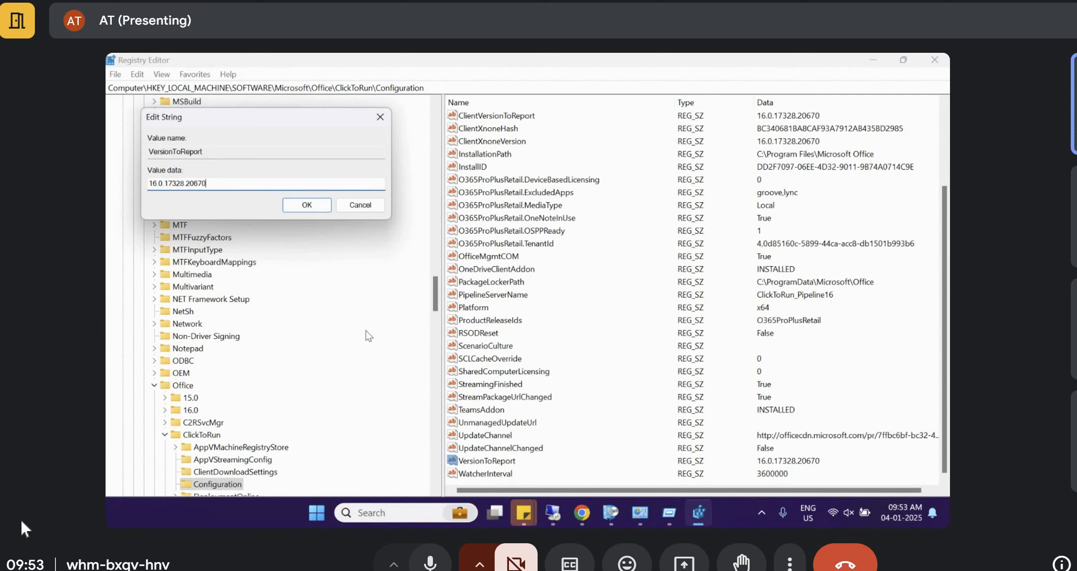
key(ctrl+a)
key(ctrl+c)
click(552, 513)
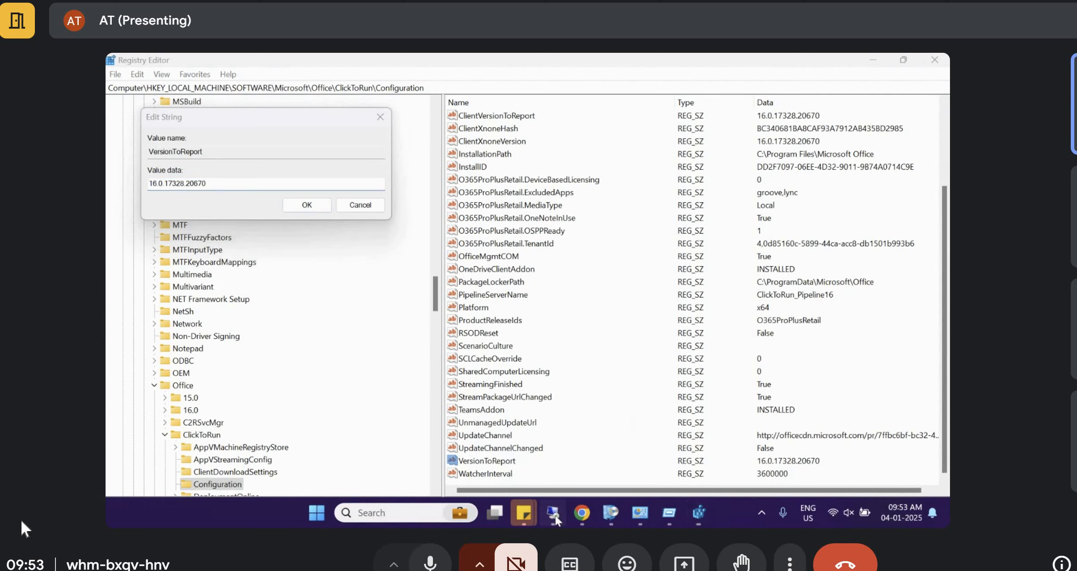
Enter VersionToReport as the detection rule's registry value and set its data type to Version.
text(VersionToRepo)
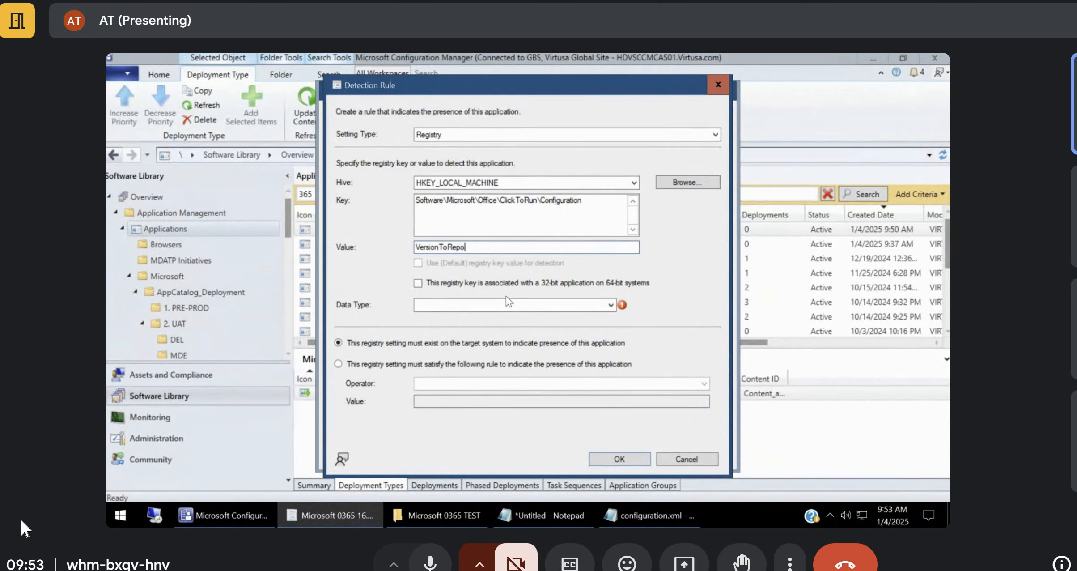
key(Tab)
key(Tab)
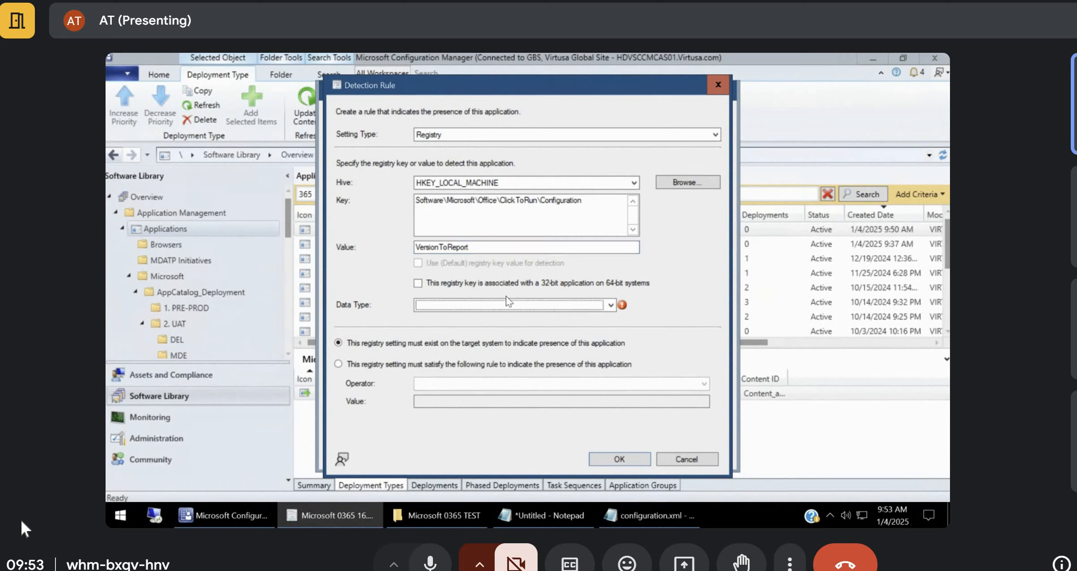
key(v)
key(Tab)
key(Tab)
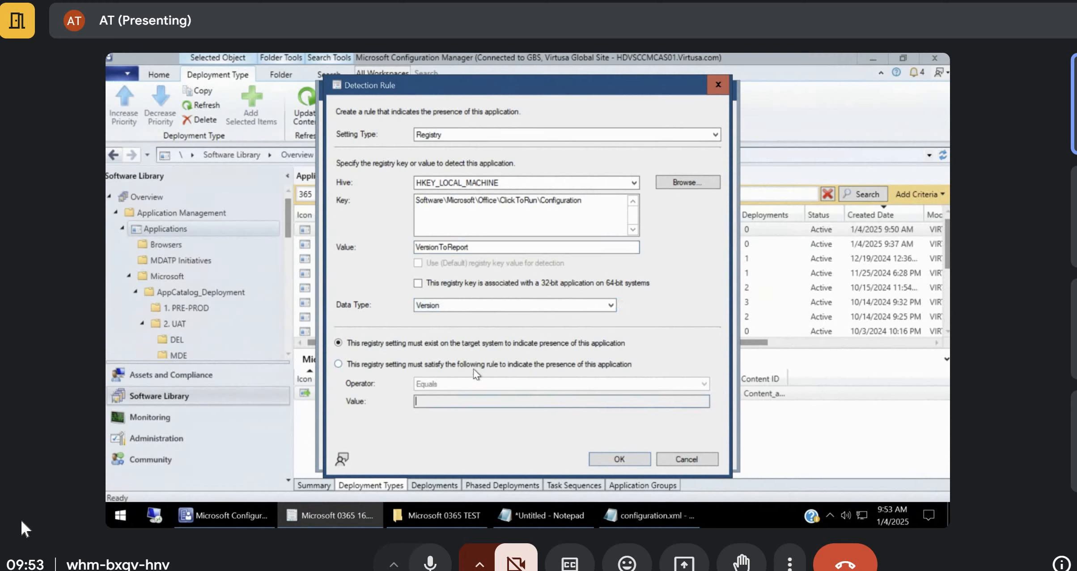
Require the registry setting to be Greater than or equal to 16.0.17328.20670, and confirm the detection rule.
click(476, 364)
click(465, 384)
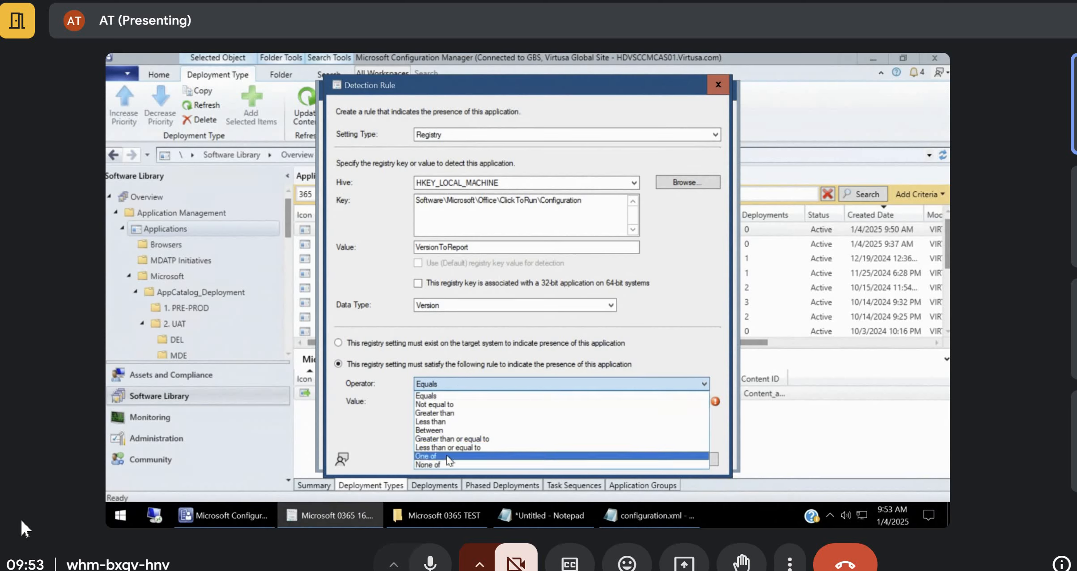
click(447, 438)
double_click(434, 401)
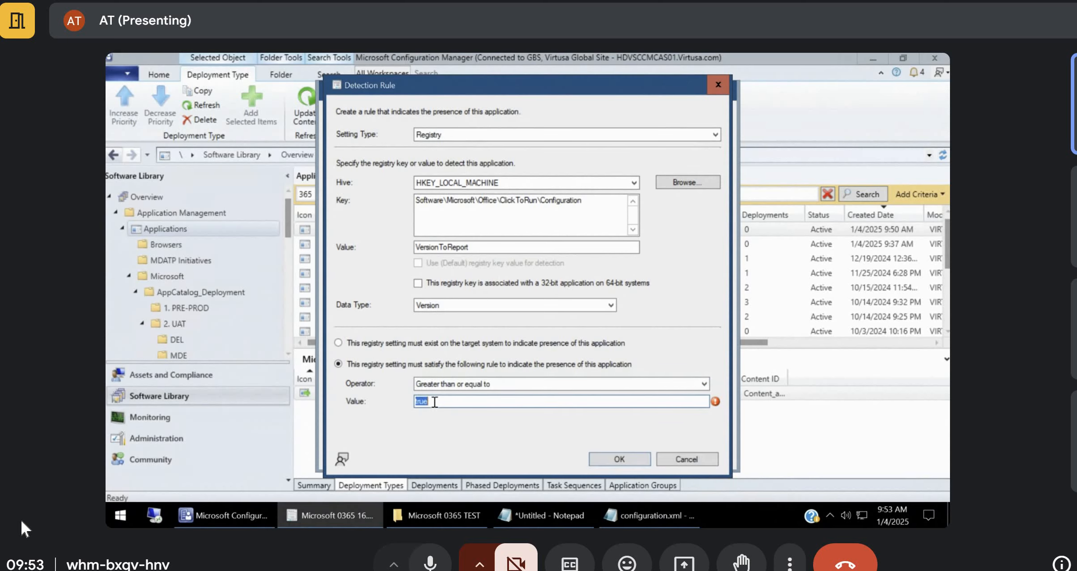
key(ctrl+v)
click(619, 459)
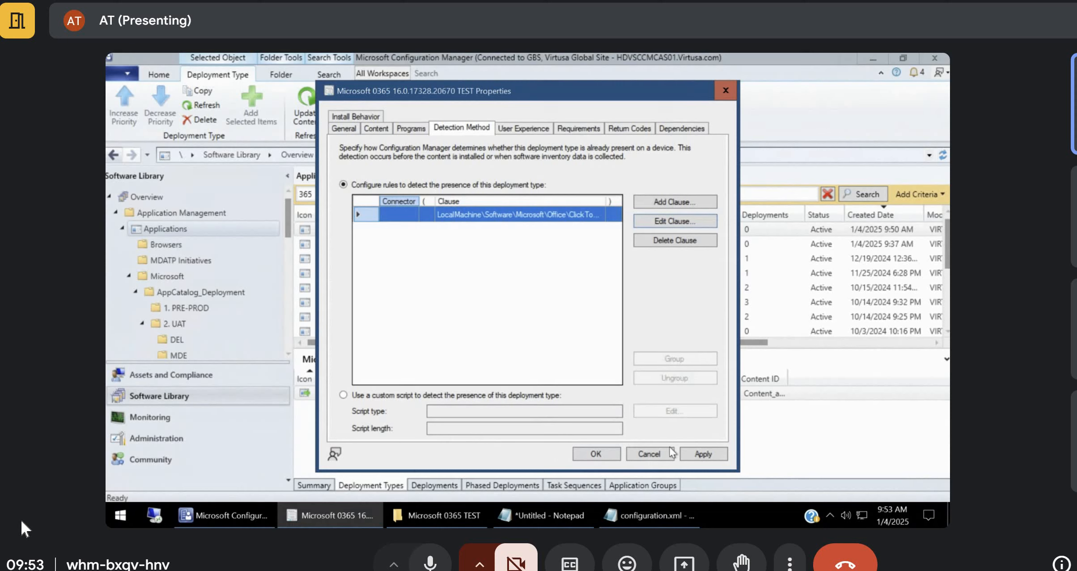
Review the operator choices in the detection clause, keep Greater than or equal to, and save the deployment type's properties.
click(677, 229)
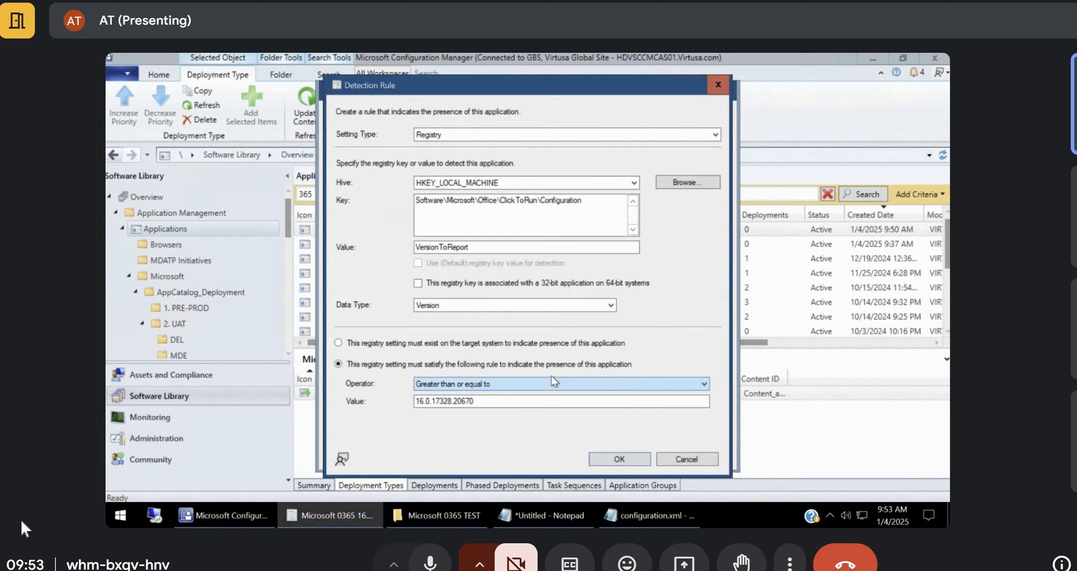
click(488, 383)
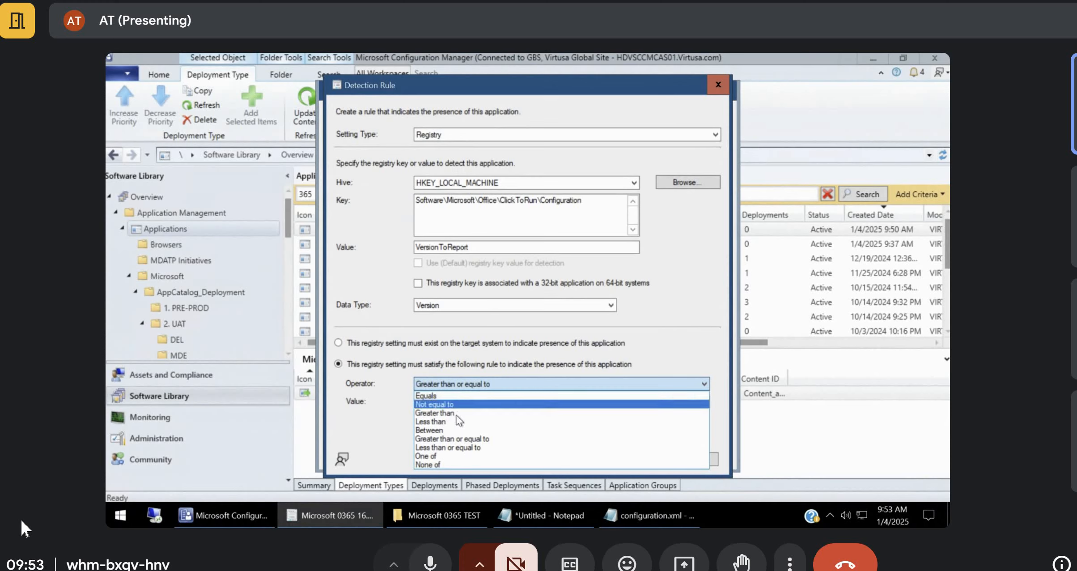
click(471, 439)
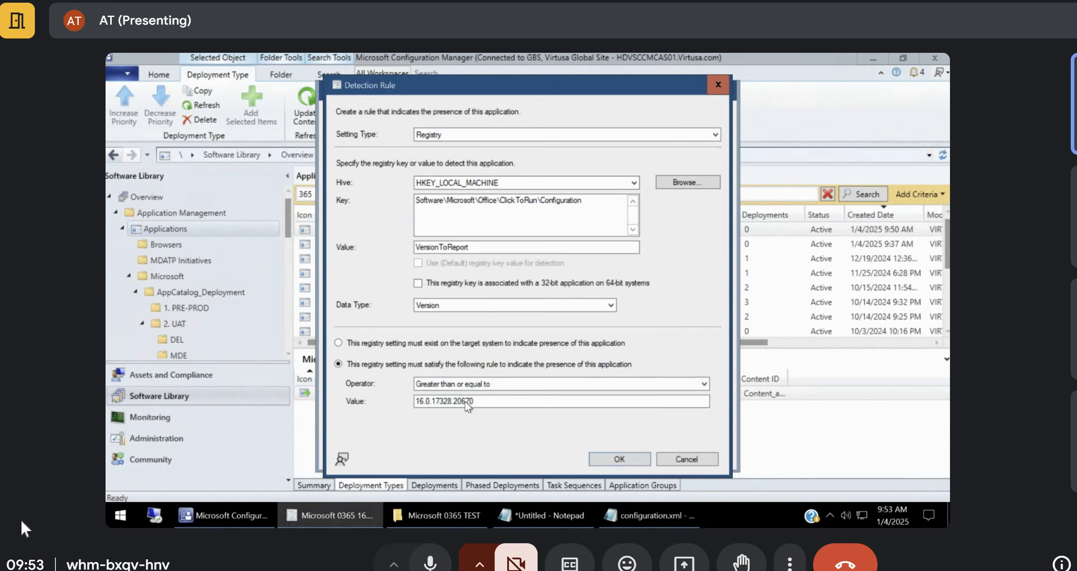
click(624, 463)
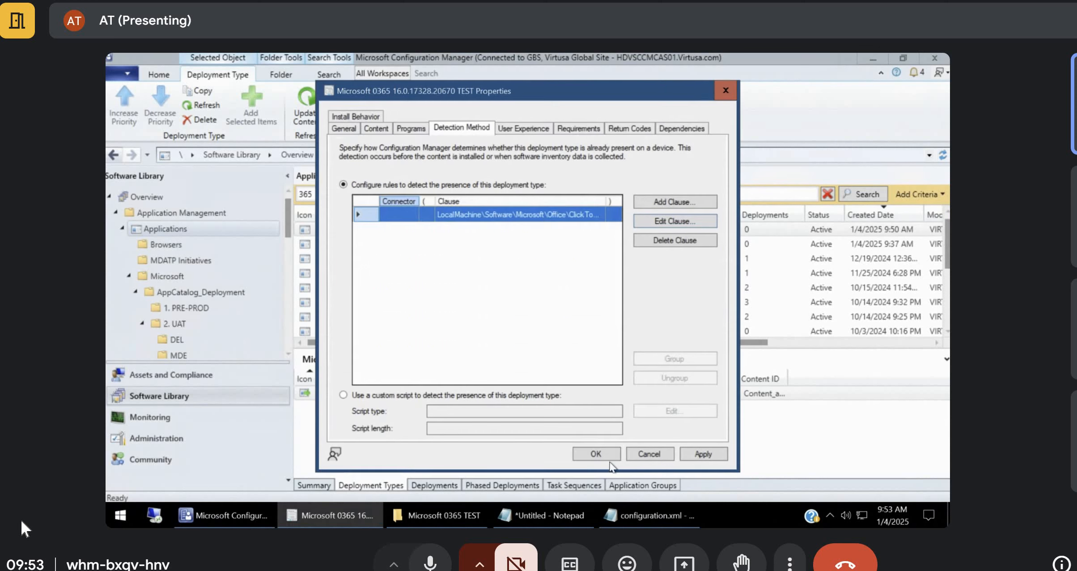
click(608, 455)
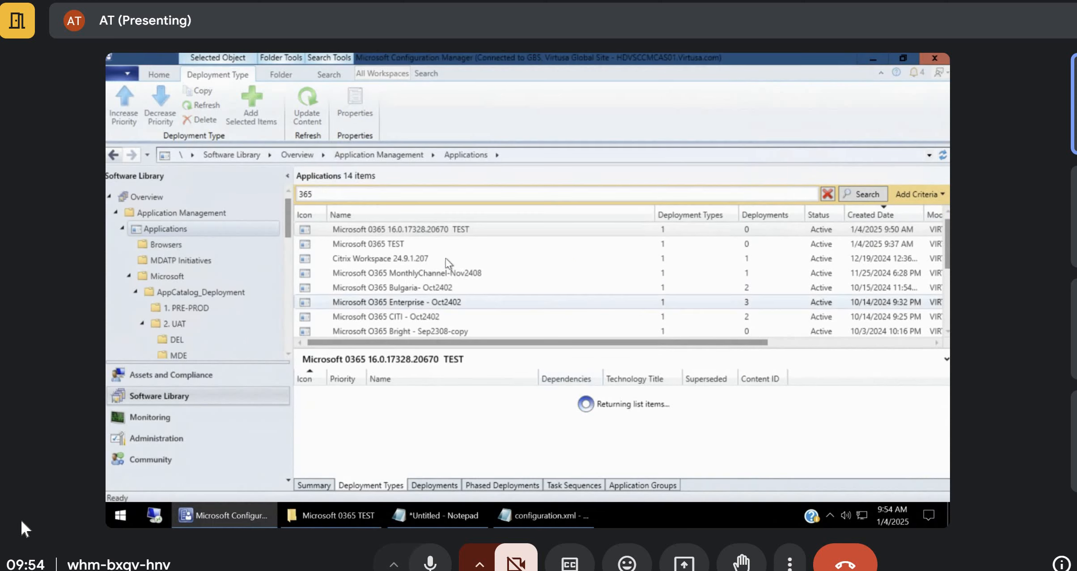
Reopen the deployment type's properties, set Install for system and Whether or not a user is logged on, and open its requirements.
click(429, 393)
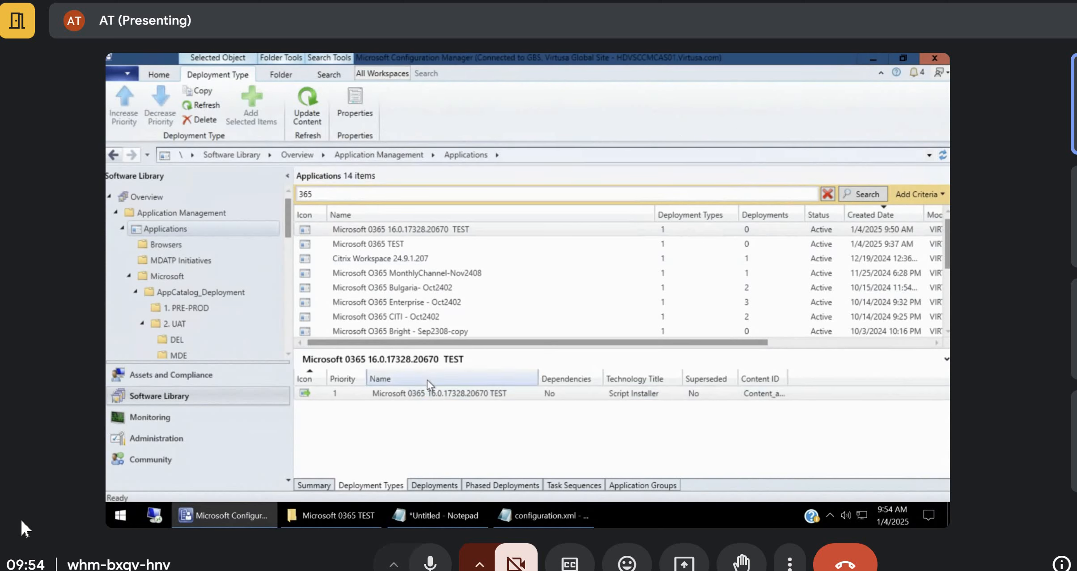
right_click(428, 389)
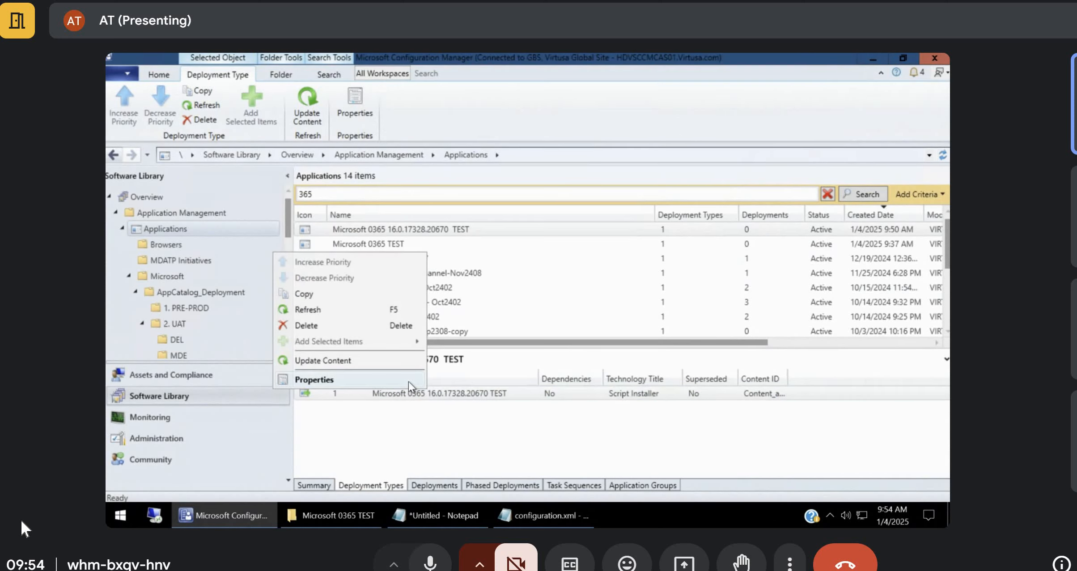
click(408, 382)
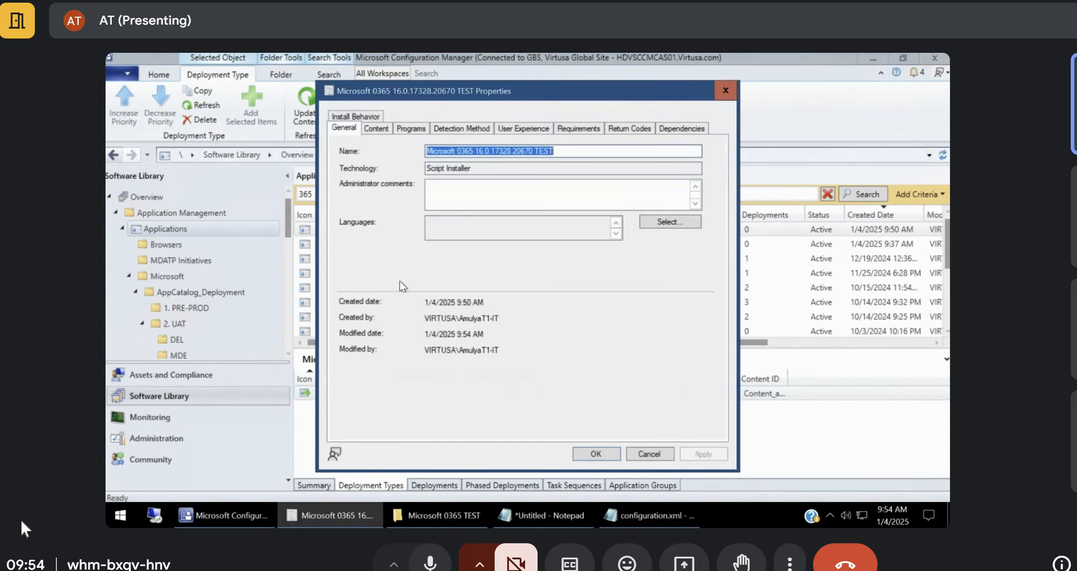
click(474, 132)
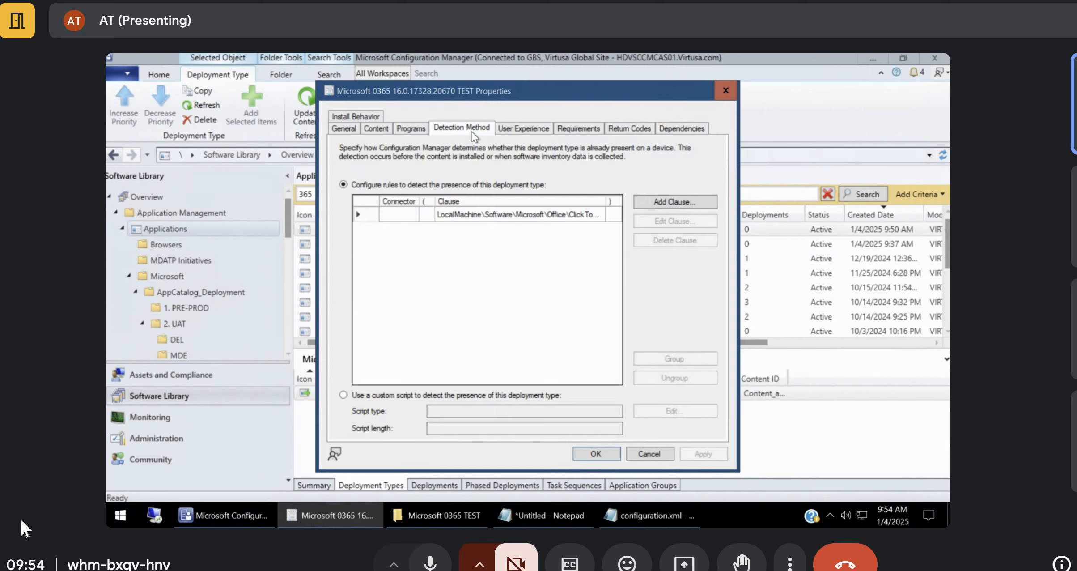
click(521, 132)
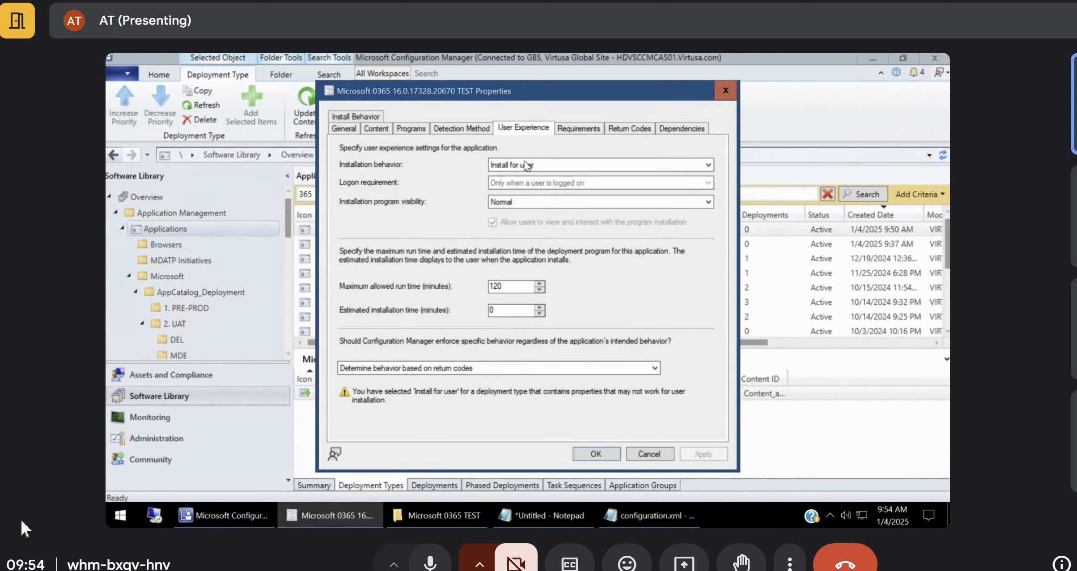
click(525, 165)
click(528, 186)
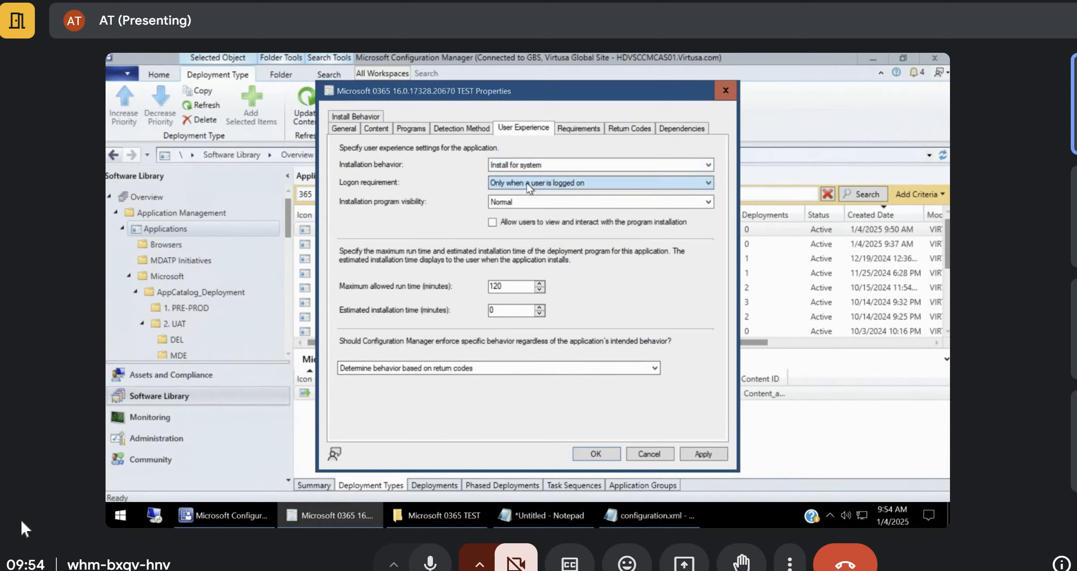
click(547, 188)
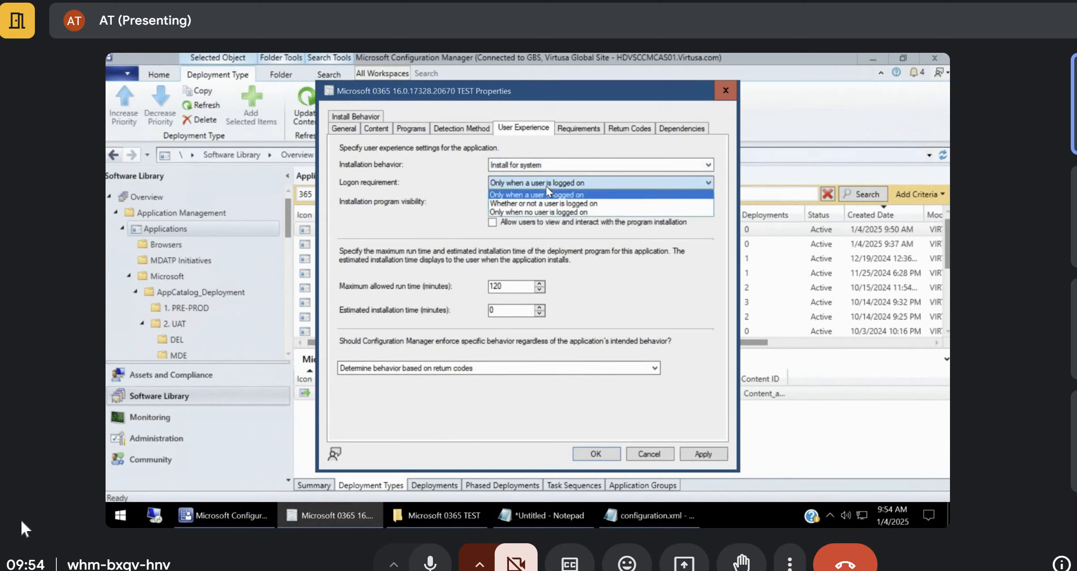
click(547, 204)
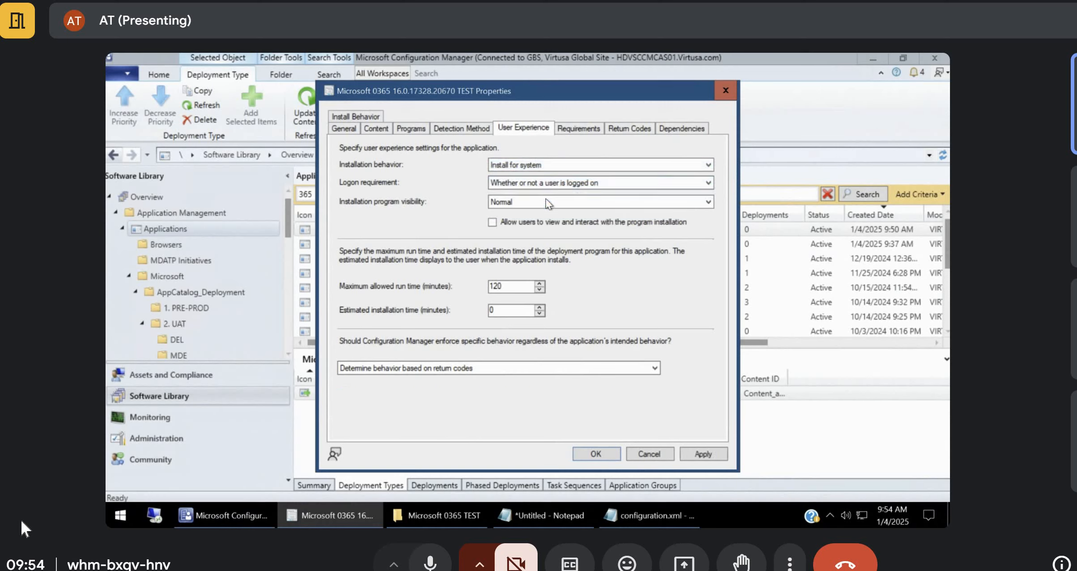
click(579, 128)
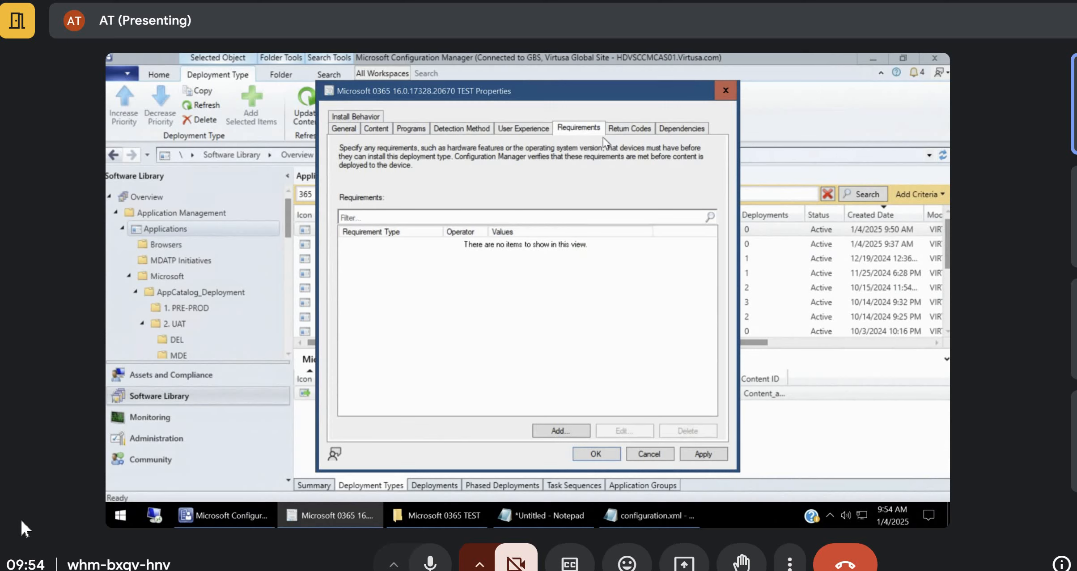
Review the deployment type's return codes, including the 3010 soft reboot entry.
click(622, 133)
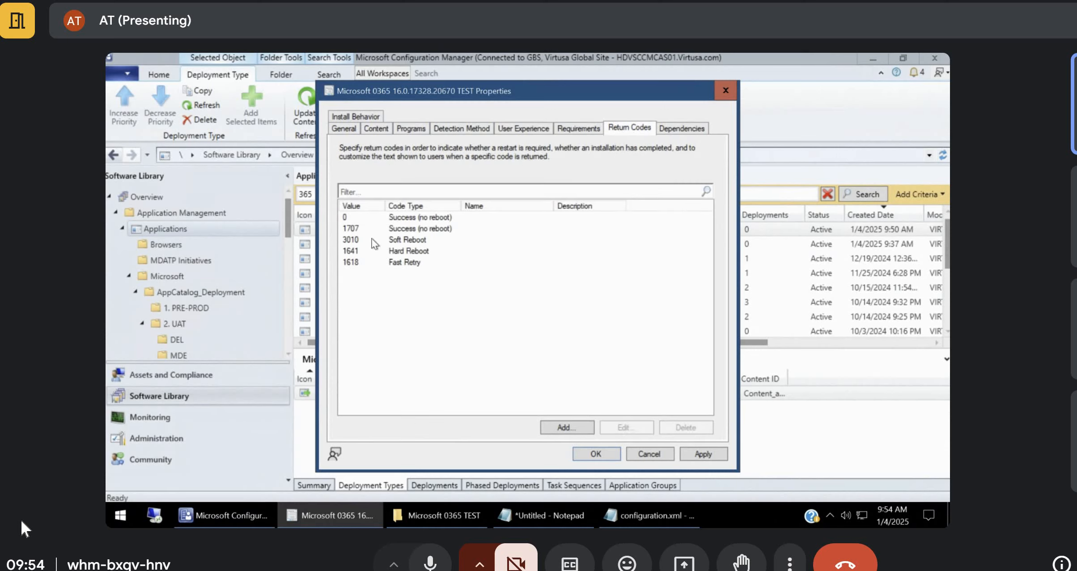
click(374, 241)
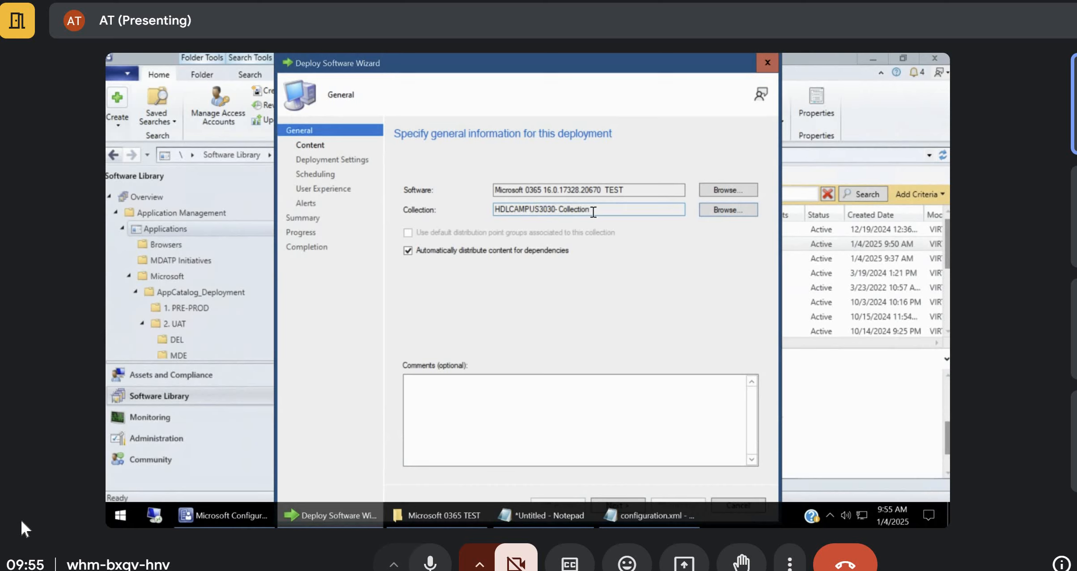
Accept the deployment's software and HDLCAMPUS3030-Collection, check the Microsoft 0365 TEST source folder, and return to the wizard's content destination.
click(618, 504)
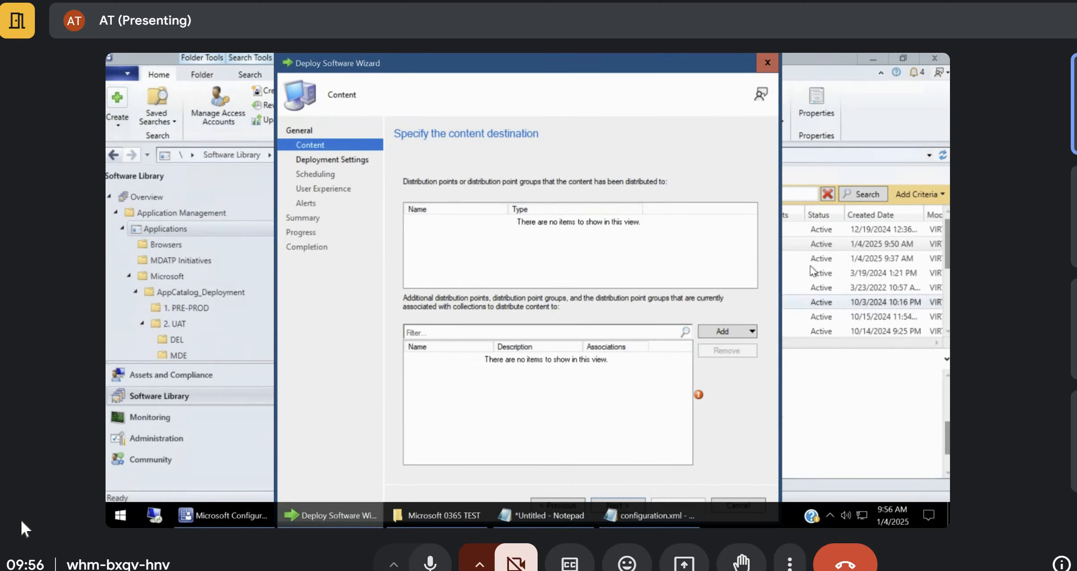
click(419, 512)
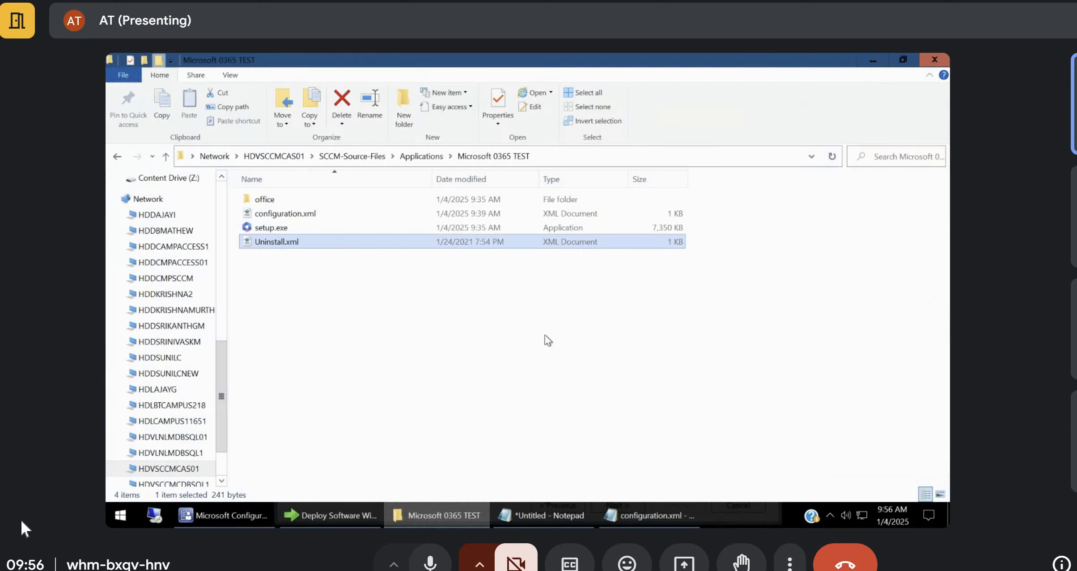
click(224, 515)
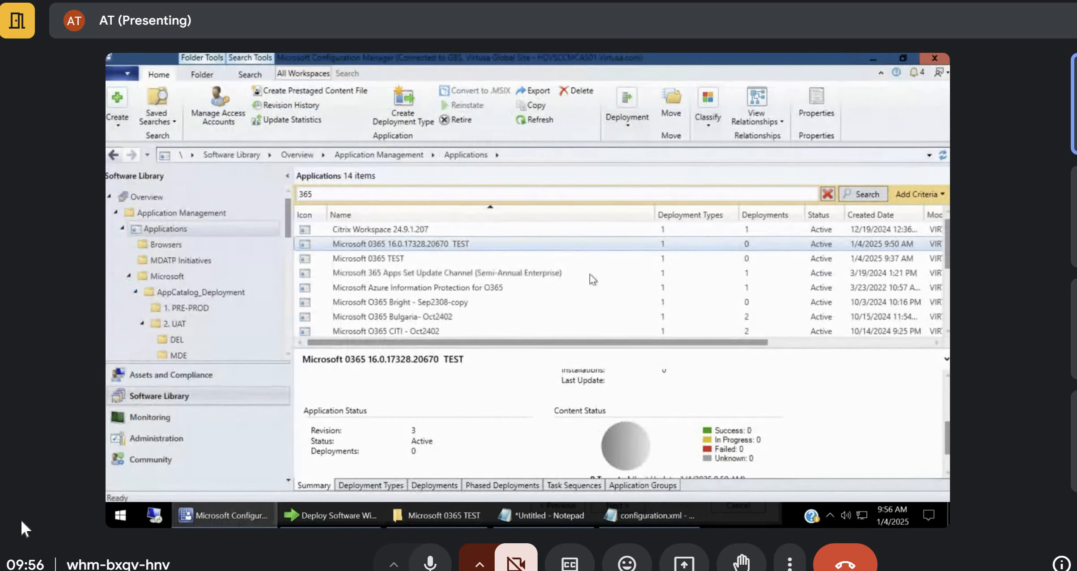
mouse_move(440, 521)
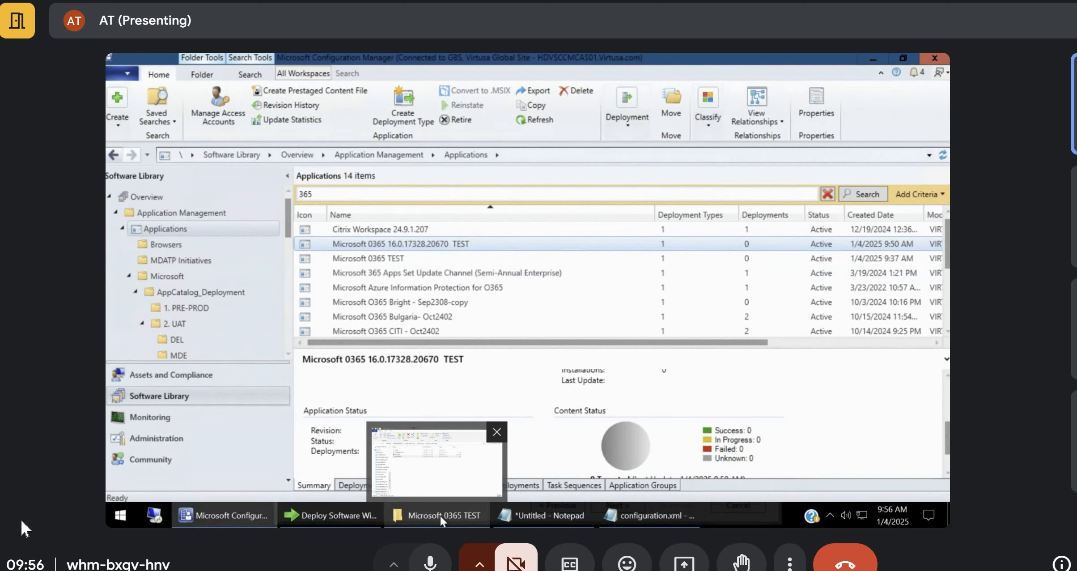
click(441, 521)
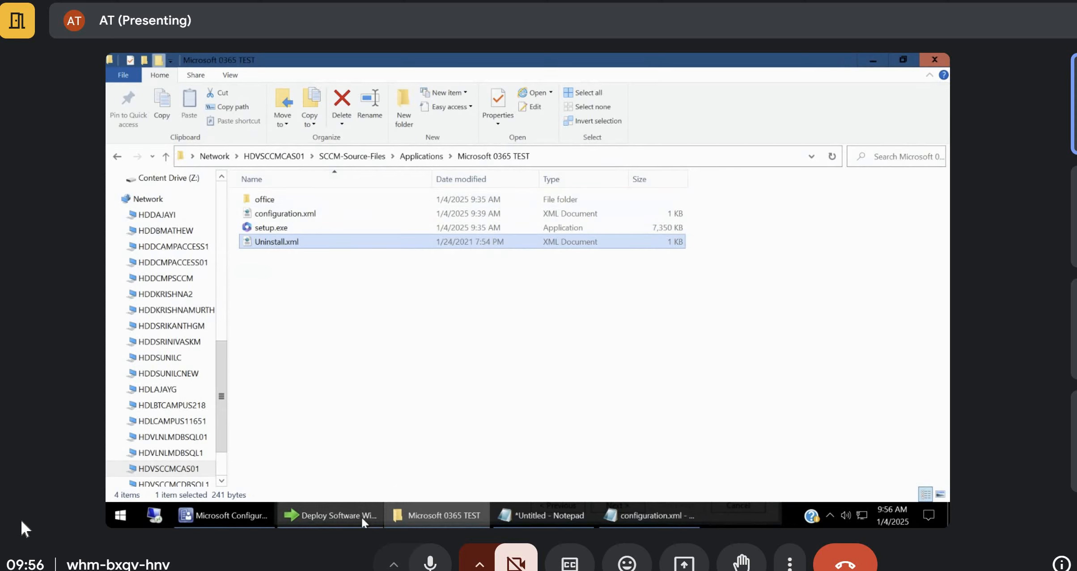
click(331, 515)
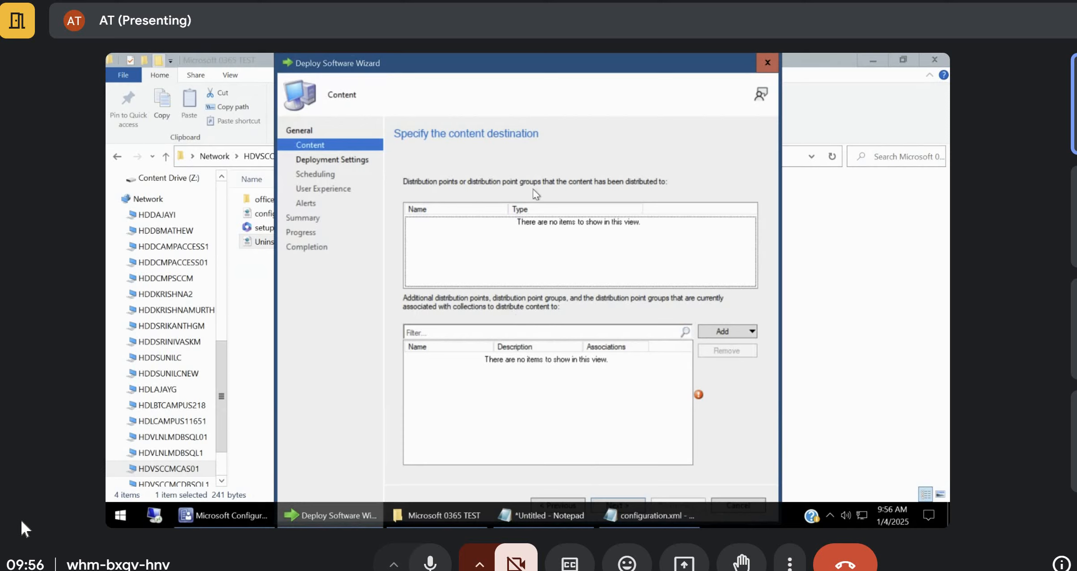
Try selecting the distribution points HYVSCCMAPD01 and PNVHSCCMAPD01 for the content, and cancel the selection.
click(718, 330)
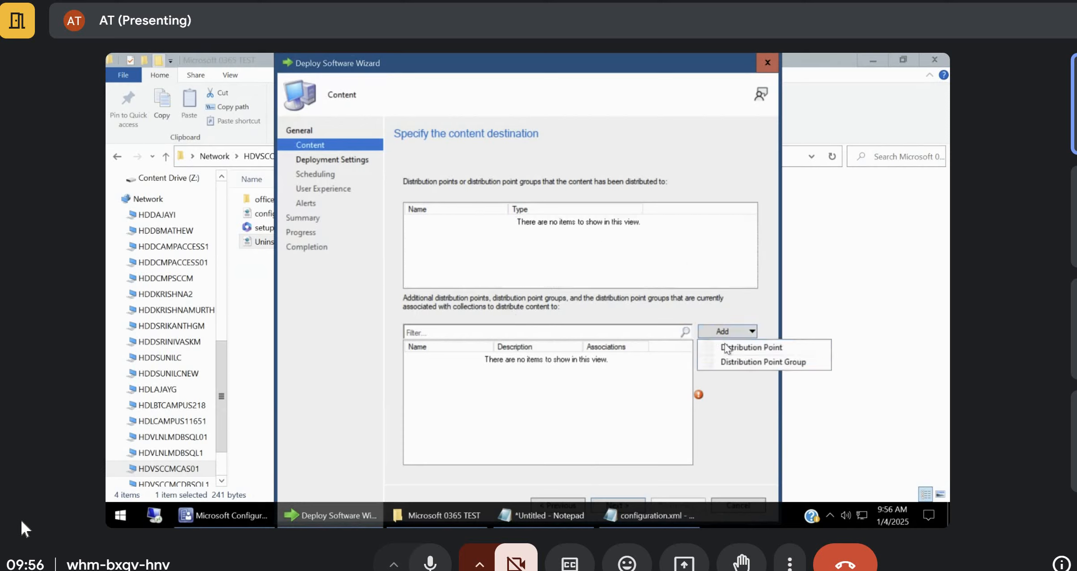
click(740, 351)
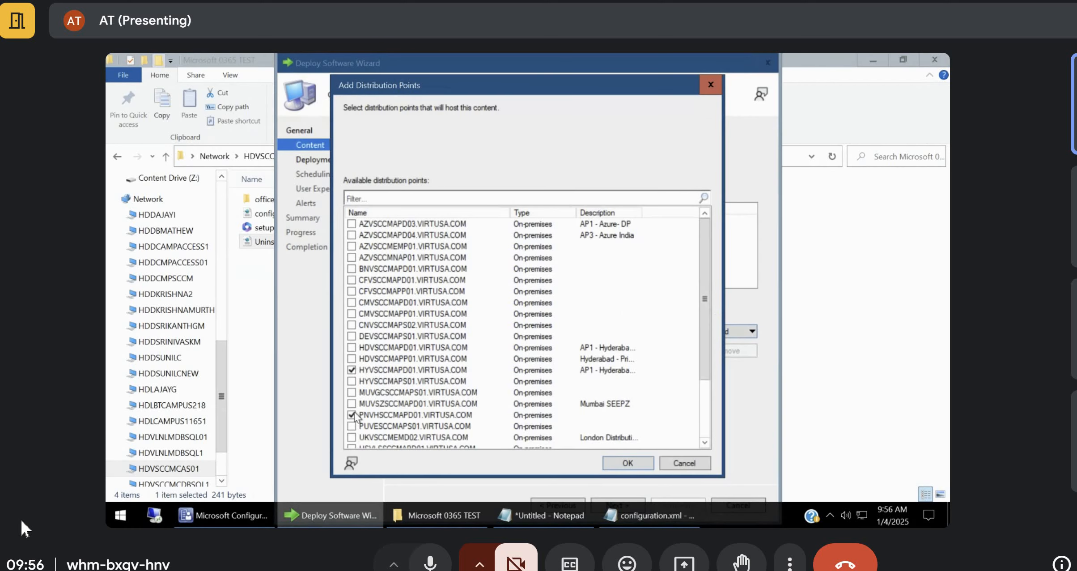
click(683, 463)
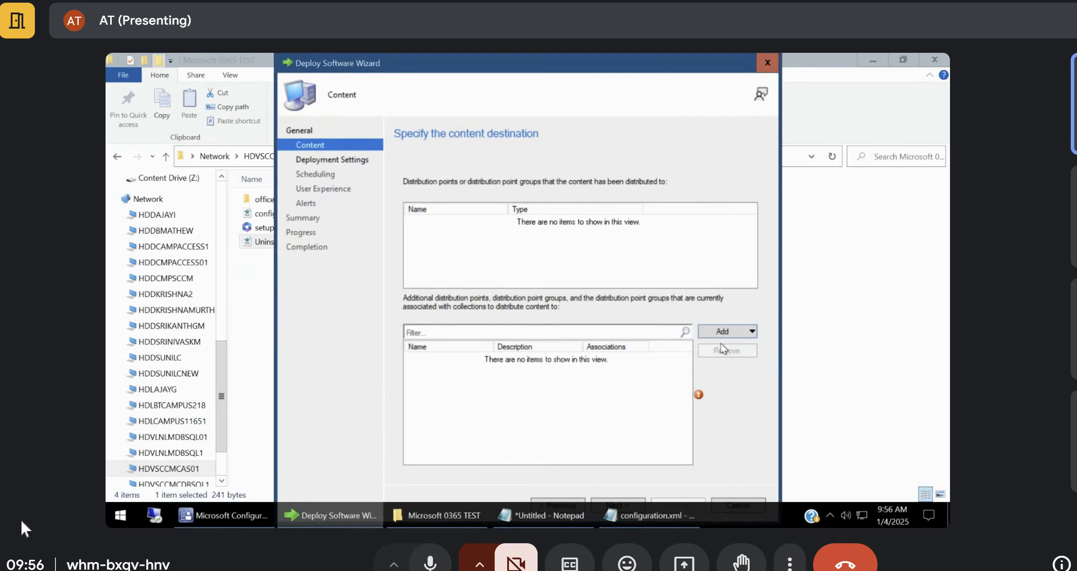
Try selecting the distribution point groups DPG-Global-CDP and DPG- Global -DP's, read their full descriptions, and cancel the selection.
click(725, 331)
click(746, 363)
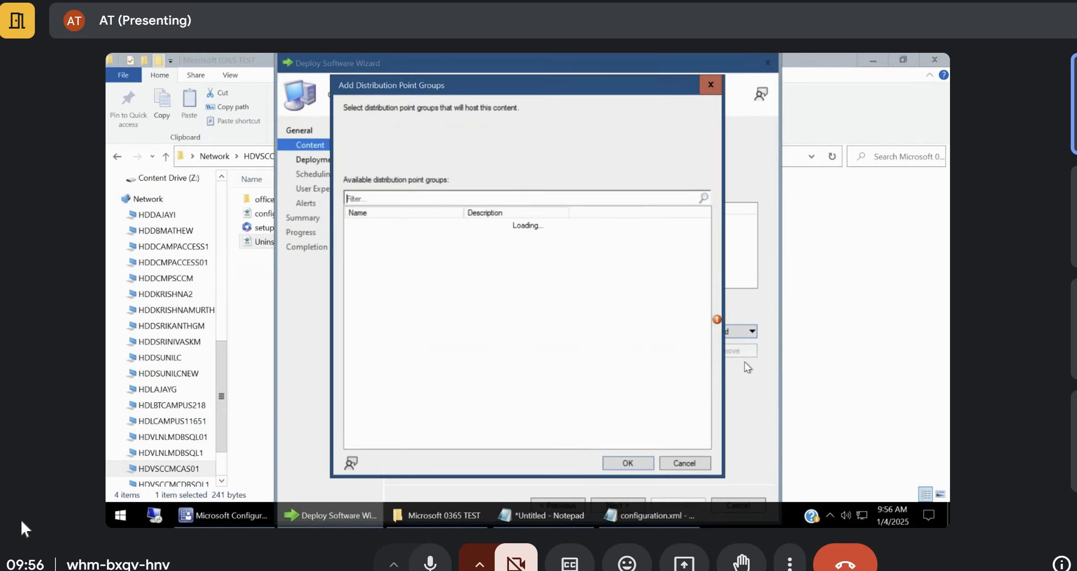
click(351, 293)
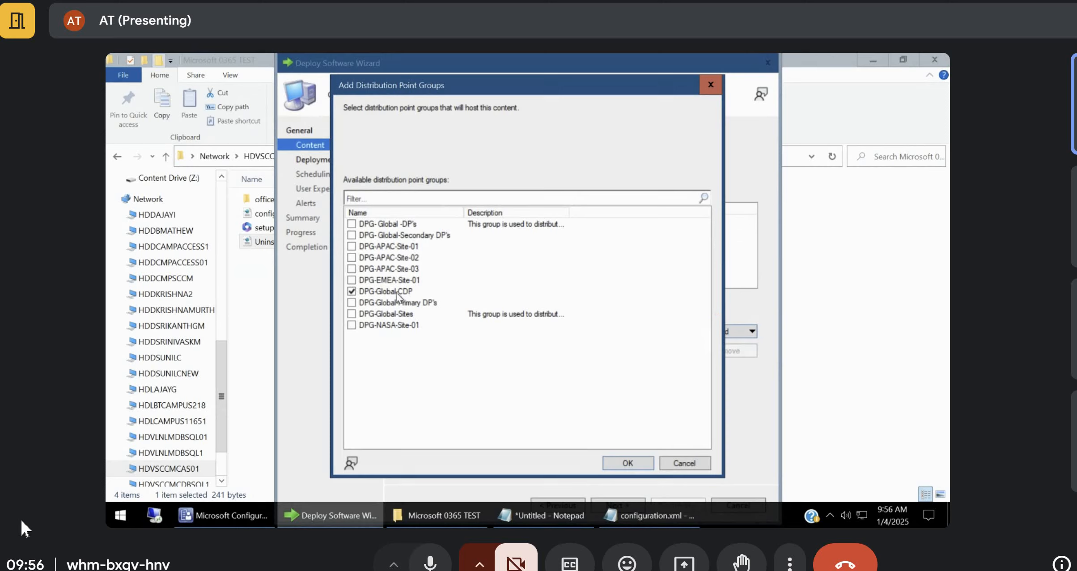
click(349, 224)
click(352, 223)
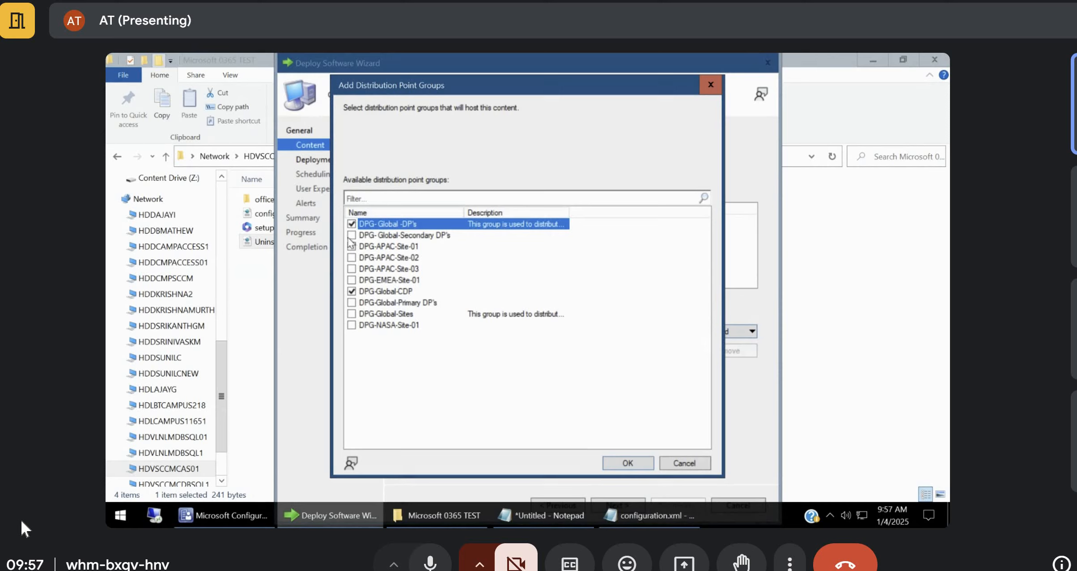
double_click(570, 212)
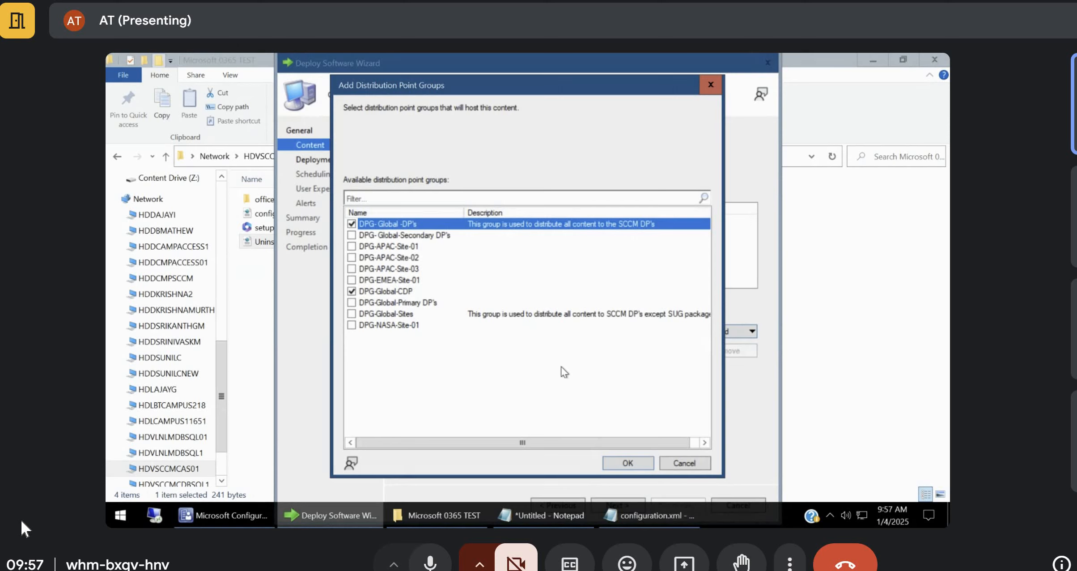
click(688, 464)
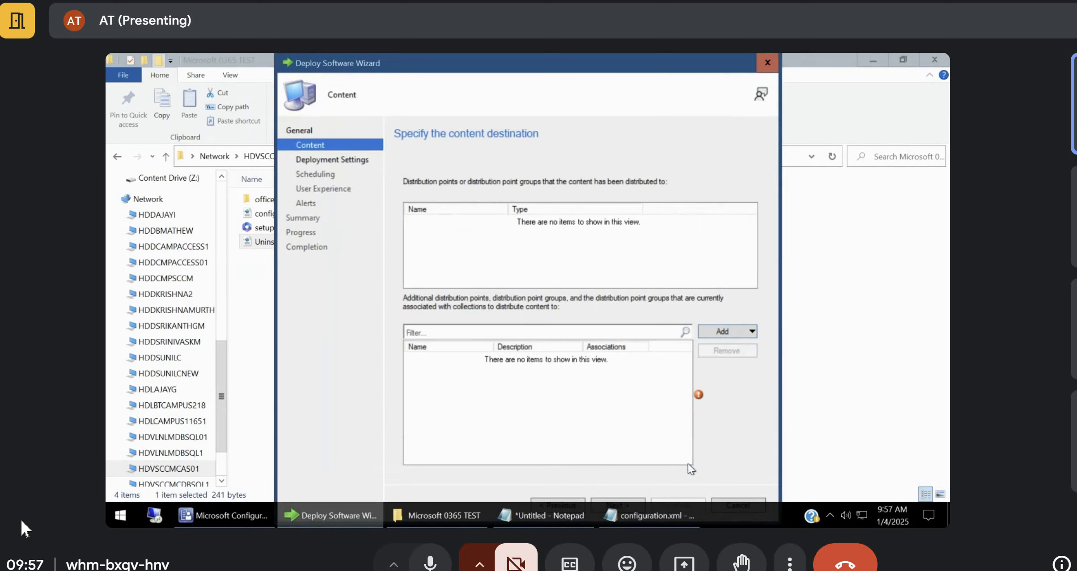
Reopen the list of individual distribution points available to host the application's content.
click(736, 335)
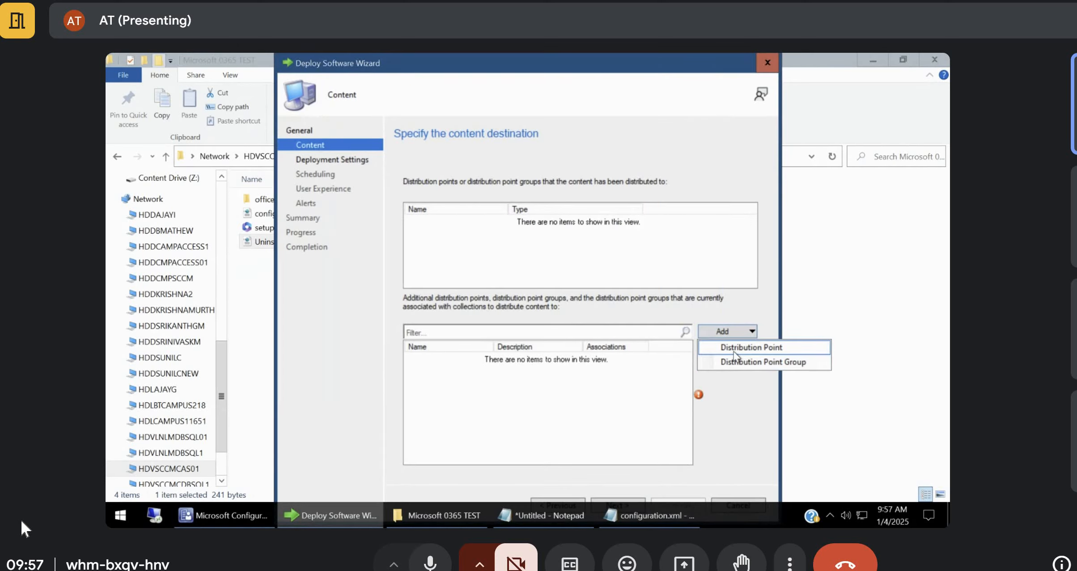
click(743, 352)
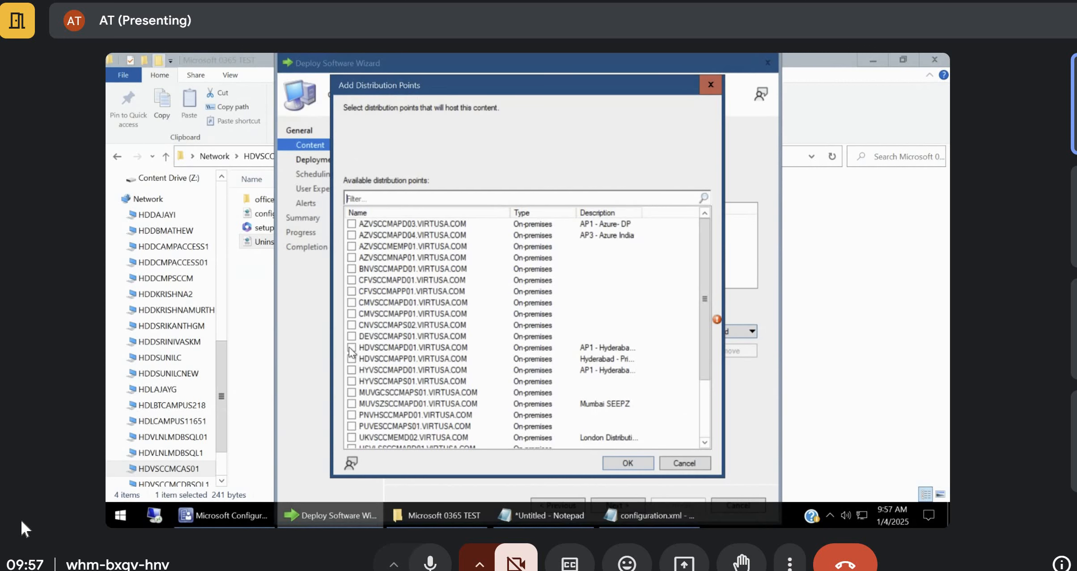
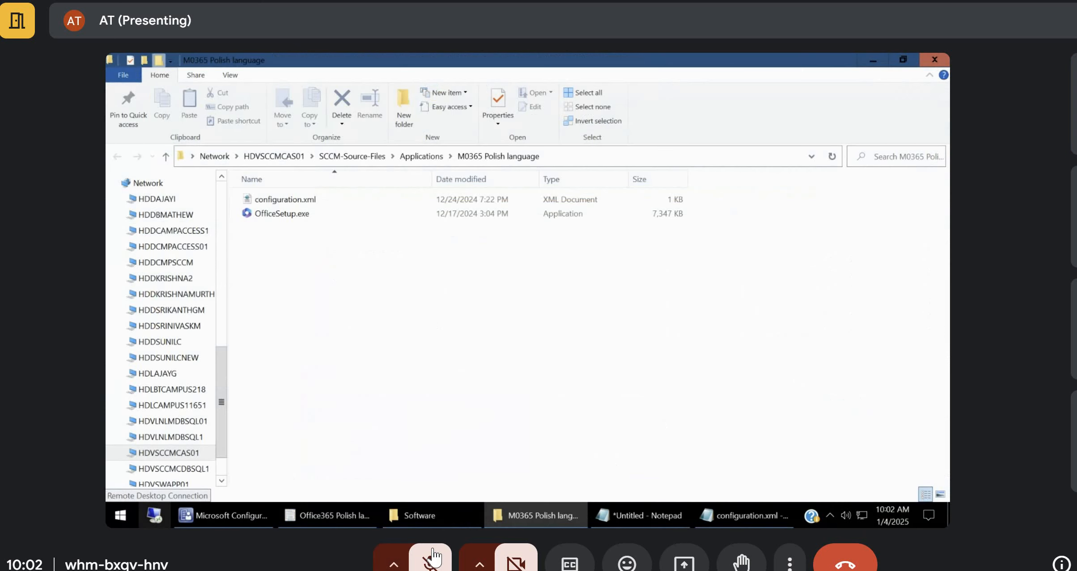
click(432, 558)
click(431, 558)
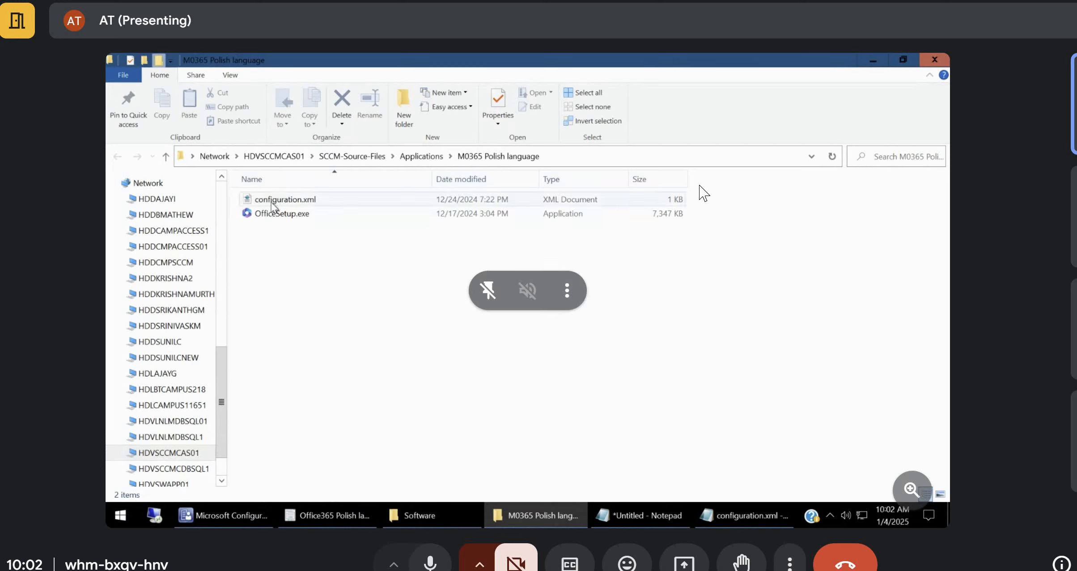
Open configuration.xml from the M0365 Polish language folder for editing and examine its Office client edition, product ID and language ID.
click(320, 214)
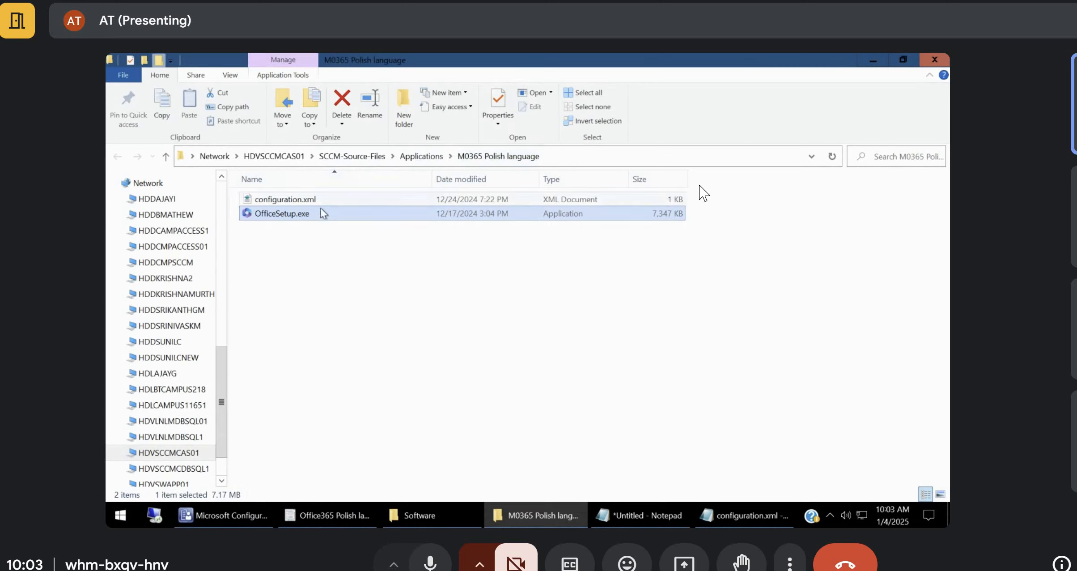
click(308, 230)
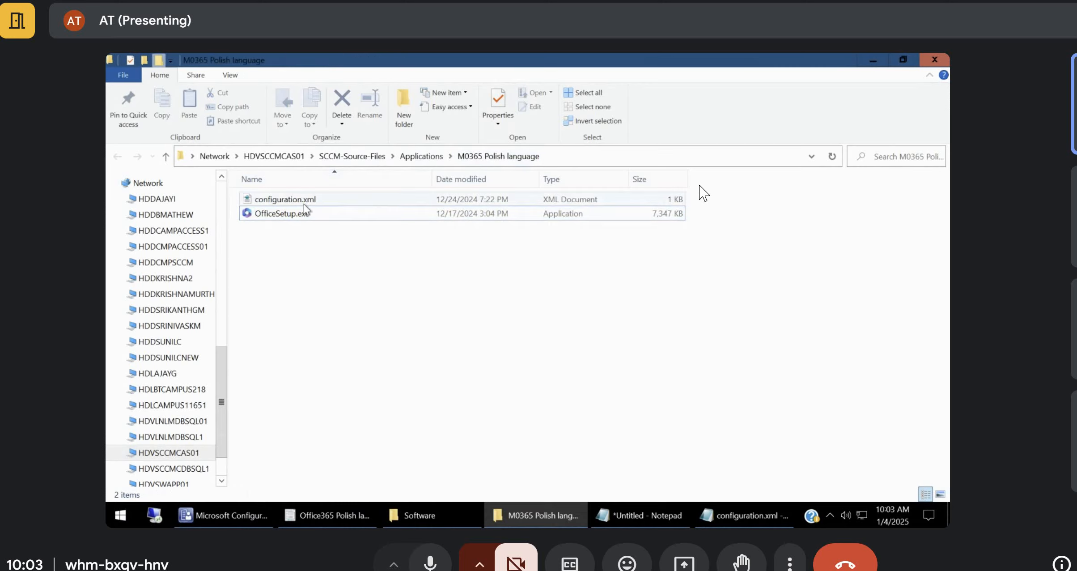
click(304, 204)
right_click(304, 206)
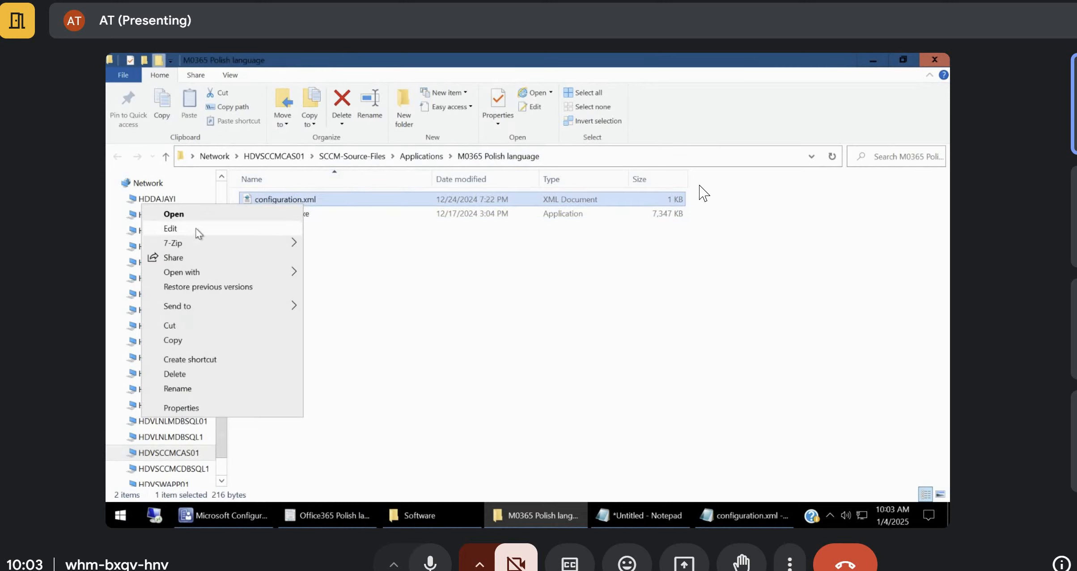
click(204, 230)
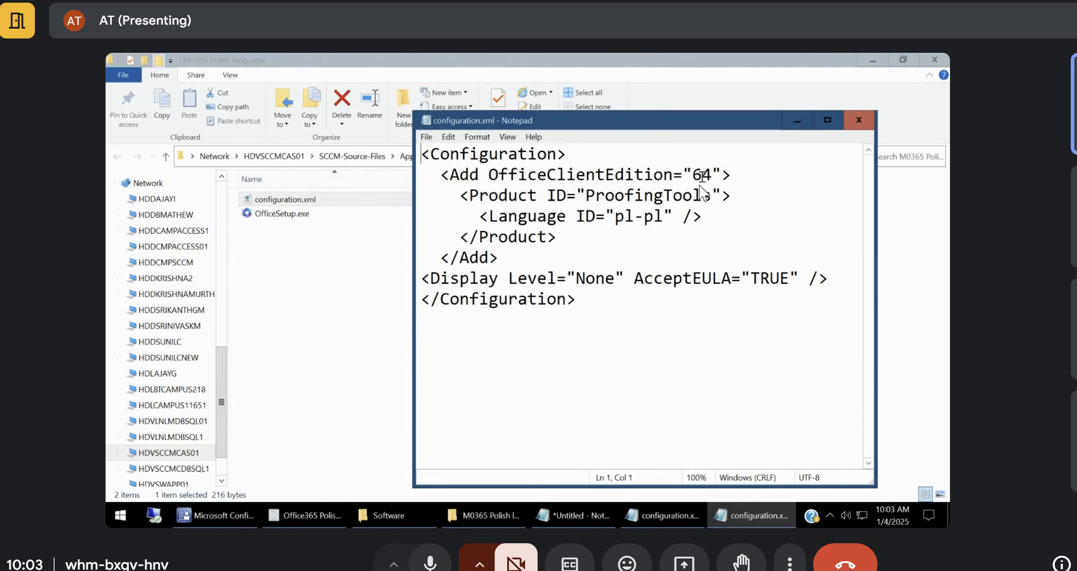
double_click(705, 174)
double_click(677, 188)
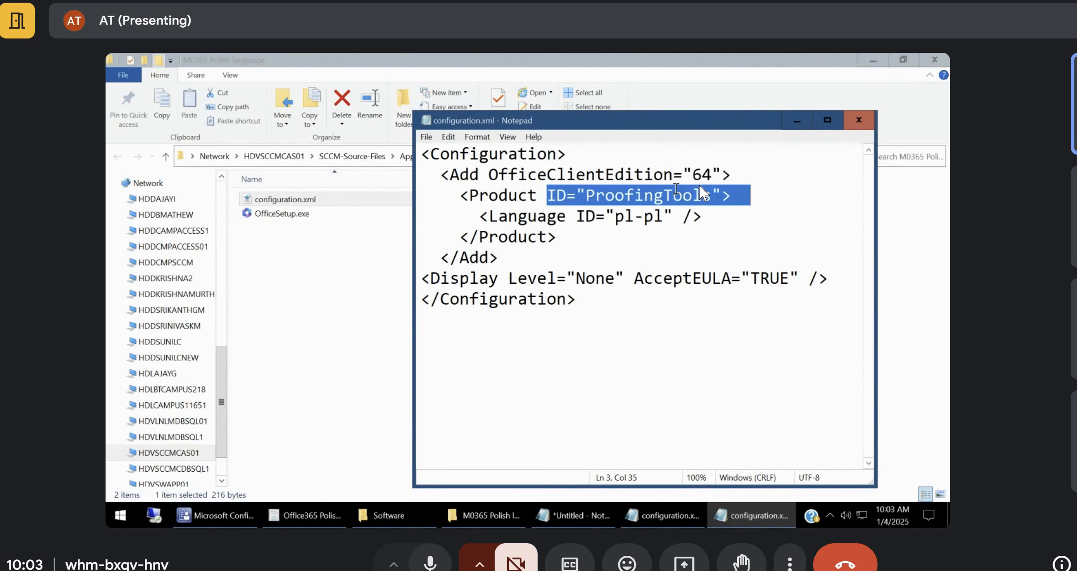
click(711, 196)
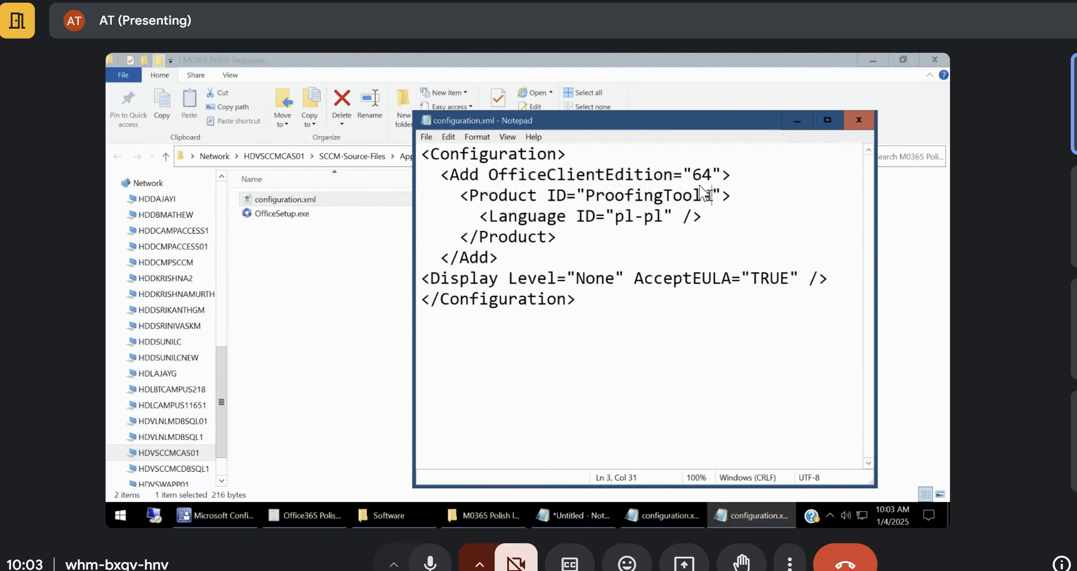
click(587, 196)
click(607, 216)
Switch to Configuration Manager, view the Office 365 Client Management node in the Software Library, and minimize the console.
click(223, 515)
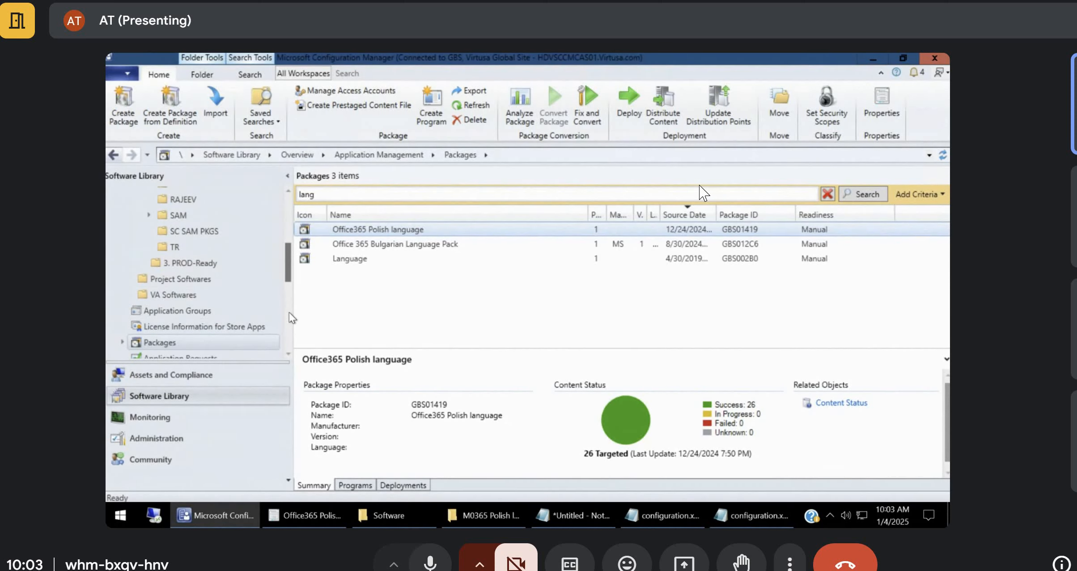
scroll(230, 349, down, 4)
click(230, 346)
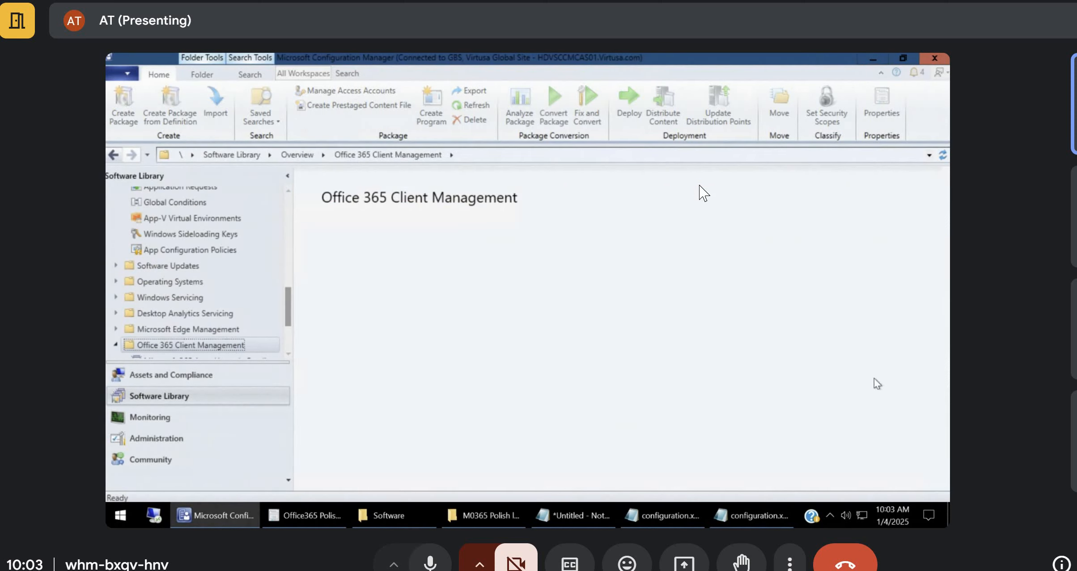
click(873, 58)
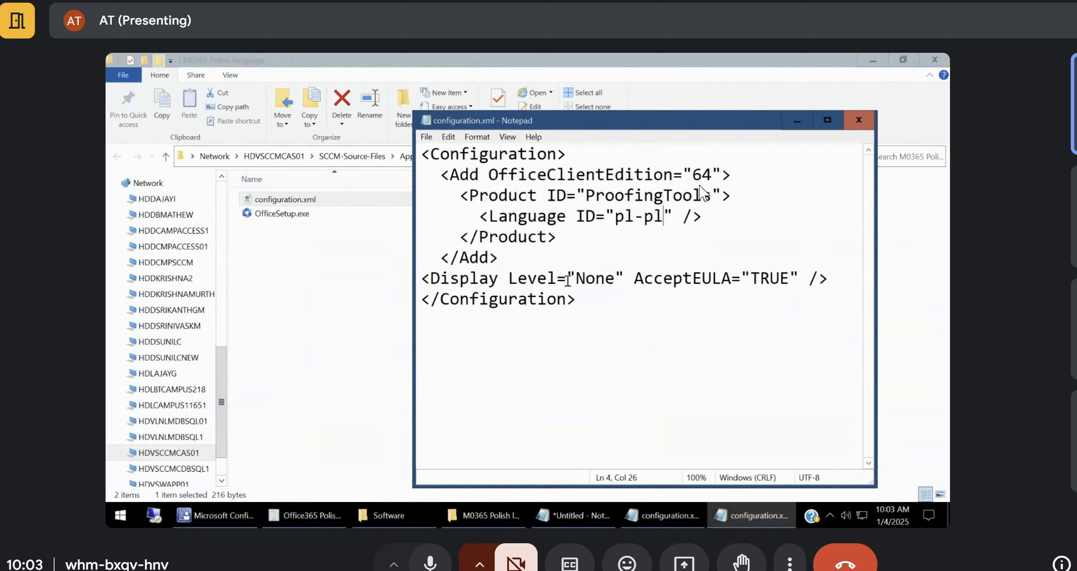
Review the ProofingTools product ID and pl-pl language ID in the Polish configuration.xml, and close the file without changes.
click(592, 196)
key(Right)
key(Right)
key(Right)
key(Right)
key(Right)
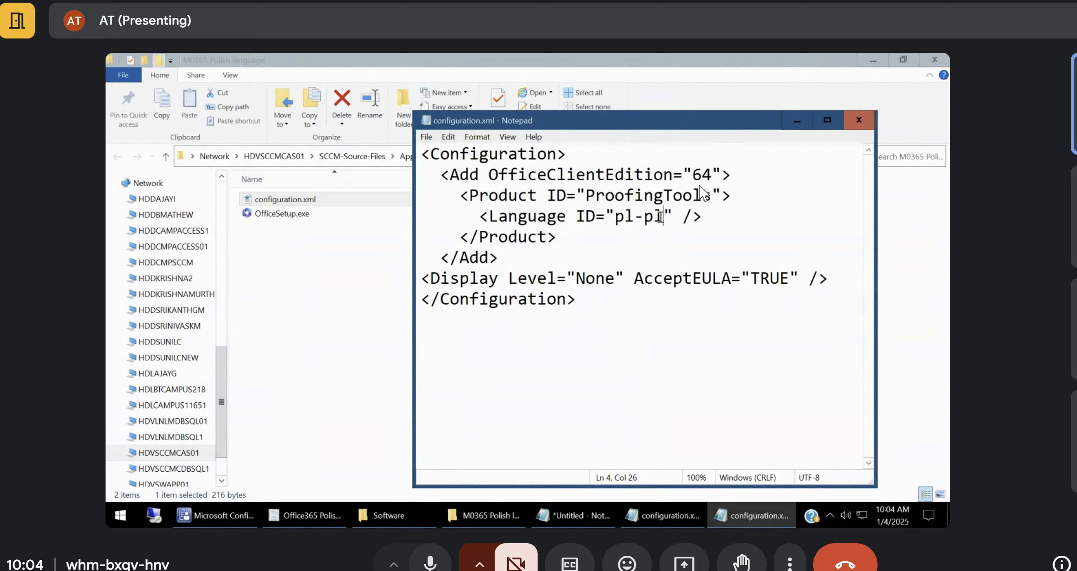
double_click(624, 217)
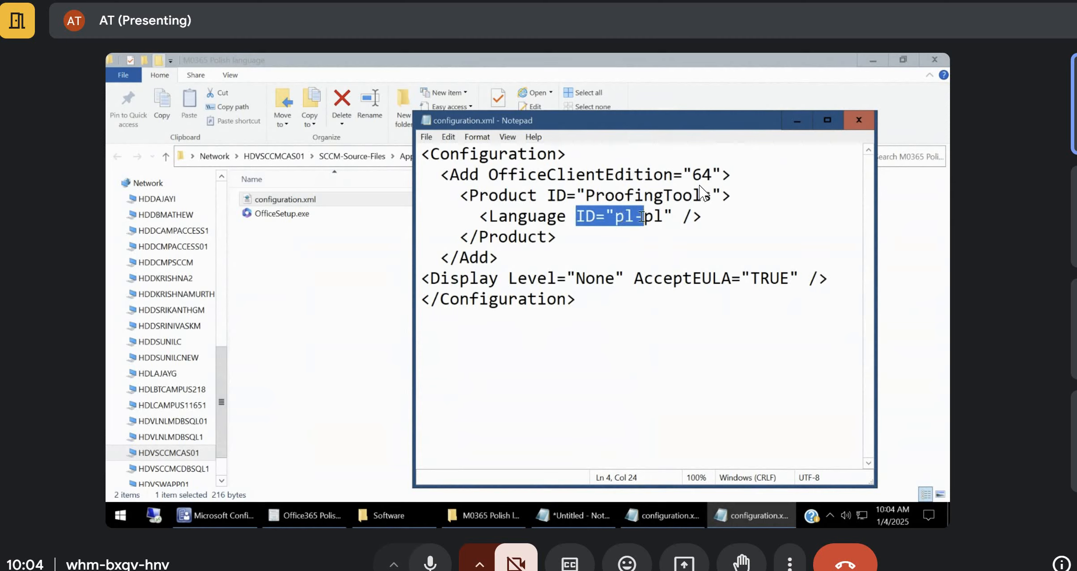
click(656, 219)
click(663, 219)
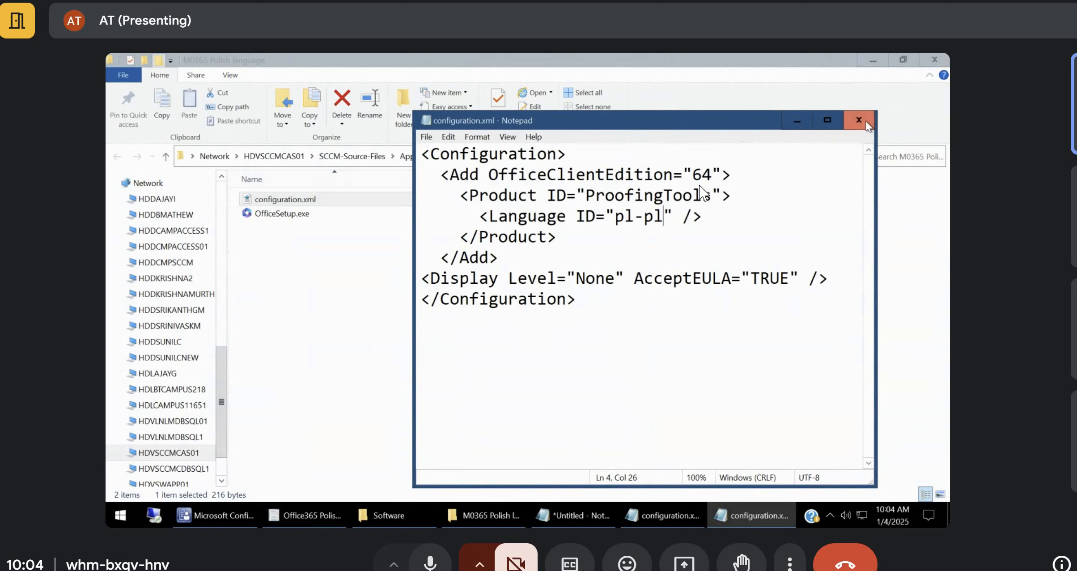
click(867, 124)
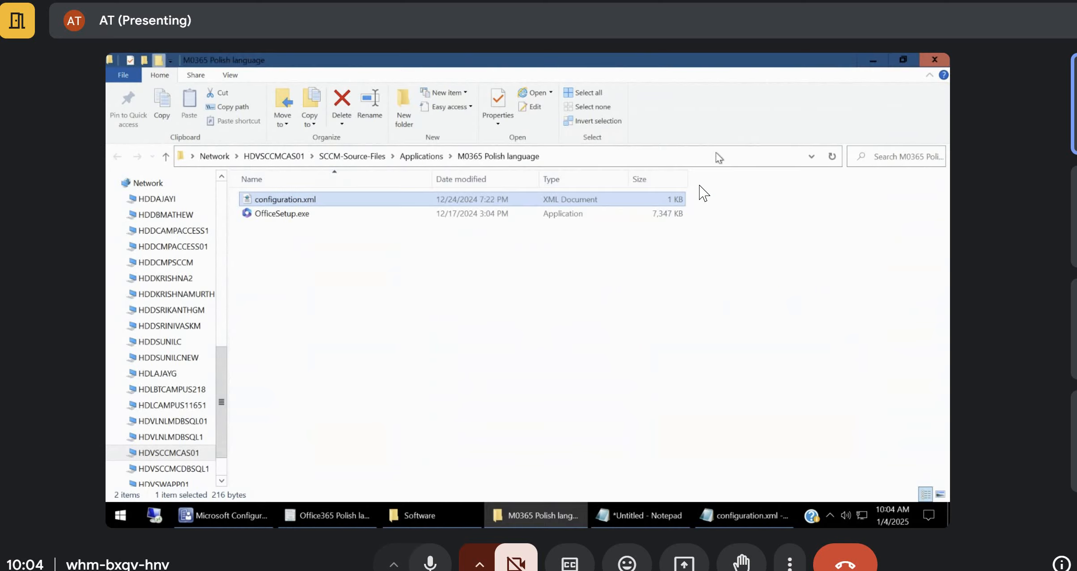
Close the Office365 Polish language package window and return to the Software source folder.
click(535, 512)
click(535, 511)
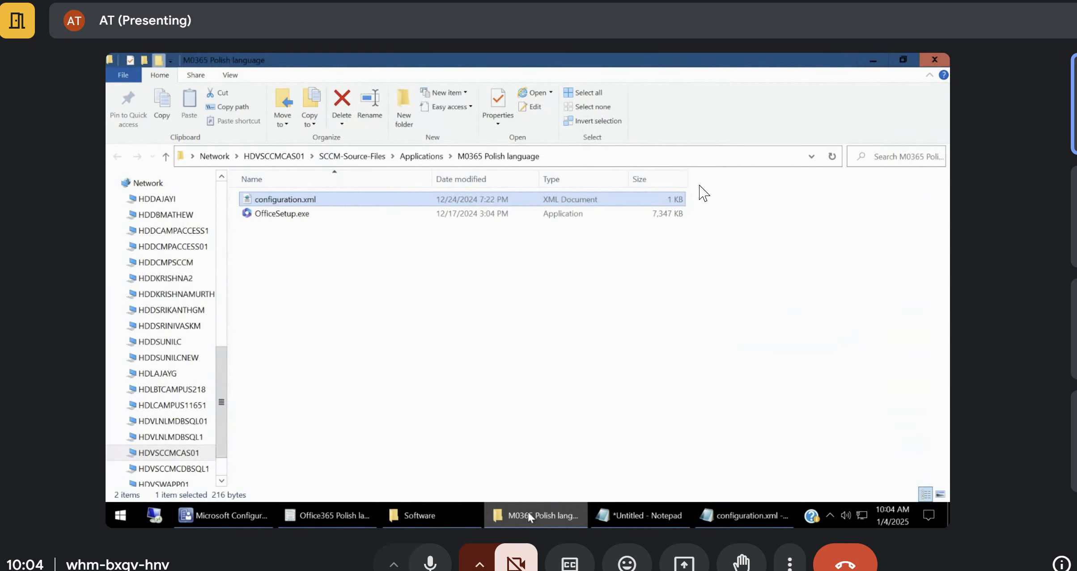
click(530, 515)
click(631, 461)
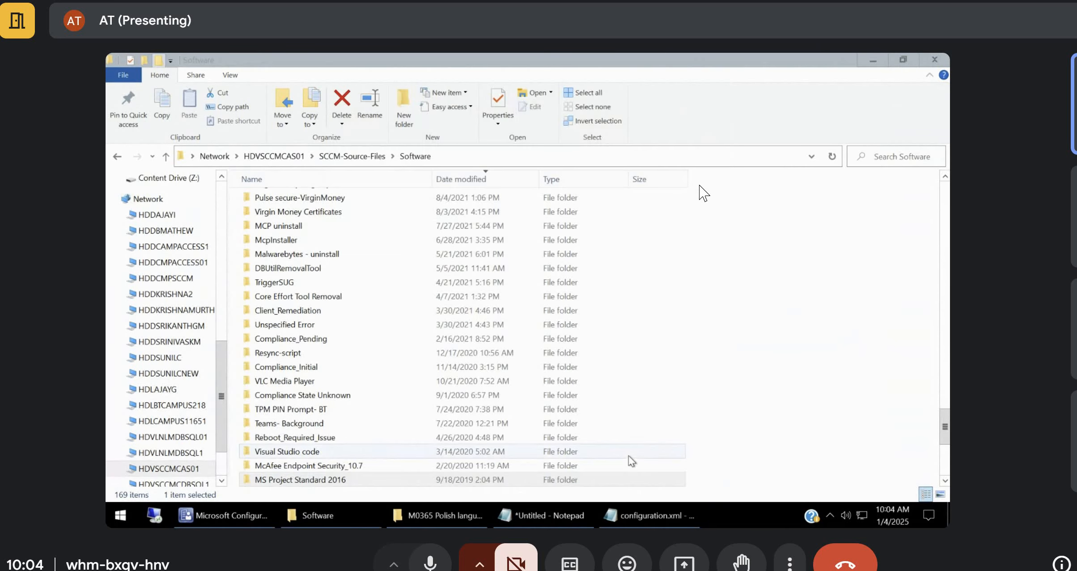
Switch to the M0365 Polish language folder window, go up to the Applications source folder and sort its contents by name.
click(437, 515)
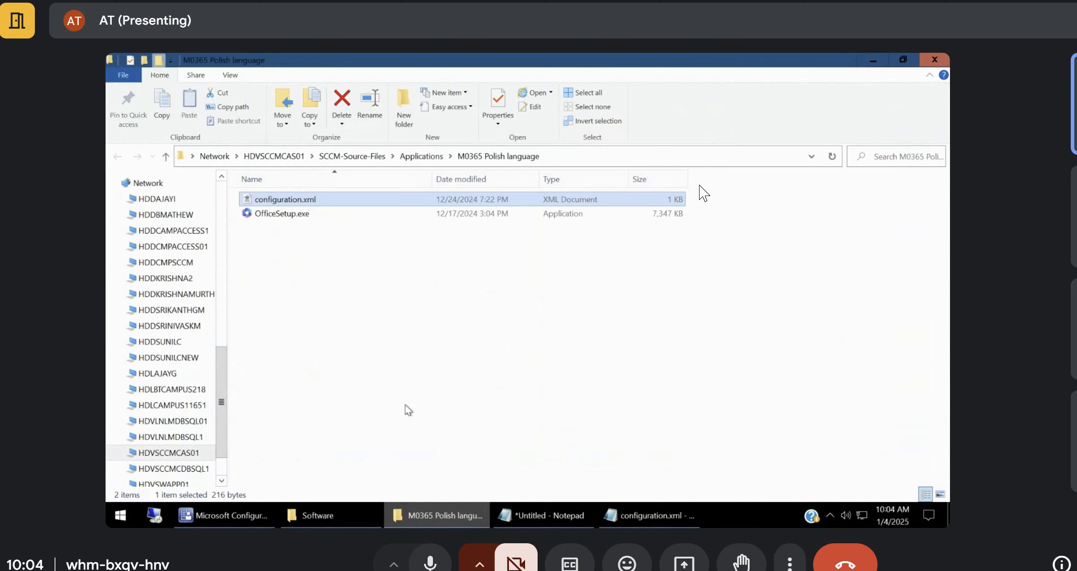
click(421, 156)
click(352, 272)
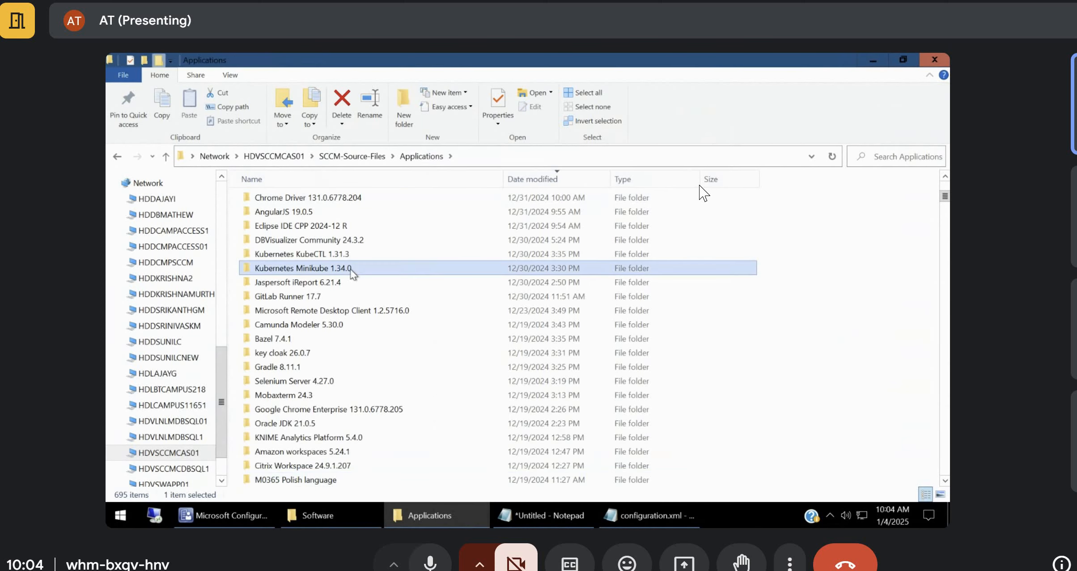
key(Down)
key(Down)
key(Down)
click(358, 176)
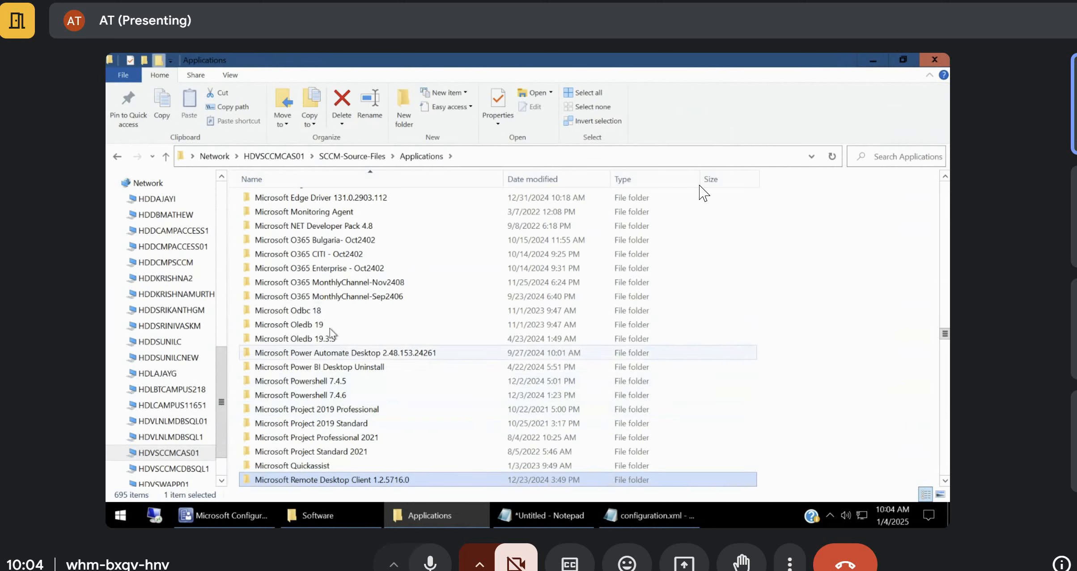
Check the size on the Microsoft O365 Enterprise - Oct2402 folder in its properties.
right_click(352, 269)
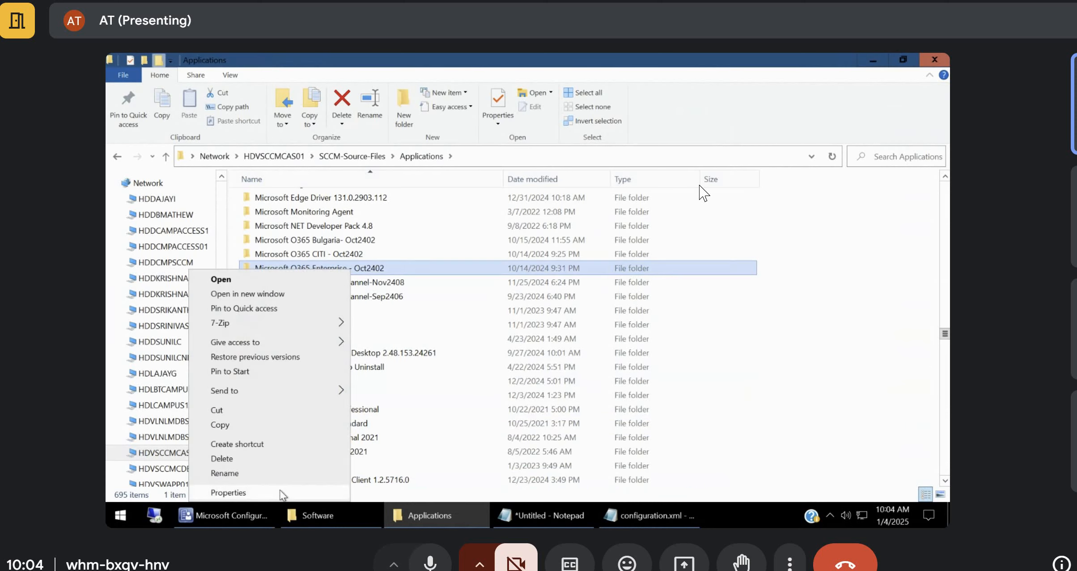
click(228, 492)
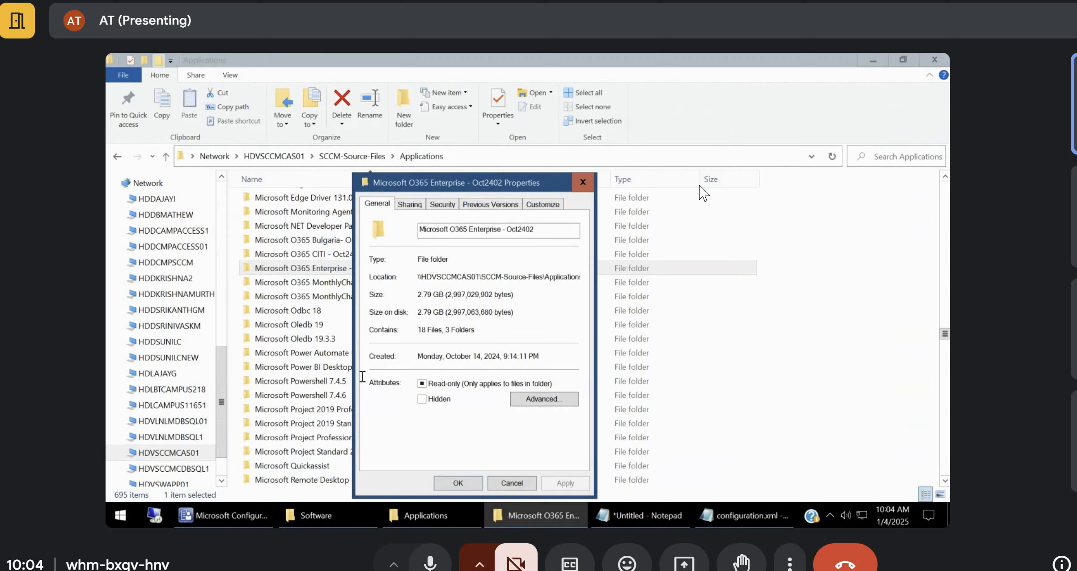
double_click(434, 296)
View the Office 365 Client Management dashboard in Configuration Manager, then close the Oct2402 folder's properties and return to the Applications folder.
click(224, 515)
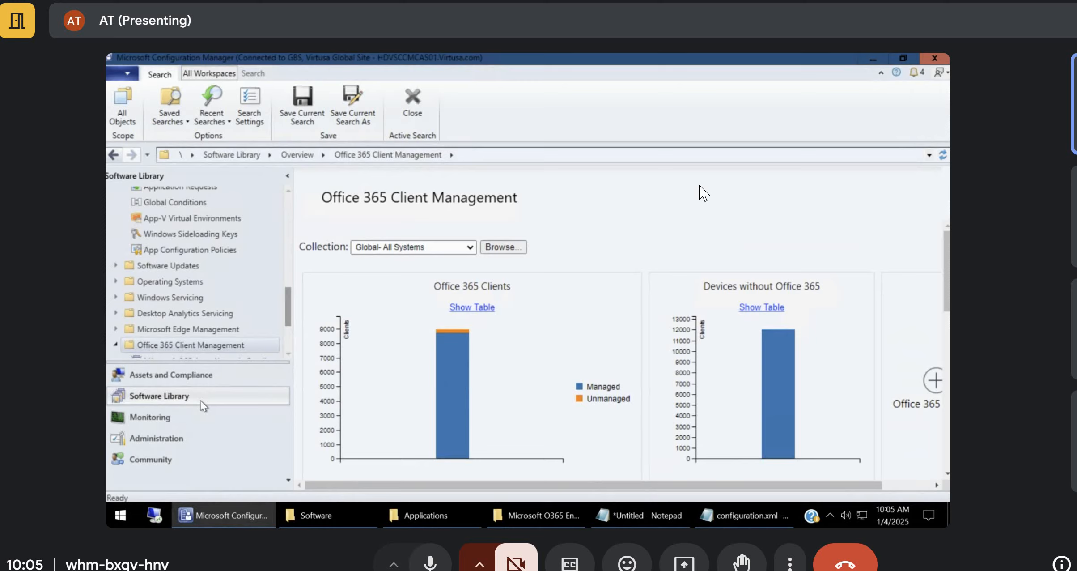
click(536, 515)
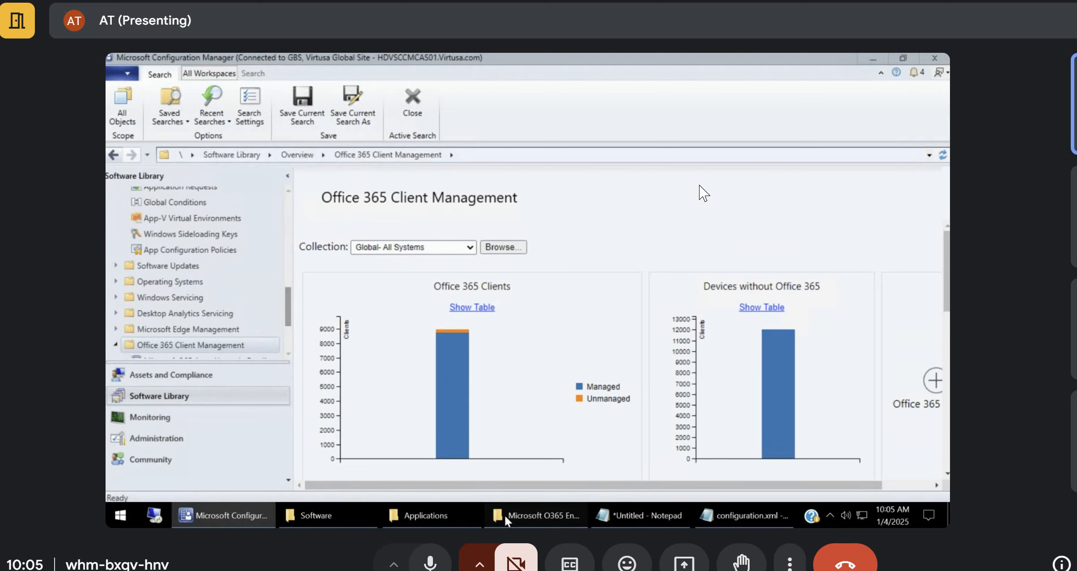
click(512, 483)
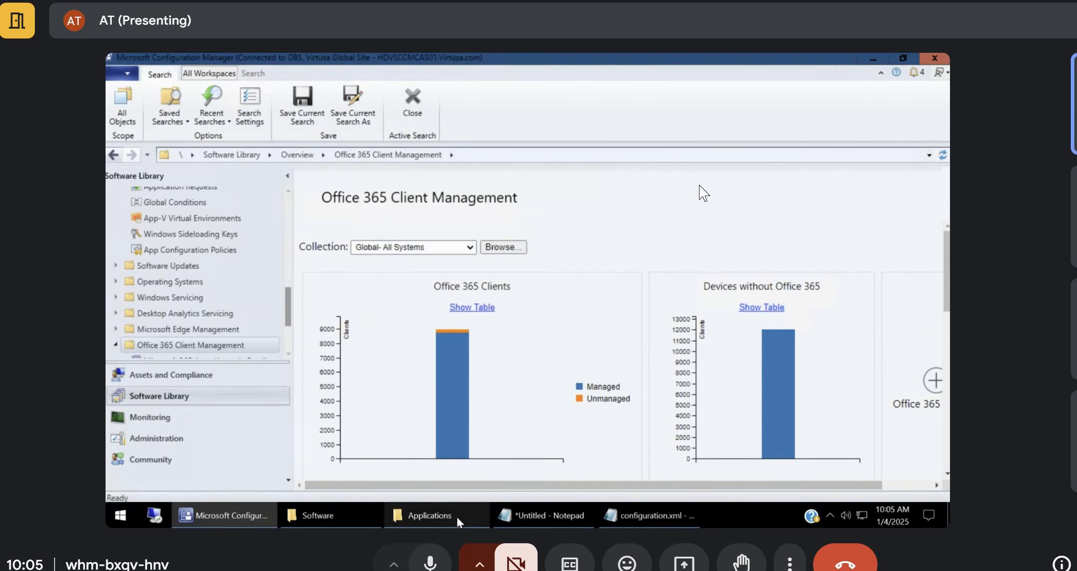
click(459, 521)
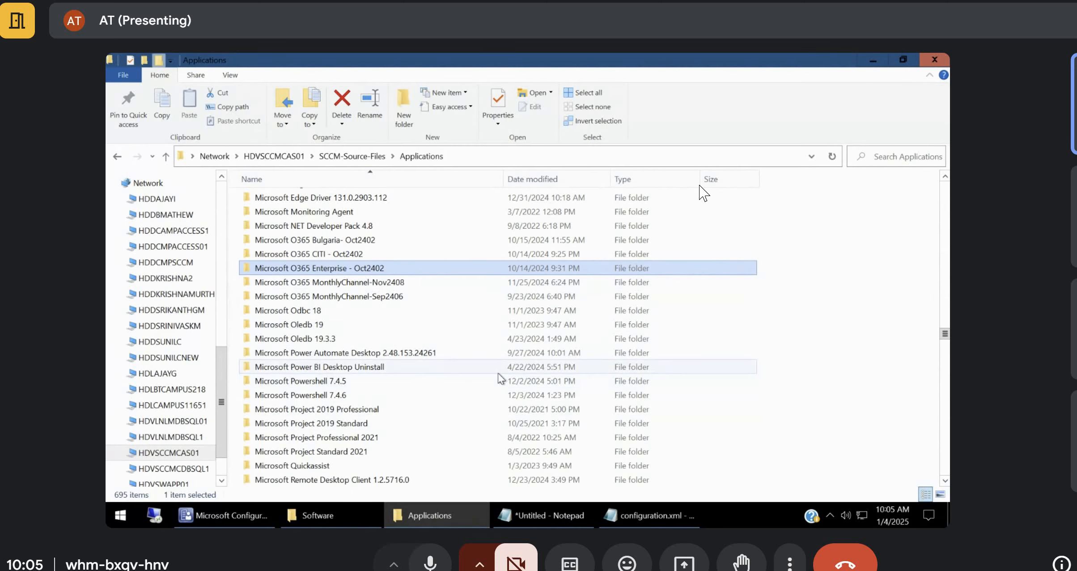
Look through the name-sorted folders in Applications, from the Microsoft entries back to the start of the list.
click(945, 252)
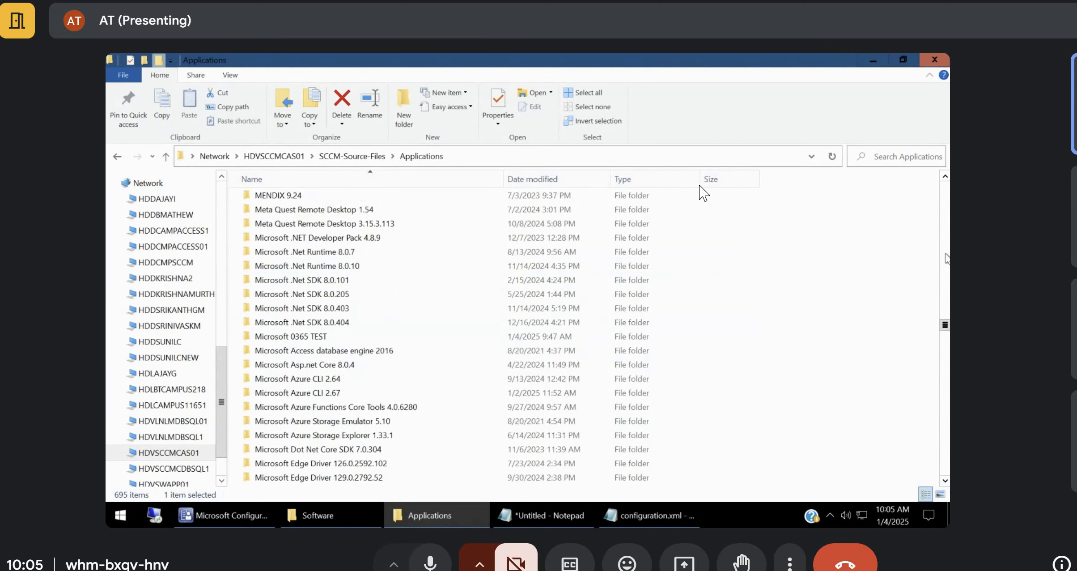
click(945, 244)
click(946, 236)
click(945, 229)
click(945, 226)
click(945, 221)
click(945, 215)
click(945, 209)
click(945, 202)
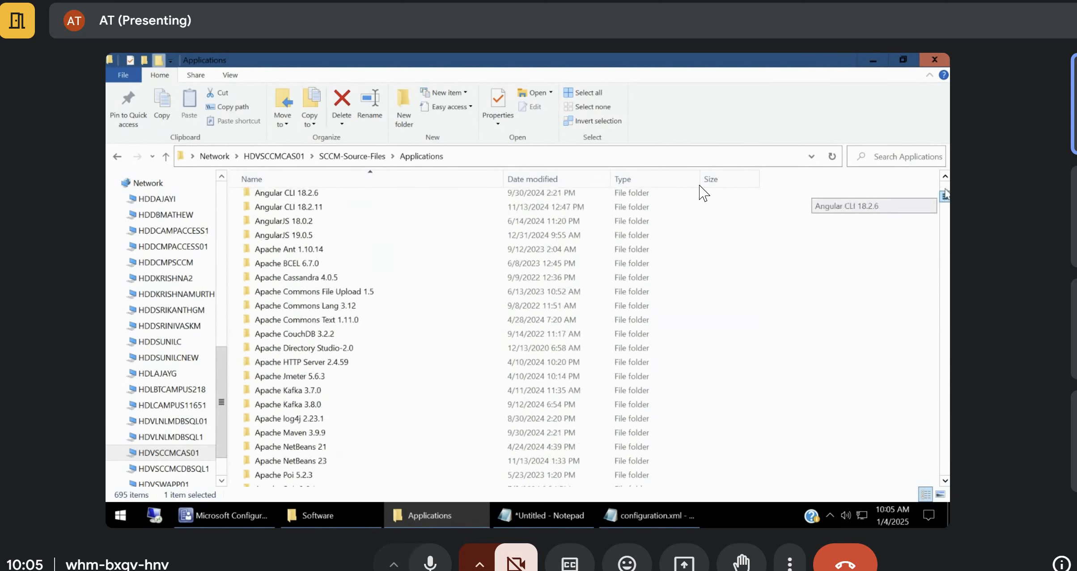
click(945, 188)
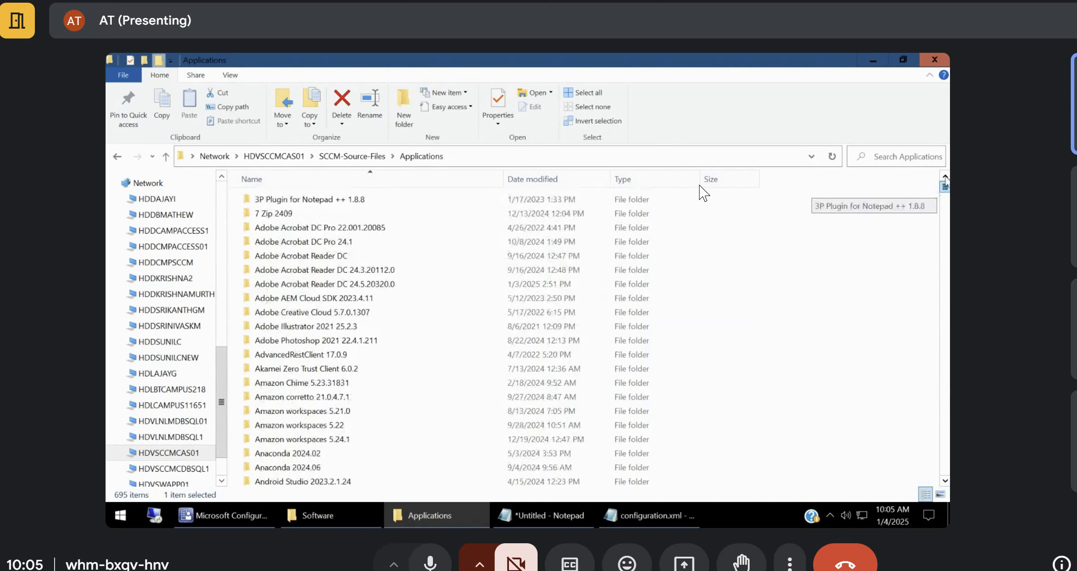
Sort the Applications folder by date modified and open the Microsoft 0365 TEST folder.
click(542, 177)
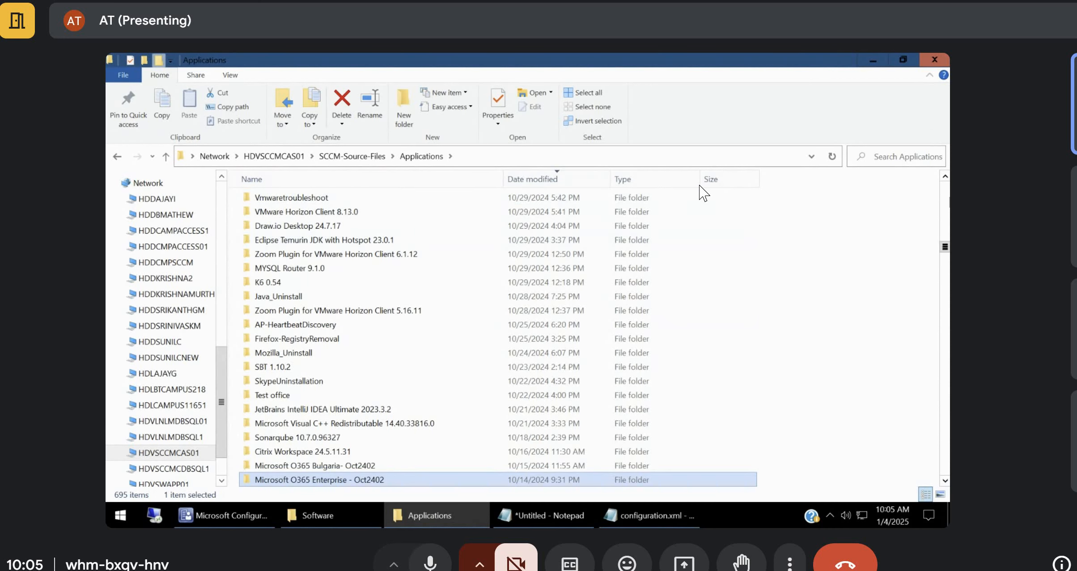
click(948, 197)
click(948, 197)
click(948, 197)
click(948, 197)
click(948, 197)
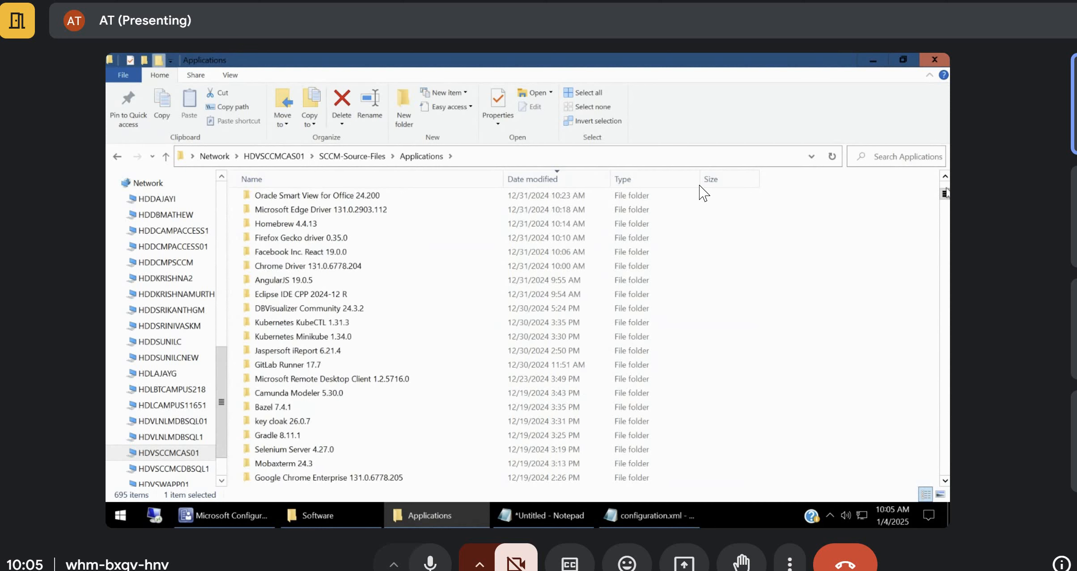
click(946, 184)
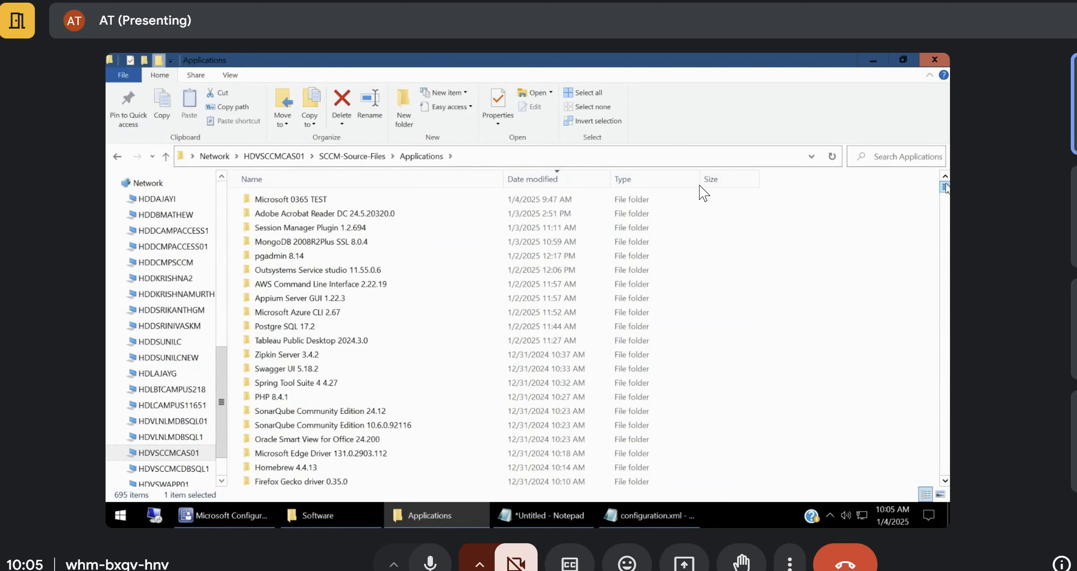
double_click(403, 202)
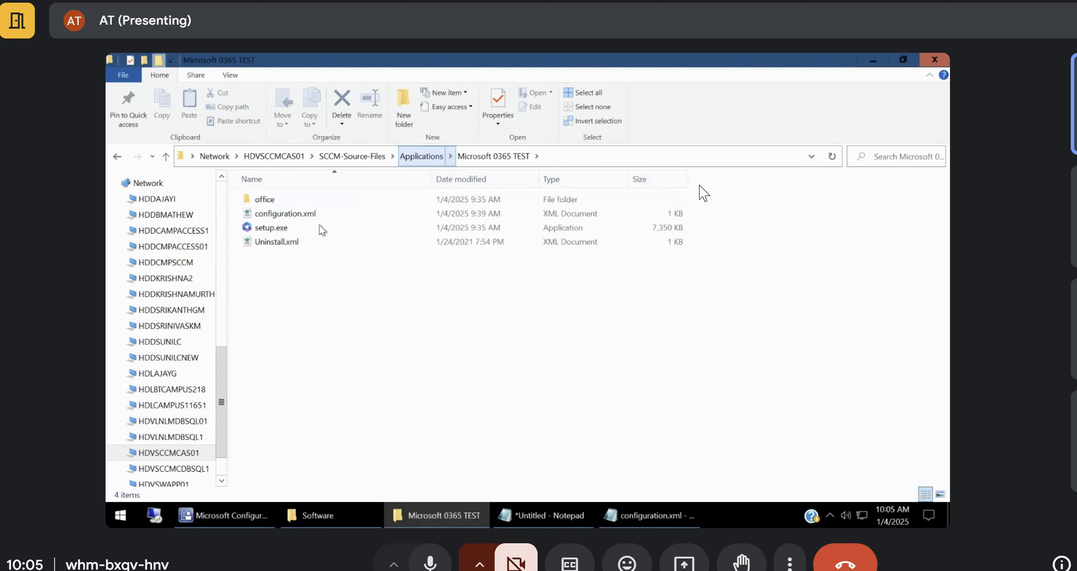